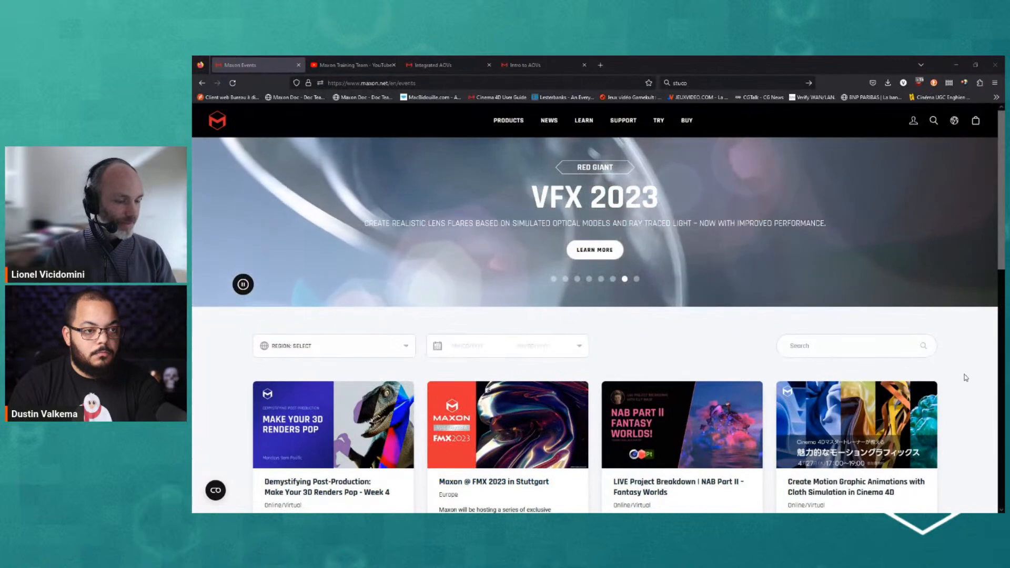
Look through the upcoming event listings on the Maxon Events page.
scroll(889, 357, down, 3)
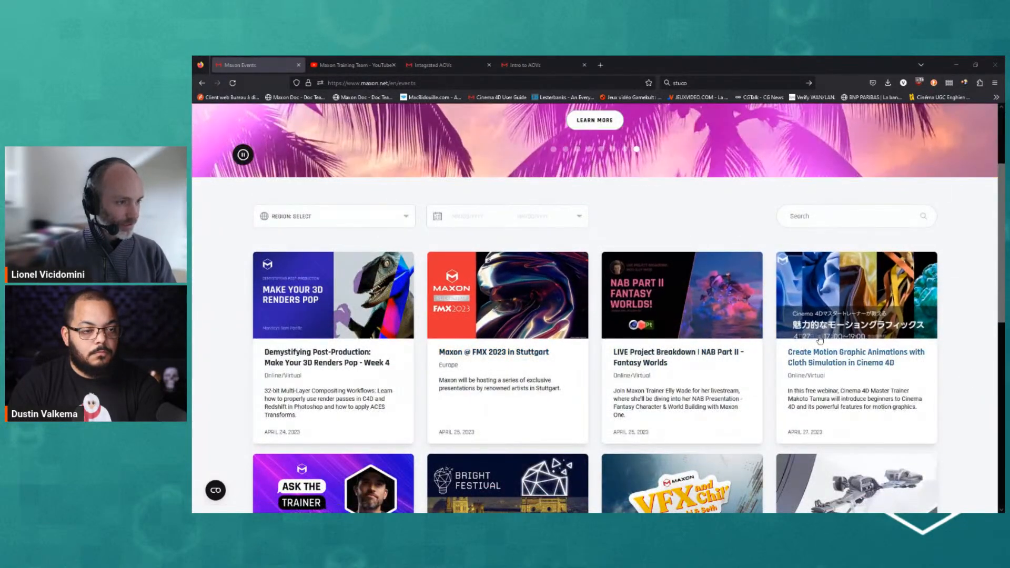
scroll(809, 345, down, 1)
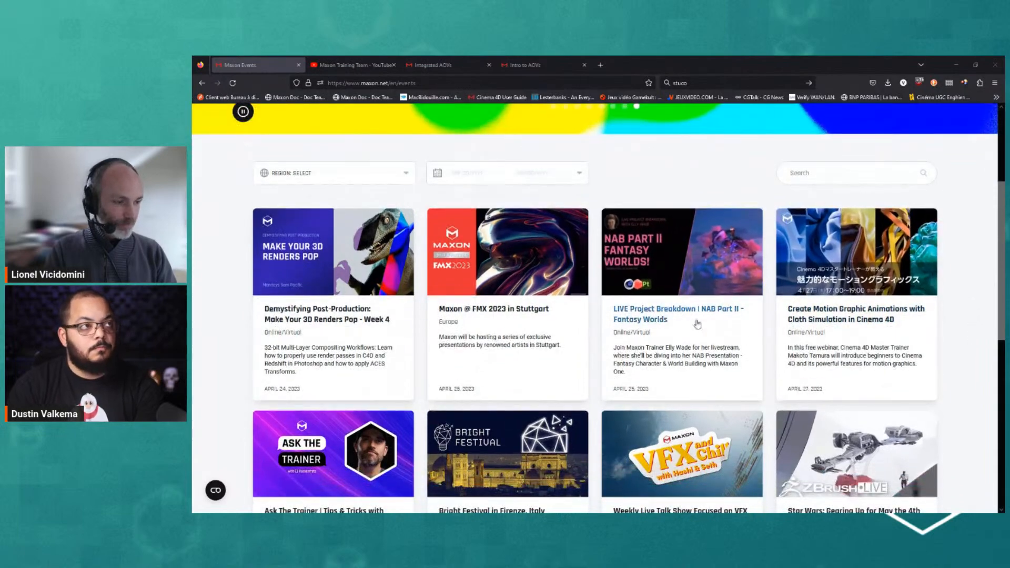
scroll(757, 342, down, 2)
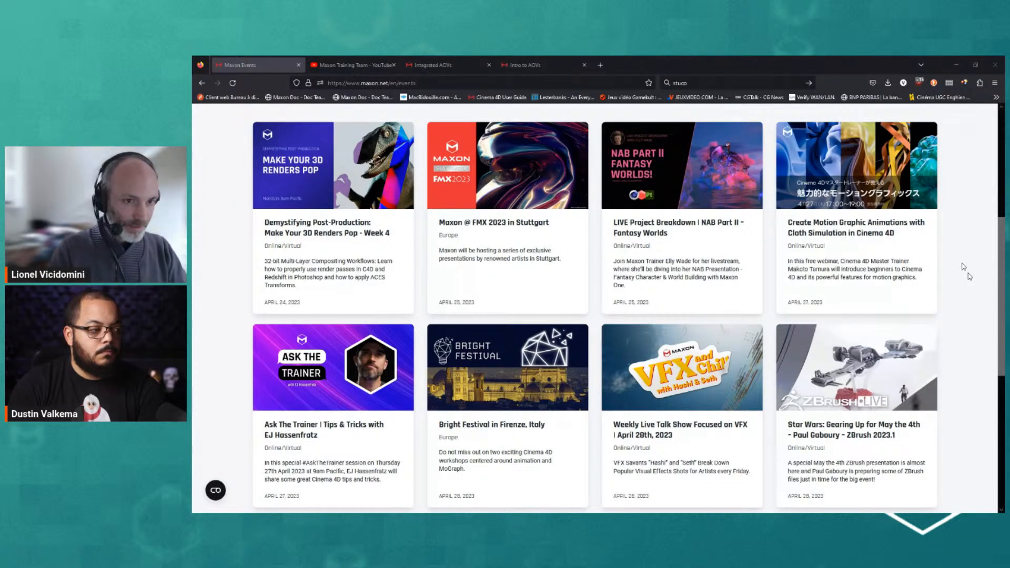
Browse the recent videos and the live streams of the Maxon Training Team YouTube channel.
click(333, 66)
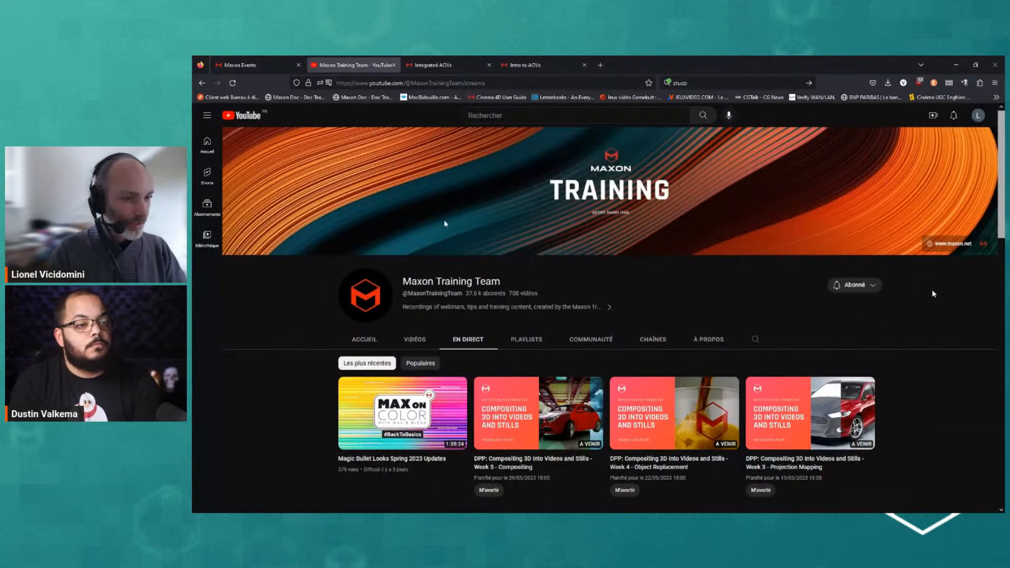
scroll(927, 329, down, 3)
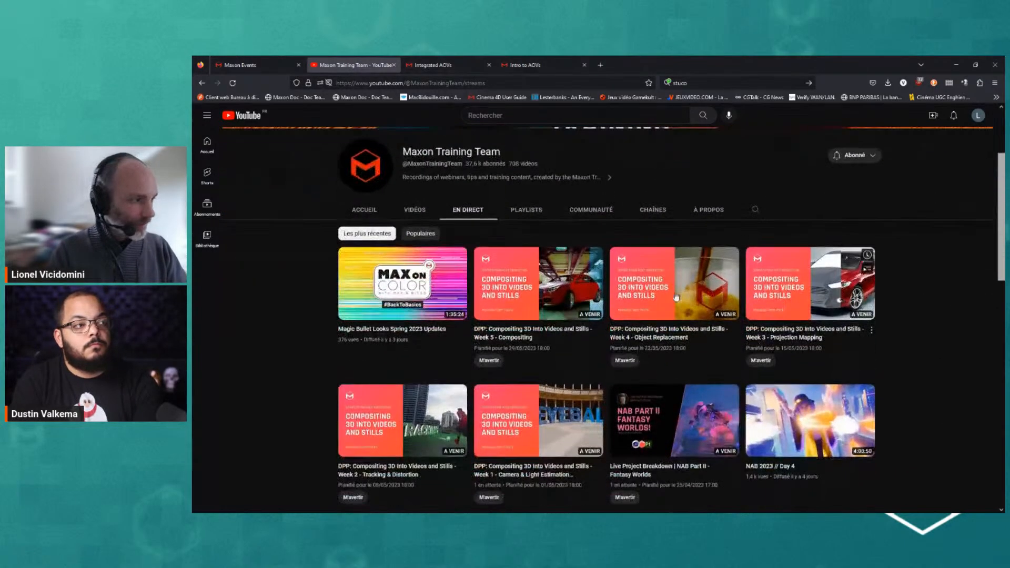
click(415, 211)
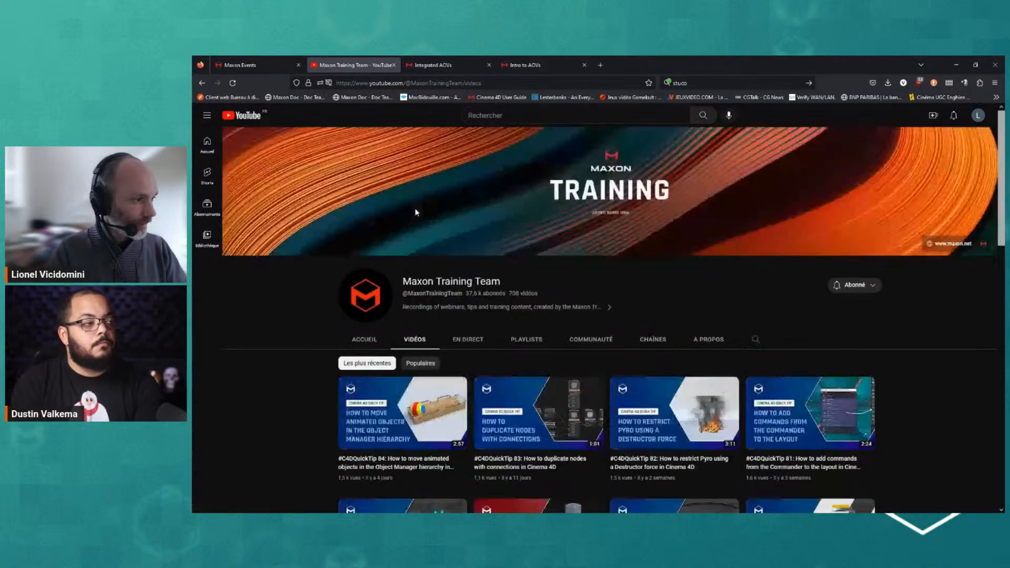
scroll(877, 359, down, 2)
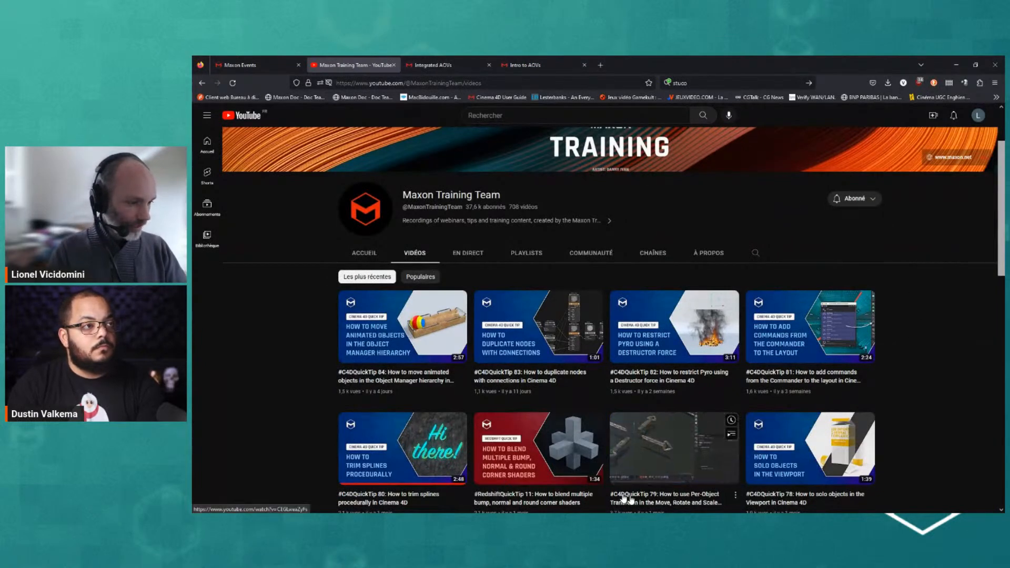
click(458, 255)
scroll(480, 230, down, 1)
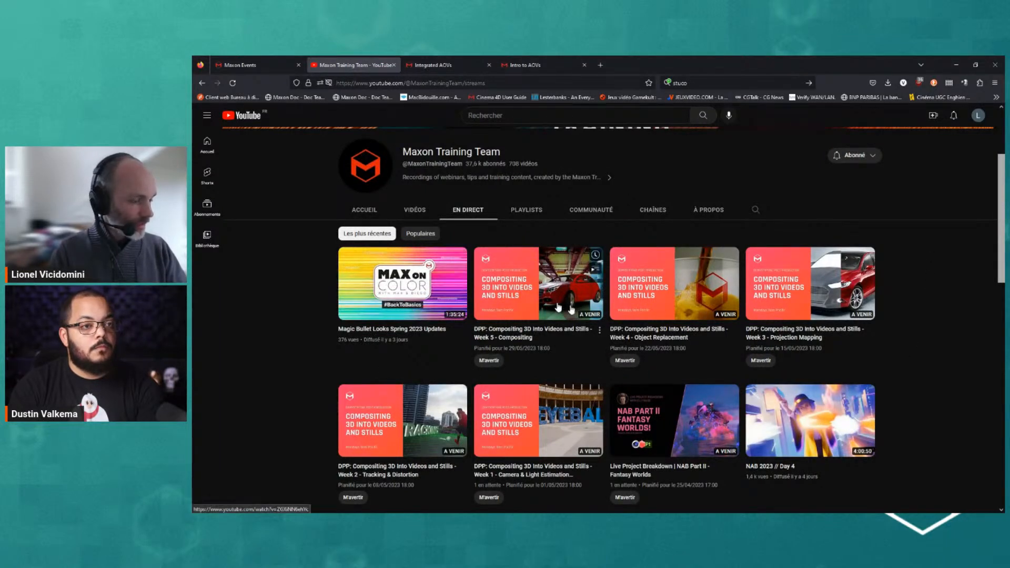
scroll(915, 289, down, 1)
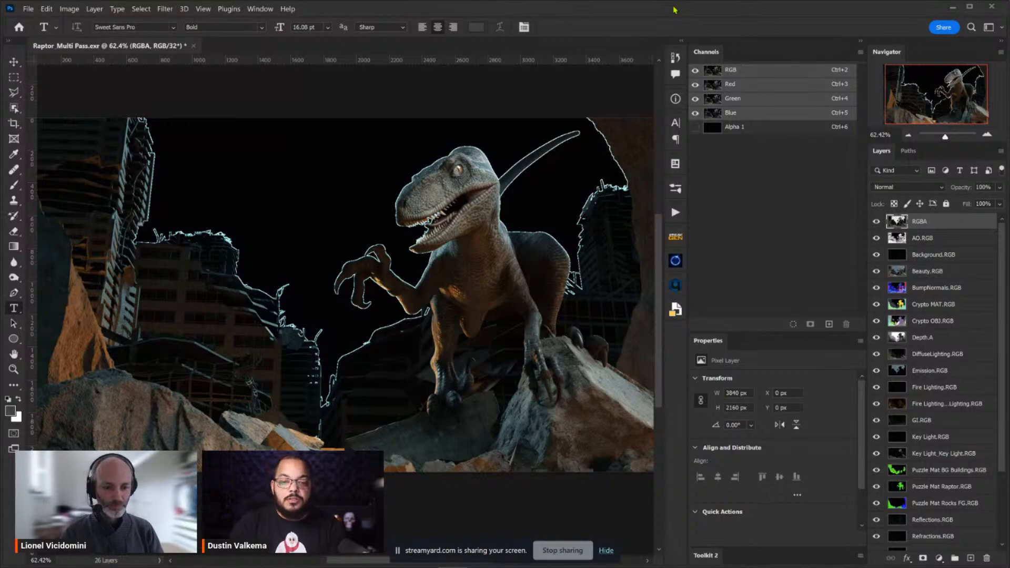
Bring up the browser window with the Redshift Integrated AOVs help page over the raptor document.
drag(1008, 158, 681, 21)
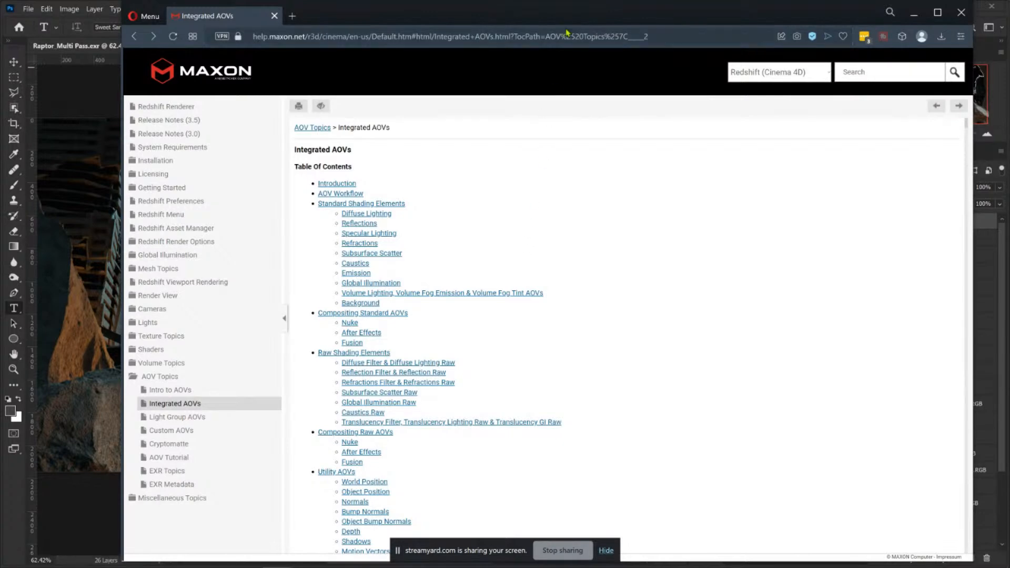
drag(579, 21, 604, 100)
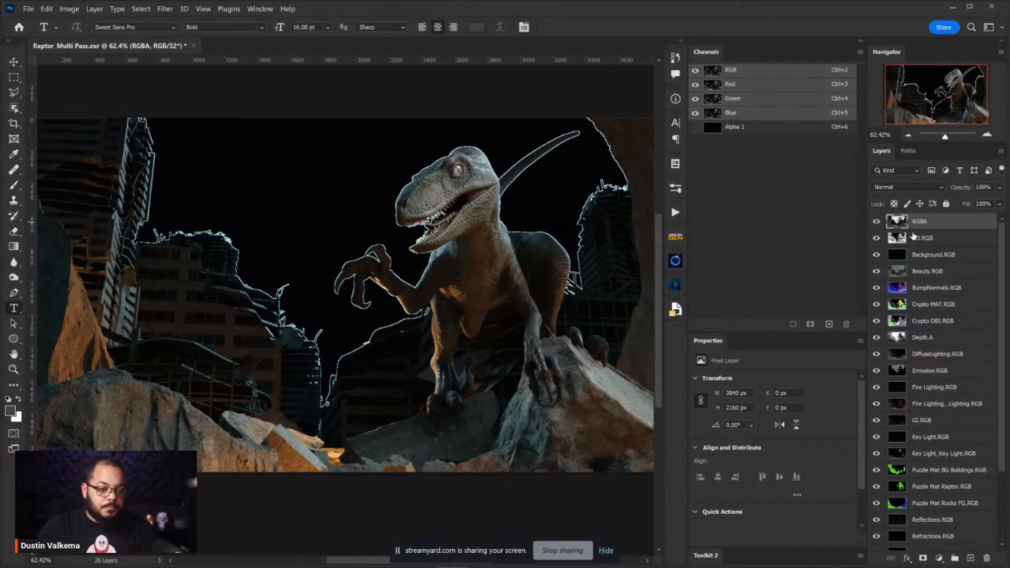
Review the render pass layers and inspect the RGBA layer by toggling its visibility and temporarily loading its transparency as a selection.
scroll(934, 313, down, 3)
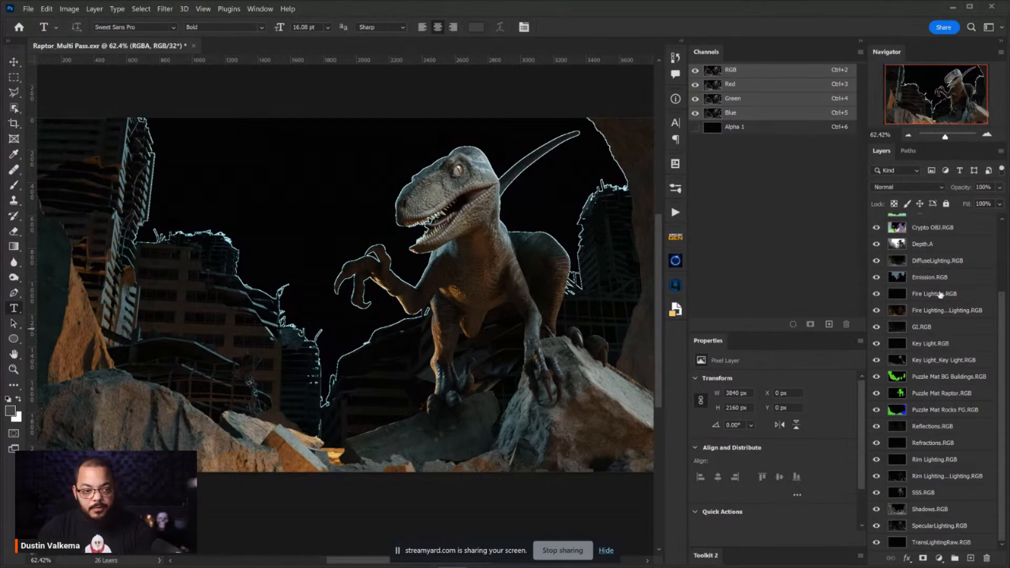
scroll(939, 292, up, 2)
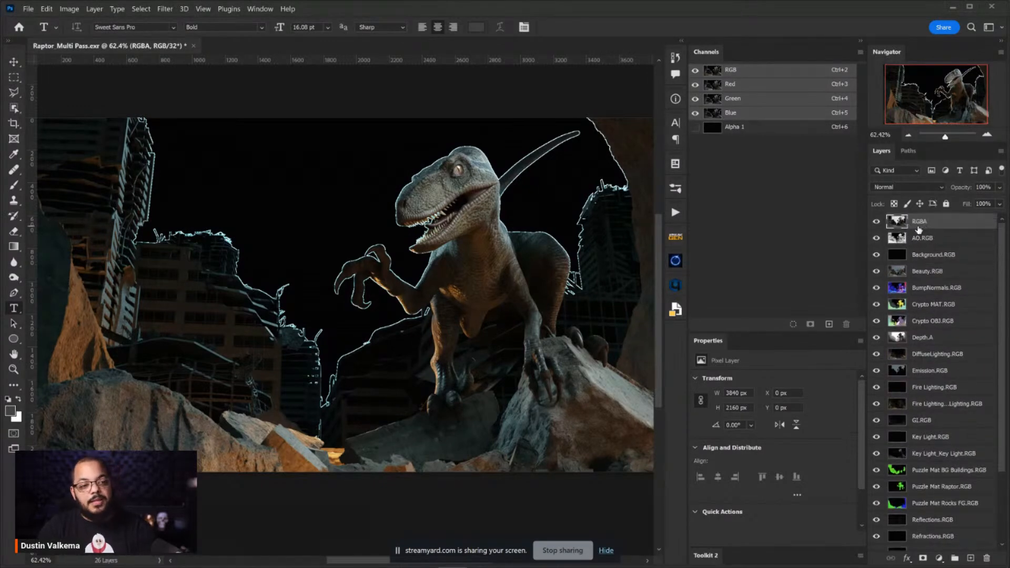
click(876, 223)
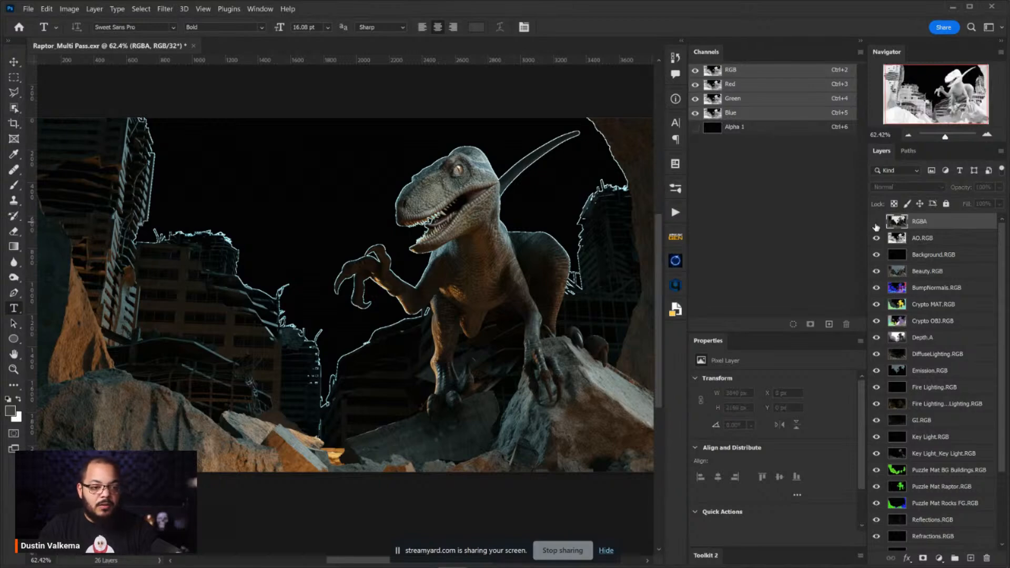
click(875, 223)
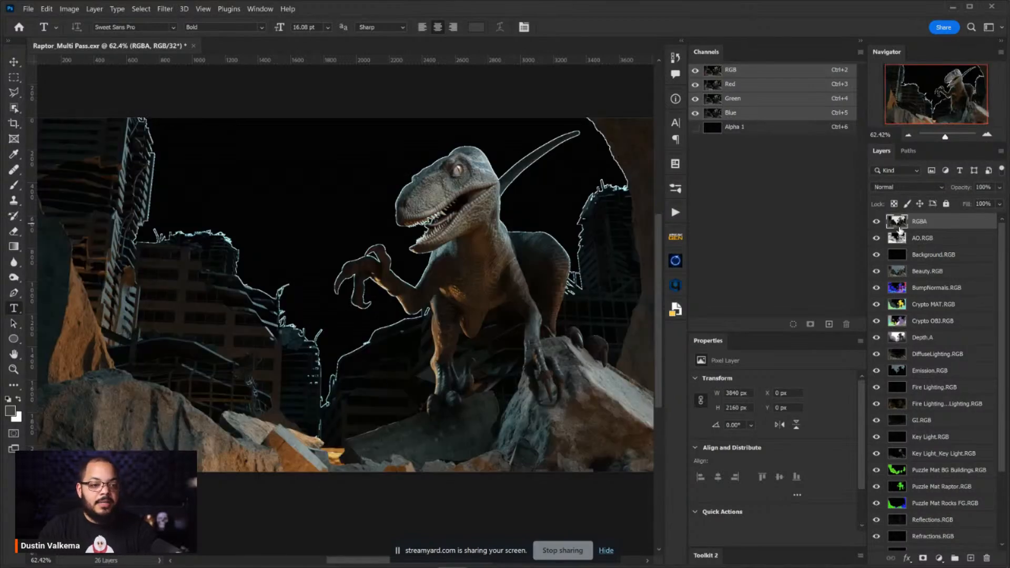
ctrl+click(896, 224)
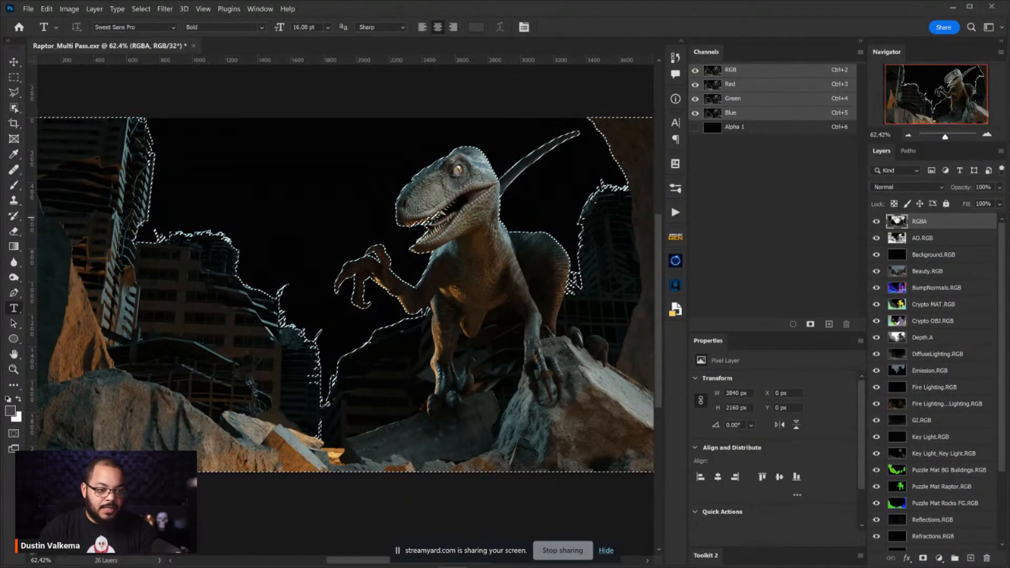
key(ctrl+d)
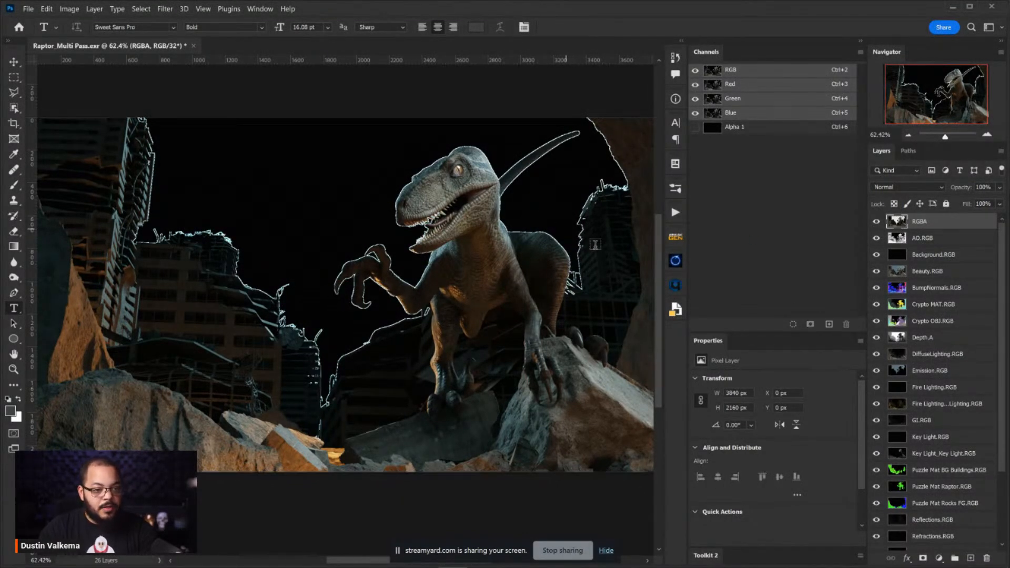
Hide the RGBA and AO.RGB layers and delete the Background.RGB layer.
click(876, 221)
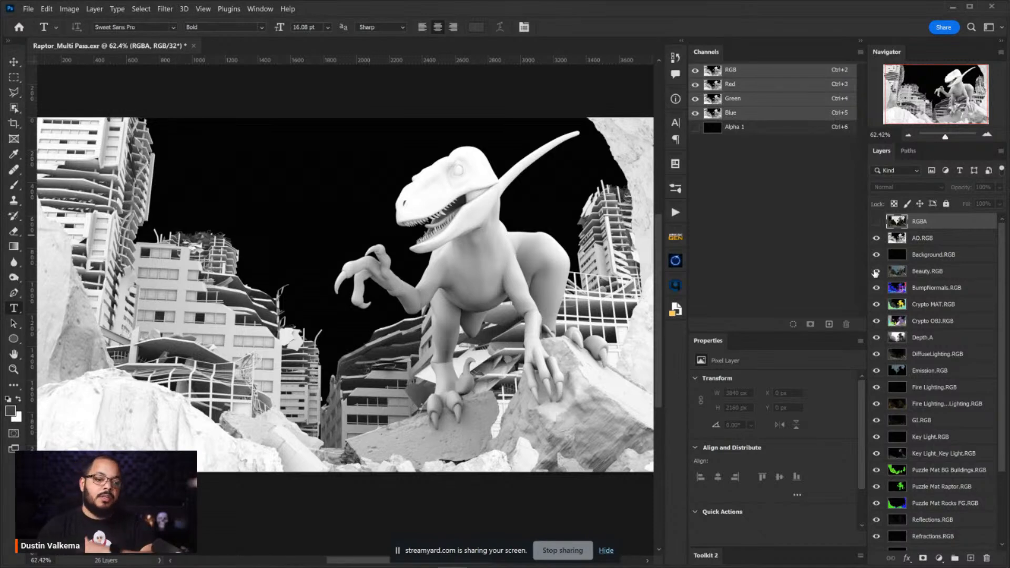
click(924, 243)
click(876, 238)
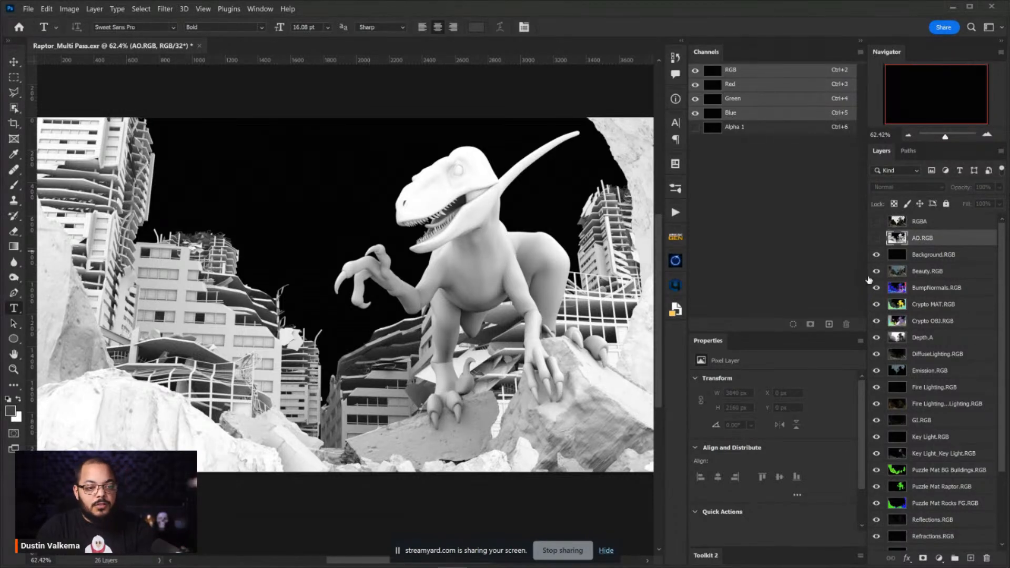
click(885, 257)
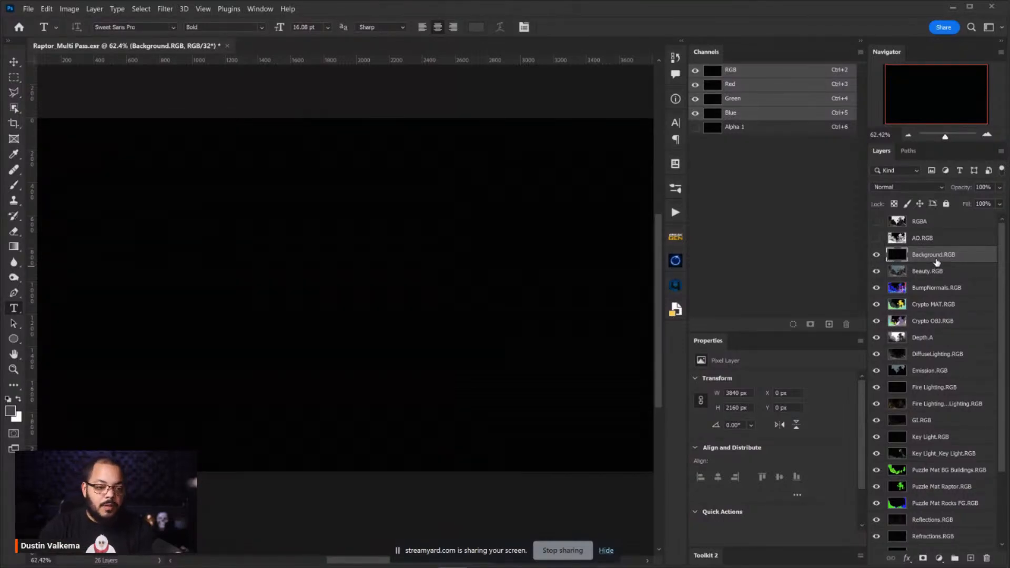
key(Delete)
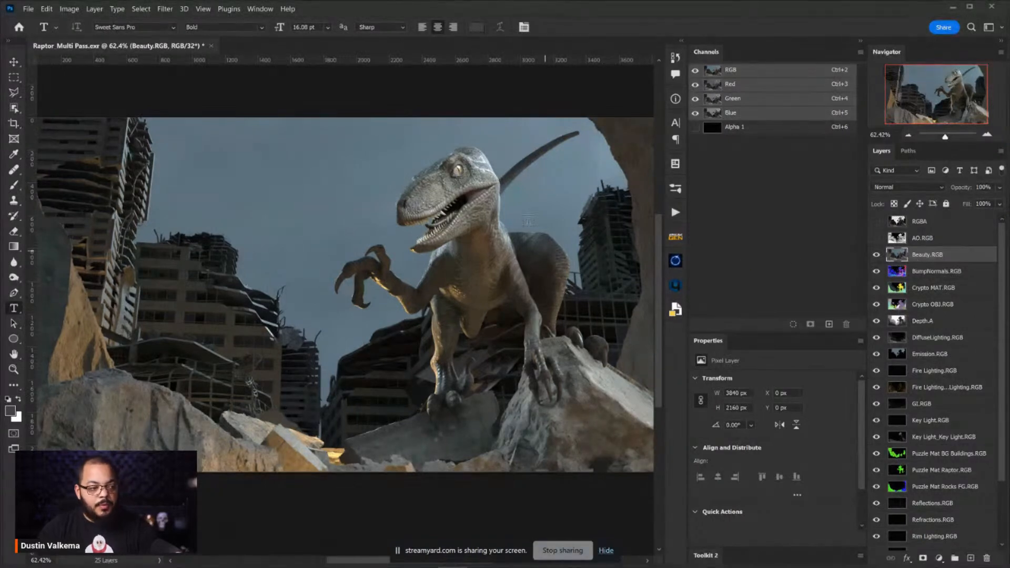
Hide the Beauty, BumpNormals, Crypto MAT and Crypto OBJ layers, briefly showing RGBA for comparison with the beauty pass.
click(877, 256)
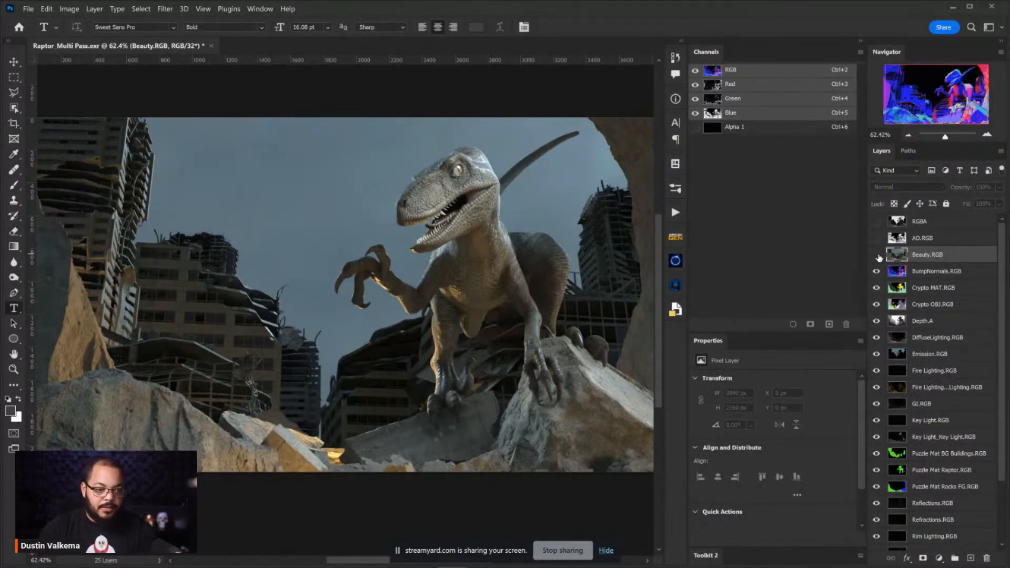
click(876, 222)
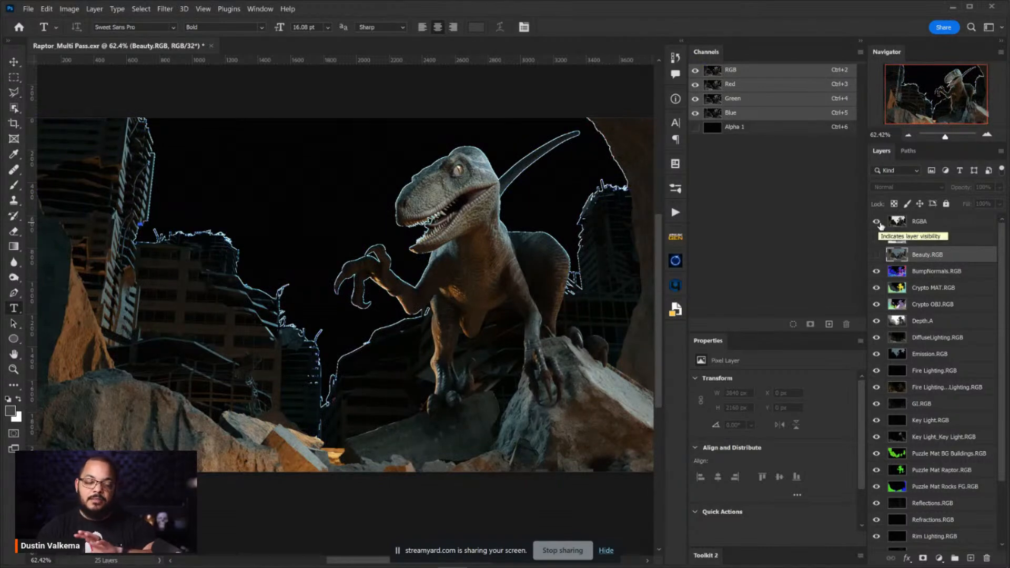
click(876, 222)
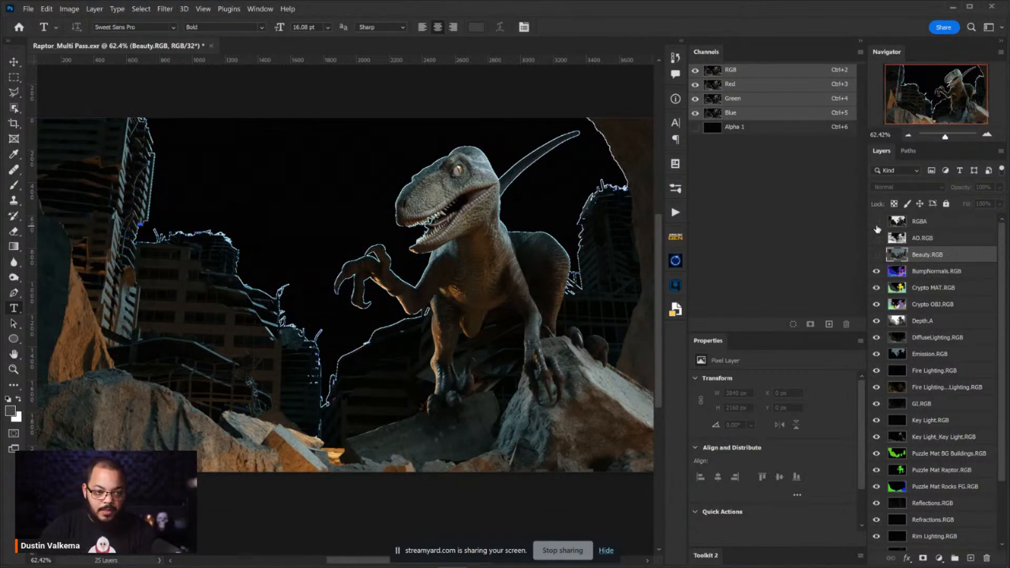
click(907, 274)
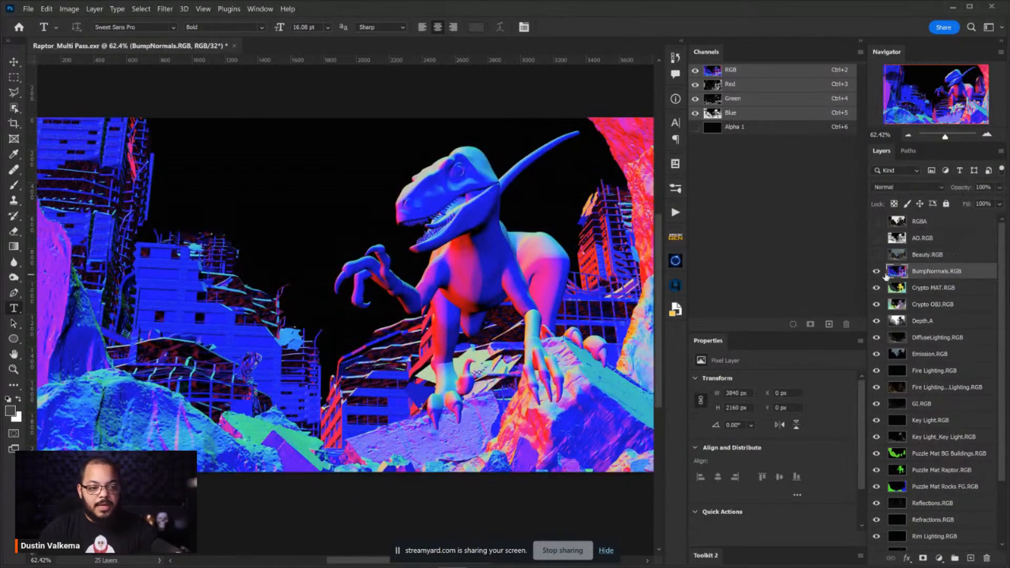
click(924, 290)
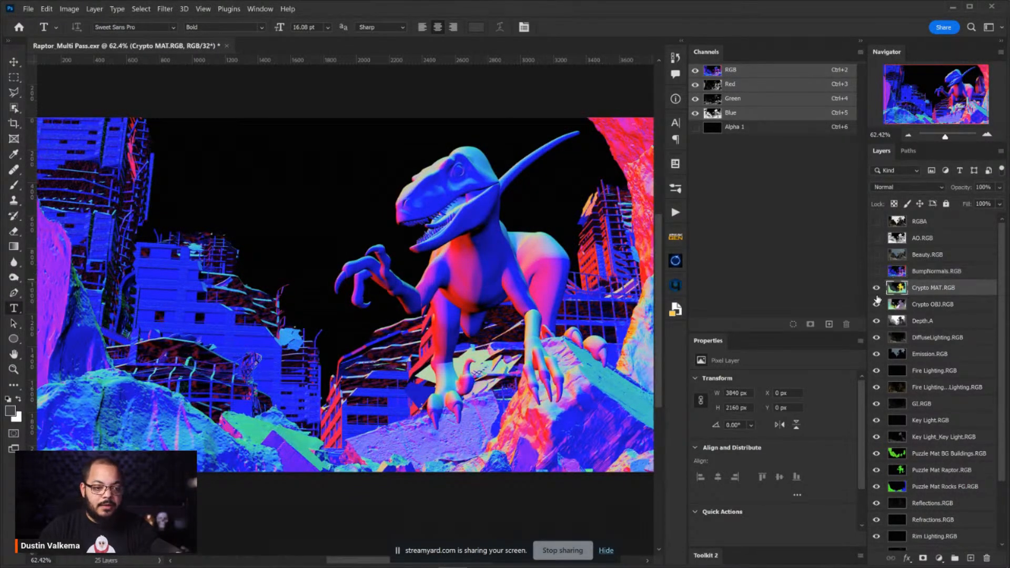
click(877, 272)
click(877, 305)
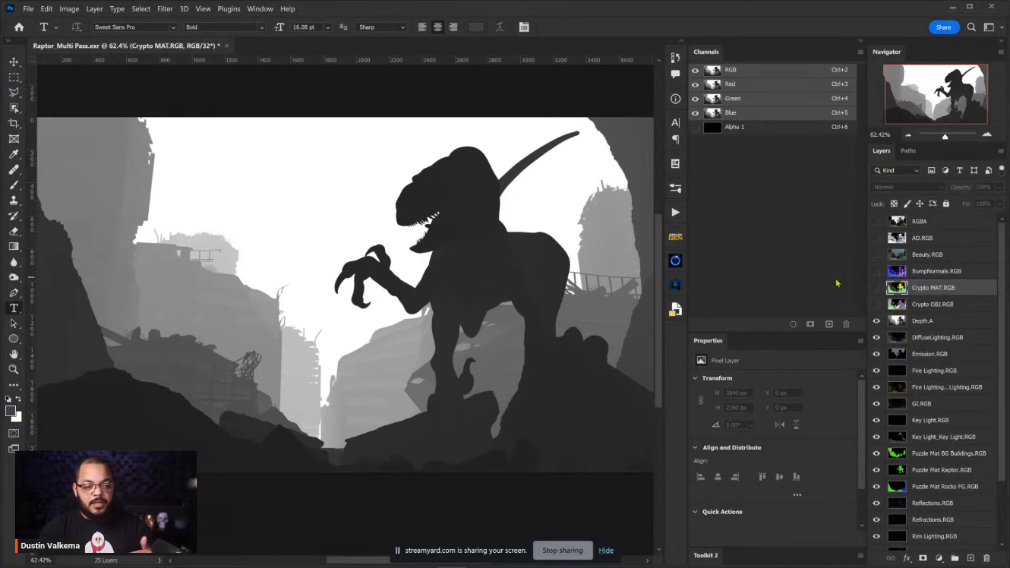
Save the Depth.A layer's luminosity as an alpha channel named Z Depth, and return to the layer with the selection cleared.
click(915, 323)
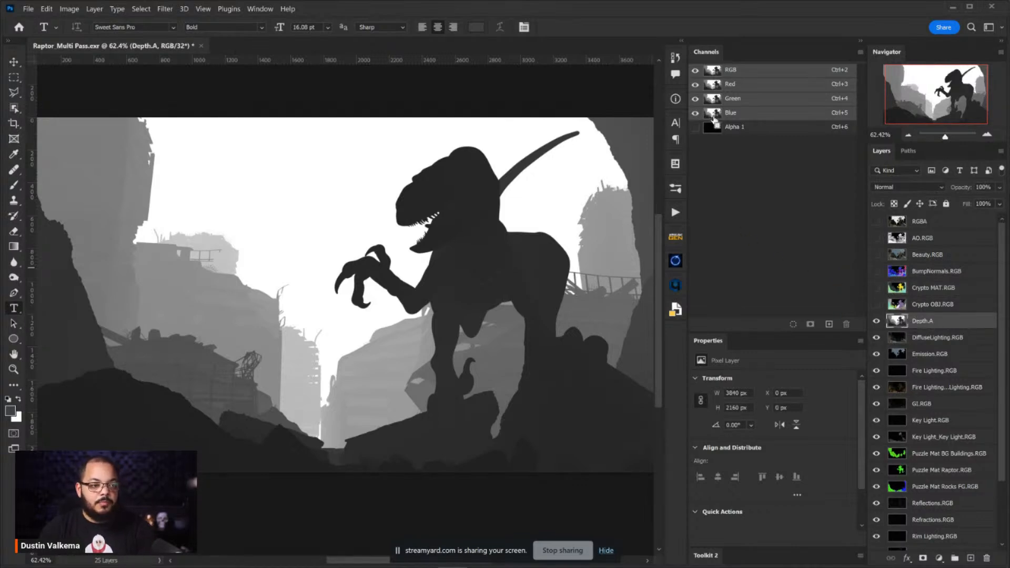
key(ctrl+alt+2)
click(810, 324)
double_click(732, 140)
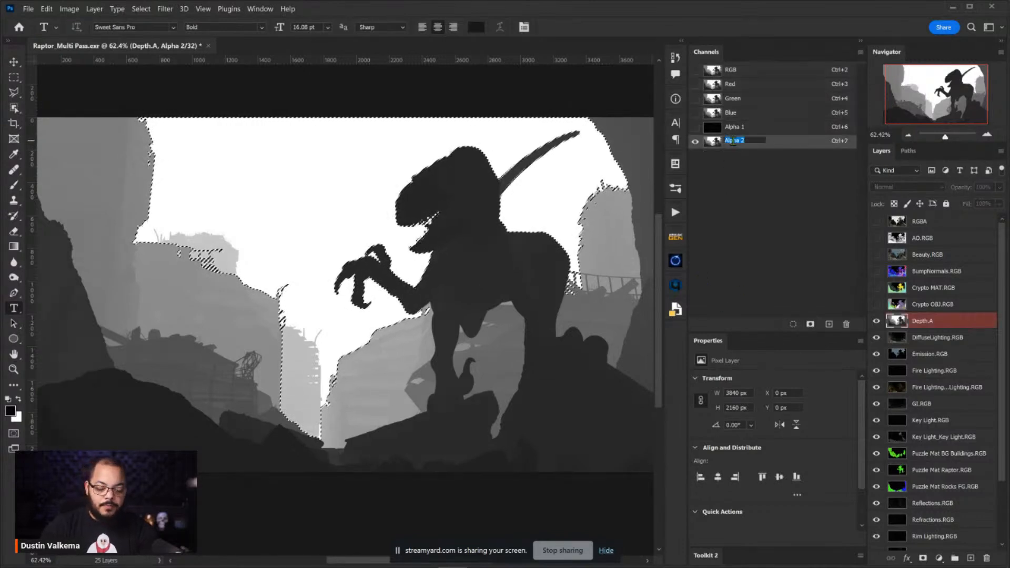
text(Z)
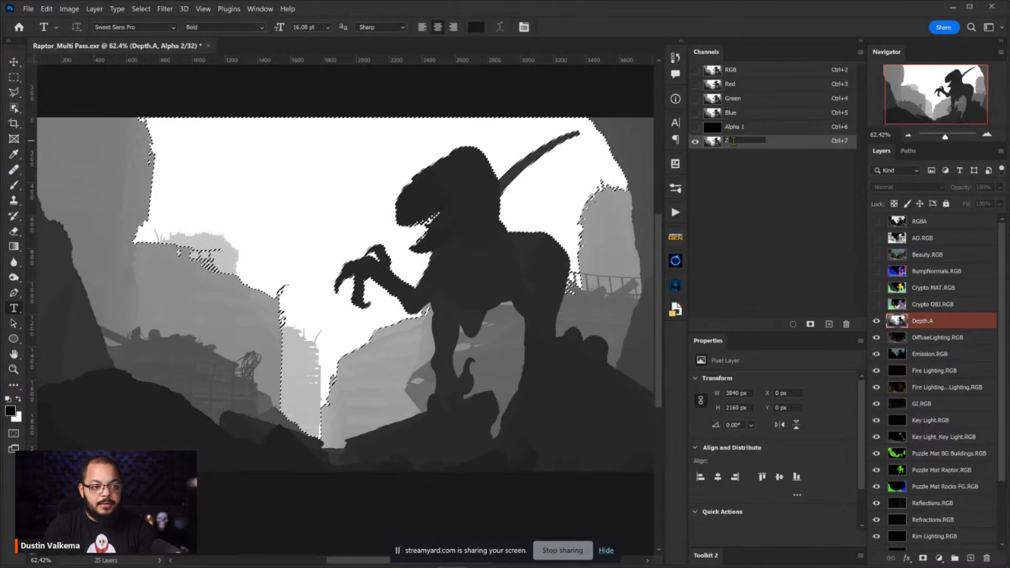
text( Depth)
key(Return)
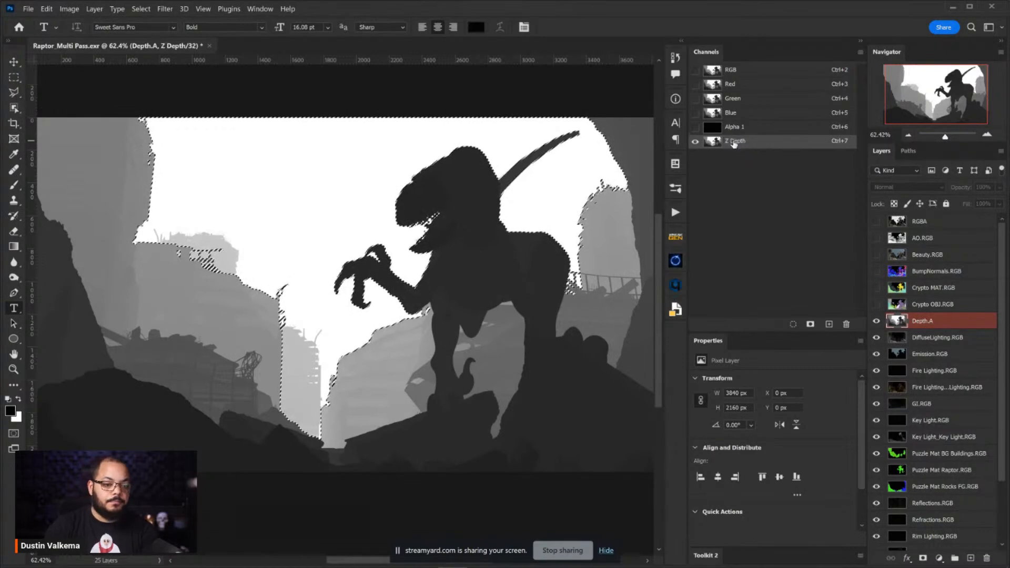
click(923, 320)
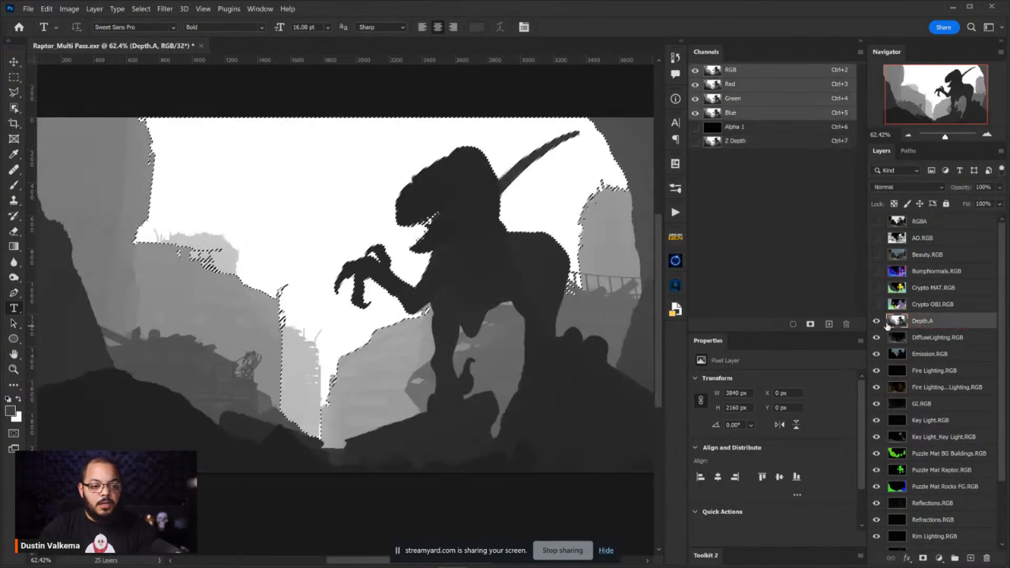
key(ctrl+d)
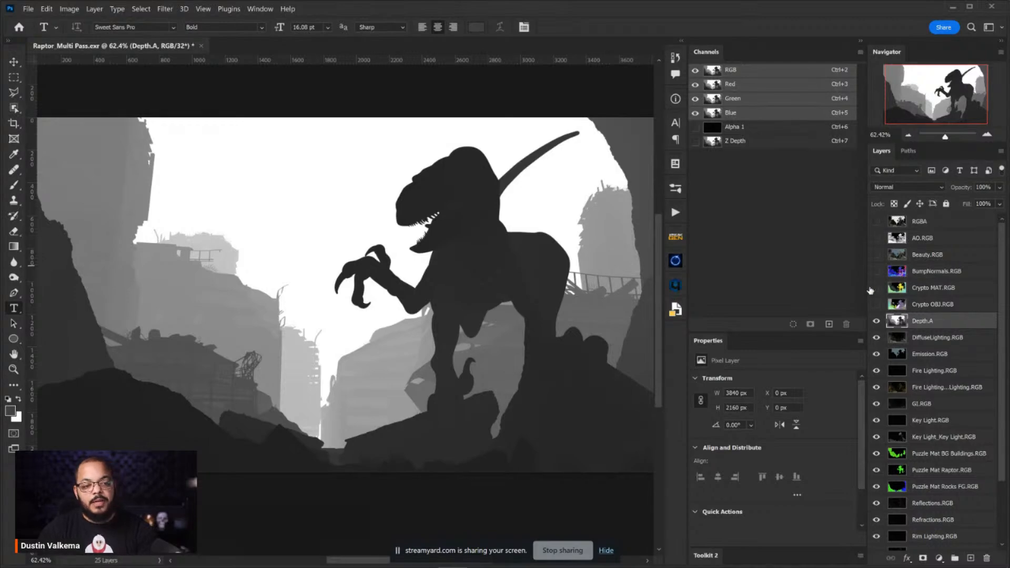
Show the AO, BumpNormals, Crypto MAT and Crypto OBJ layers, and group them with Depth.A and the three Puzzle Mat layers.
drag(876, 304, 880, 278)
click(877, 238)
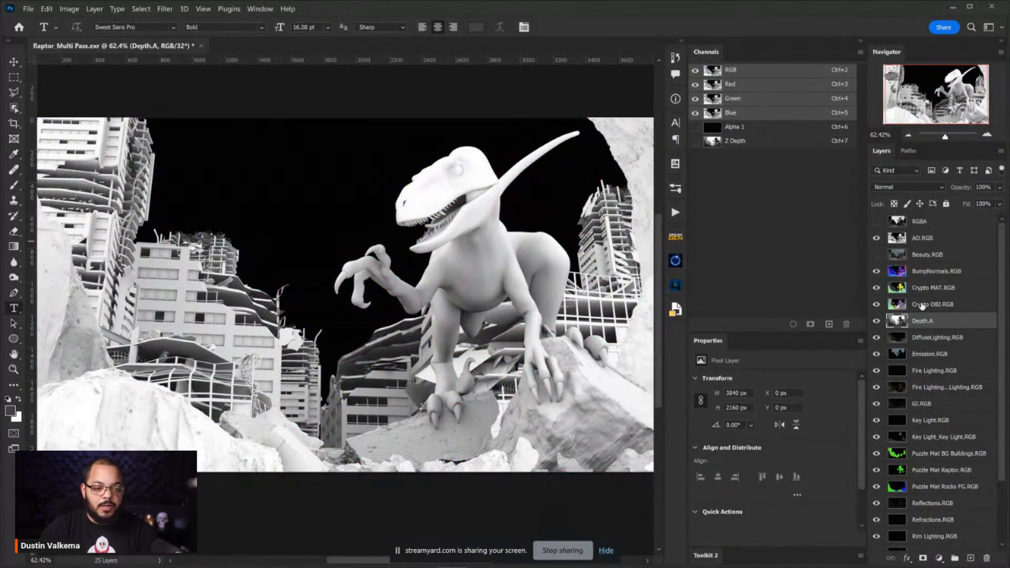
shift+click(921, 294)
shift+click(926, 272)
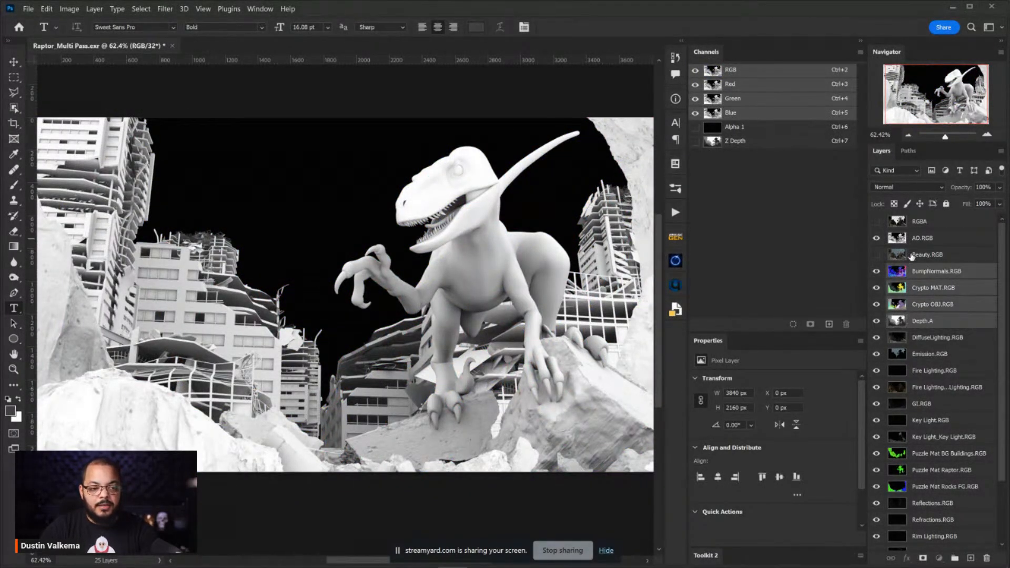
shift+click(920, 243)
drag(1003, 276, 1003, 341)
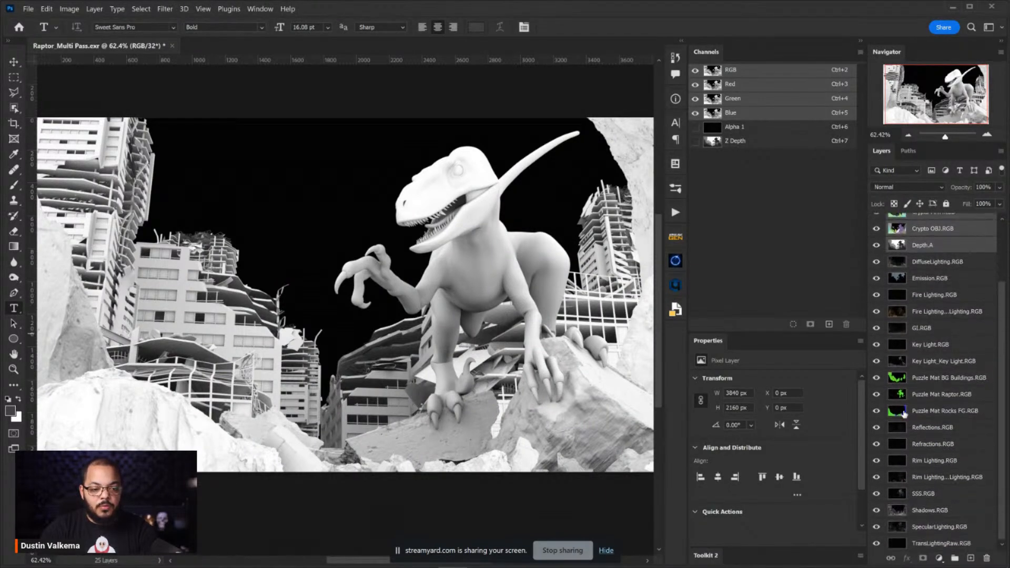
ctrl+click(923, 380)
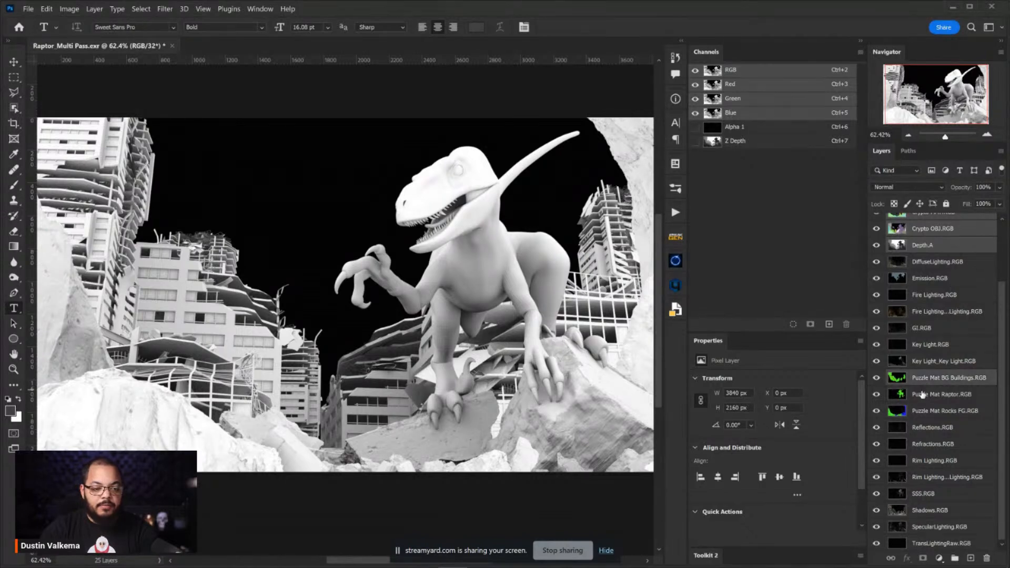
ctrl+click(922, 395)
ctrl+click(922, 415)
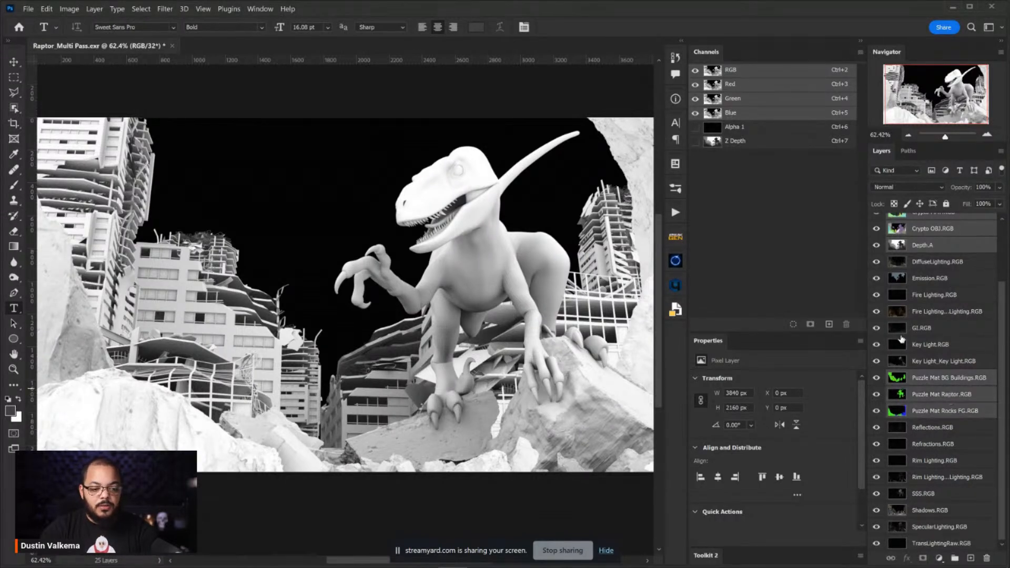
key(ctrl+g)
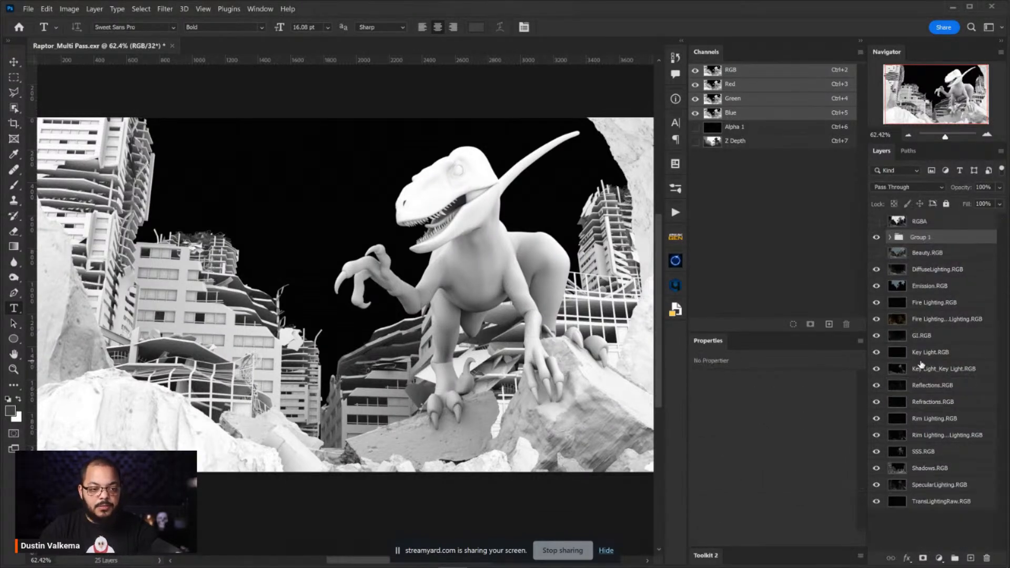
Rename the new layer group as ACC.
double_click(917, 237)
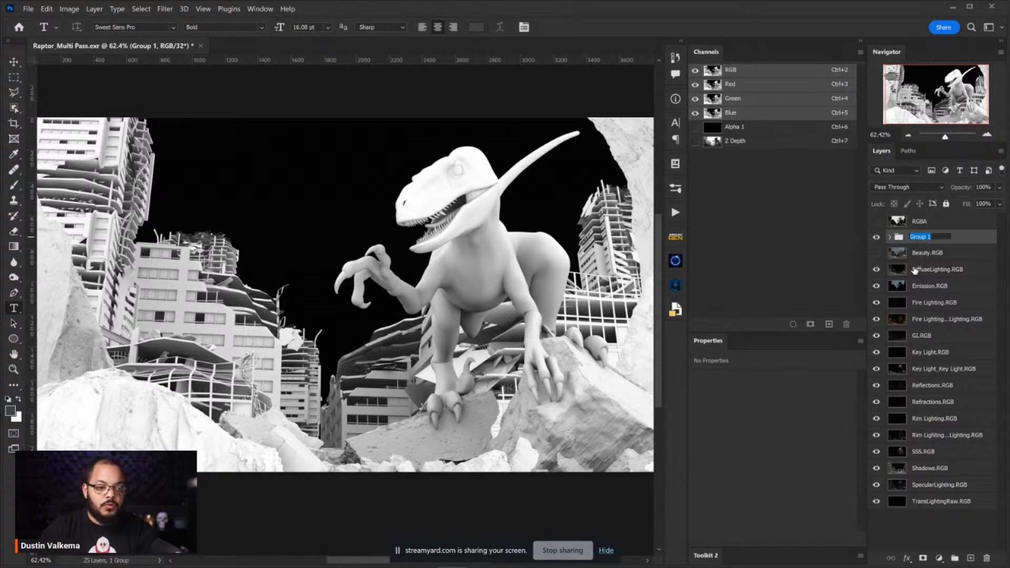
text(ACC)
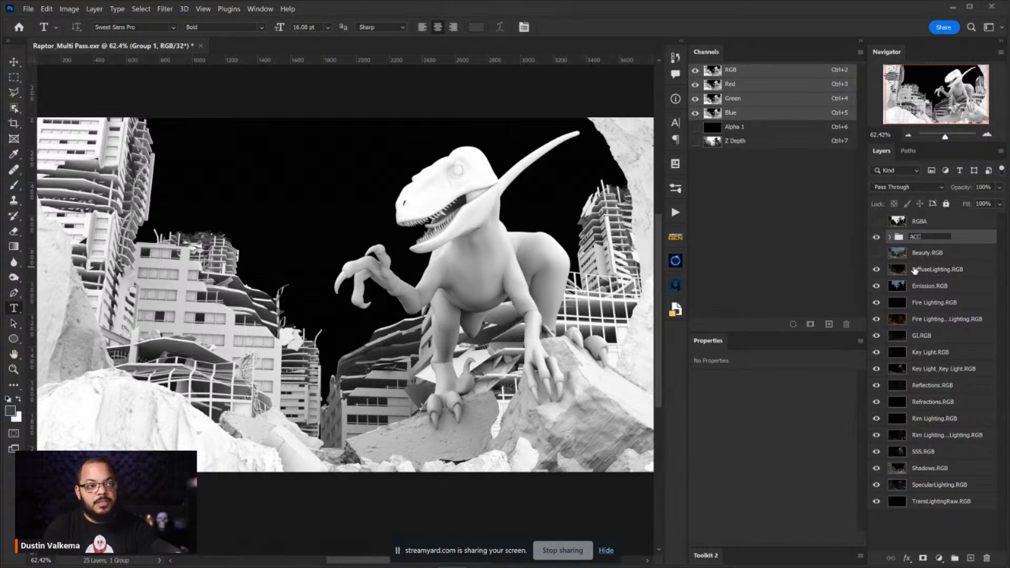
key(Return)
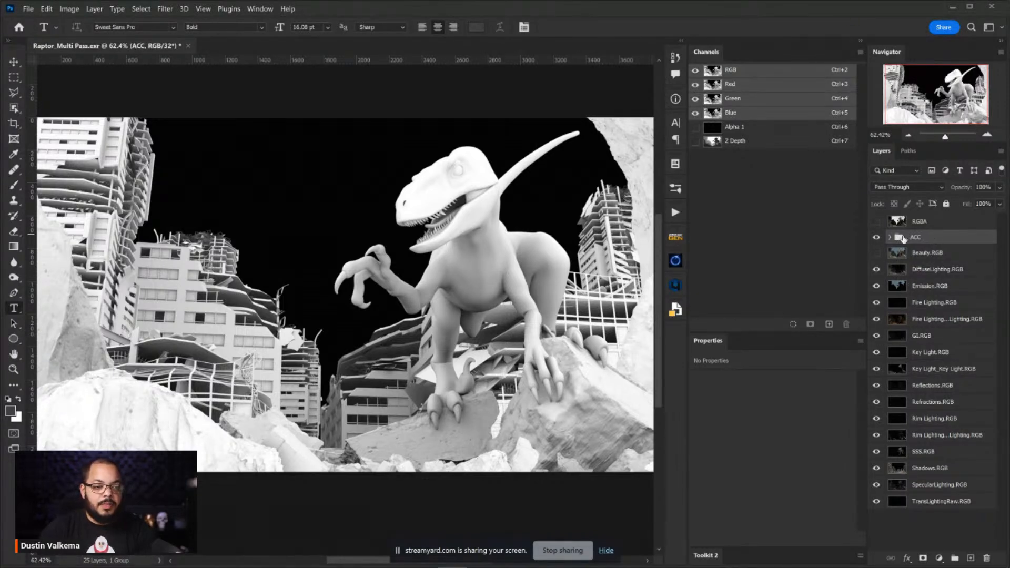
Hide every layer inside the ACC group and move the collapsed group above the RGBA layer.
click(890, 237)
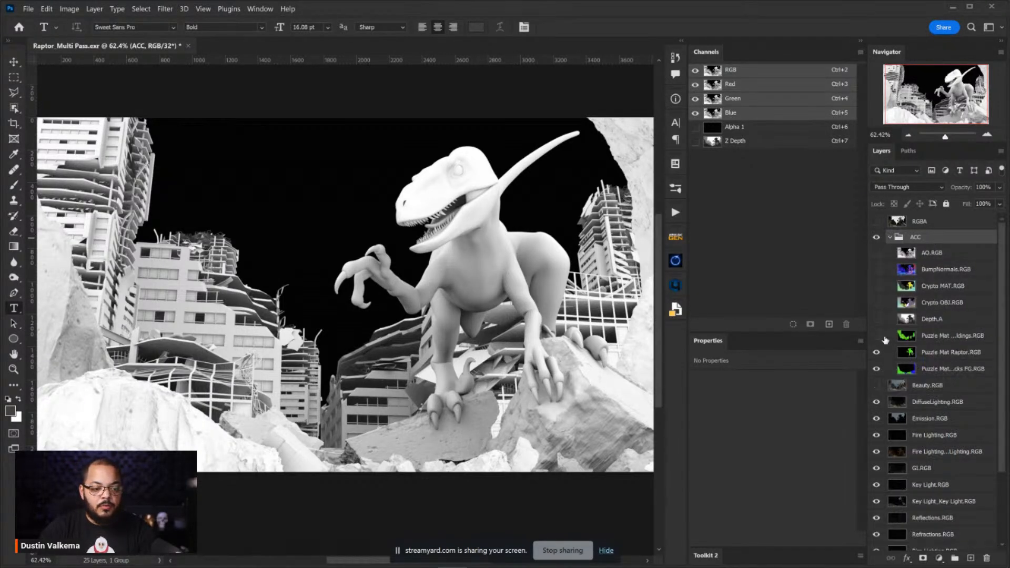
click(890, 238)
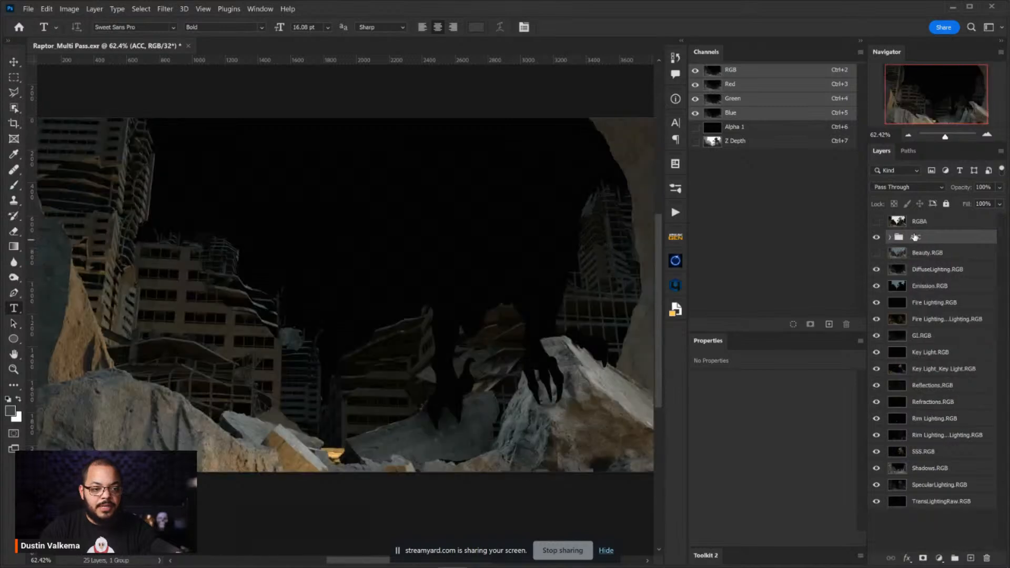
drag(924, 233, 923, 224)
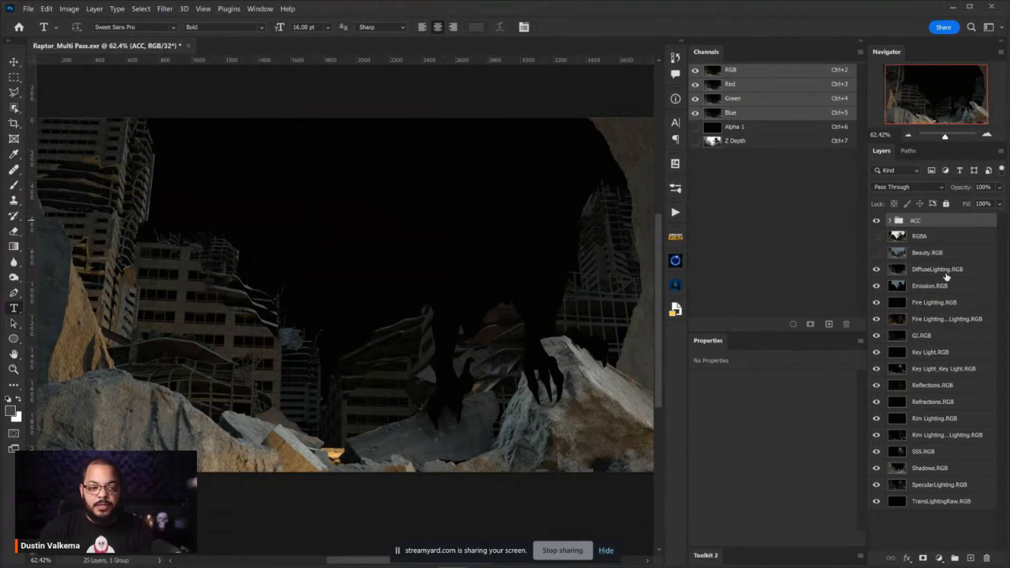
Hide the DiffuseLighting.RGB and Emission.RGB layers while checking what each pass contains.
click(919, 273)
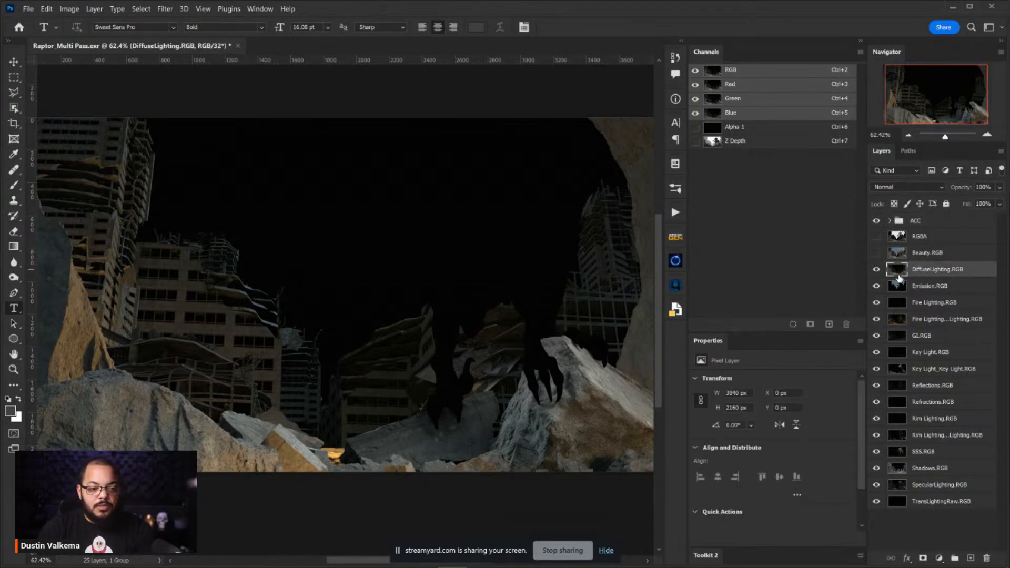
click(876, 270)
click(877, 287)
click(877, 286)
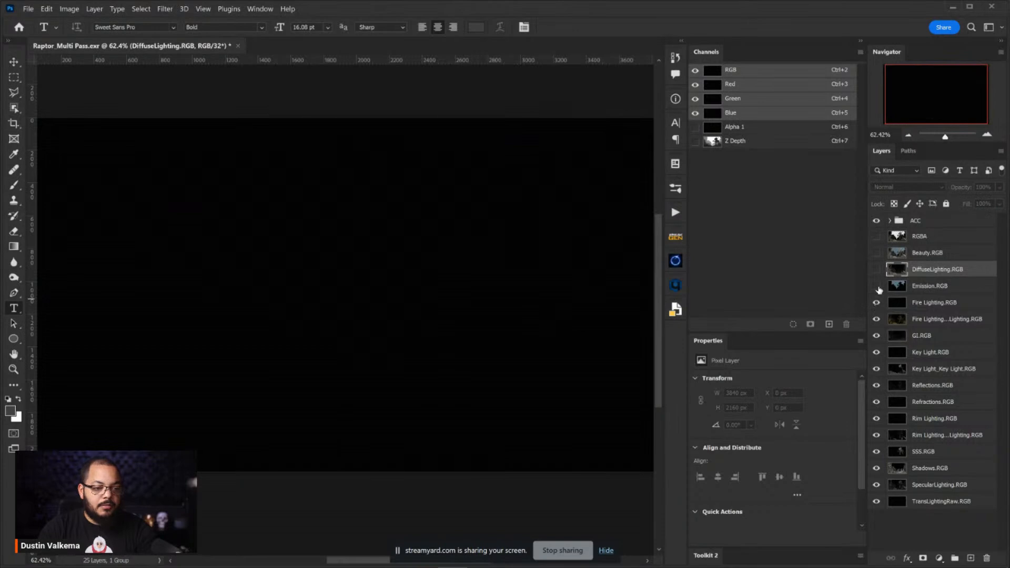
click(877, 286)
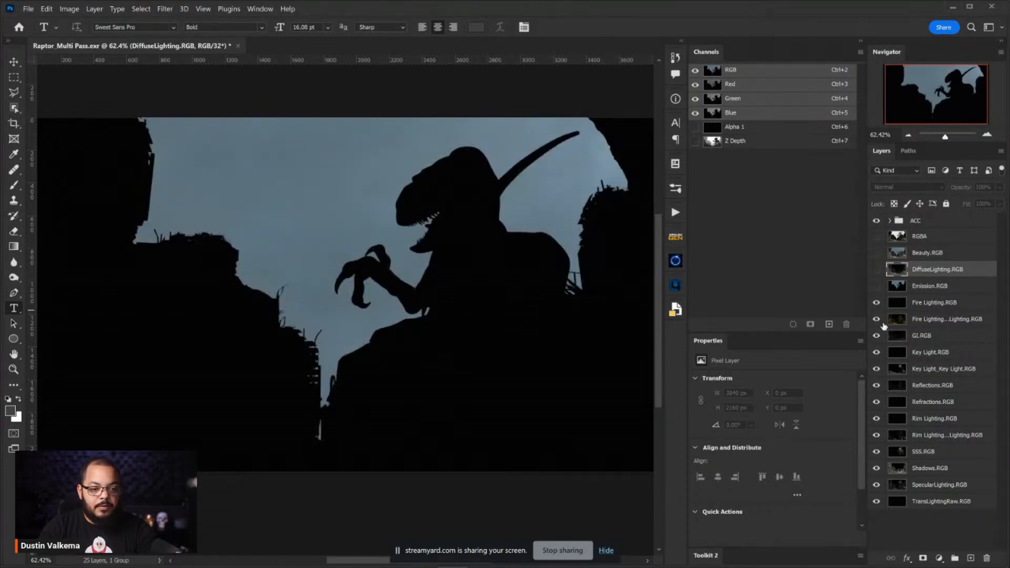
Delete the Fire Lighting.RGB layer, and hide the Fire Lighting_Fire Lighting.RGB and GI.RGB layers.
click(921, 307)
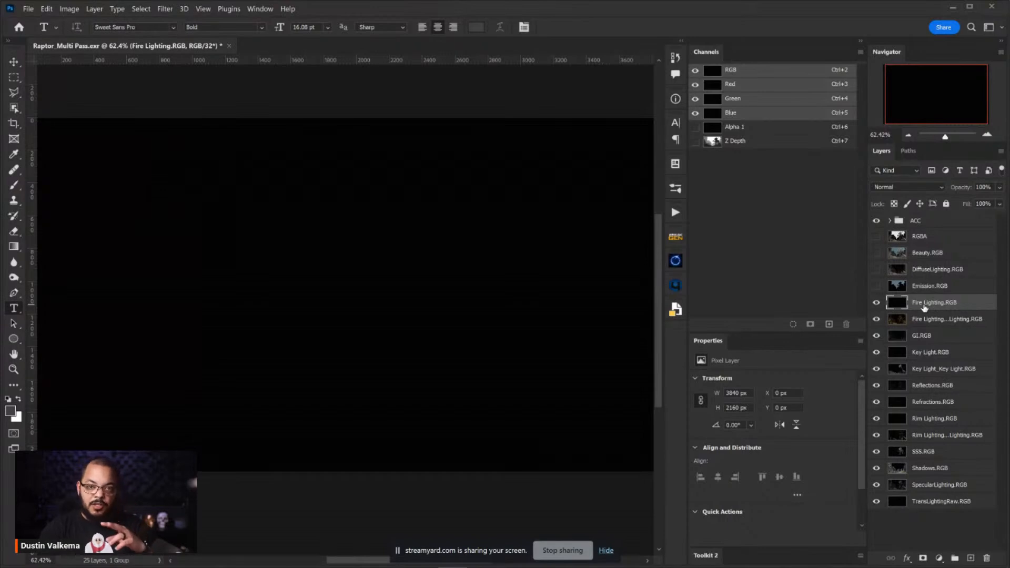
key(Delete)
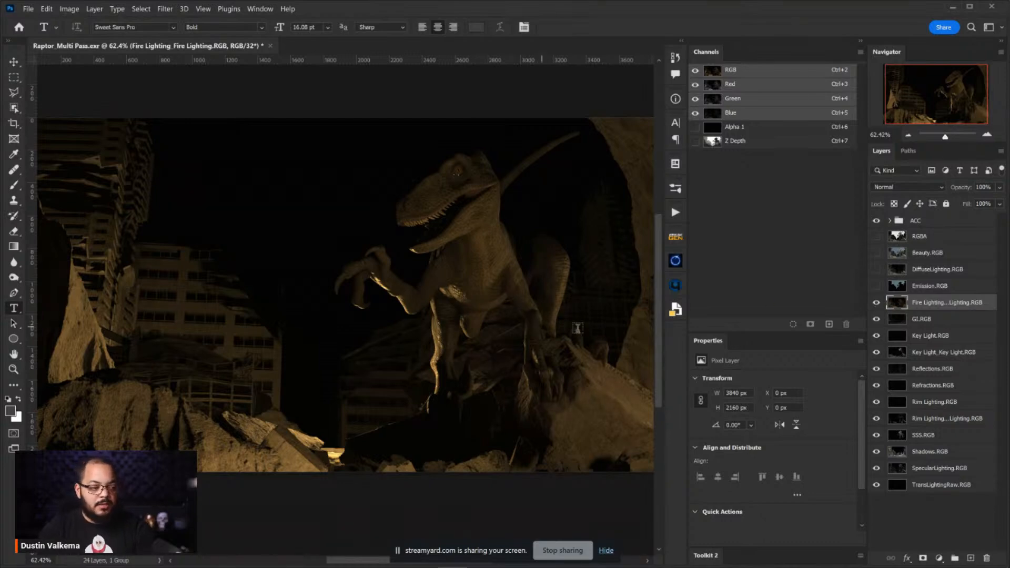
click(877, 303)
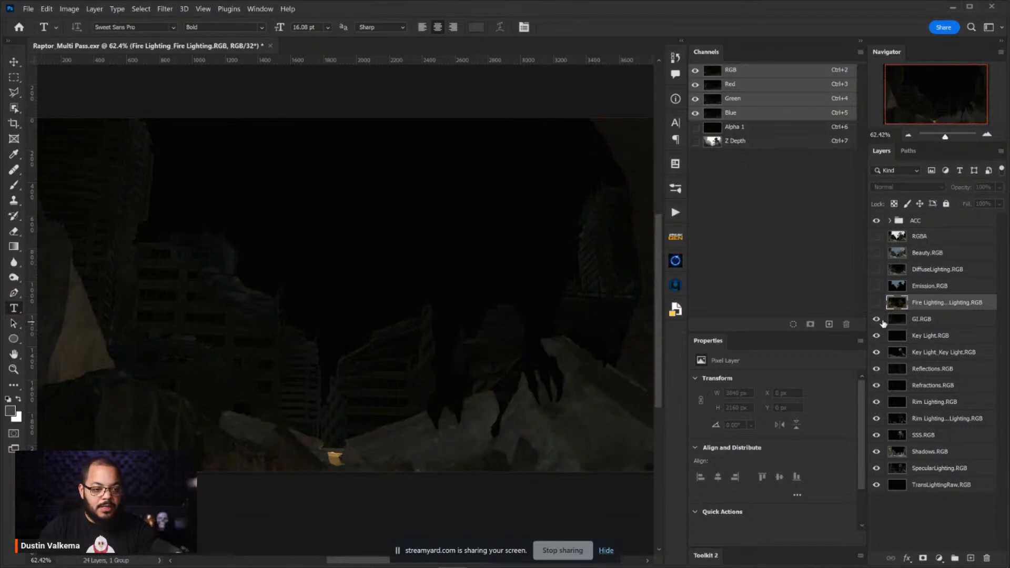
click(885, 321)
click(876, 319)
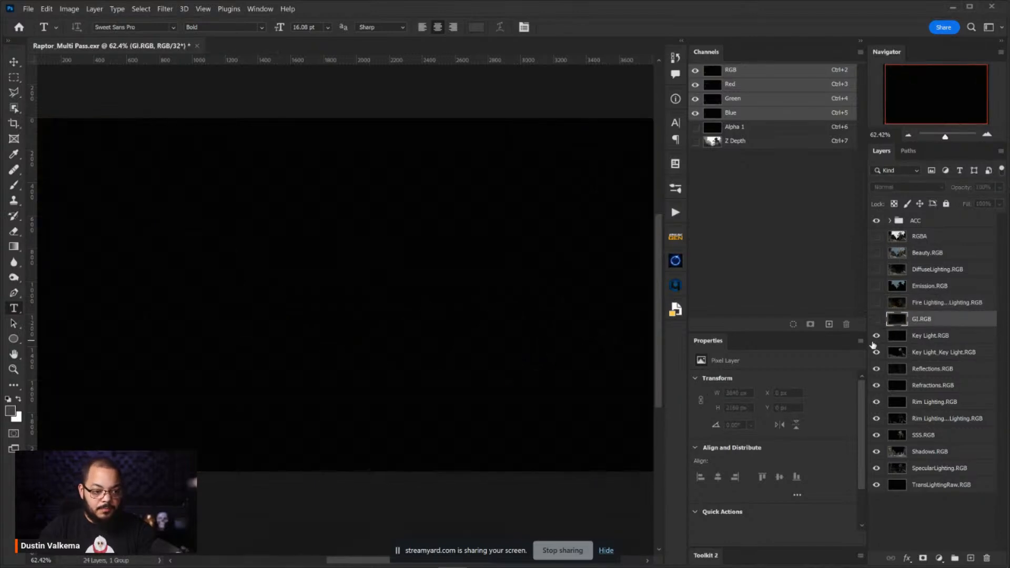
Delete the Key Light.RGB layer, and hide the Key Light_Key Light.RGB, Reflections.RGB and Refractions.RGB layers.
click(876, 337)
click(939, 340)
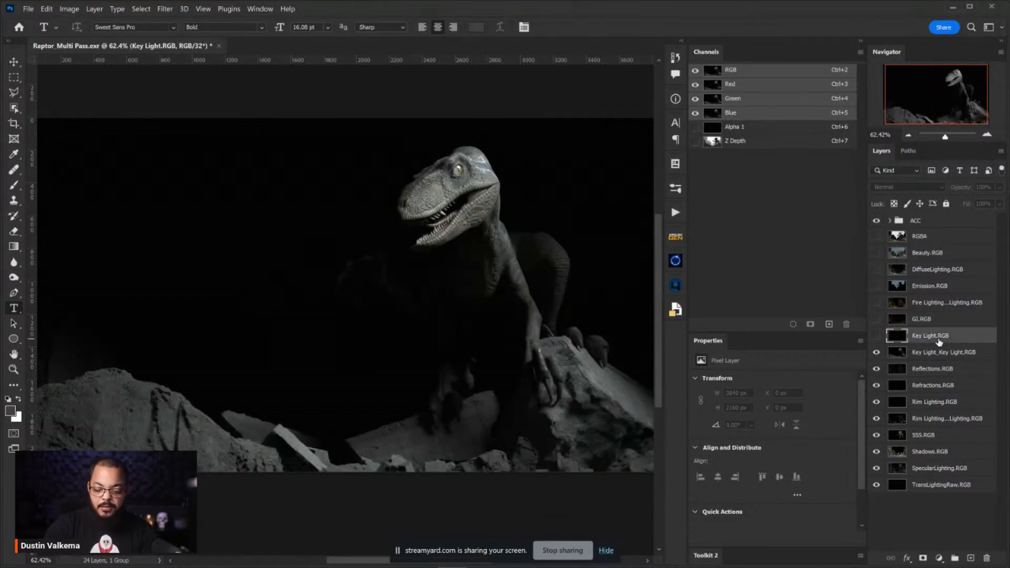
key(Delete)
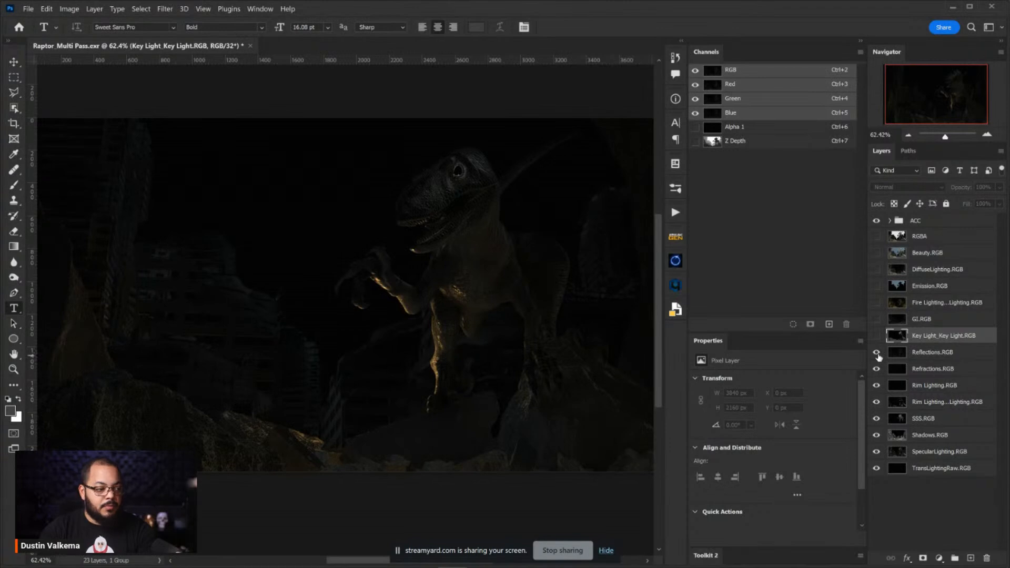
click(876, 352)
click(876, 369)
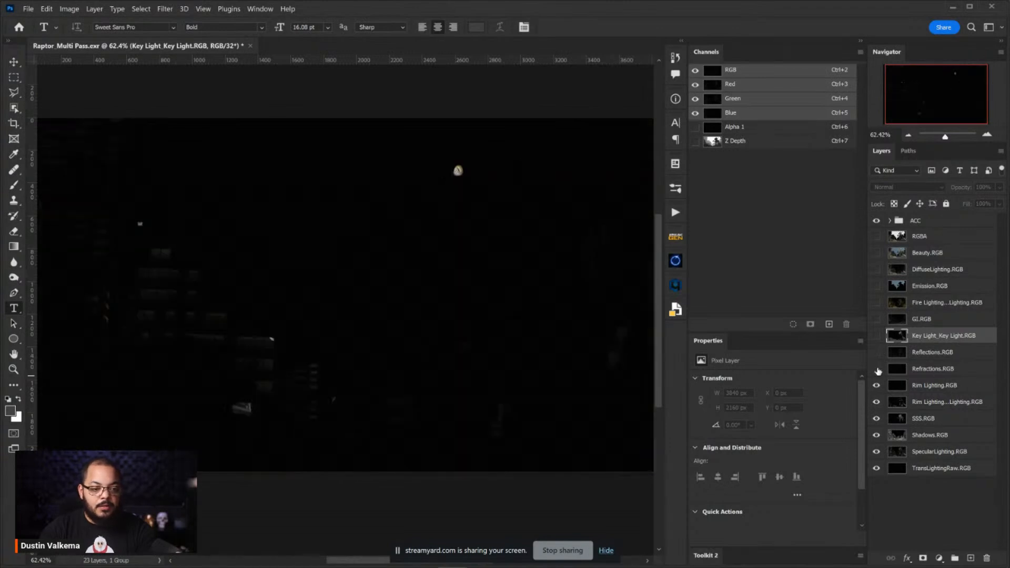
Delete the Rim Lighting.RGB layer, and hide the Rim Lighting_Rim Lighting.RGB and SSS.RGB layers.
click(921, 387)
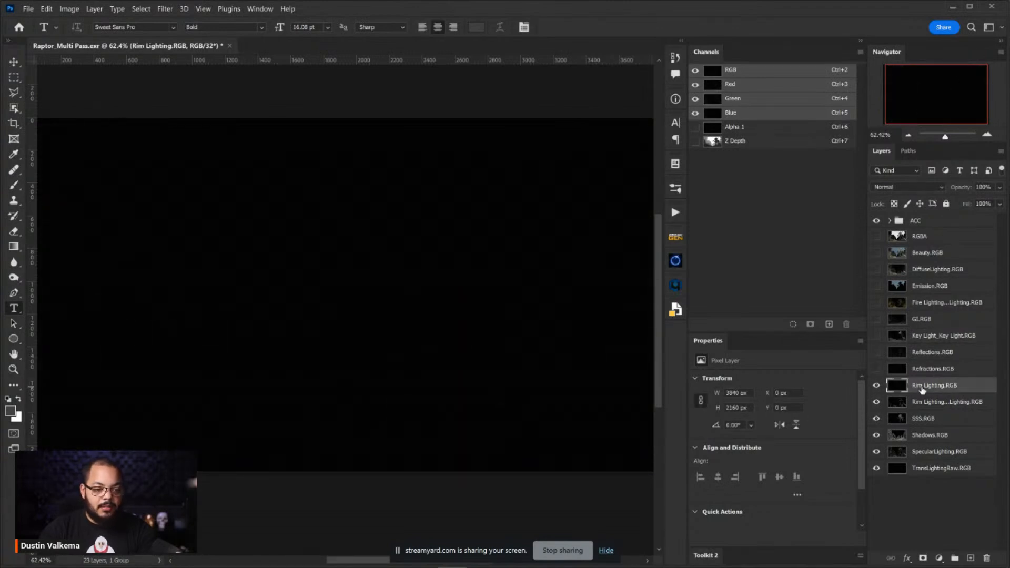
key(Delete)
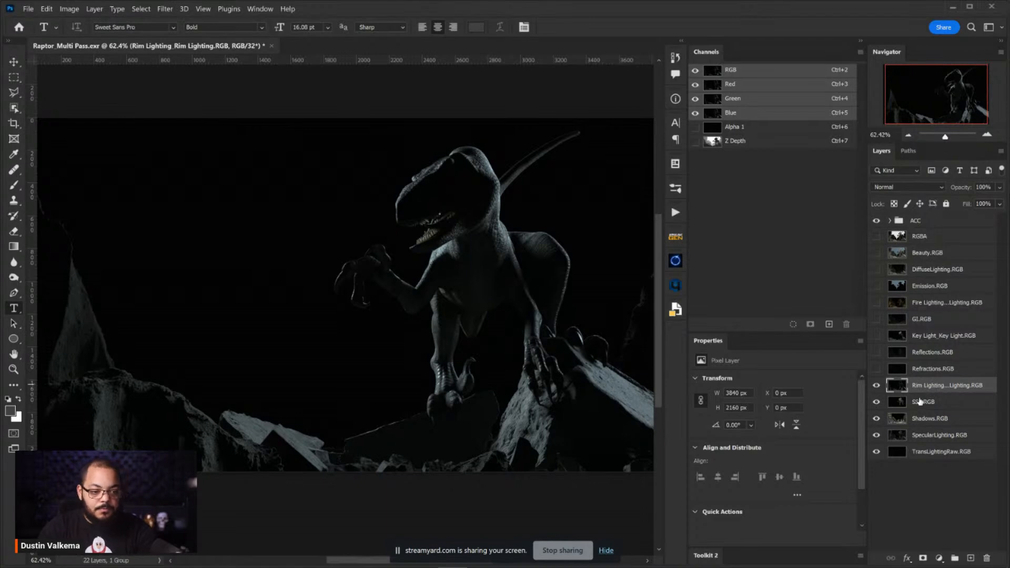
click(876, 387)
click(876, 385)
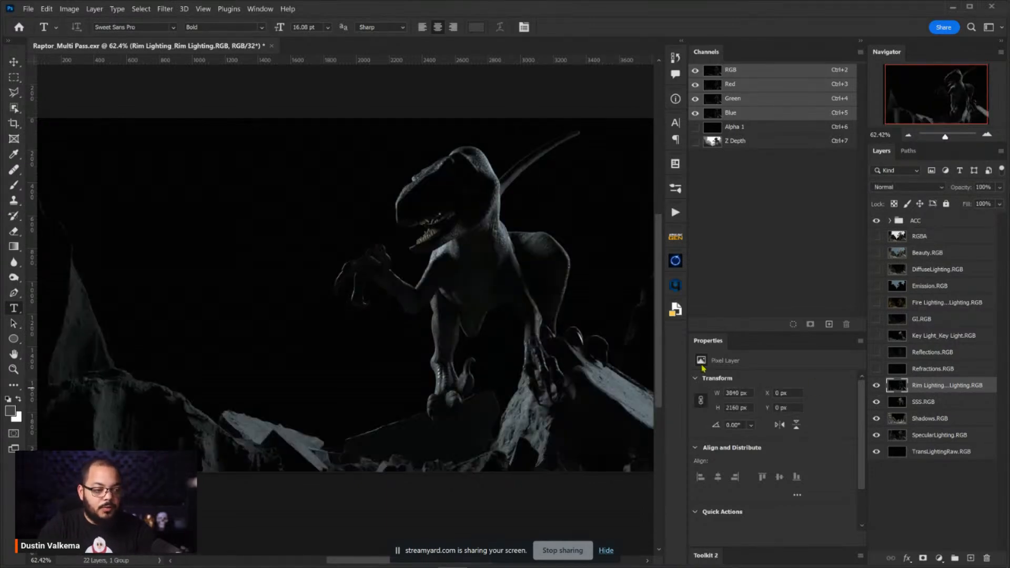
click(875, 386)
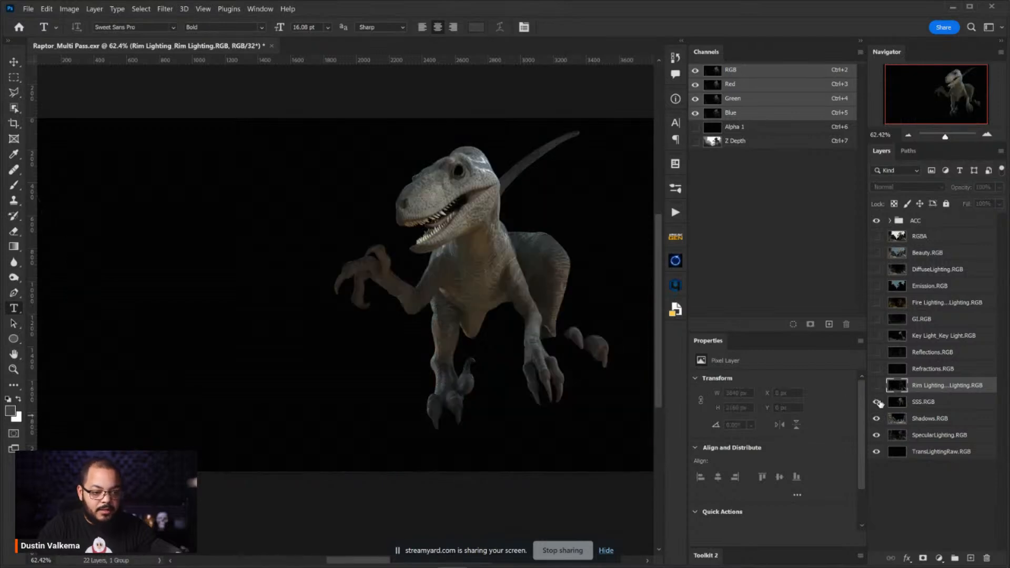
click(876, 402)
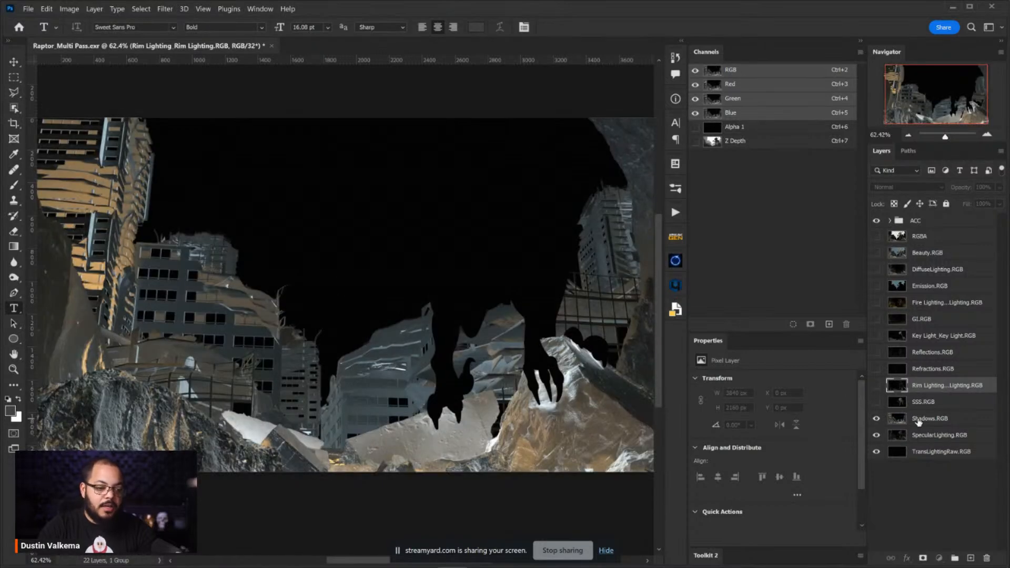
Hide the Shadows.RGB and SpecularLighting.RGB layers, toggling the specular pass to inspect its contribution.
click(886, 420)
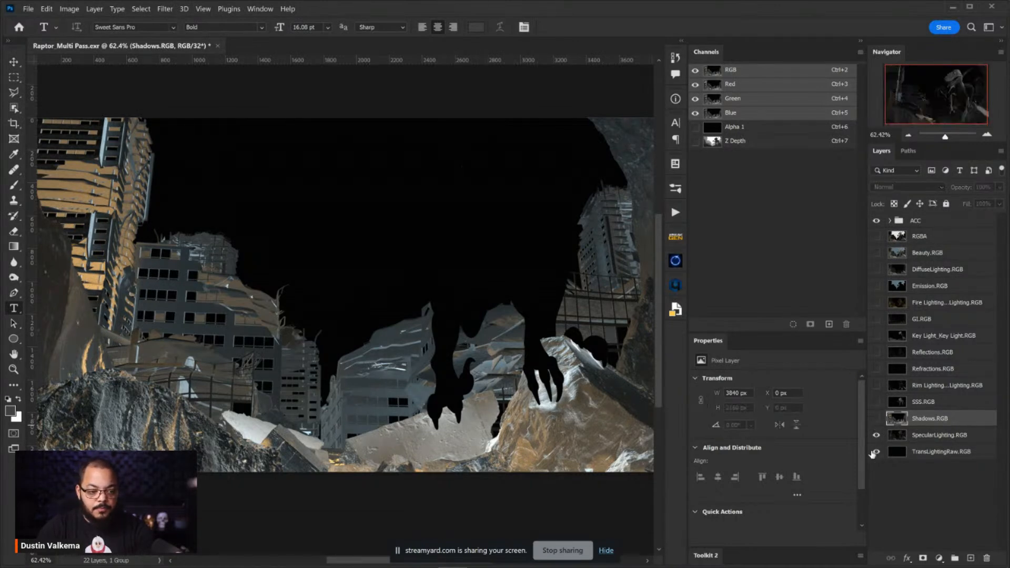
click(877, 419)
click(892, 436)
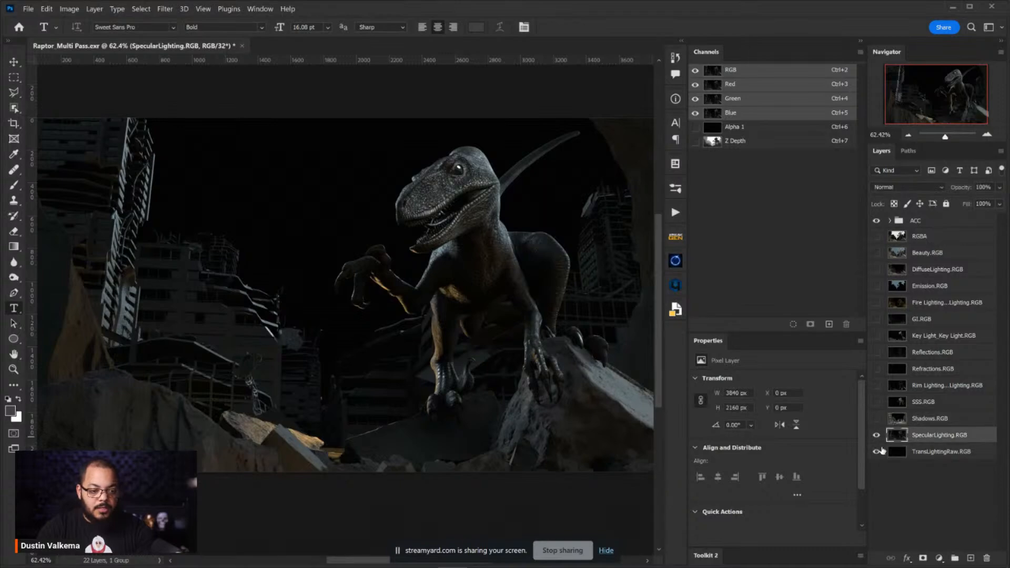
click(876, 436)
click(876, 436)
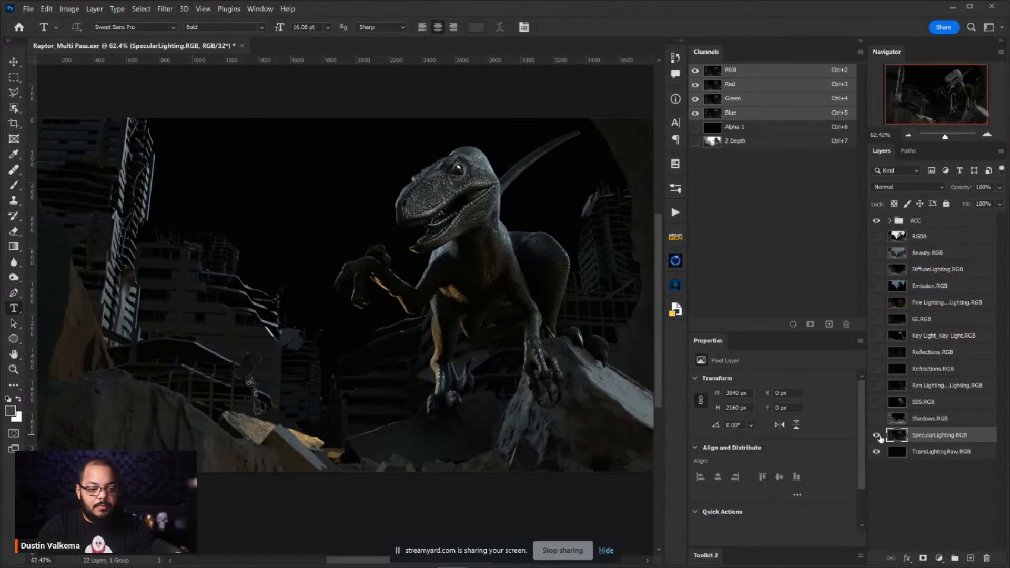
click(877, 435)
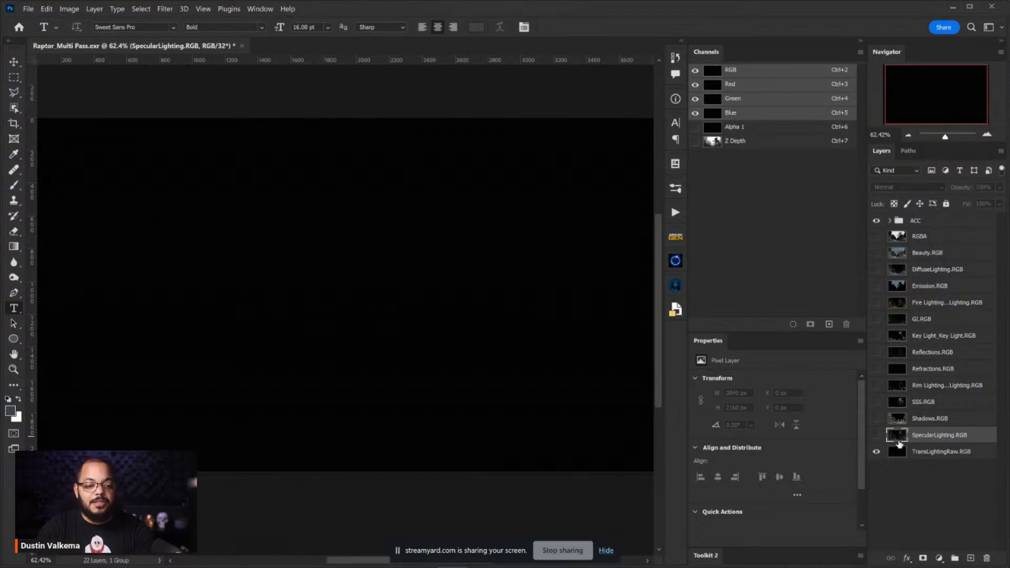
Delete the TransLightingRaw.RGB layer and make the DiffuseLighting.RGB layer visible and active.
click(923, 452)
key(Delete)
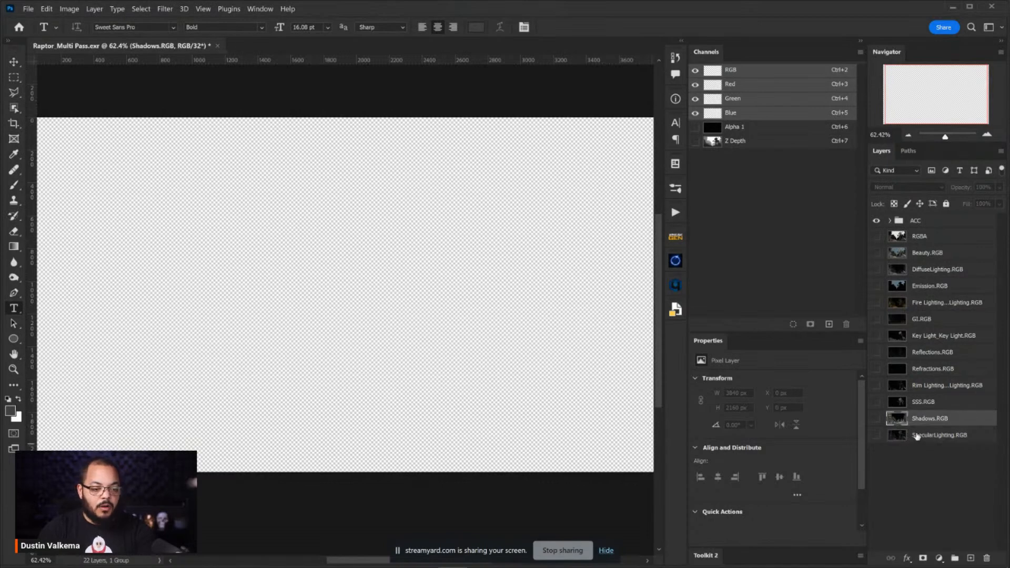
click(916, 436)
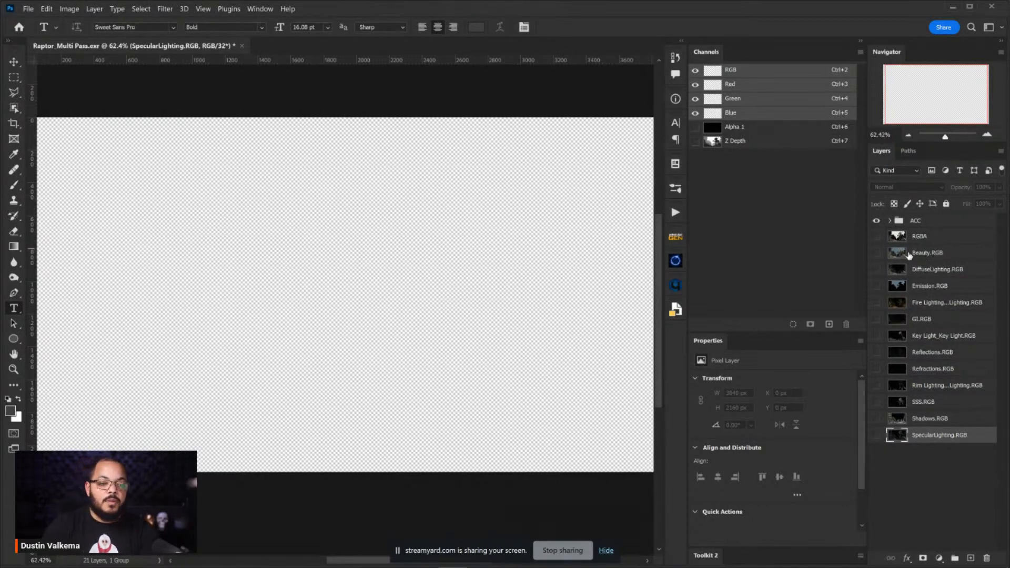
click(882, 276)
click(876, 270)
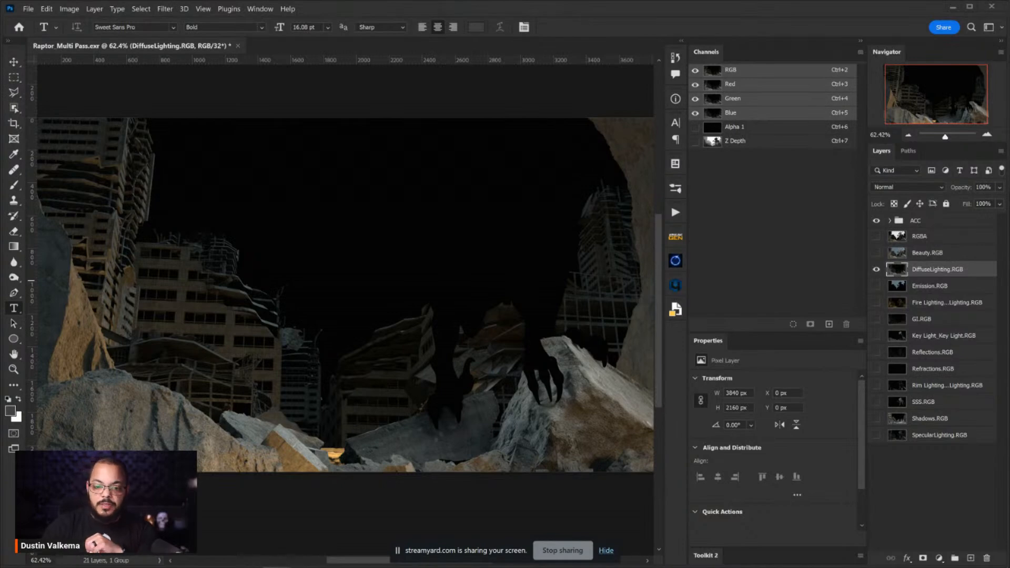
Switch to the browser window with Maxon's Redshift documentation page on Integrated AOVs.
drag(1009, 124, 638, 20)
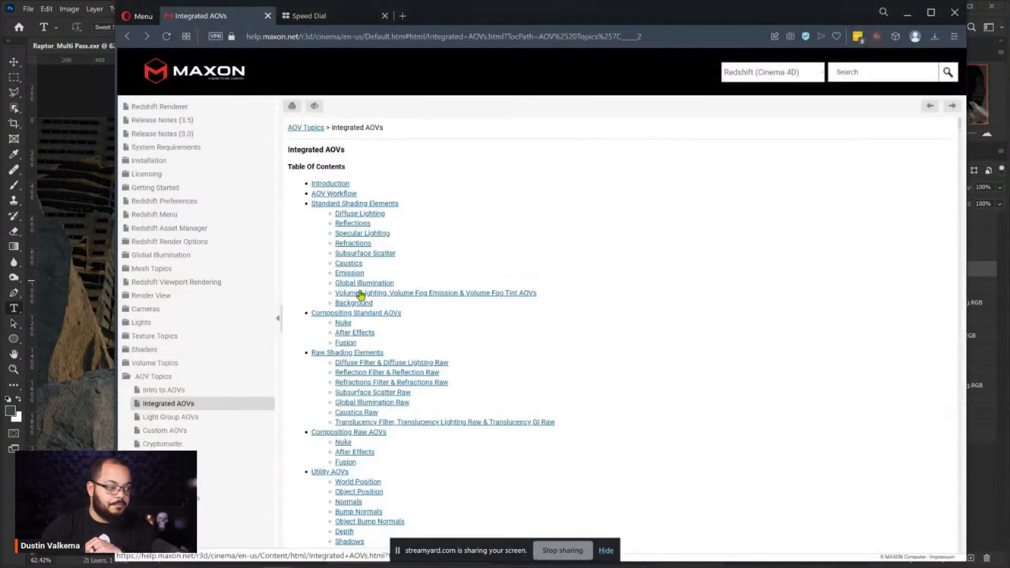
Review the After Effects example for compositing standard AOVs in the Redshift documentation, then return to Photoshop.
middle_click(345, 333)
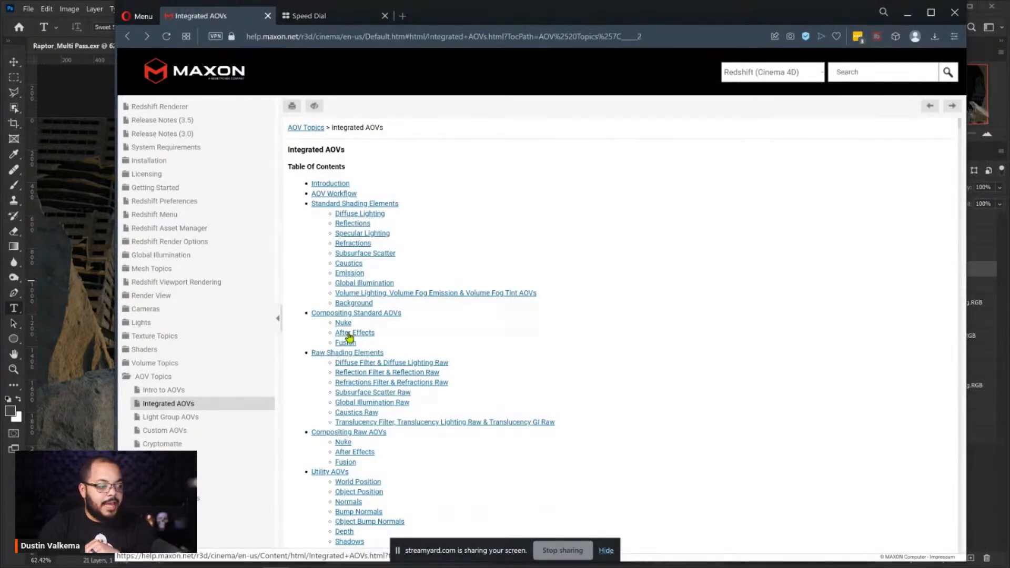
click(384, 22)
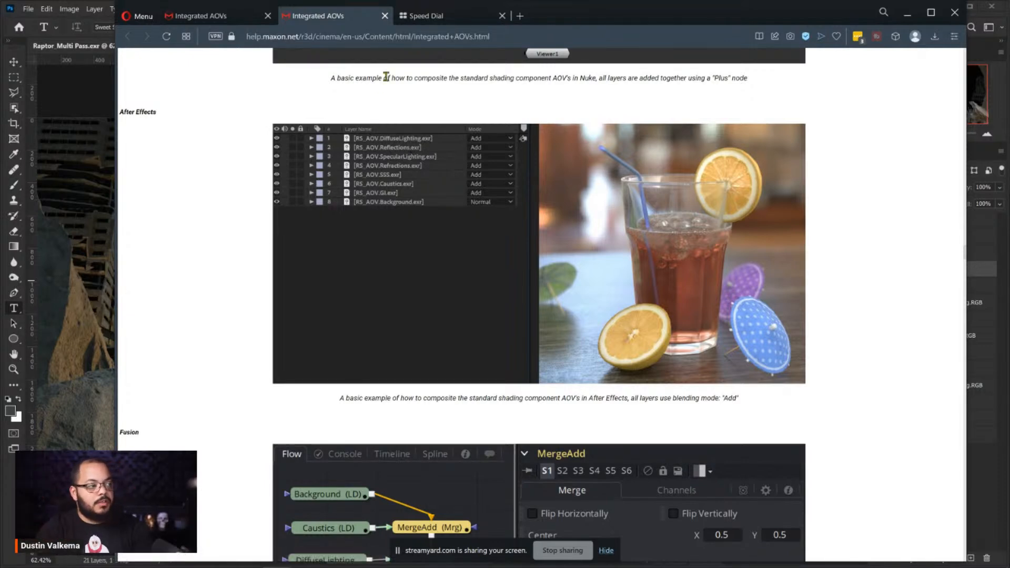
click(907, 13)
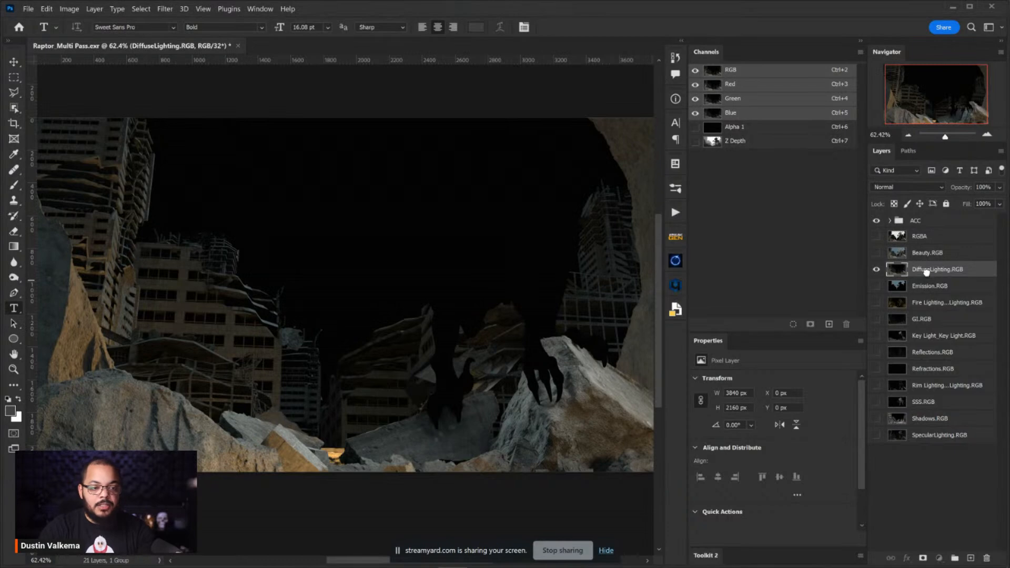
Move the DiffuseLighting.RGB layer to the base of the layer stack and place GI.RGB directly above it.
drag(928, 442, 928, 443)
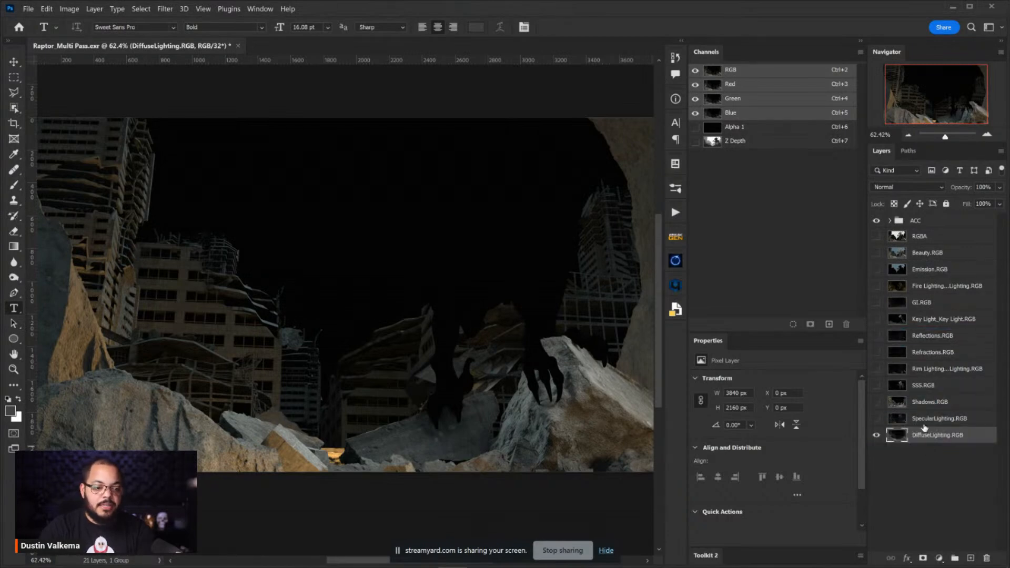
click(925, 421)
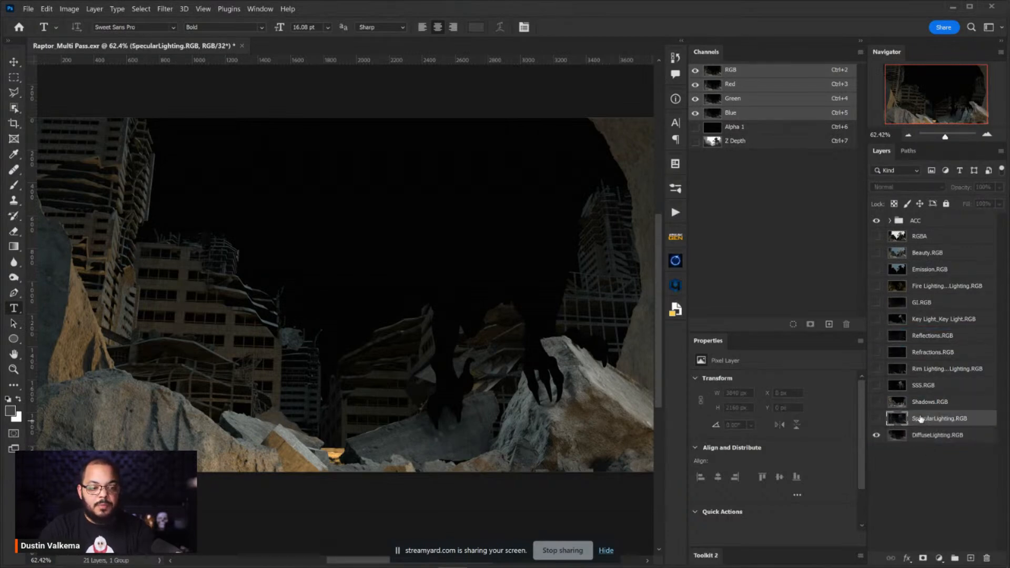
drag(919, 420, 942, 428)
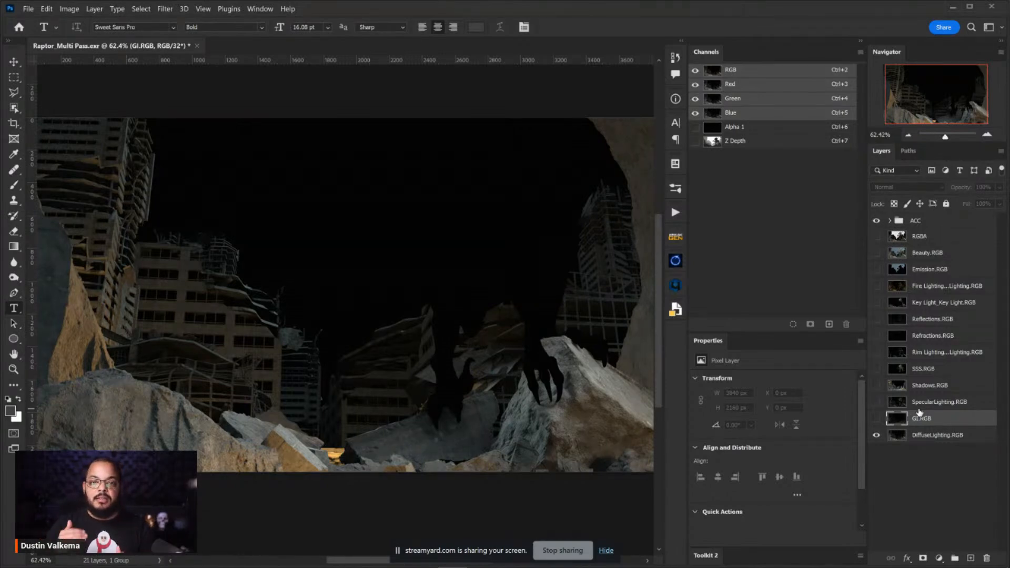
Make the GI.RGB layer visible and set its blend mode to Linear Dodge (Add).
click(877, 419)
click(876, 419)
click(876, 419)
click(905, 188)
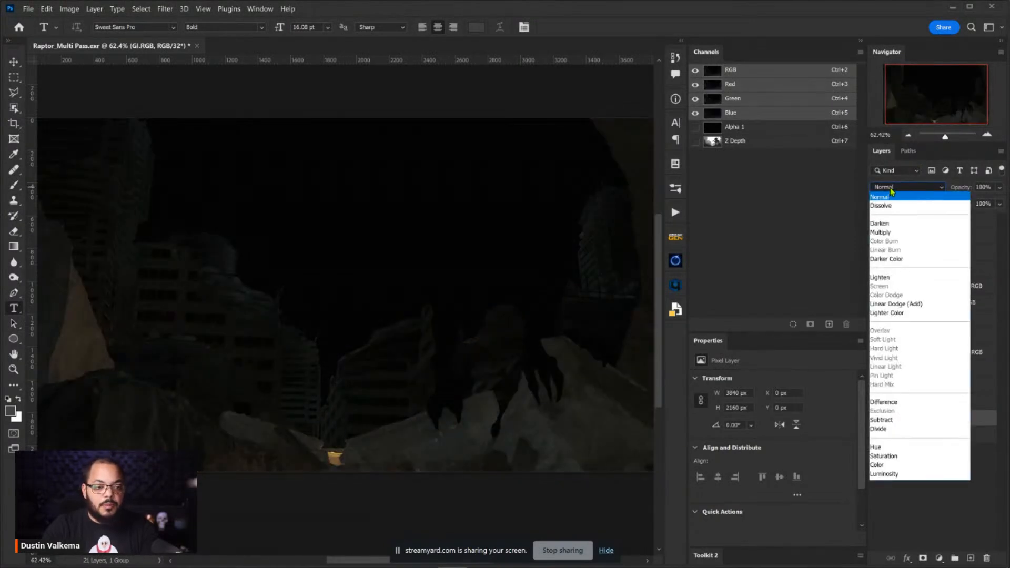
click(910, 304)
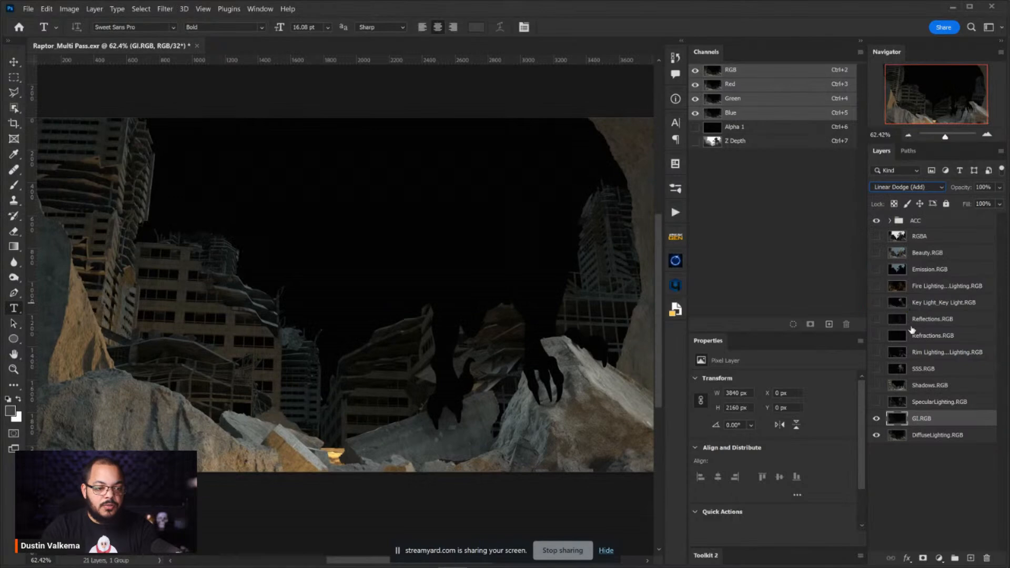
Stack the Refractions, SpecularLighting, Reflections, SSS and Emission layers in that ascending order above GI.RGB.
click(925, 406)
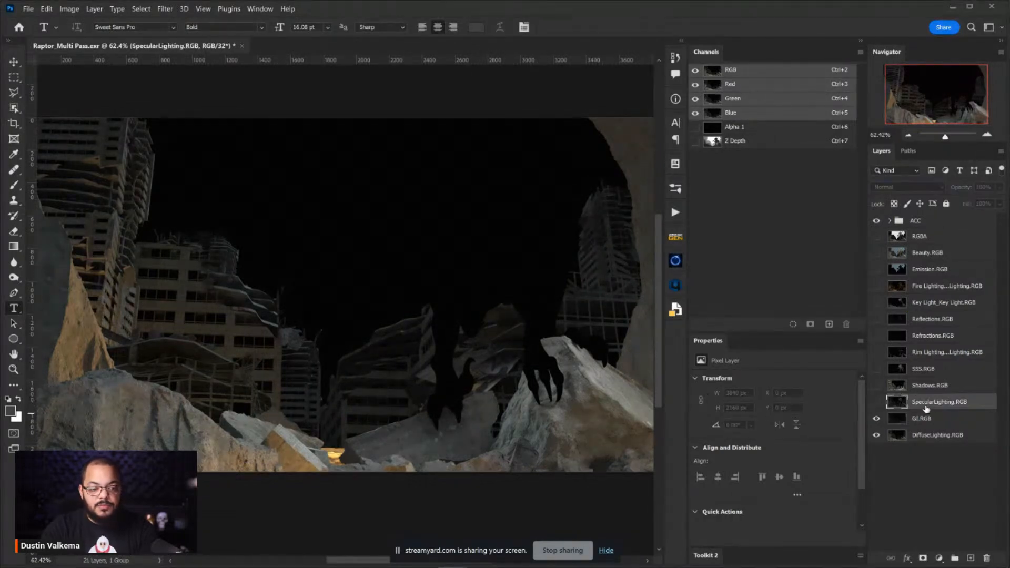
click(915, 370)
drag(921, 373, 922, 395)
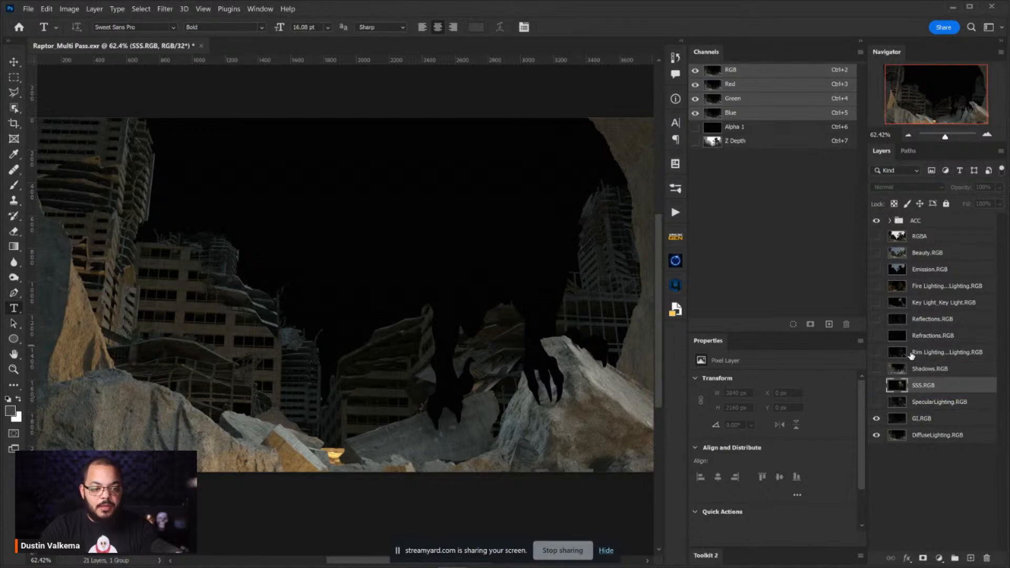
drag(918, 336, 915, 415)
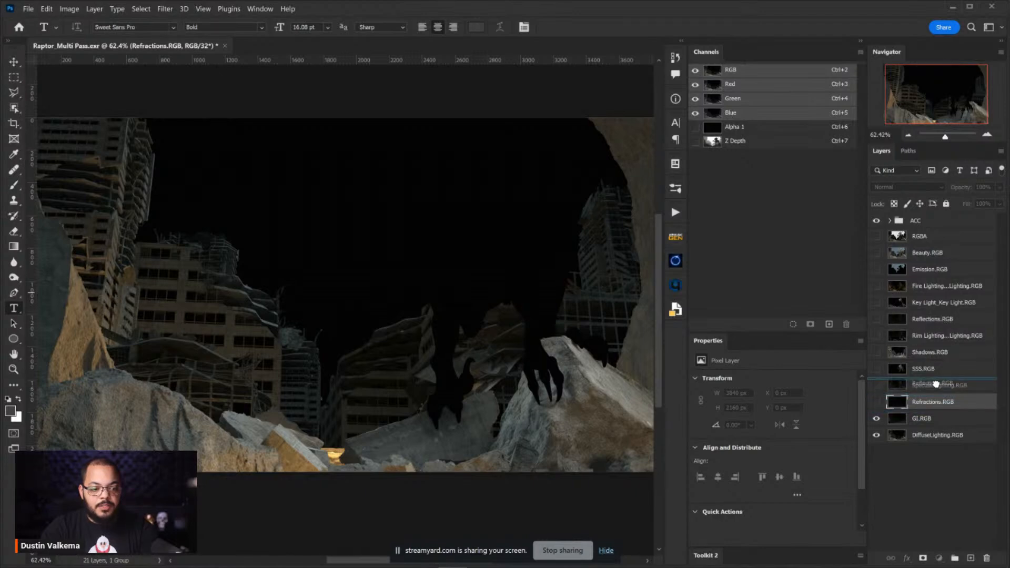
drag(935, 384, 935, 380)
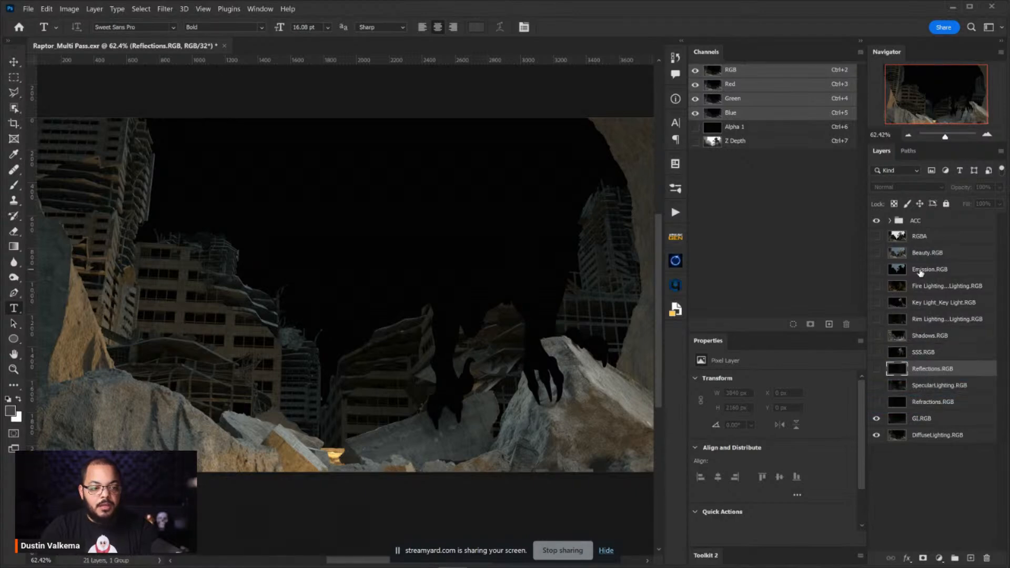
drag(926, 272, 929, 349)
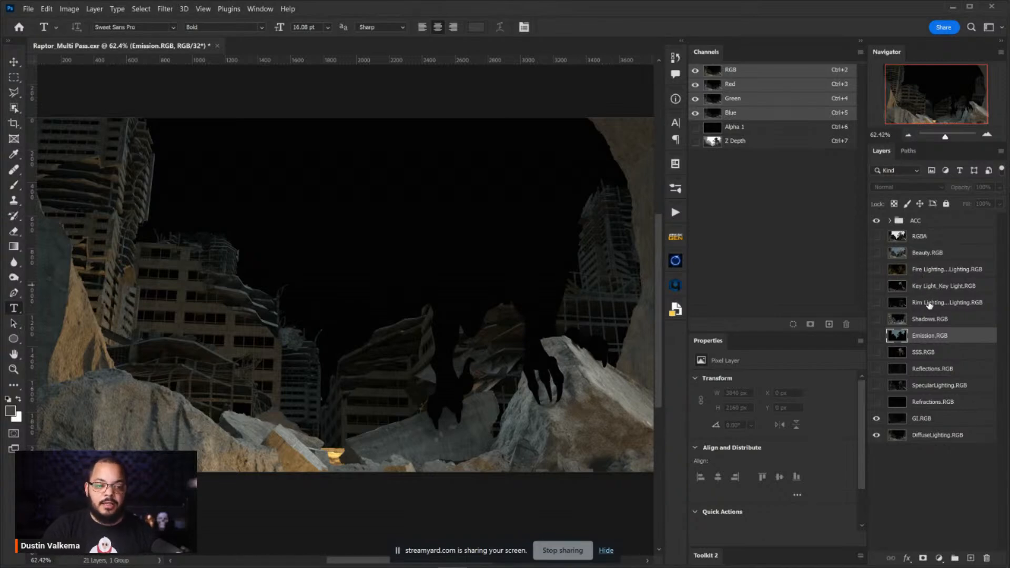
Make the Refractions, SpecularLighting, Reflections, SSS and Emission layers visible.
click(913, 402)
click(877, 402)
click(876, 386)
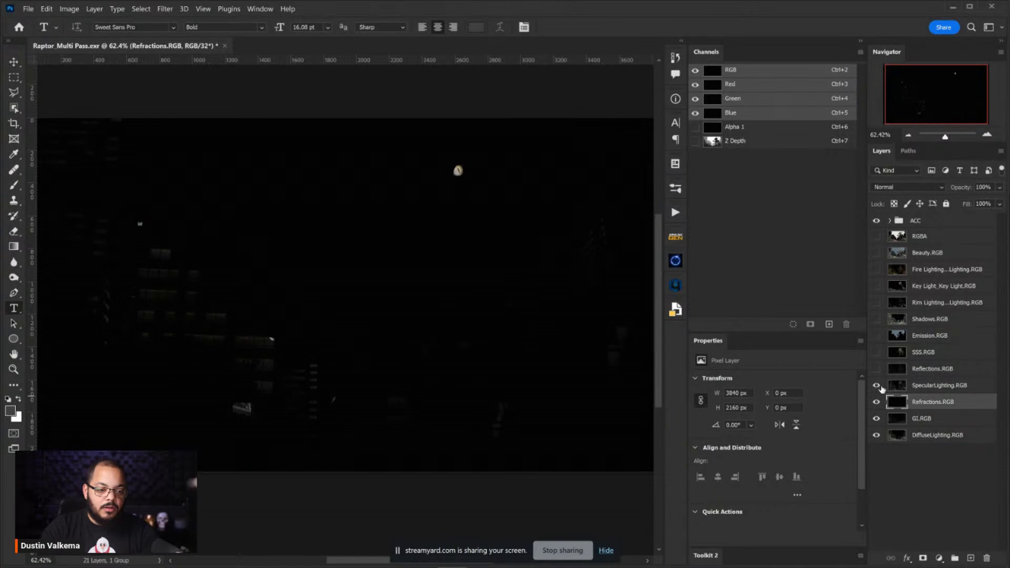
click(876, 368)
click(877, 352)
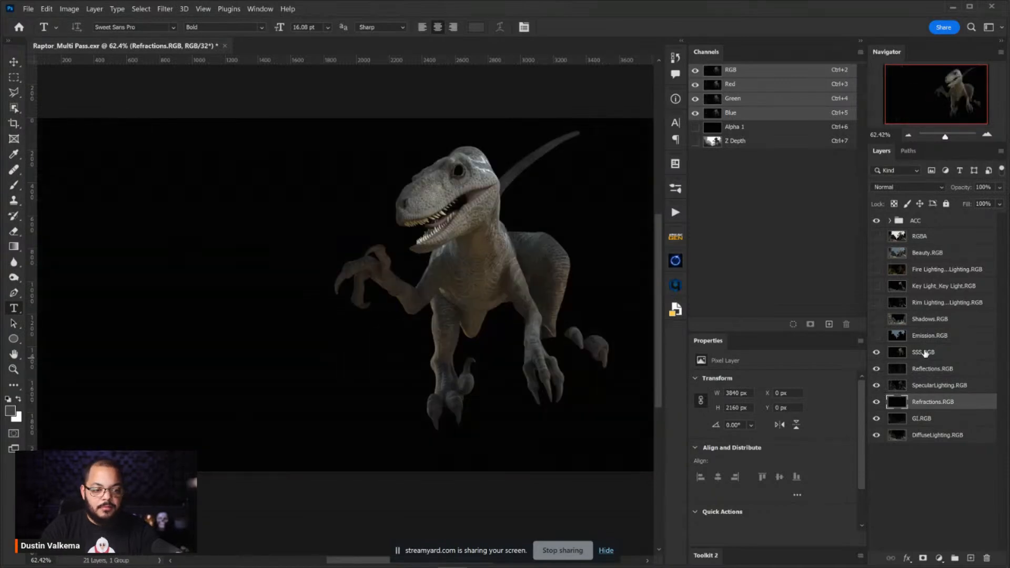
click(876, 335)
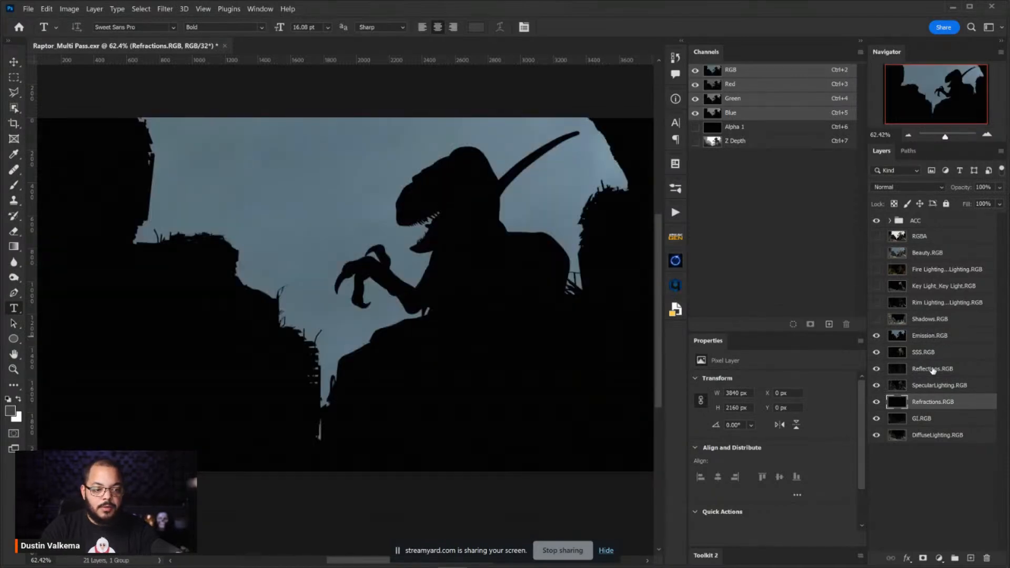
Set the blend mode of all layers from Emission.RGB down to Refractions.RGB to Linear Dodge (Add).
click(934, 340)
shift+click(941, 403)
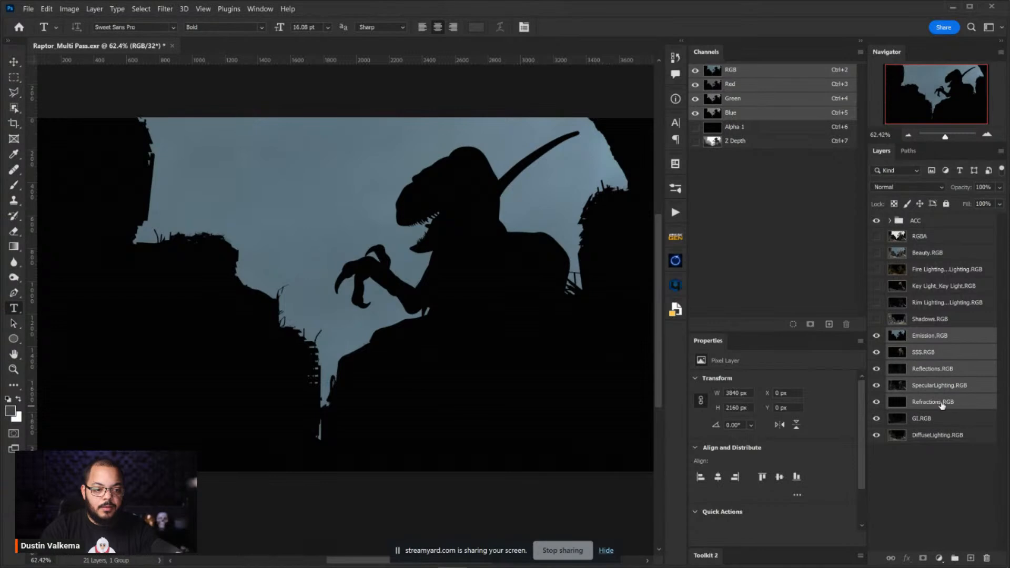
click(931, 188)
click(905, 300)
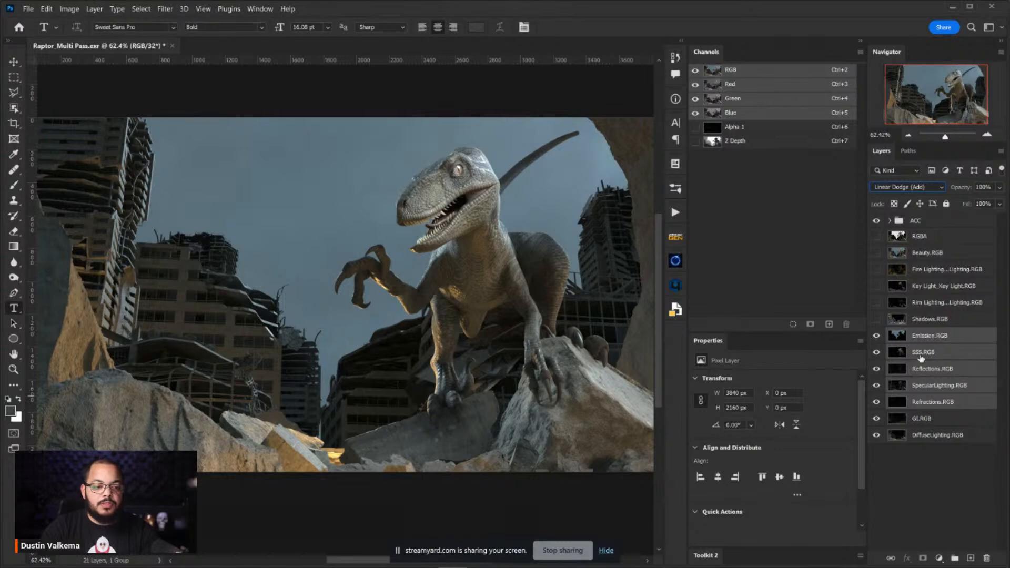
Toggle the DiffuseLighting.RGB layer's visibility to inspect its contribution to the combined image.
click(926, 438)
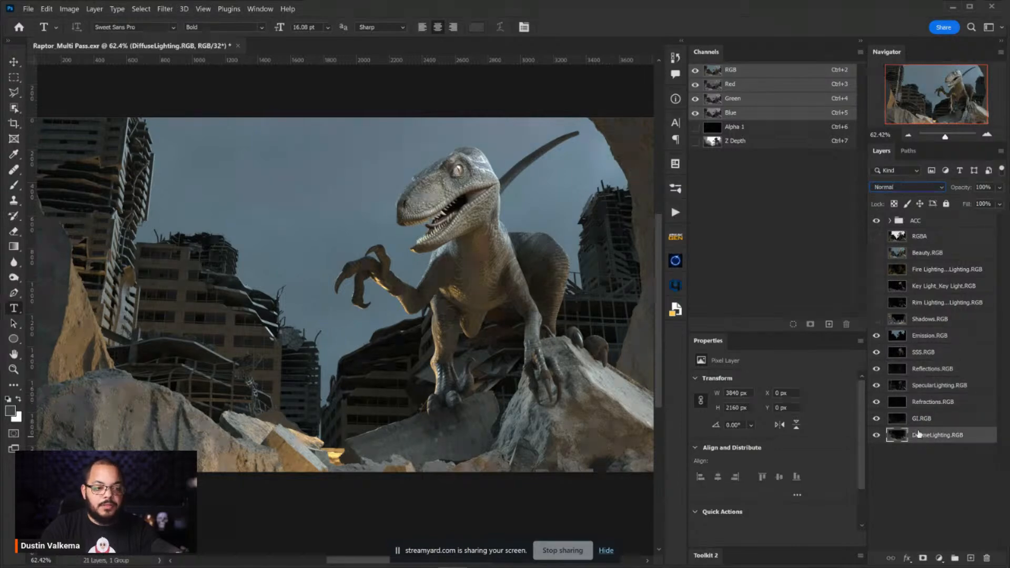
click(877, 436)
click(876, 436)
click(876, 436)
click(876, 437)
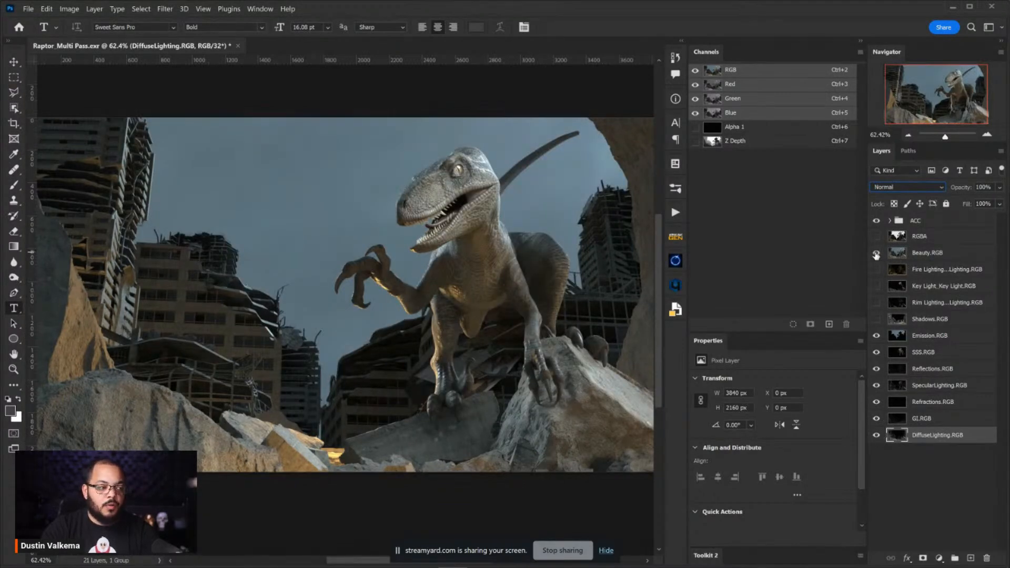
Label the Beauty.RGB layer red and move it directly above Emission.RGB.
right_click(918, 257)
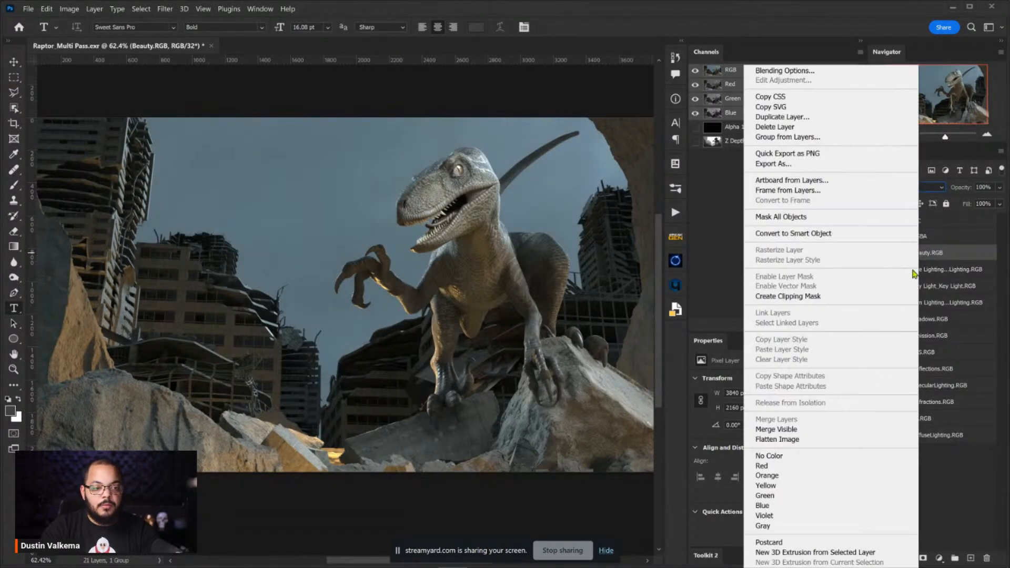
click(948, 254)
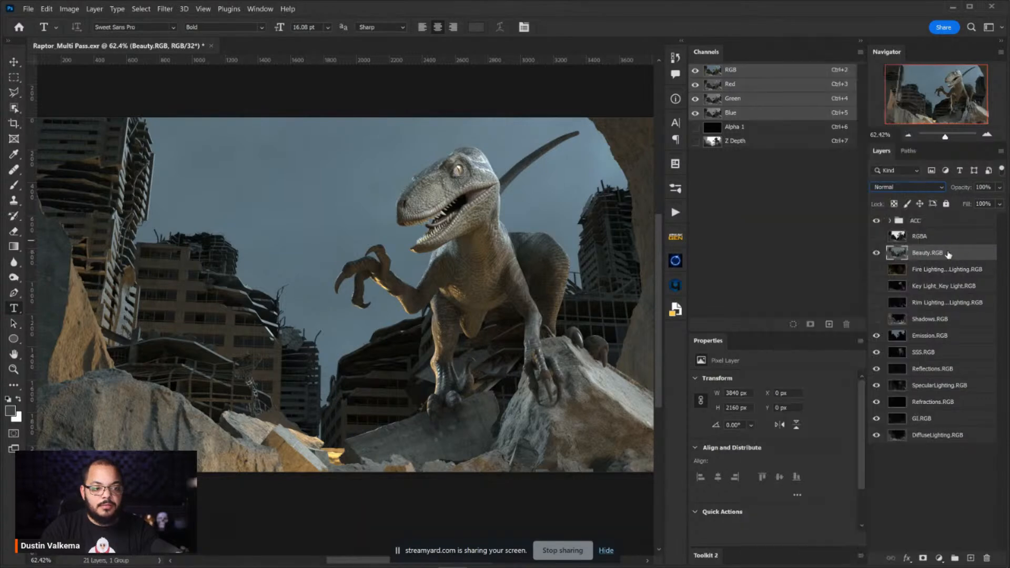
right_click(887, 255)
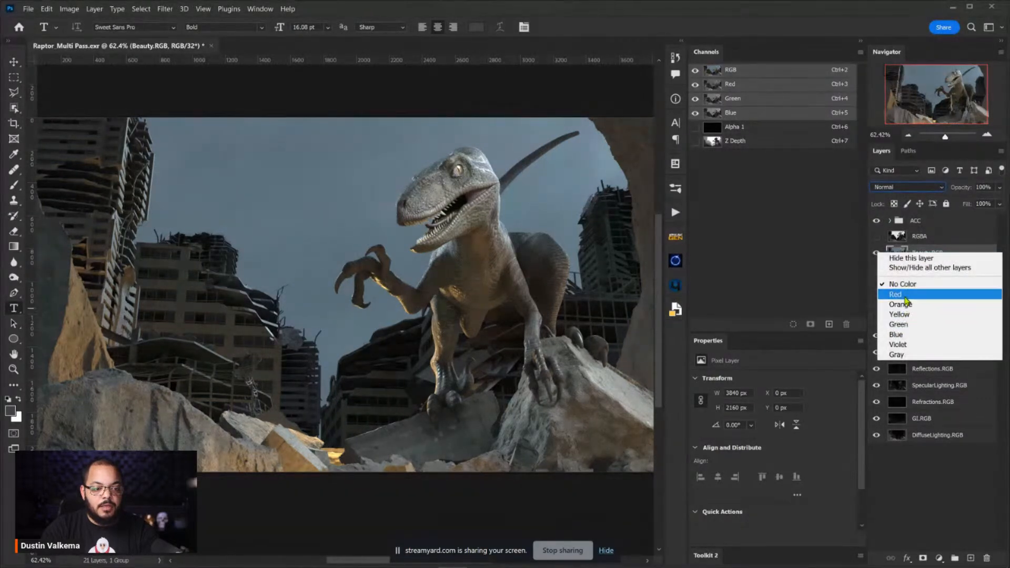
click(904, 296)
drag(928, 257, 885, 324)
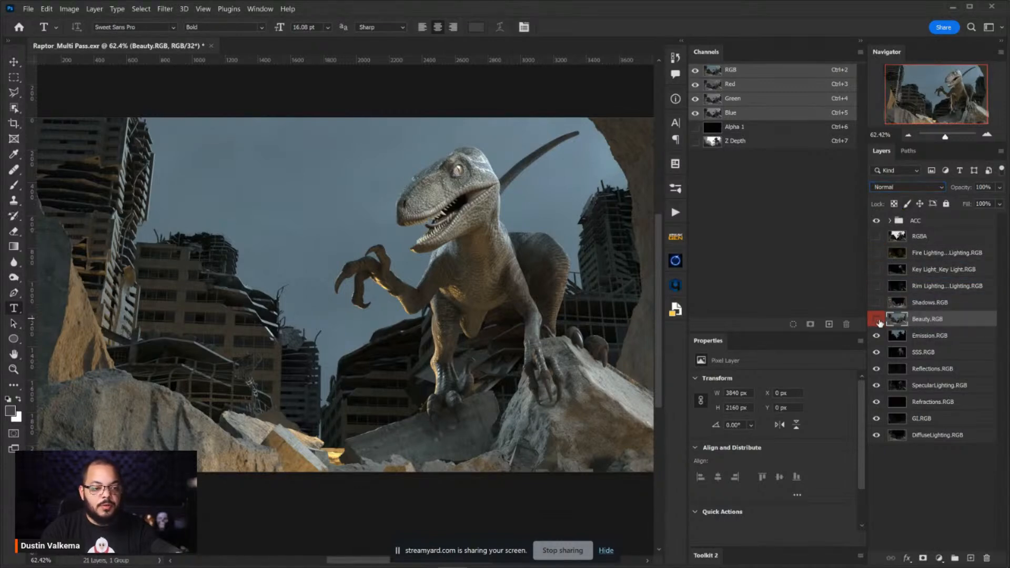
Toggle the Beauty.RGB layer on and off to compare it with the rebuilt composite, leaving it visible.
click(880, 323)
click(880, 323)
click(877, 319)
click(876, 320)
click(877, 319)
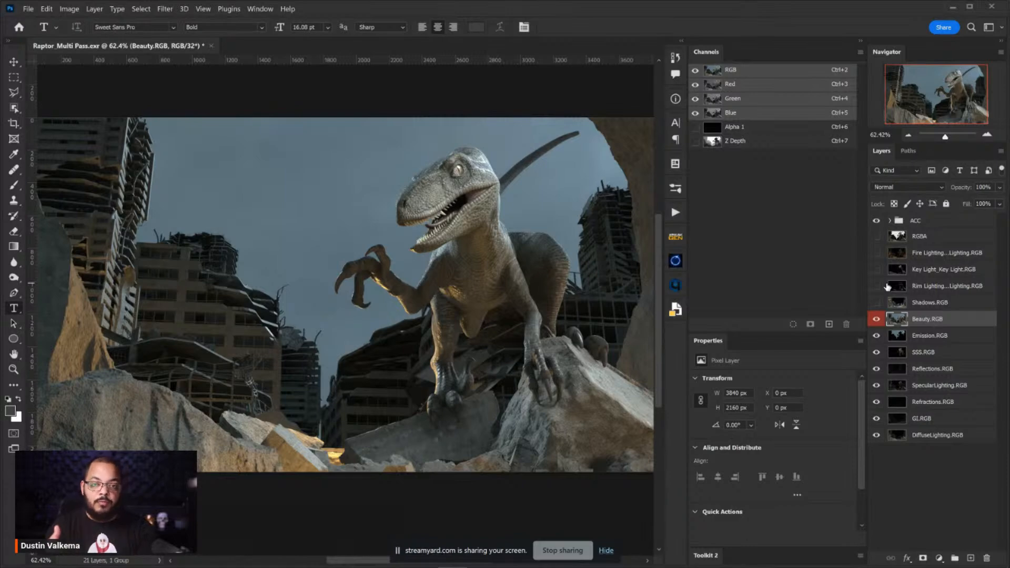
Toggle the RGBA layer on and off to compare it with the beauty pass, leaving it hidden.
click(921, 224)
click(876, 236)
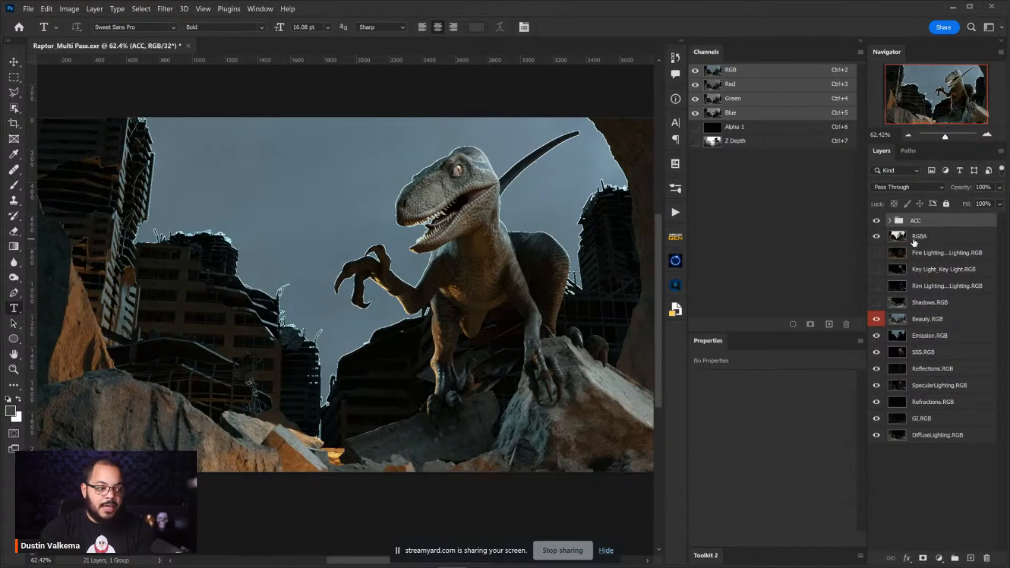
click(905, 243)
click(876, 237)
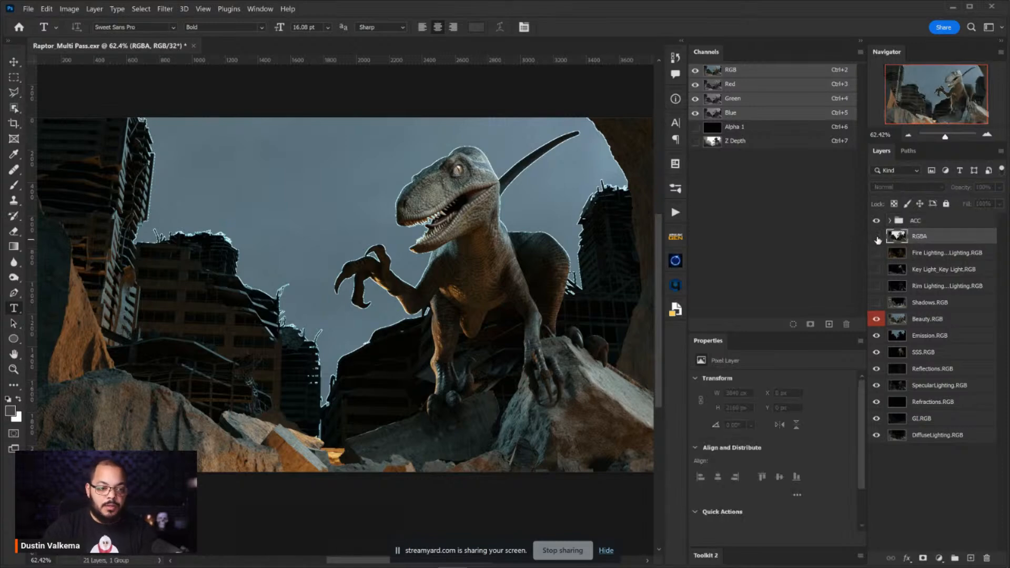
click(877, 237)
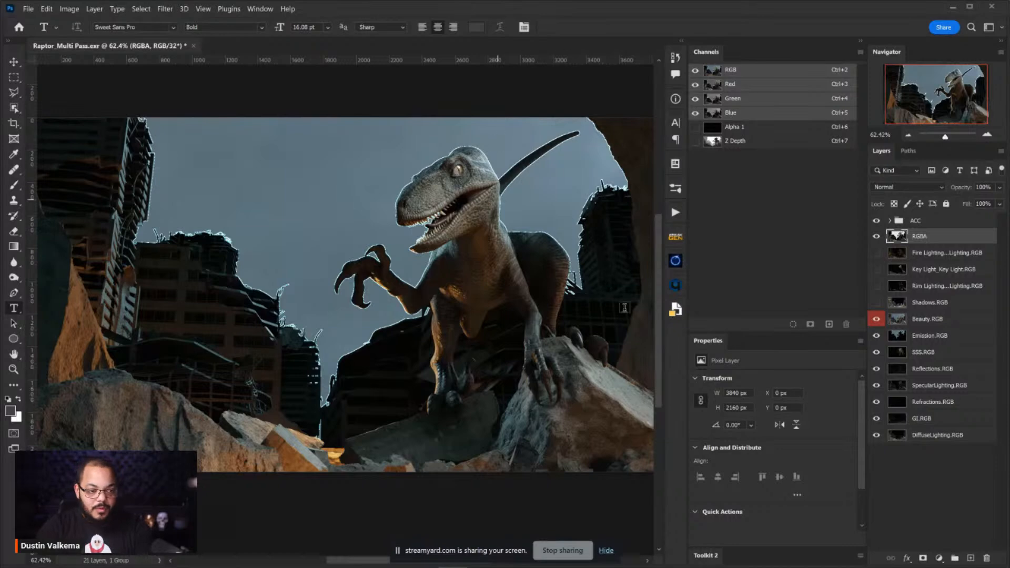
click(876, 236)
click(876, 235)
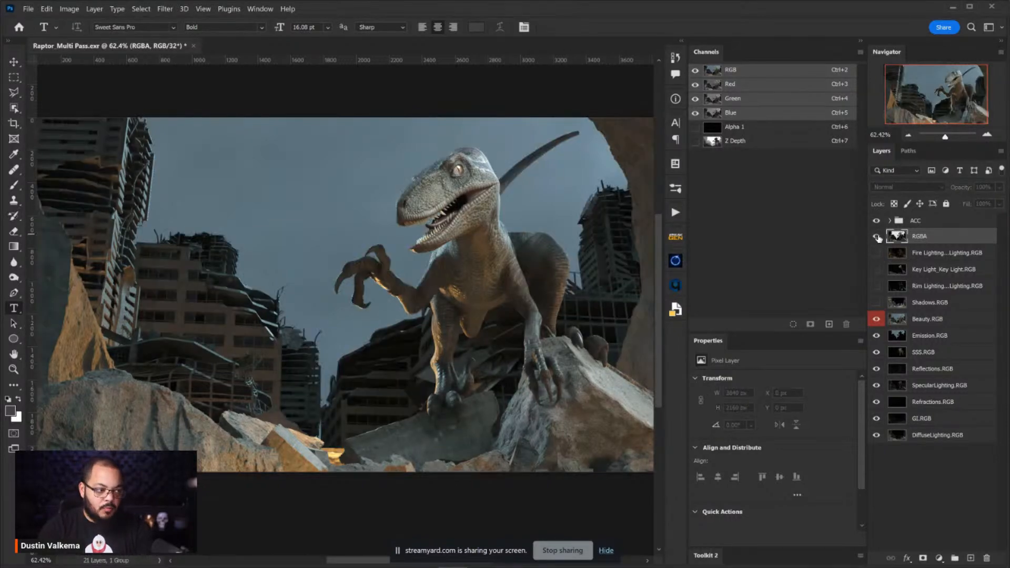
click(875, 236)
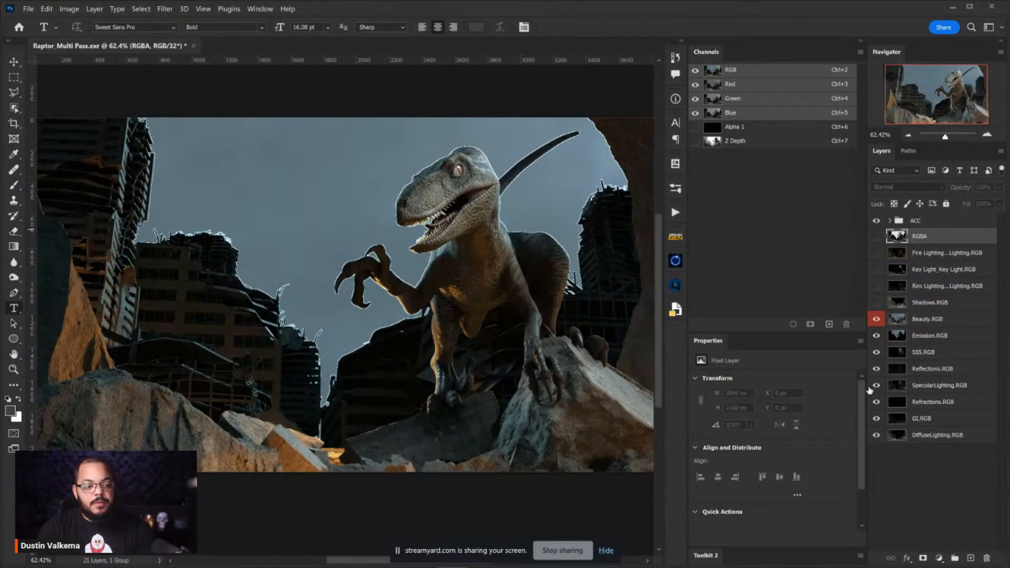
Switch to File Explorer and open the ACES CG Transform LUTS Photoshop folder to view its LUT files, then move the window aside.
mouse_move(273, 564)
click(155, 557)
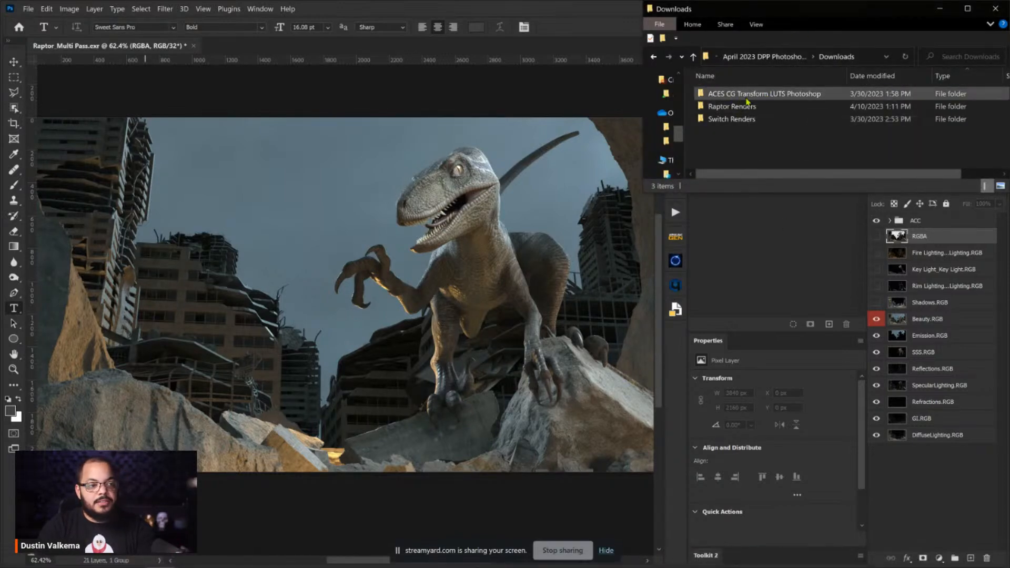
double_click(836, 95)
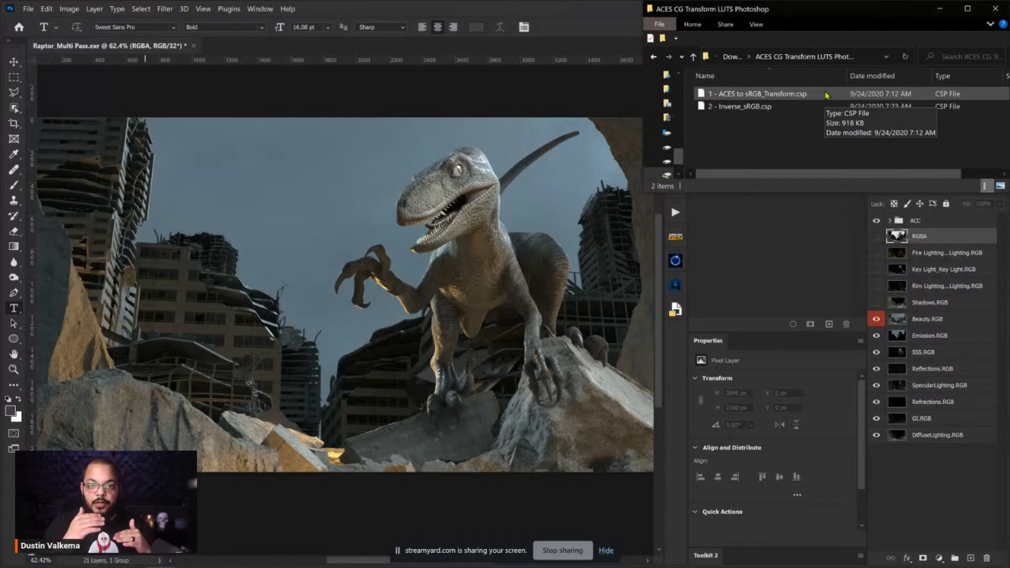
drag(762, 8, 1009, 205)
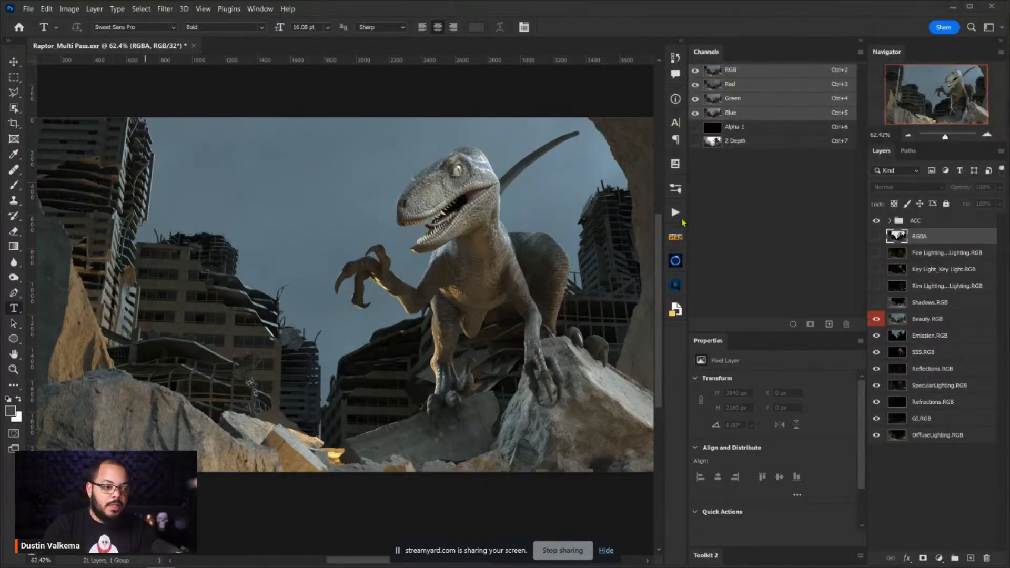
Run the ACES TRANSFORM action from the DV action set to add its colour transform group above the RGBA layer.
click(676, 212)
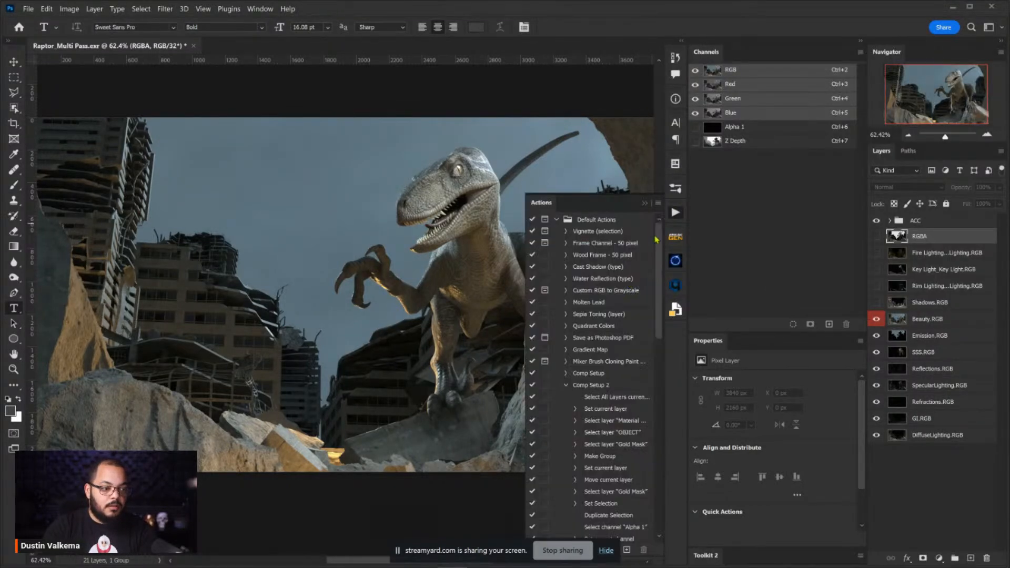
click(565, 386)
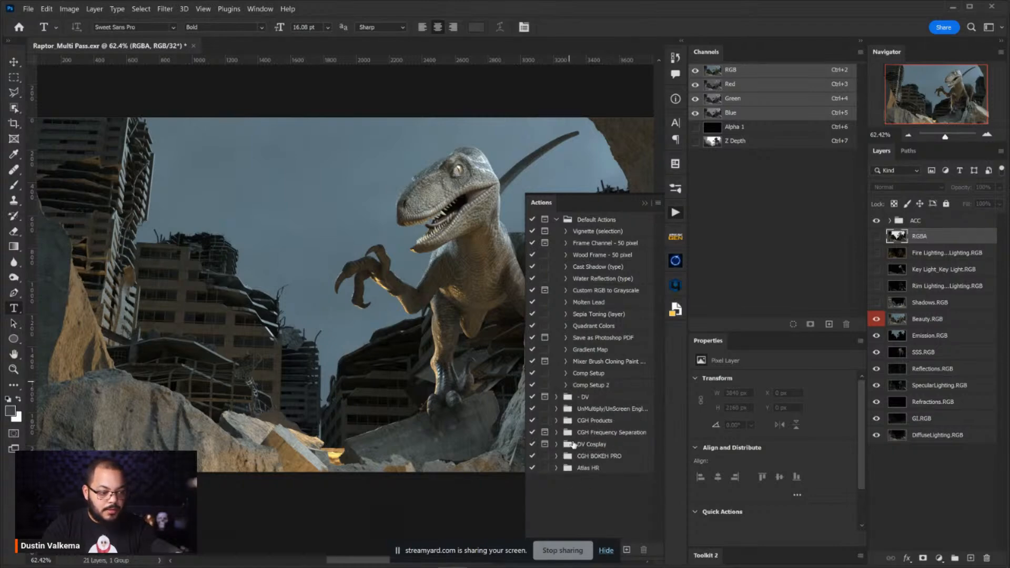
click(559, 398)
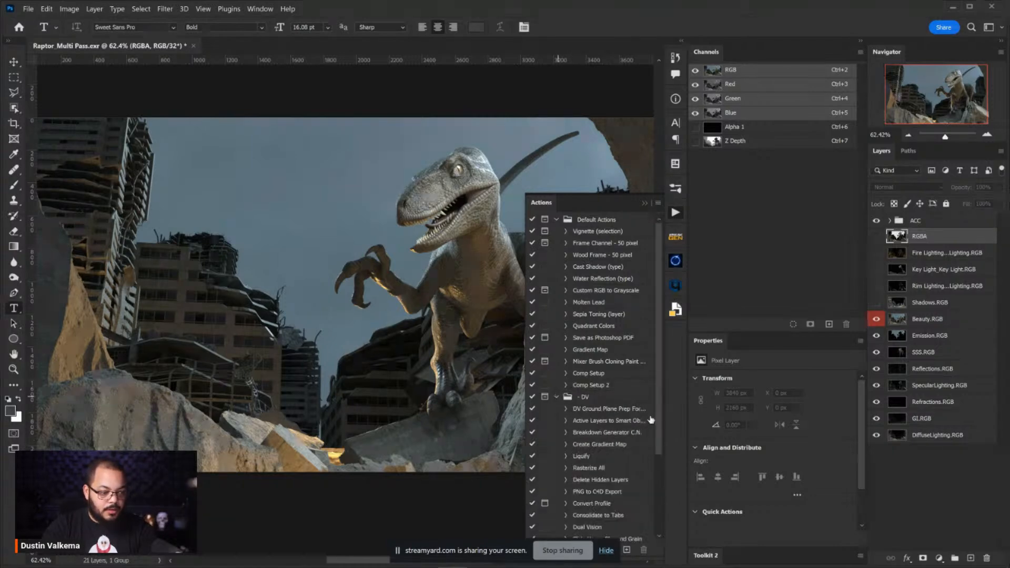
drag(657, 414, 659, 492)
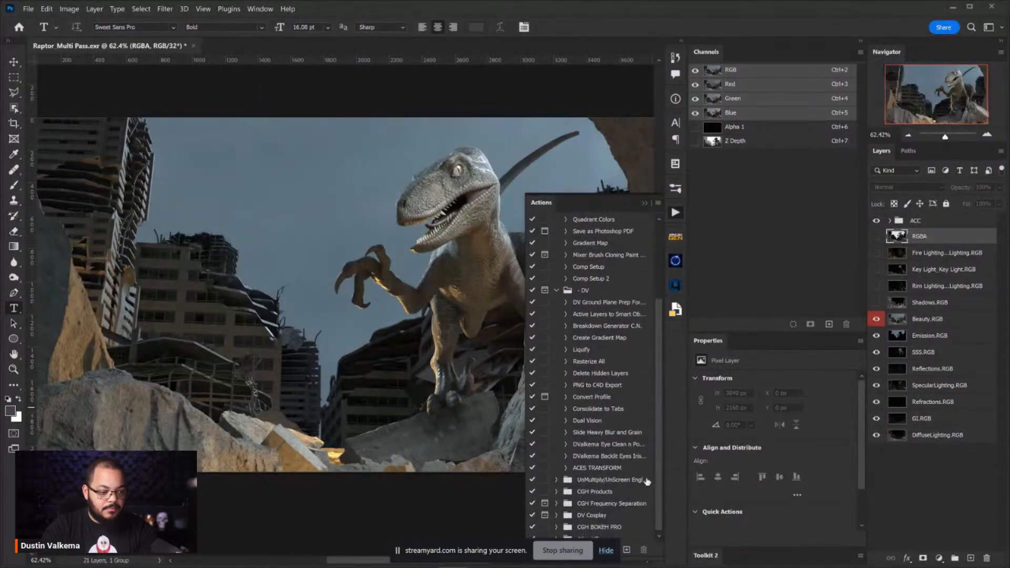
click(598, 467)
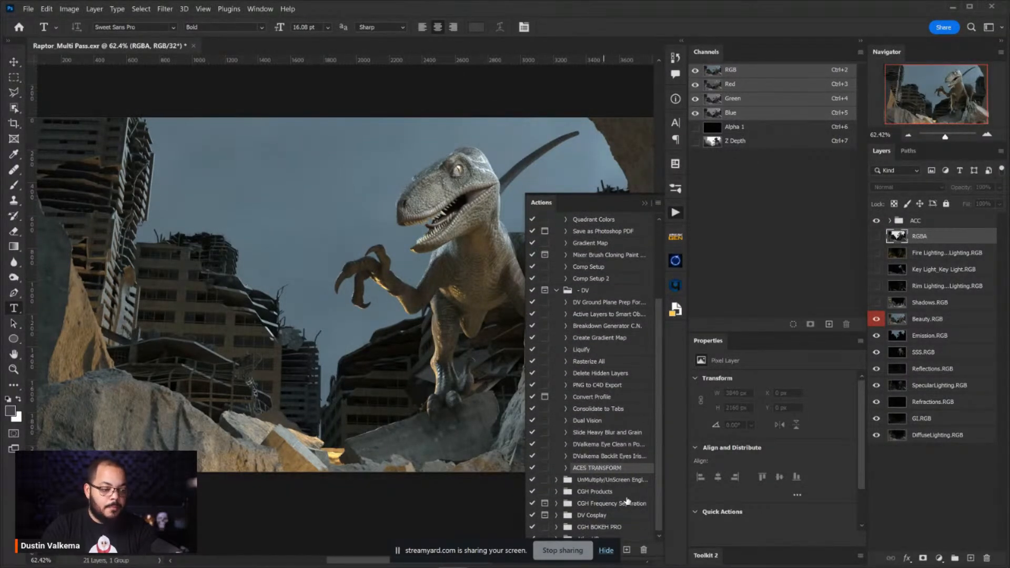
click(606, 552)
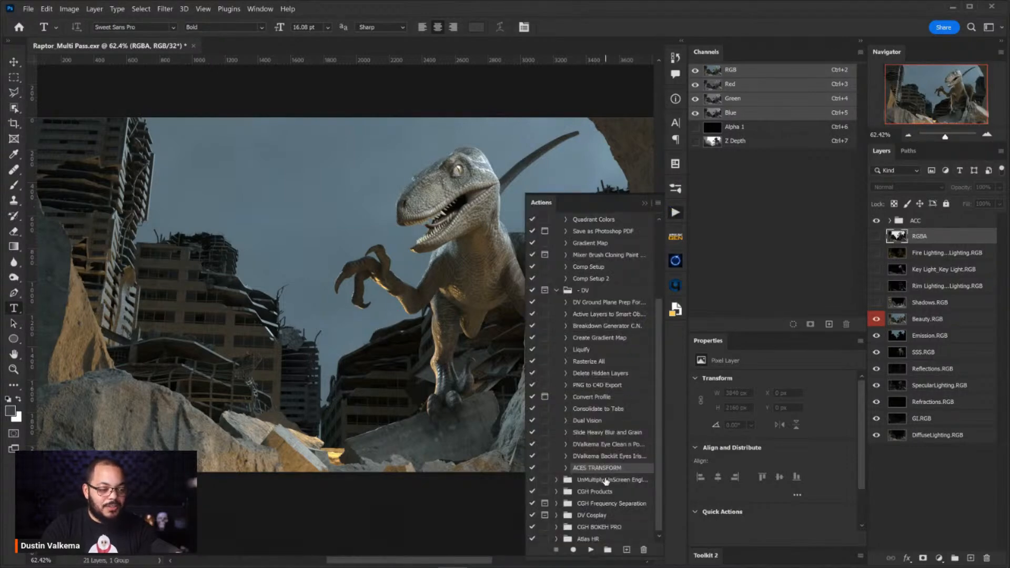
click(590, 549)
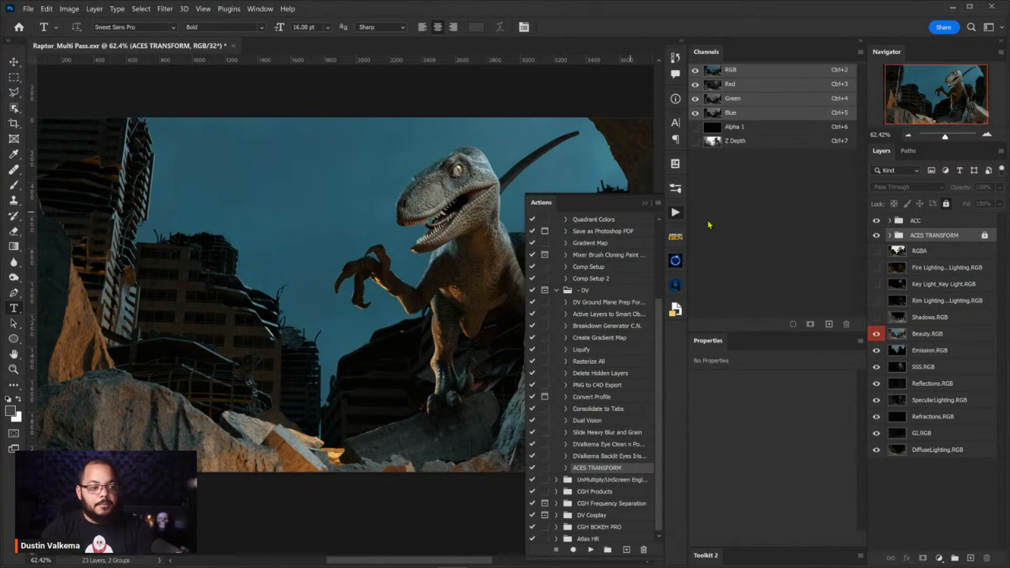
click(678, 214)
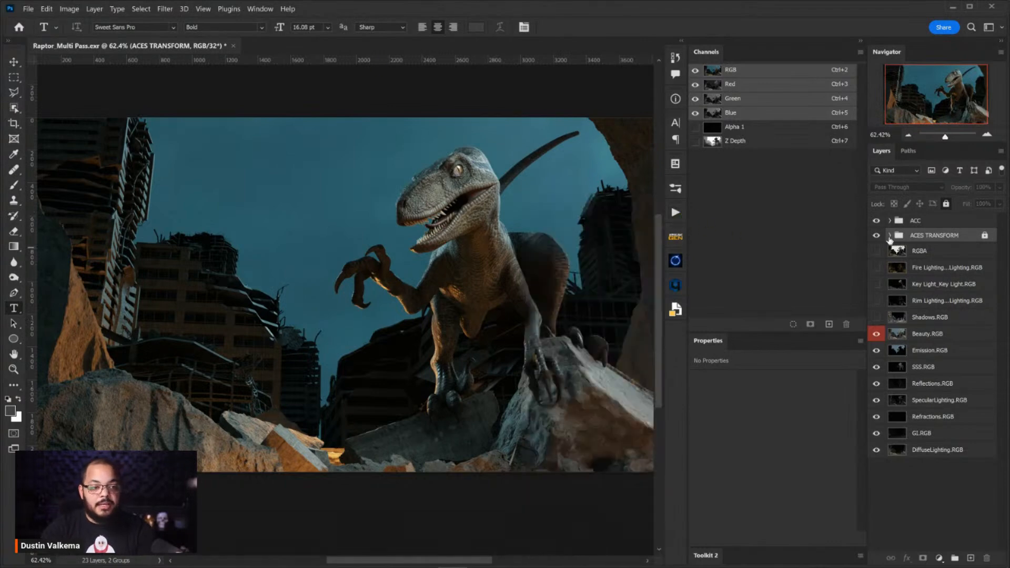
Expand the ACES TRANSFORM group and inspect the Color Lookup settings of its 1 Gamma ADJ layer.
click(889, 236)
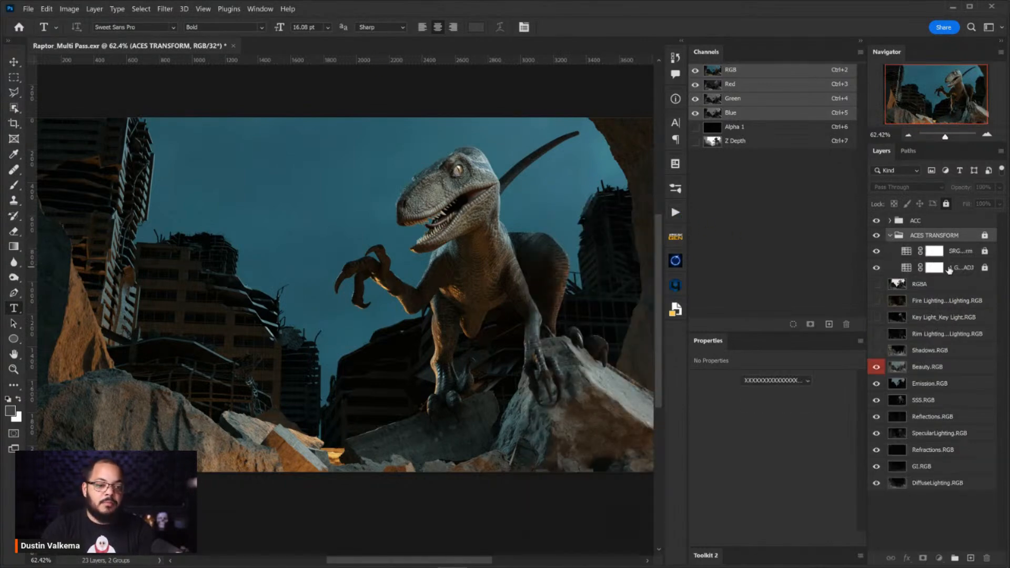
click(909, 273)
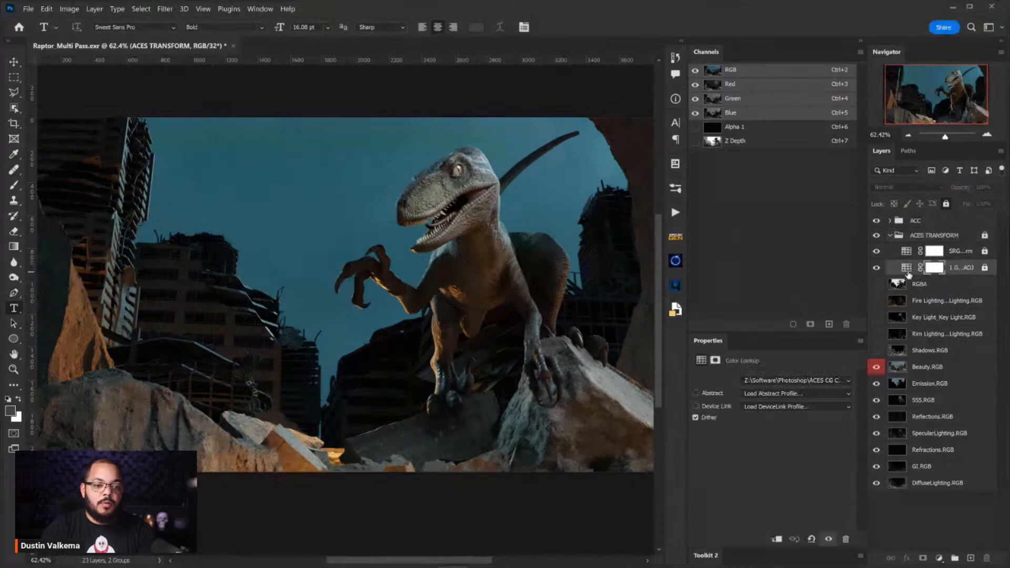
click(939, 559)
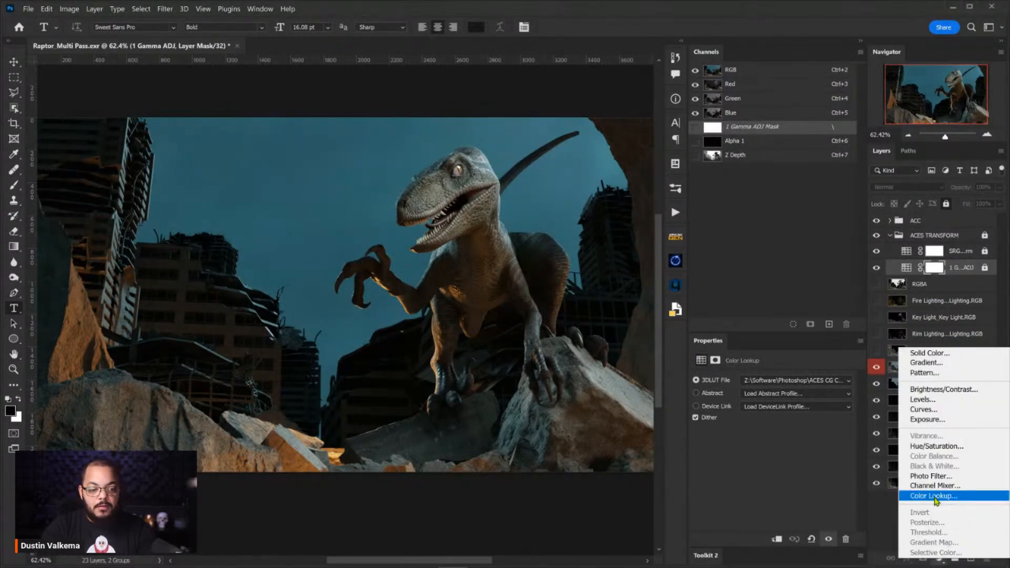
click(908, 269)
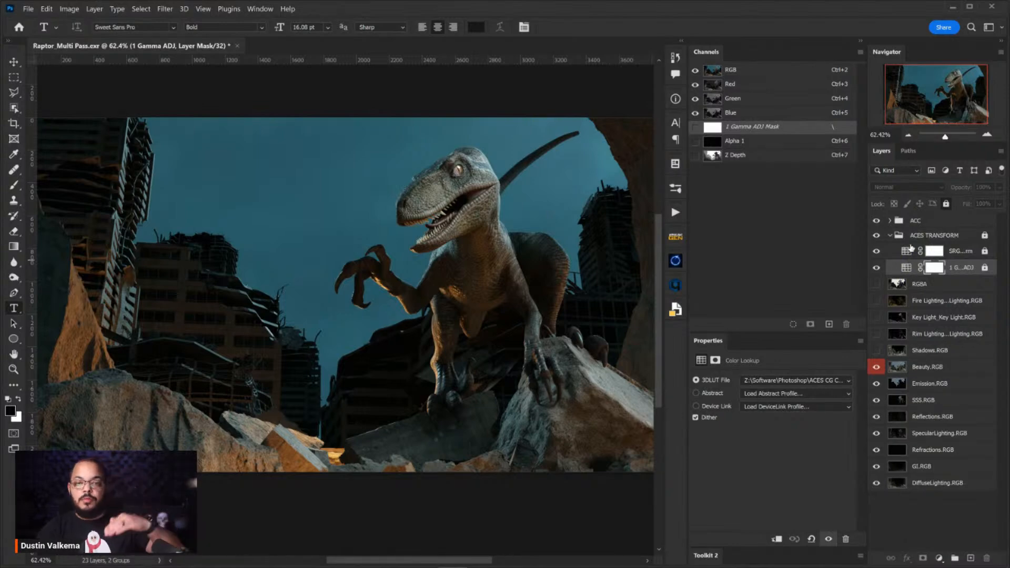
Bring the ACES CG Transform LUTS Photoshop folder back into view, select 1 - ACES to sRGB_Transform.csp, and move the window aside.
drag(1009, 200, 618, 137)
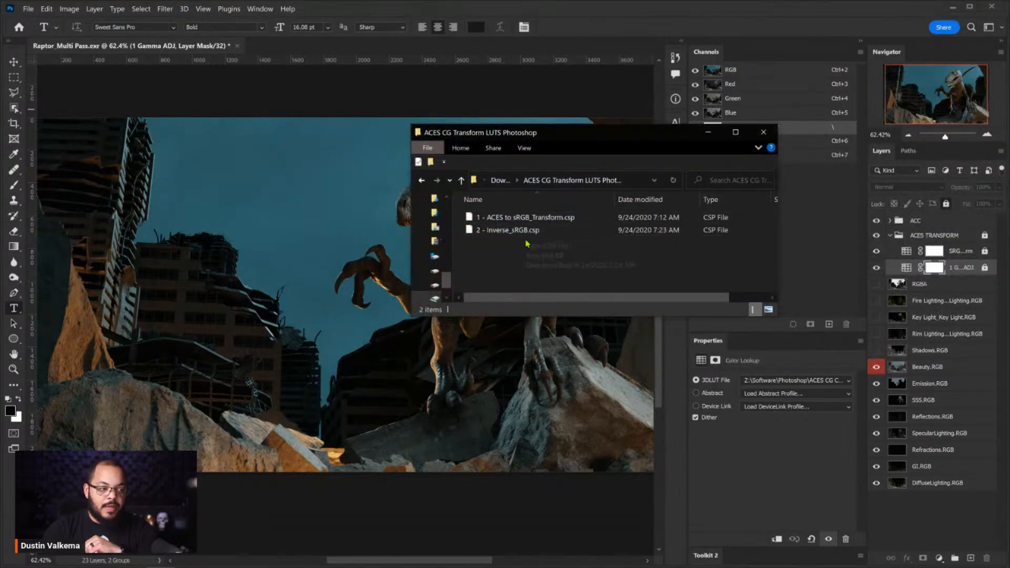
click(508, 218)
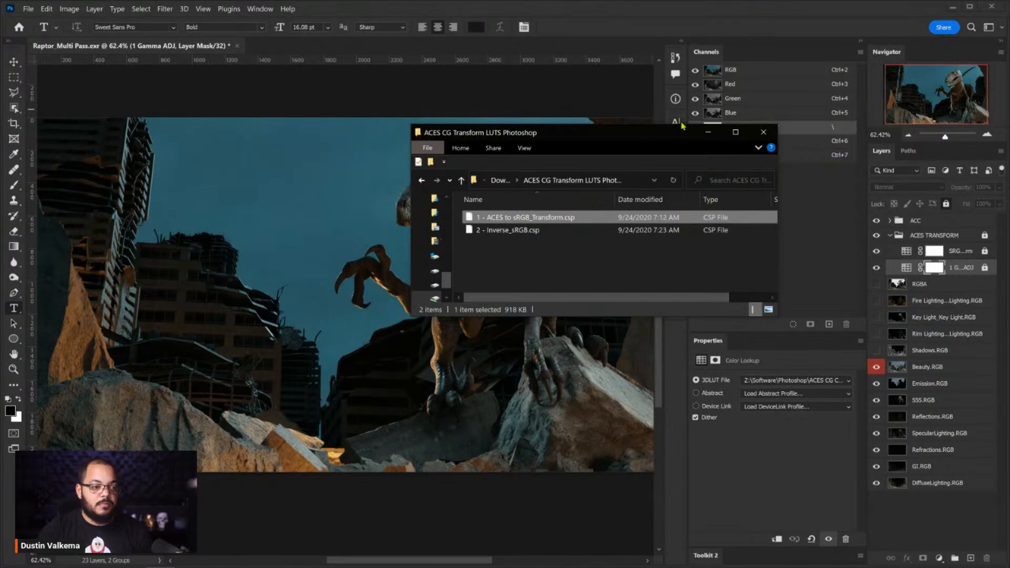
drag(652, 139, 677, 148)
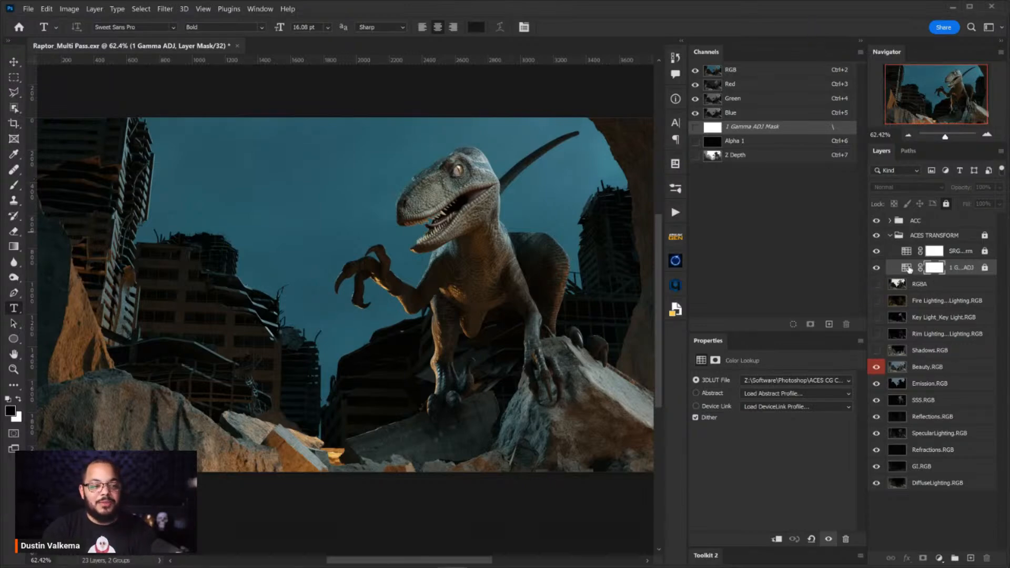
Move the RGBA layer above the ACES TRANSFORM group and toggle it to compare with the transformed composite, leaving it hidden.
drag(920, 287, 918, 229)
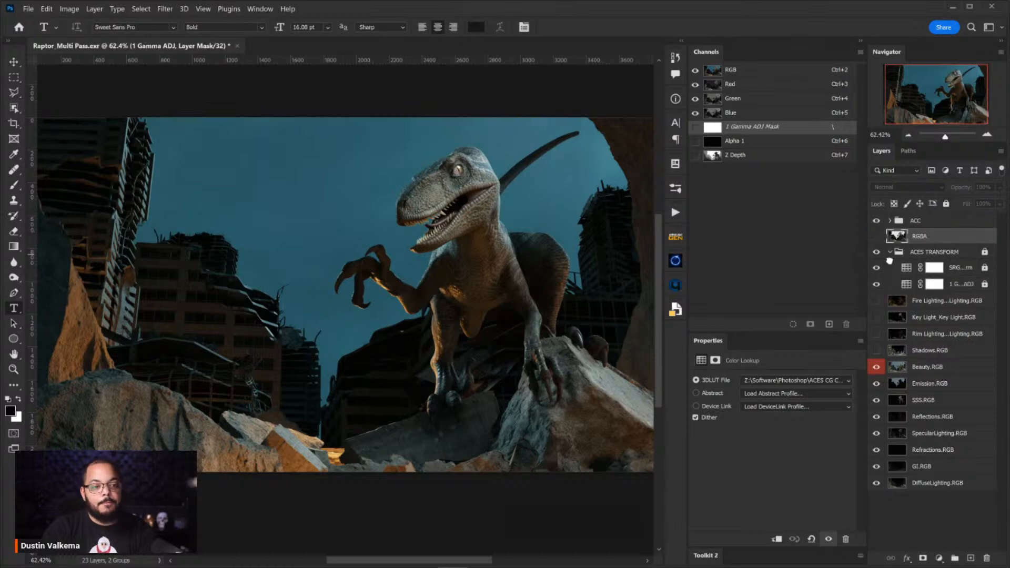
click(877, 237)
click(877, 236)
click(876, 239)
click(877, 237)
Compare the raptor's head up close with the RGBA layer switched on and off, leaving the layer hidden.
drag(470, 178, 516, 149)
drag(494, 177, 483, 200)
click(876, 239)
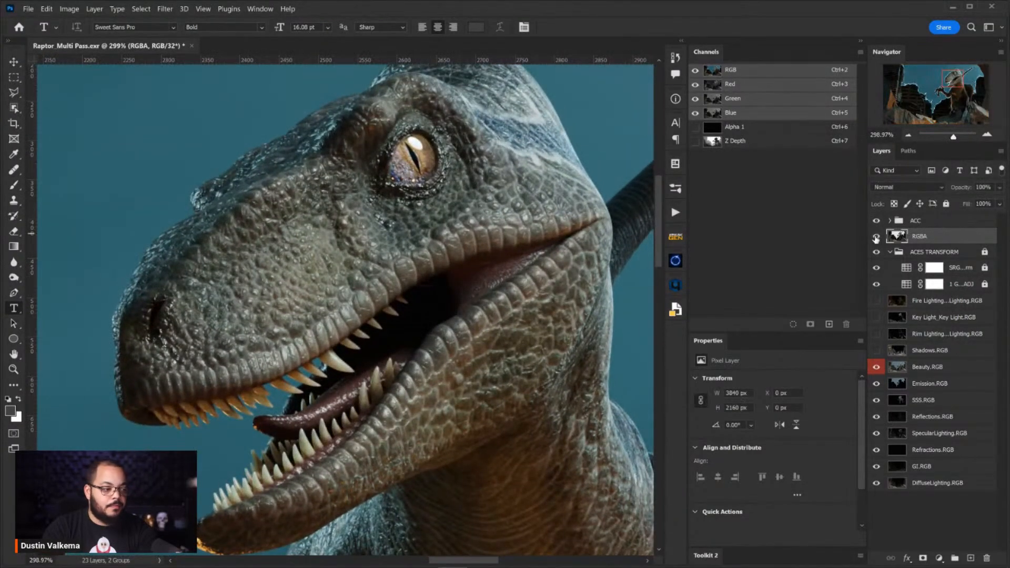
click(876, 239)
click(876, 239)
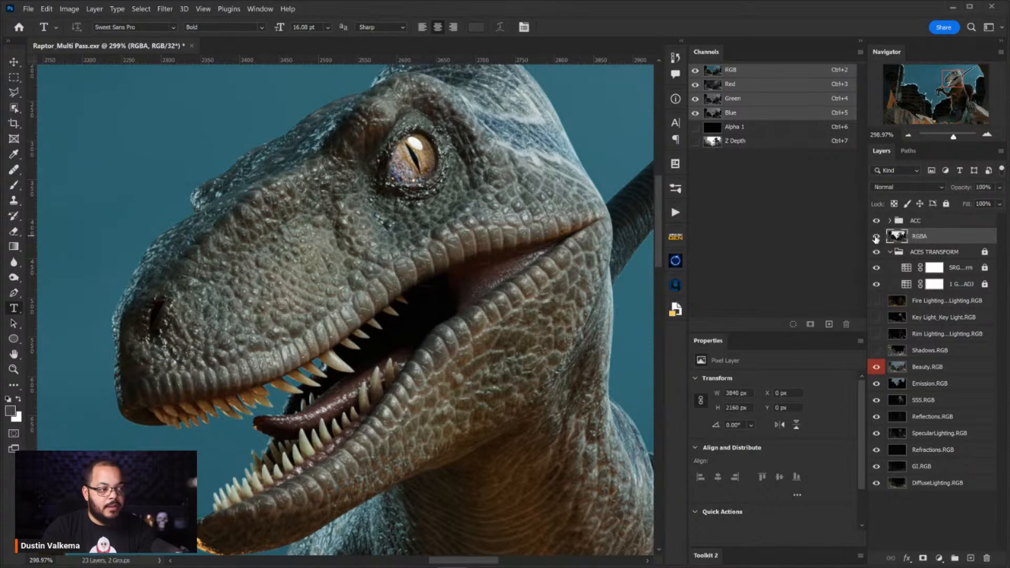
click(876, 239)
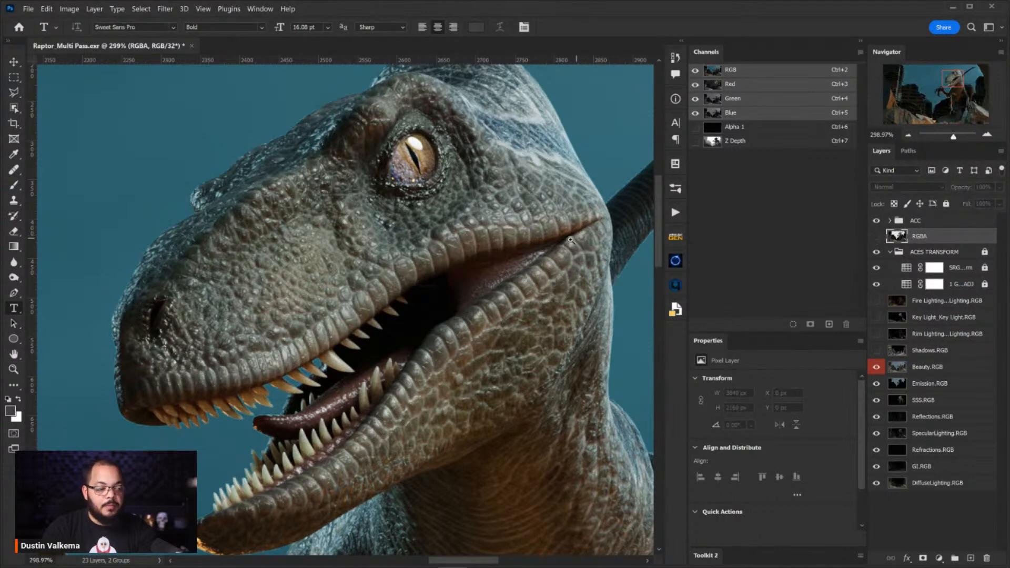
Toggle the RGBA layer again to compare the whole raptor scene, leaving the layer hidden.
scroll(570, 240, down, 10)
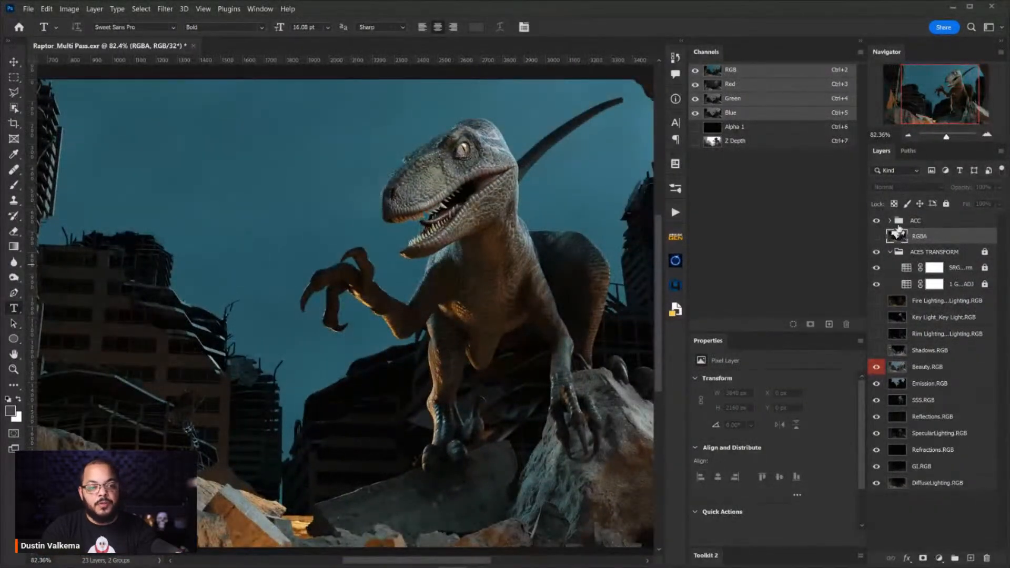
click(876, 237)
click(876, 238)
click(876, 237)
click(875, 237)
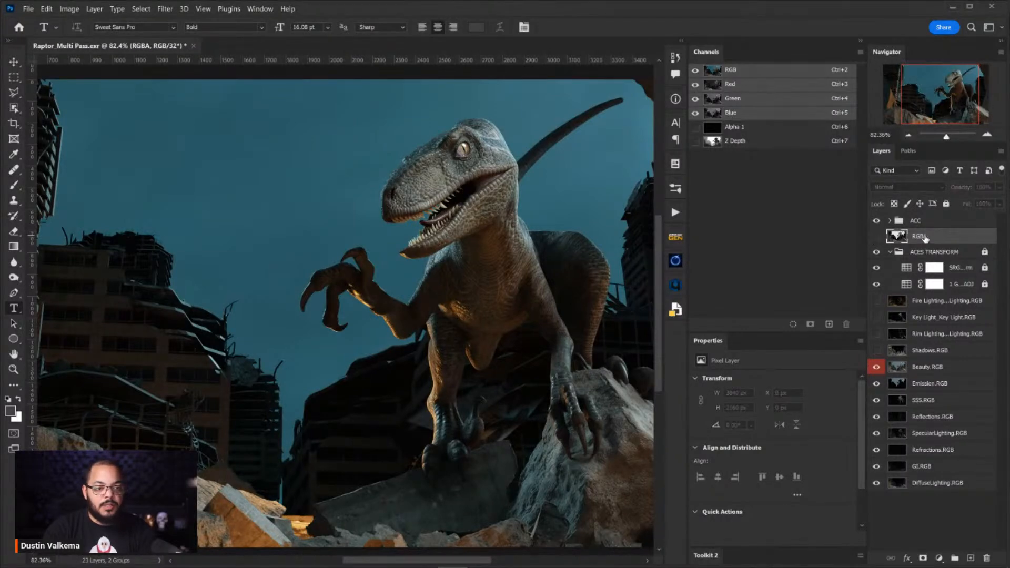
scroll(507, 277, down, 2)
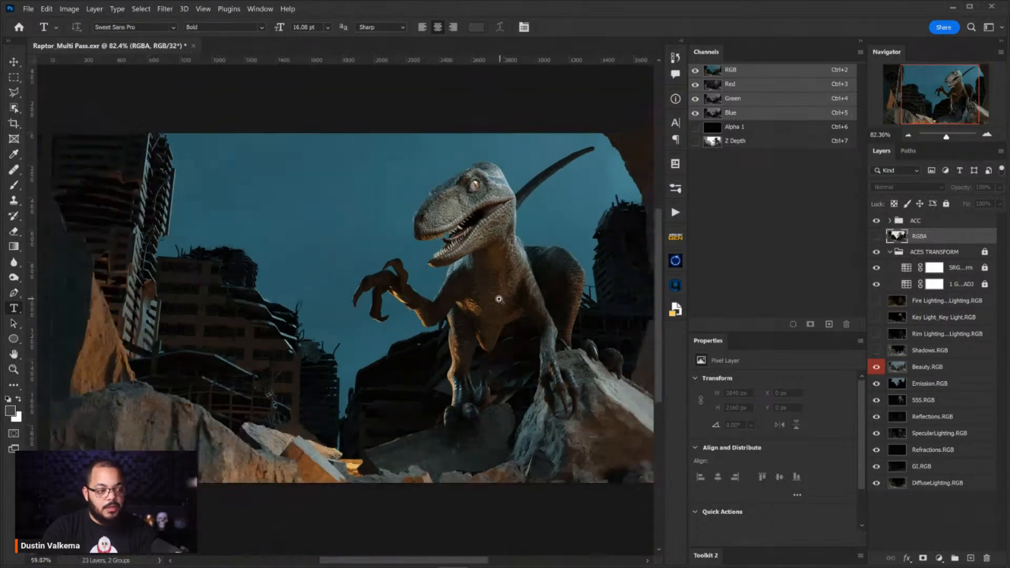
drag(506, 277, 484, 269)
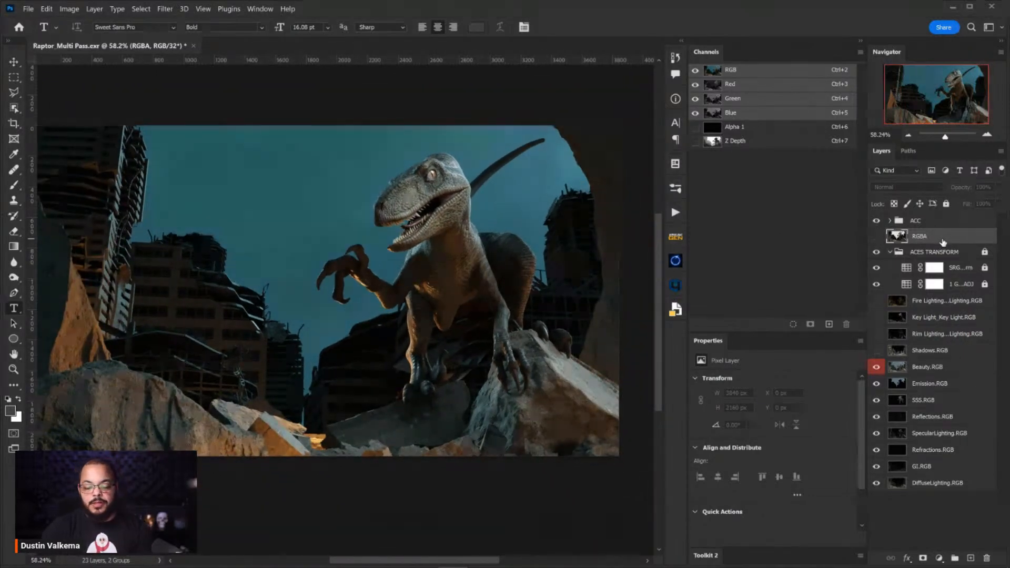
Delete the RGBA layer, then collapse the ACES TRANSFORM group and toggle its visibility, leaving it hidden.
key(Delete)
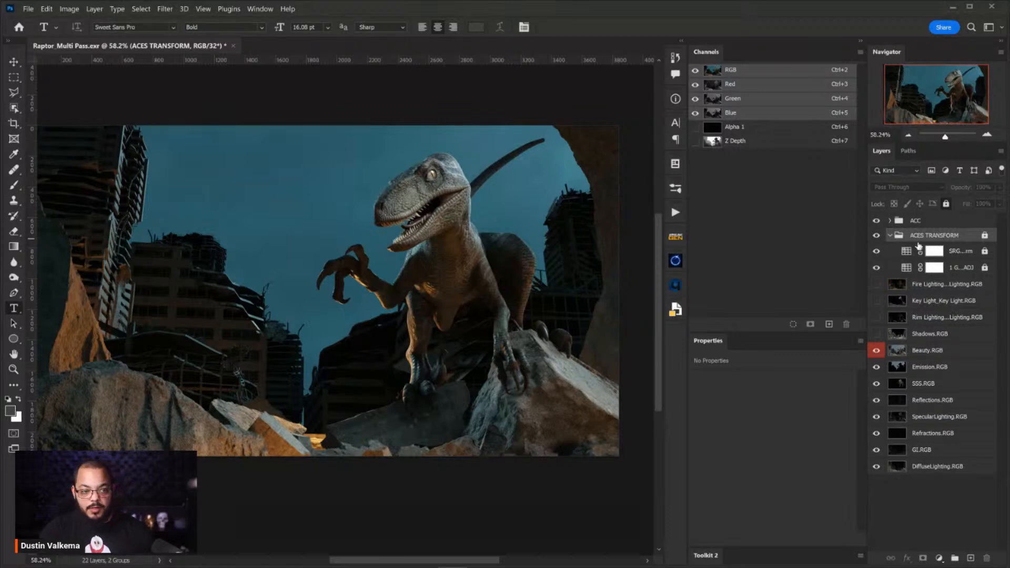
click(890, 235)
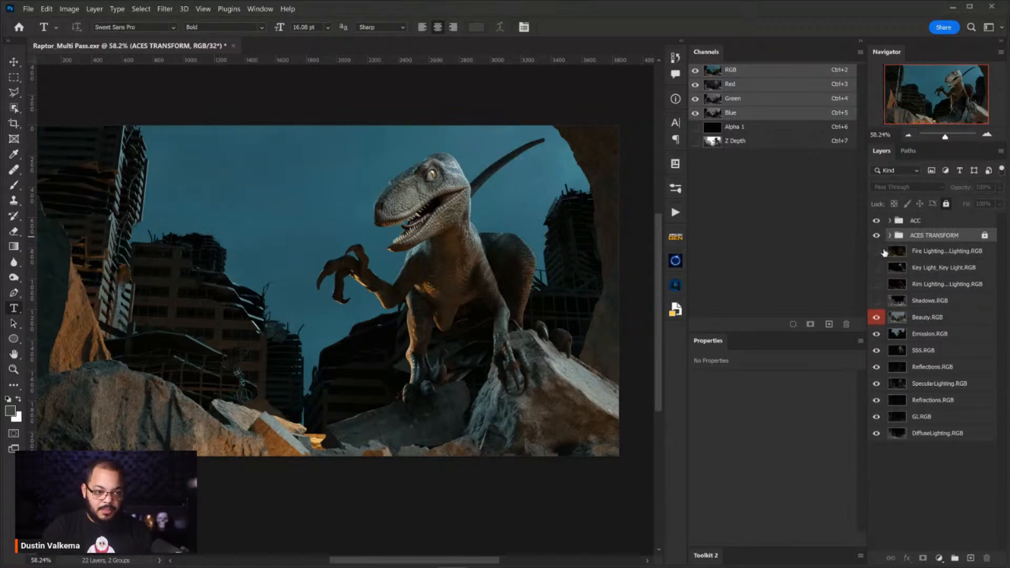
click(877, 237)
click(877, 237)
click(877, 237)
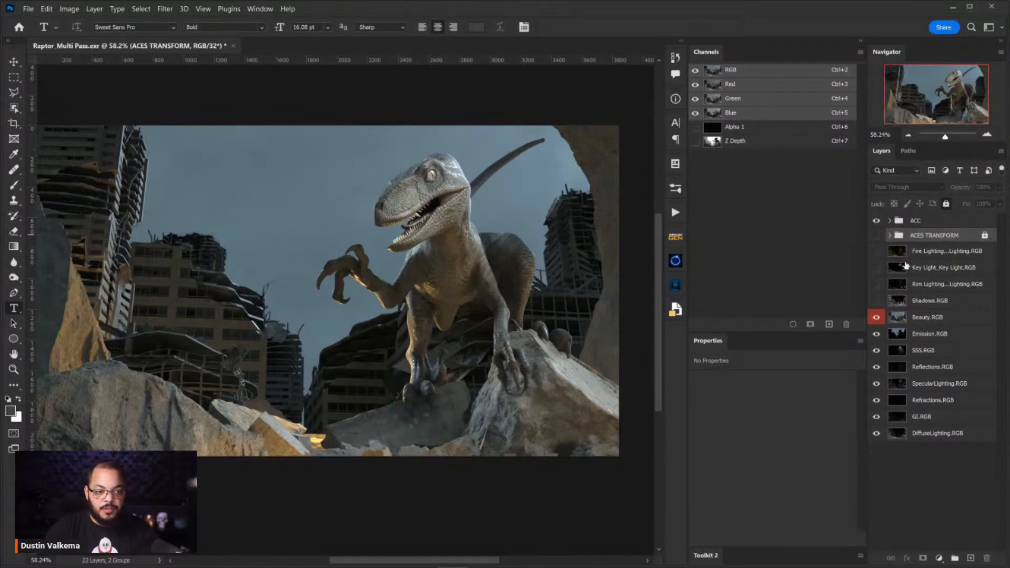
Hide the Beauty.RGB layer and move it into the ACC group.
click(930, 318)
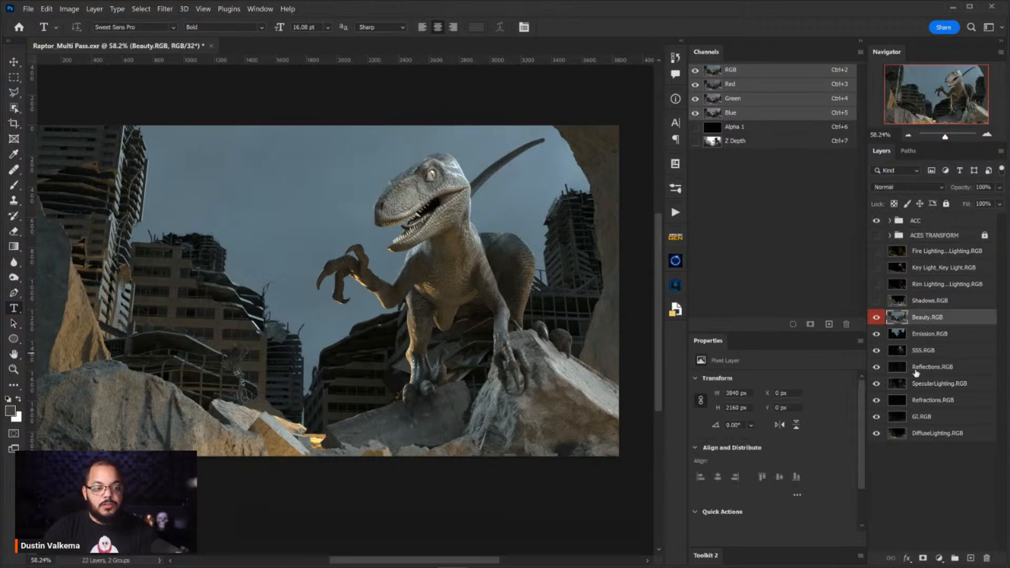
click(876, 317)
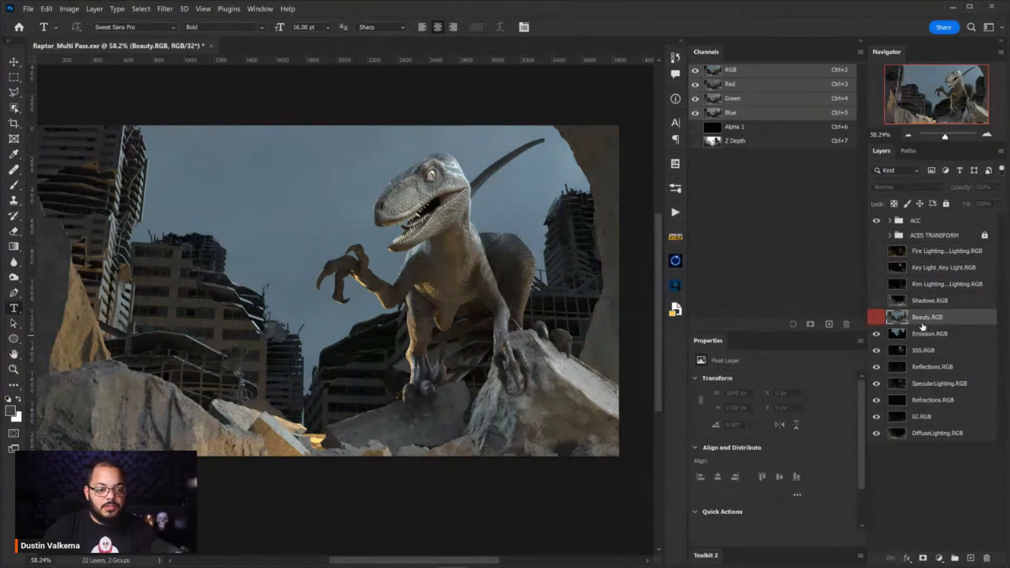
drag(921, 323, 923, 220)
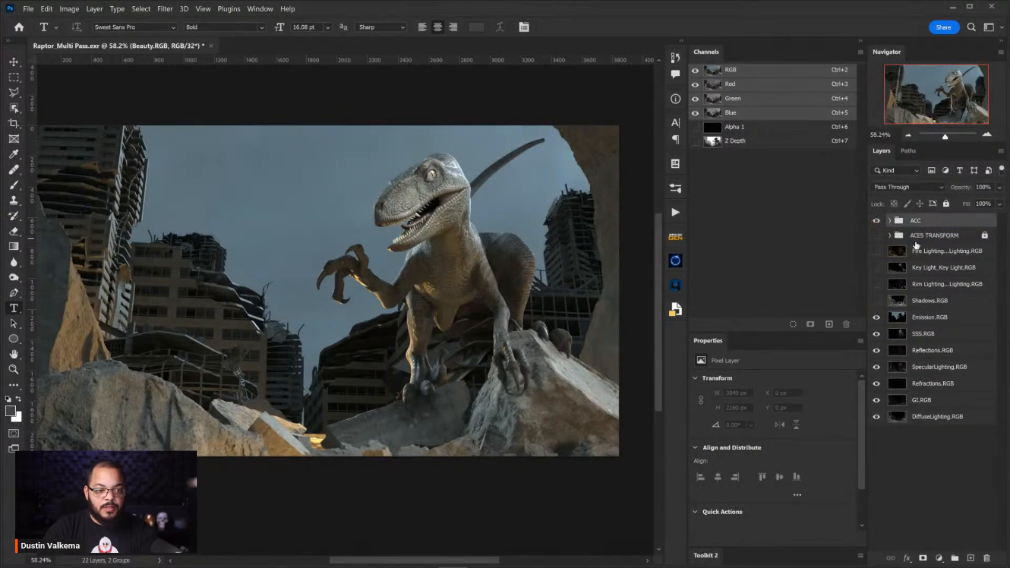
click(916, 318)
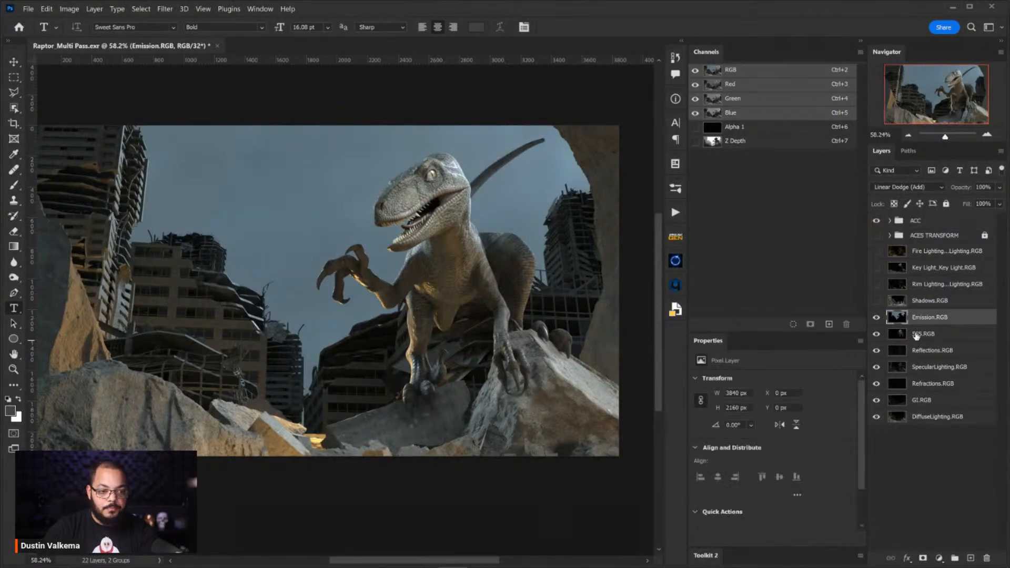
shift+click(923, 417)
click(676, 309)
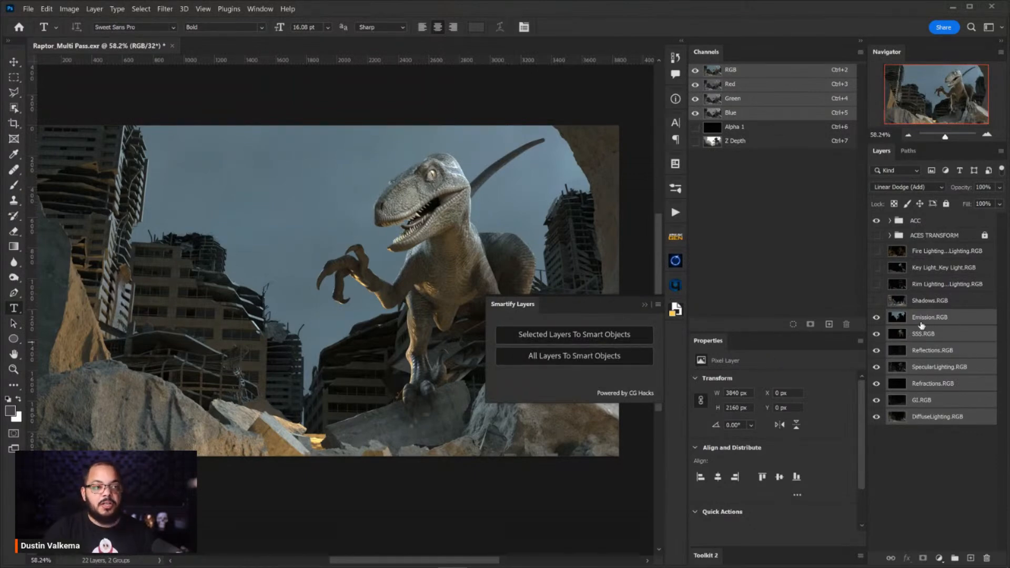
Show the Fire, Key, Rim and Shadows layers, and convert all pass layers from Fire Lighting to DiffuseLighting.RGB to smart objects with Smartify Layers.
click(918, 252)
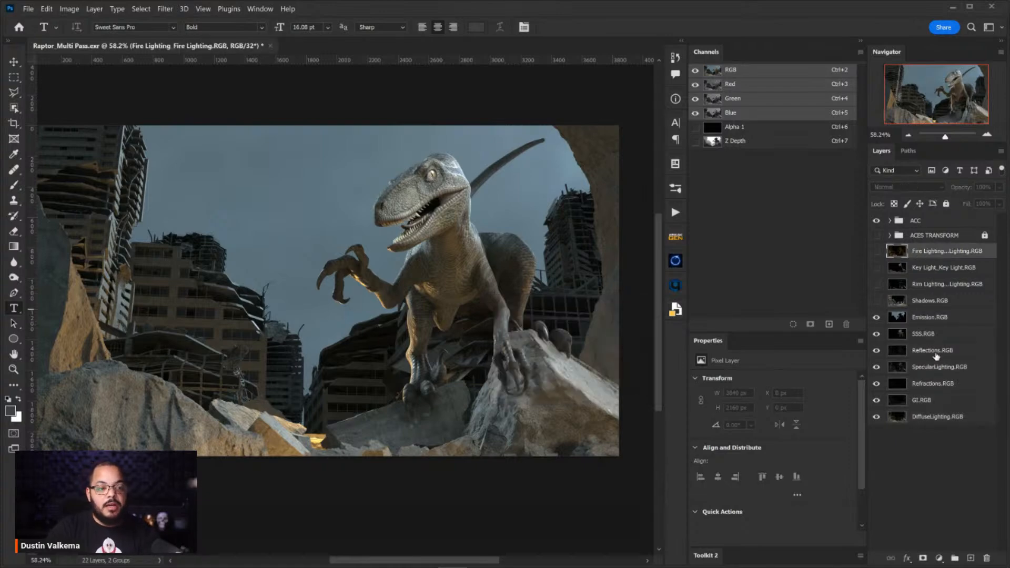
drag(876, 300, 876, 254)
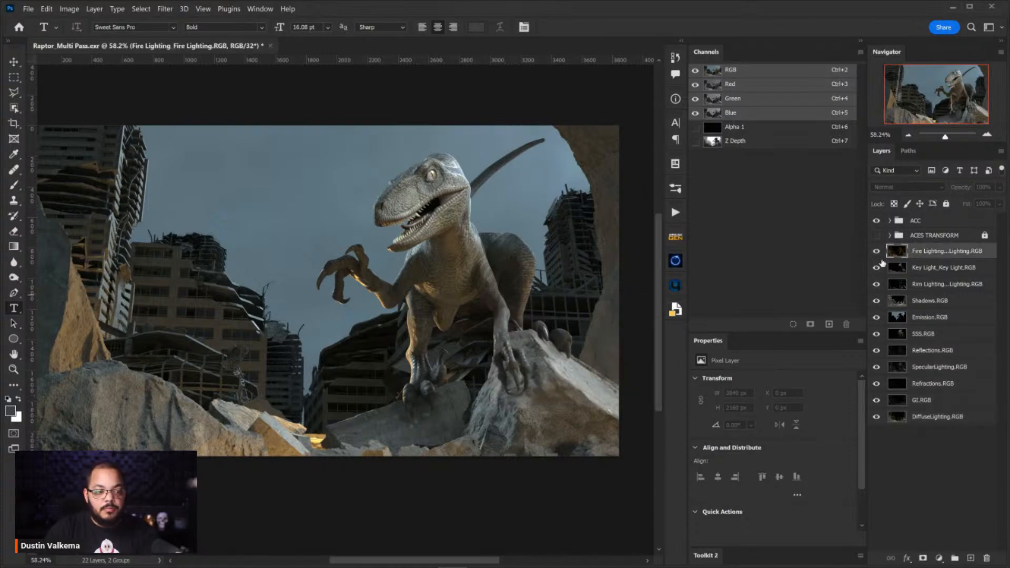
shift+click(944, 416)
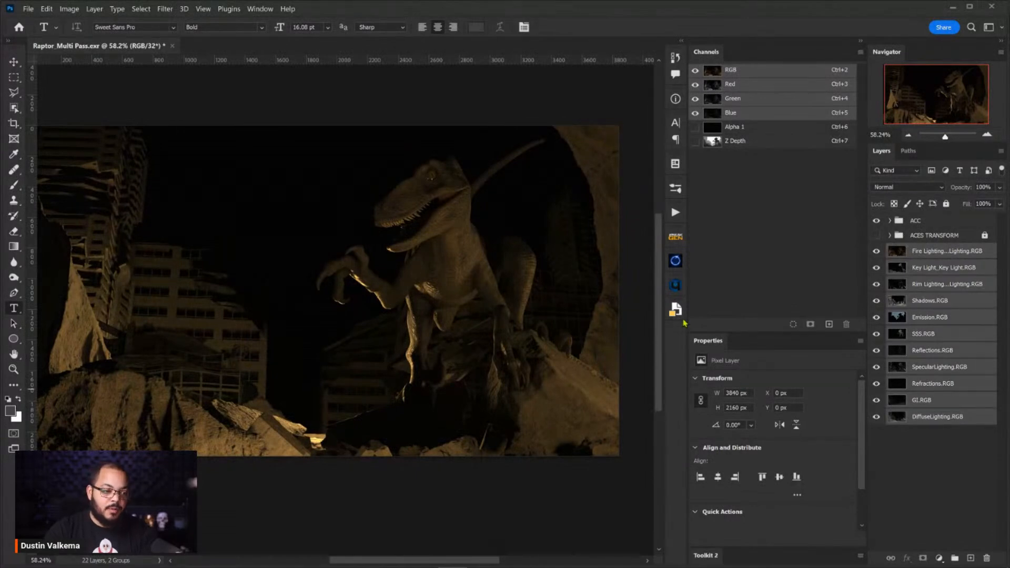
click(675, 310)
click(574, 337)
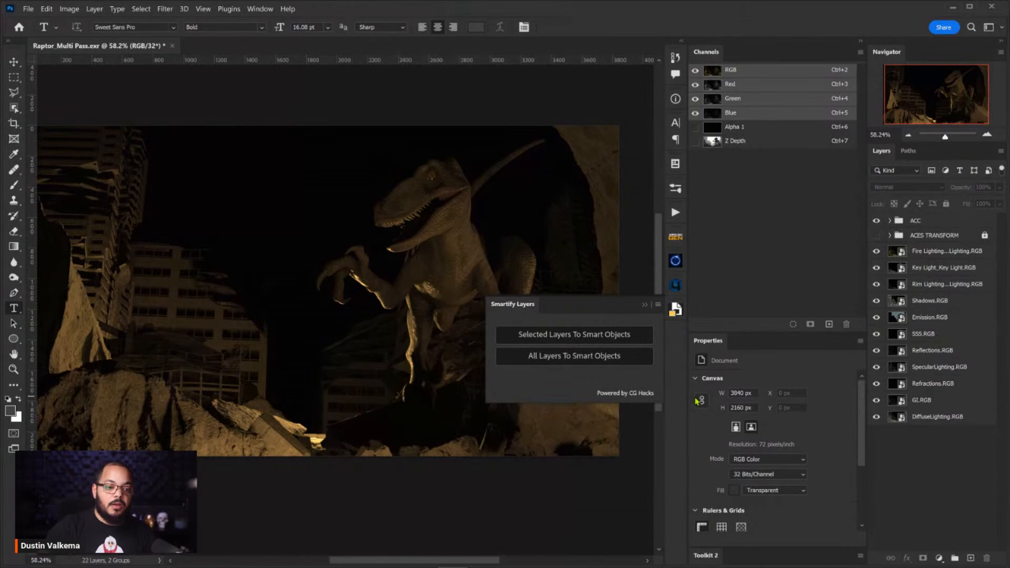
Hide the Fire Lighting, Key Light, Rim Lighting and Shadows.RGB layers.
click(912, 253)
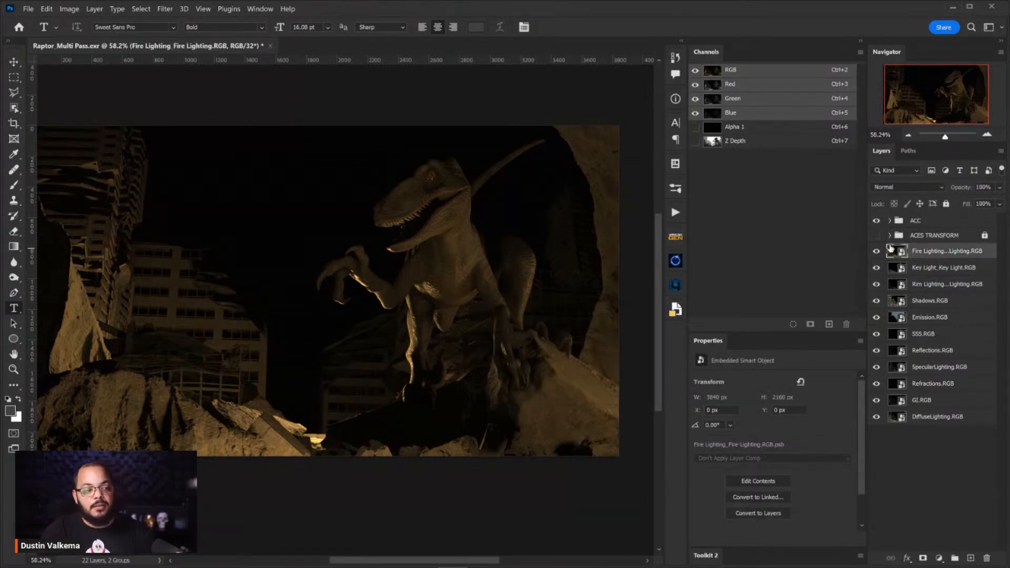
drag(876, 253, 877, 287)
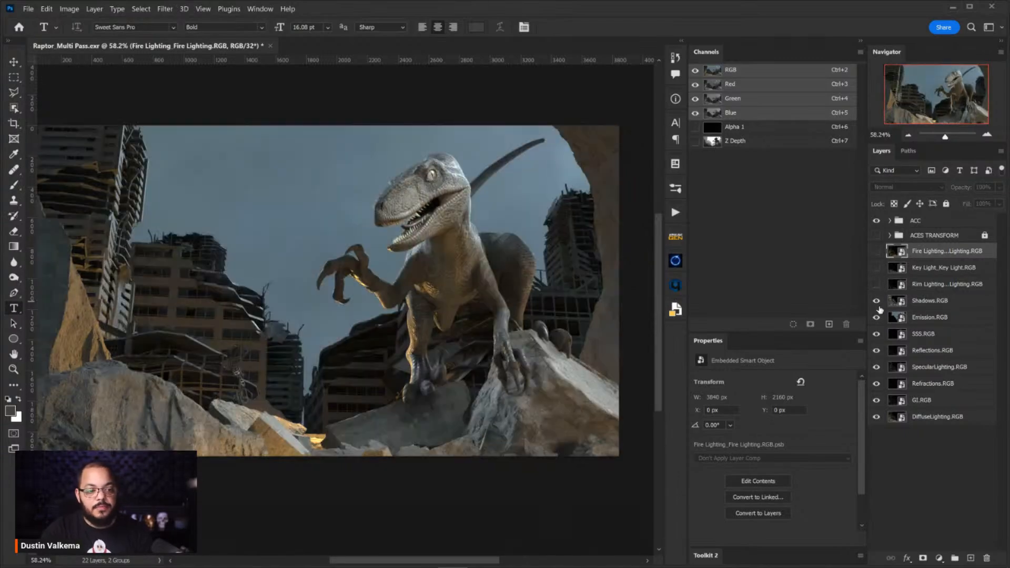
click(877, 302)
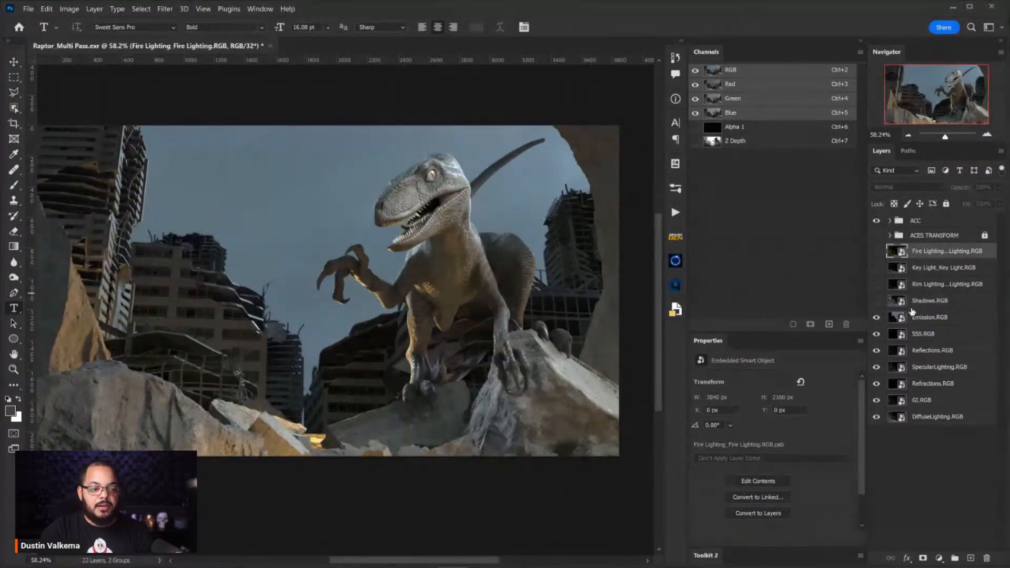
Add an Exposure adjustment layer above Emission.RGB and lower its exposure to about -5.62.
click(946, 319)
drag(448, 242, 450, 263)
drag(448, 212, 470, 198)
drag(455, 272, 451, 246)
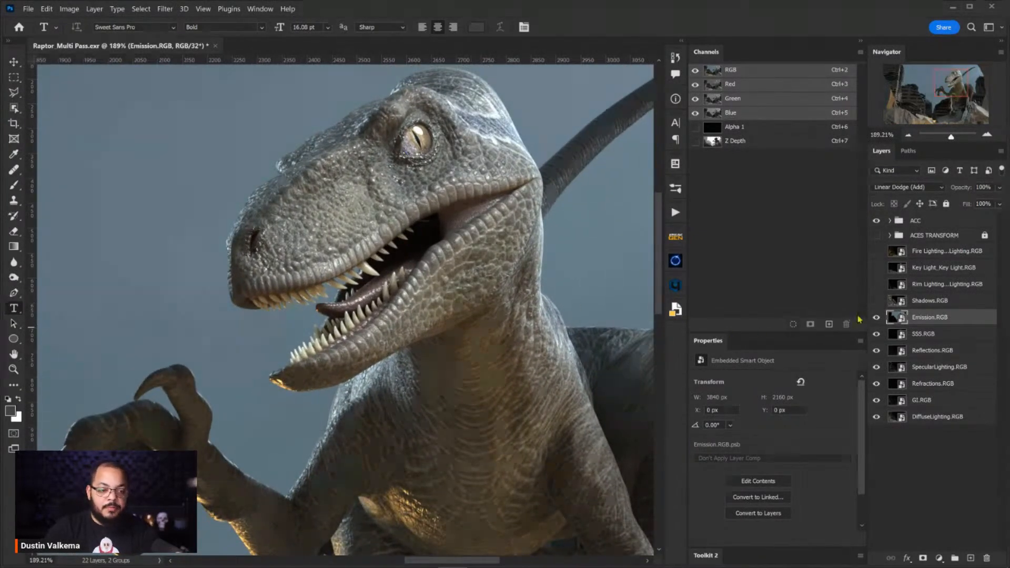
click(928, 332)
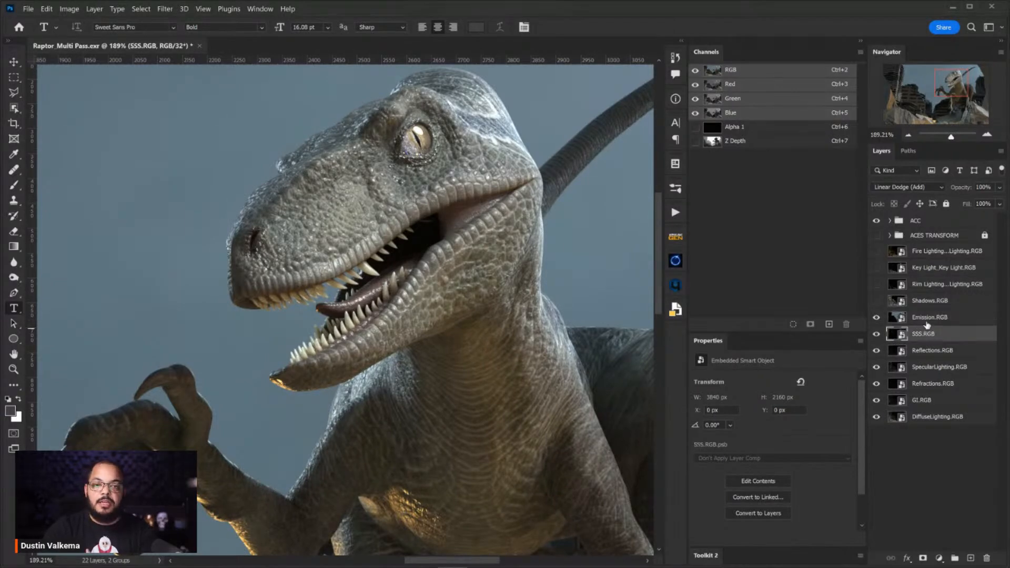
click(925, 322)
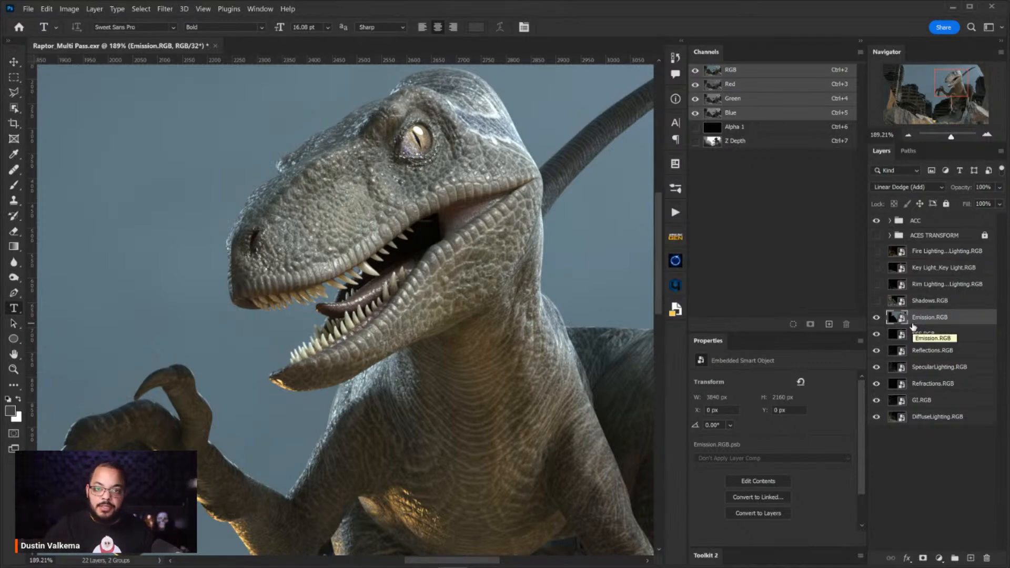
click(939, 558)
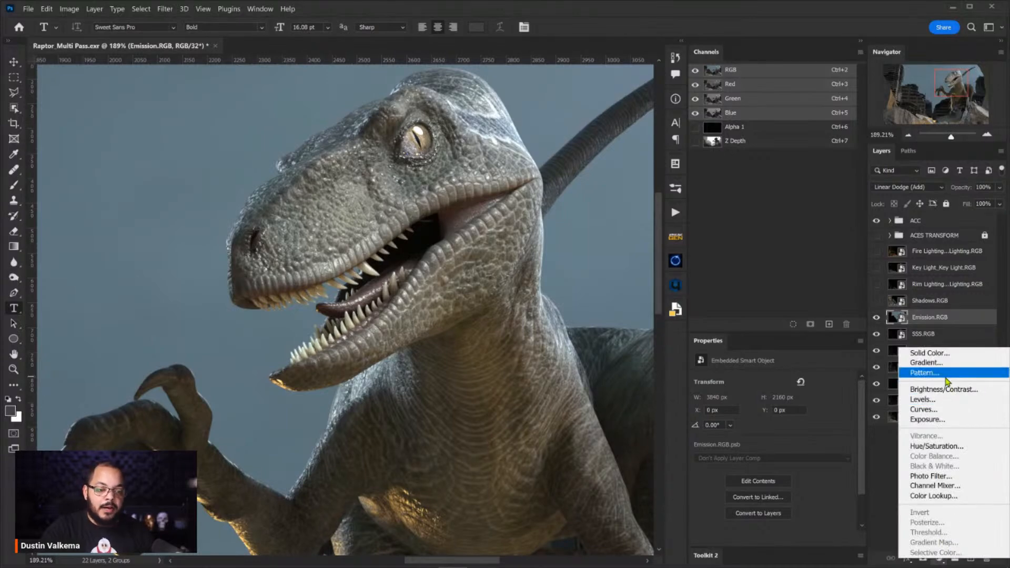
click(926, 420)
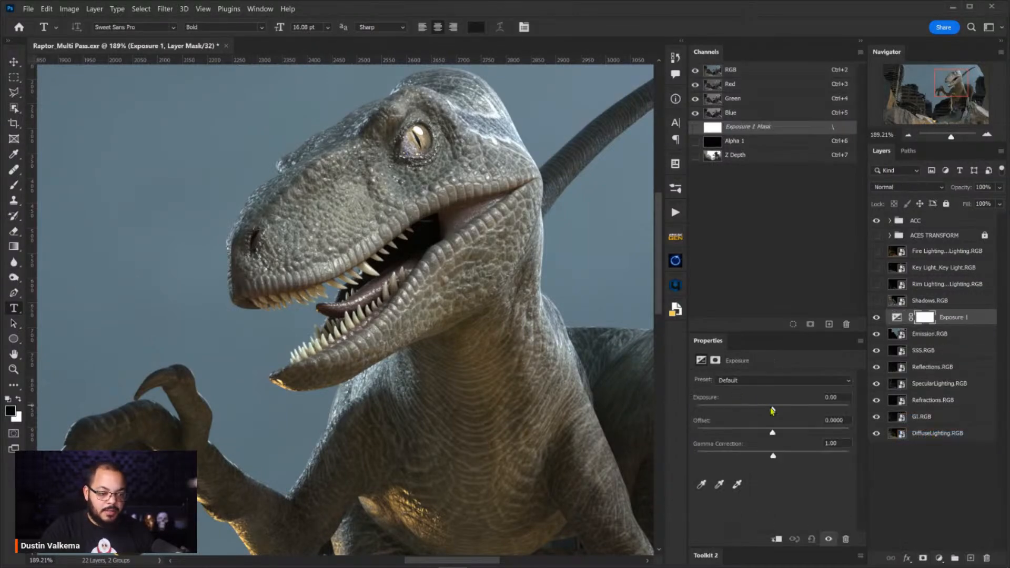
drag(771, 410, 725, 408)
drag(484, 380, 438, 379)
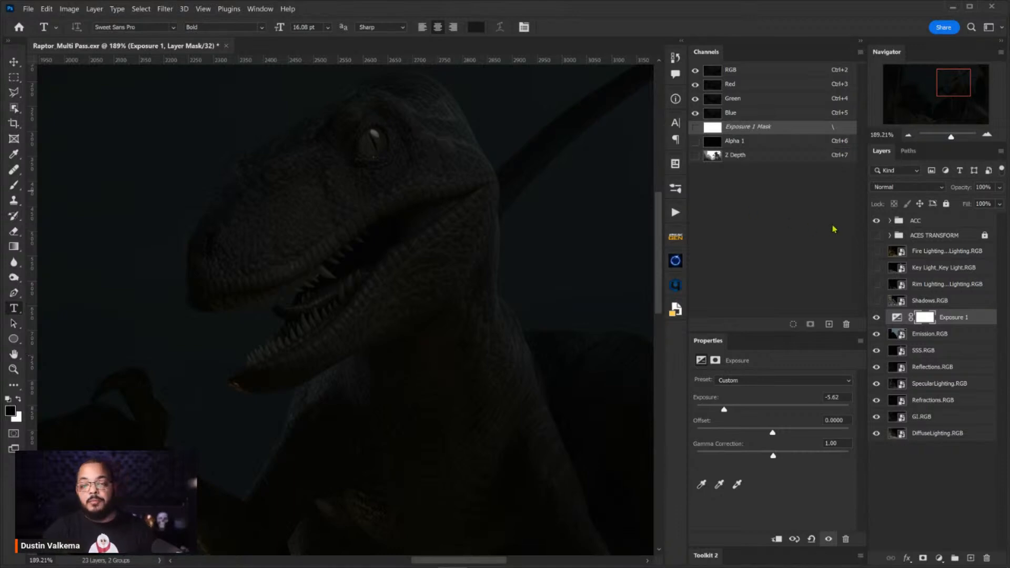
Raise the adjustment's exposure to about -0.36, then delete the Exposure layer.
drag(725, 410, 768, 413)
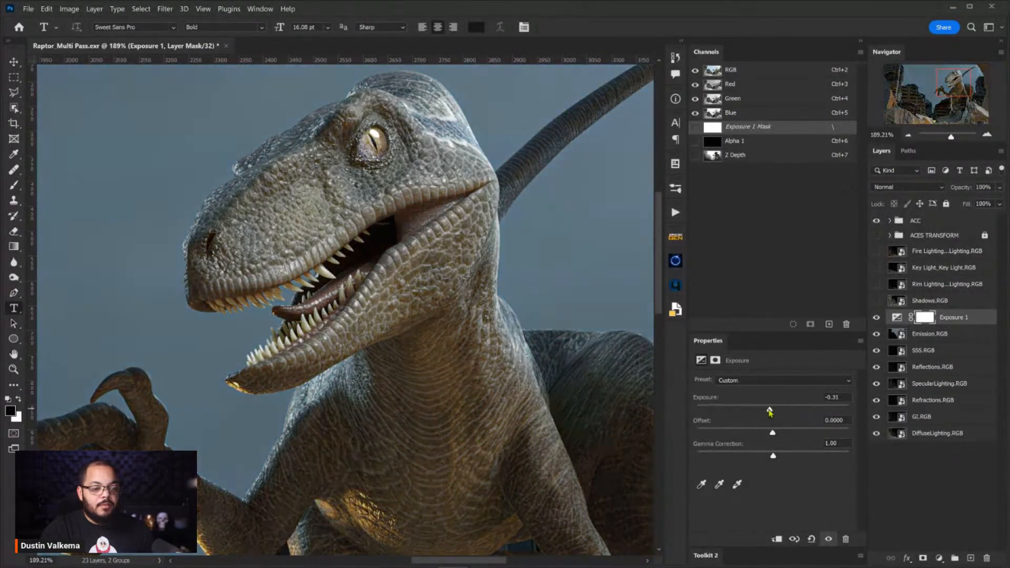
click(898, 319)
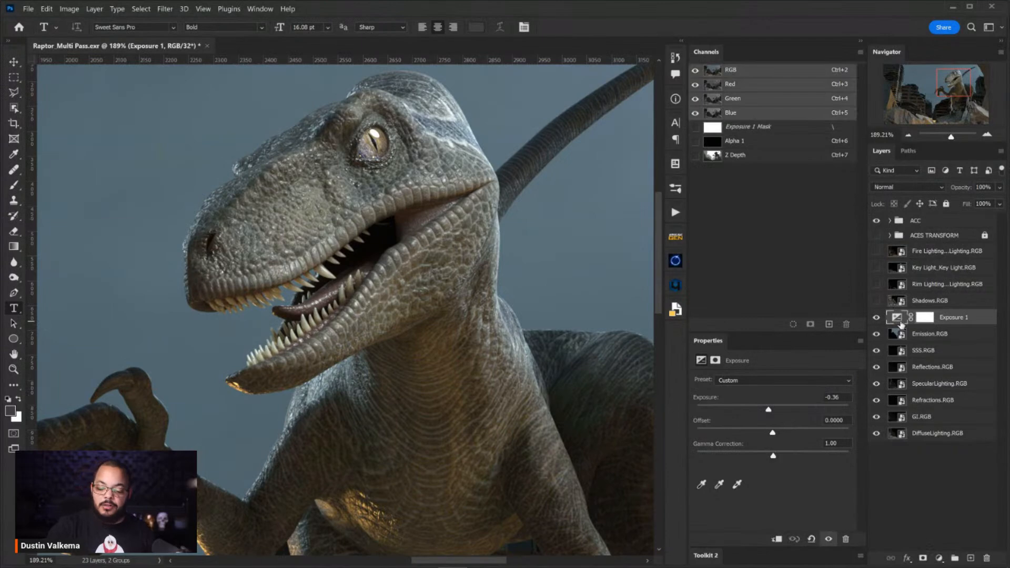
key(Delete)
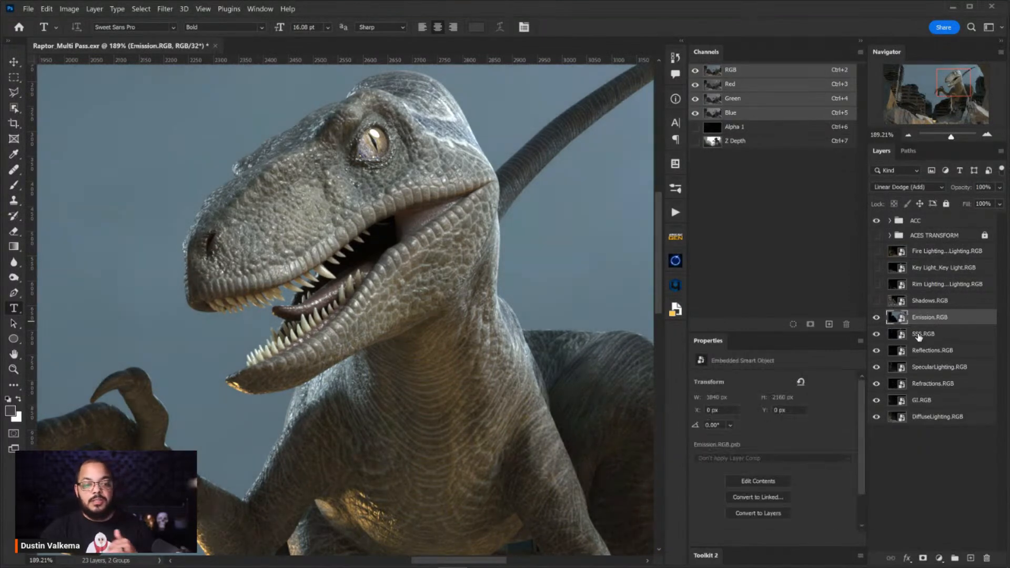
Select the SpecularLighting.RGB layer and toggle its visibility to compare the raptor with and without speculars, leaving it visible.
click(924, 337)
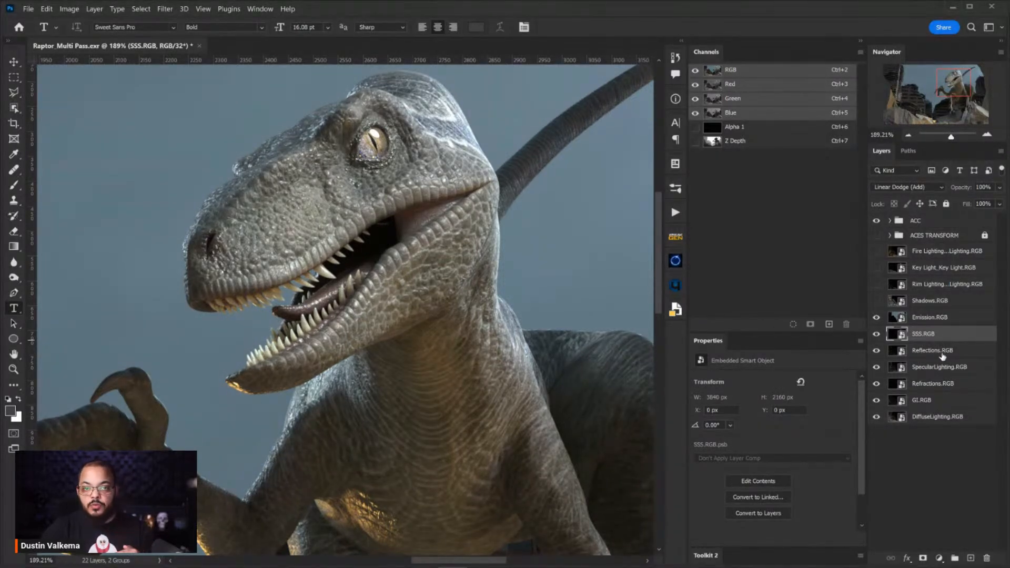
click(904, 369)
click(876, 367)
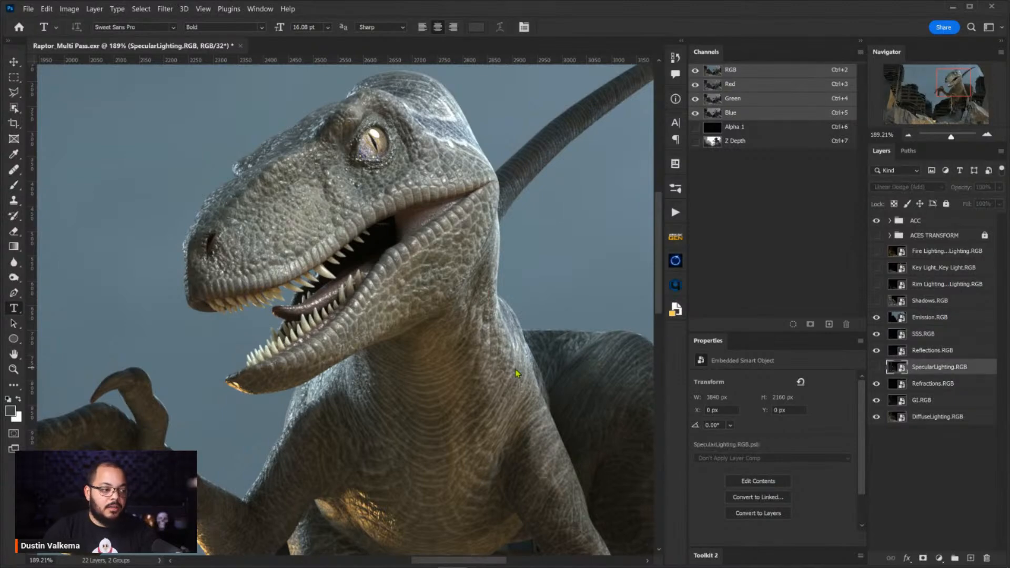
scroll(441, 279, down, 5)
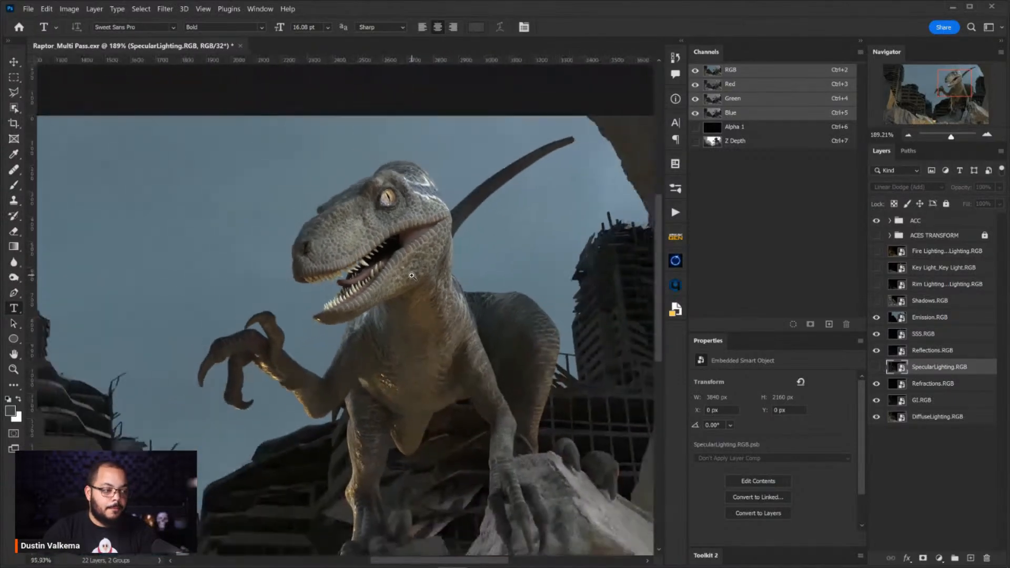
drag(432, 220, 432, 229)
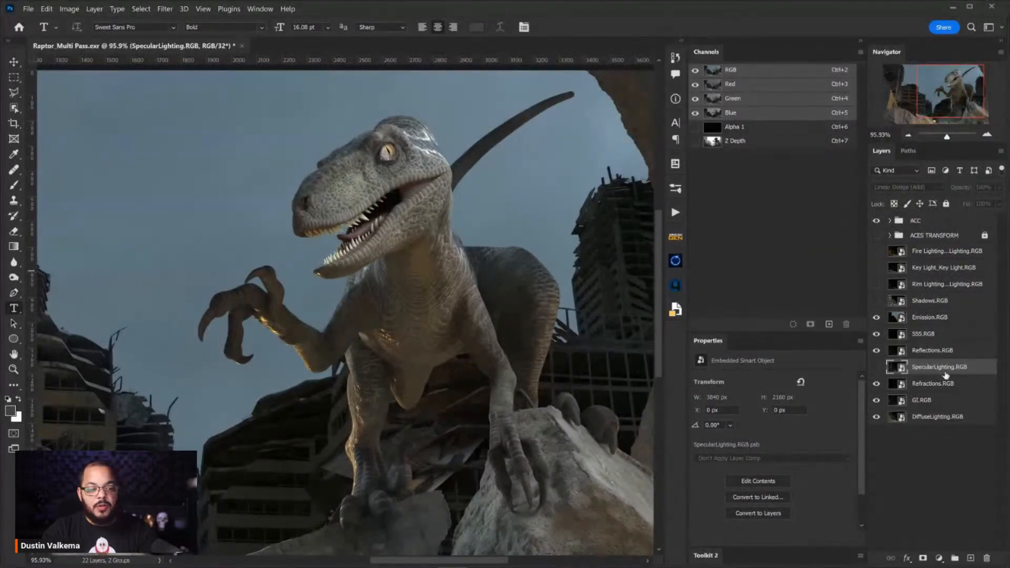
click(876, 367)
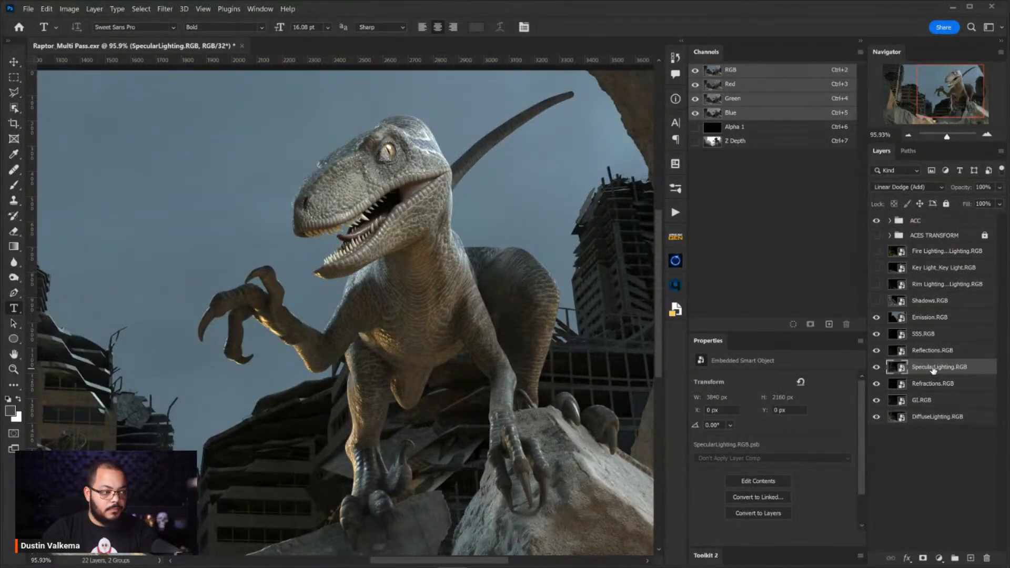
Try the SpecularLighting.RGB layer at about 60% opacity, then restore it to 100%.
drag(968, 188, 944, 192)
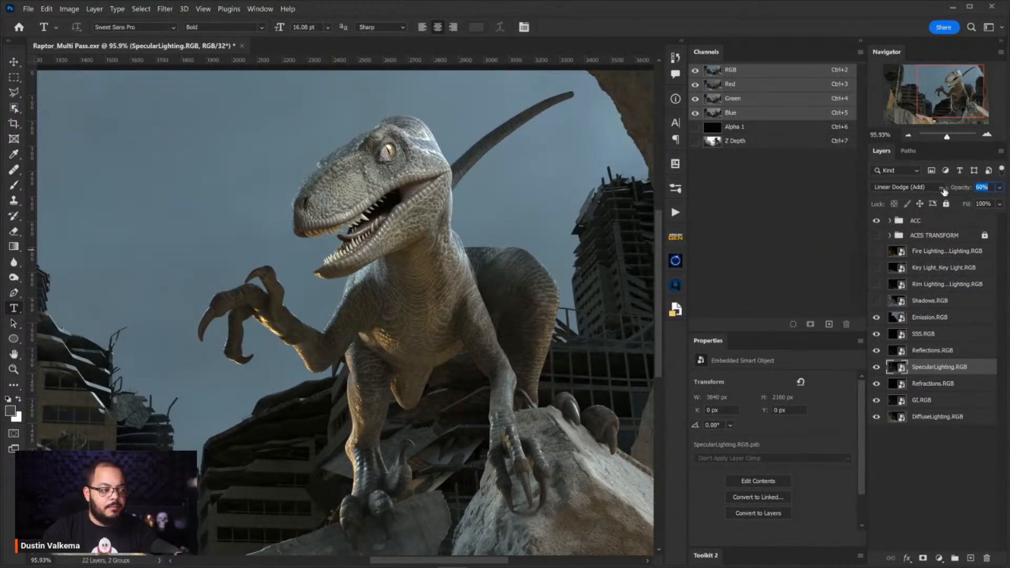
drag(431, 155, 452, 140)
drag(954, 189, 996, 186)
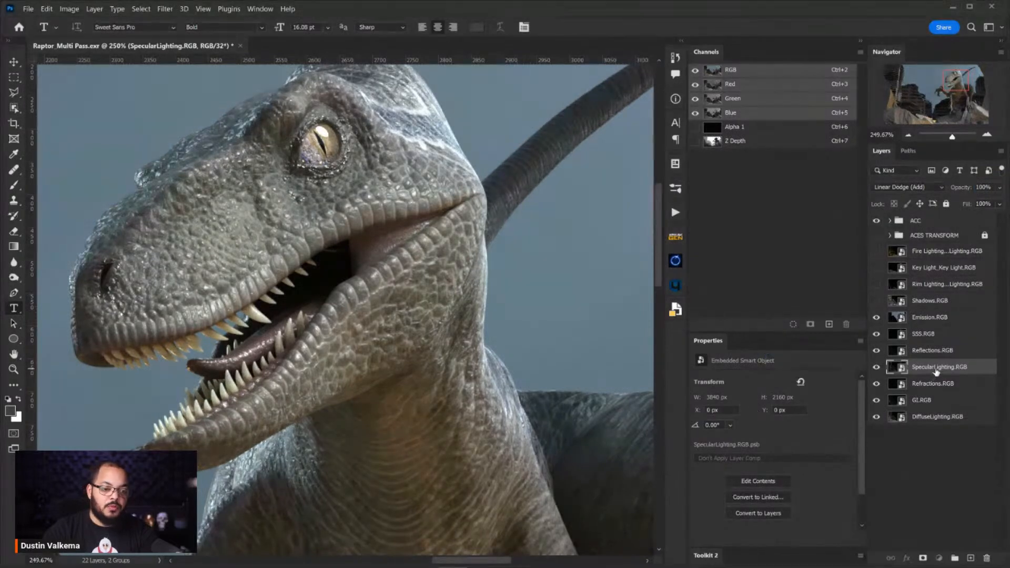
Try a Curves adjustment on SpecularLighting.RGB, raising a midpoint to output 187 at input 90.
key(ctrl+m)
drag(517, 96, 797, 208)
click(719, 329)
drag(719, 329, 696, 297)
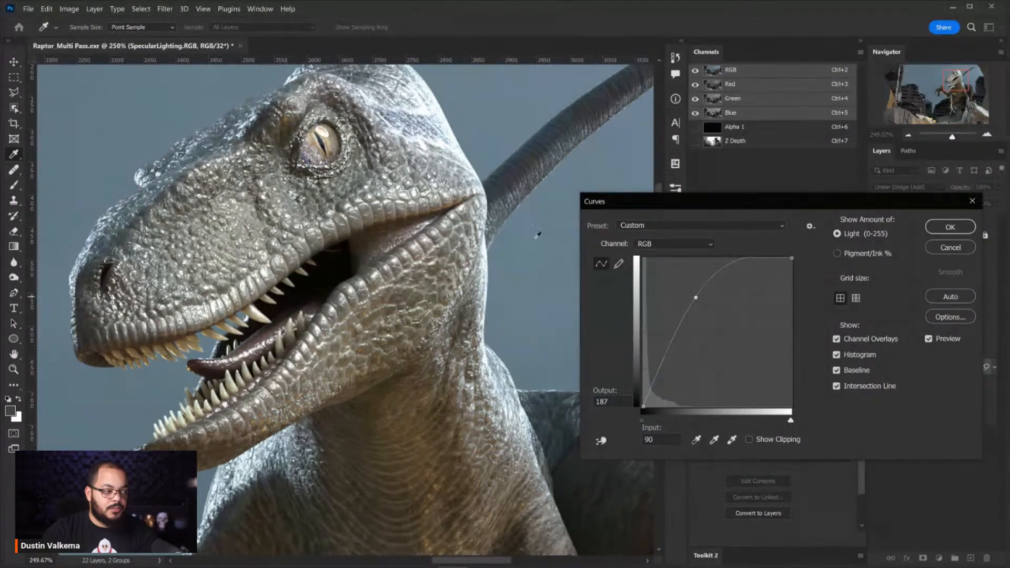
Push the curve point to input 29, output 255, pull it back to input 104, output 179, and cancel the Curves adjustment.
scroll(337, 152, up, 5)
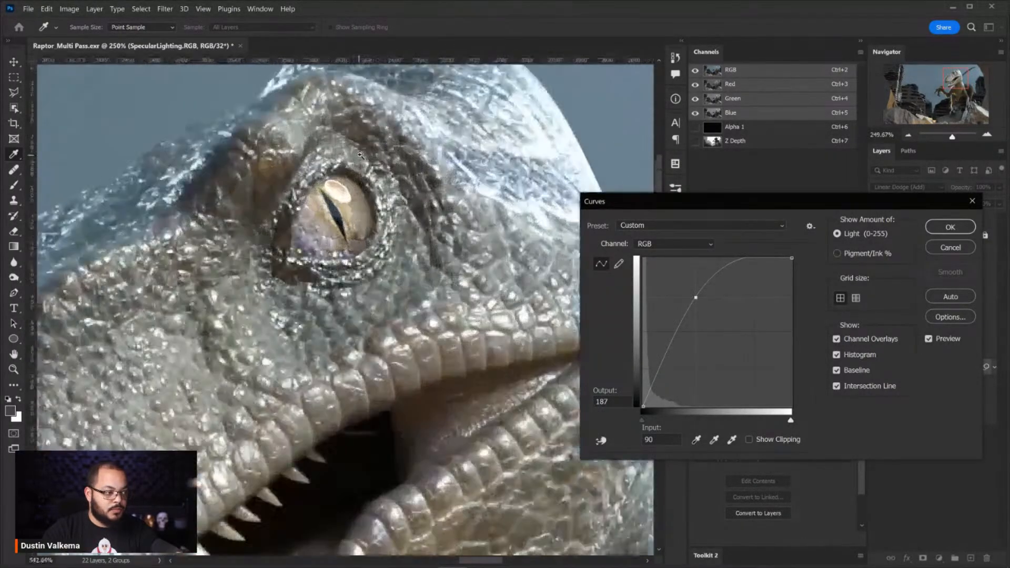
scroll(360, 154, up, 6)
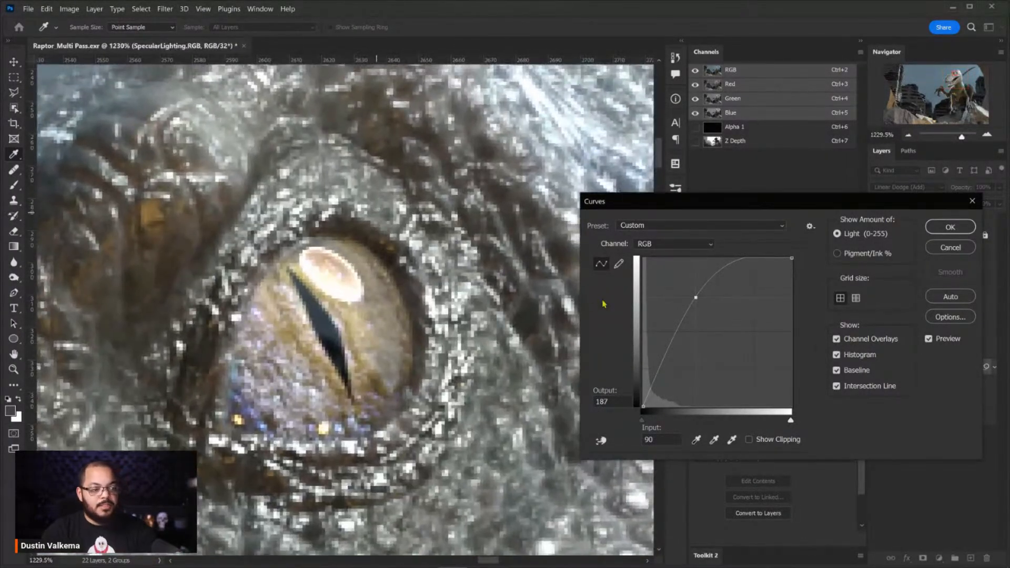
drag(695, 298, 661, 252)
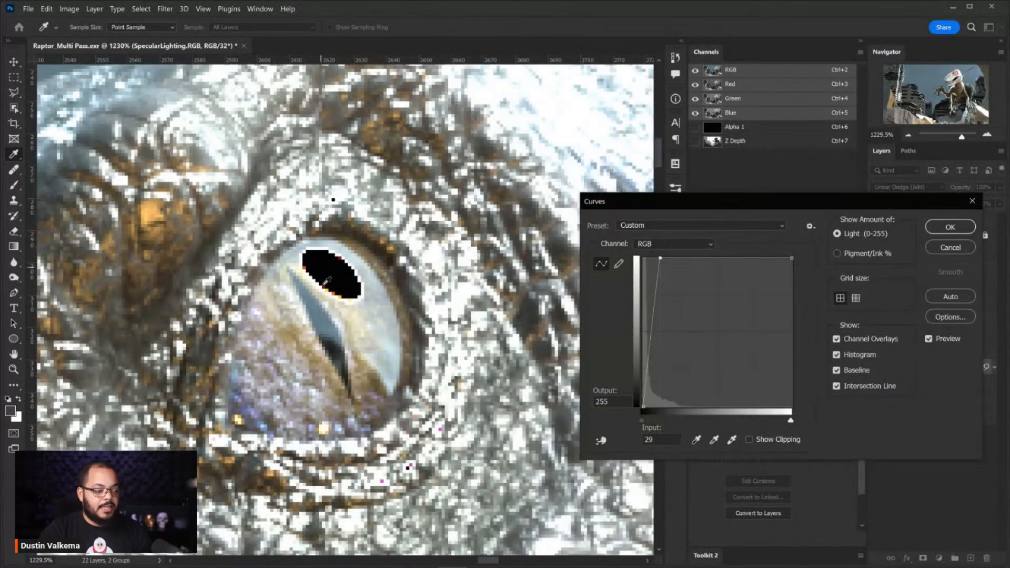
drag(660, 259, 704, 301)
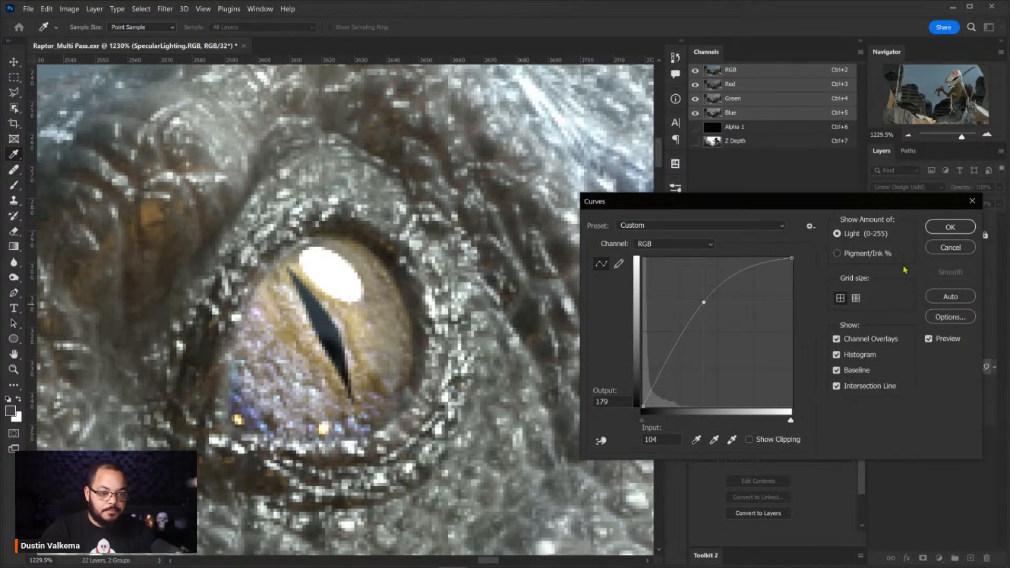
click(951, 247)
Show the Fire Lighting layer, set its blend mode to Linear Dodge (Add), and move it directly above Emission.RGB.
scroll(457, 328, down, 3)
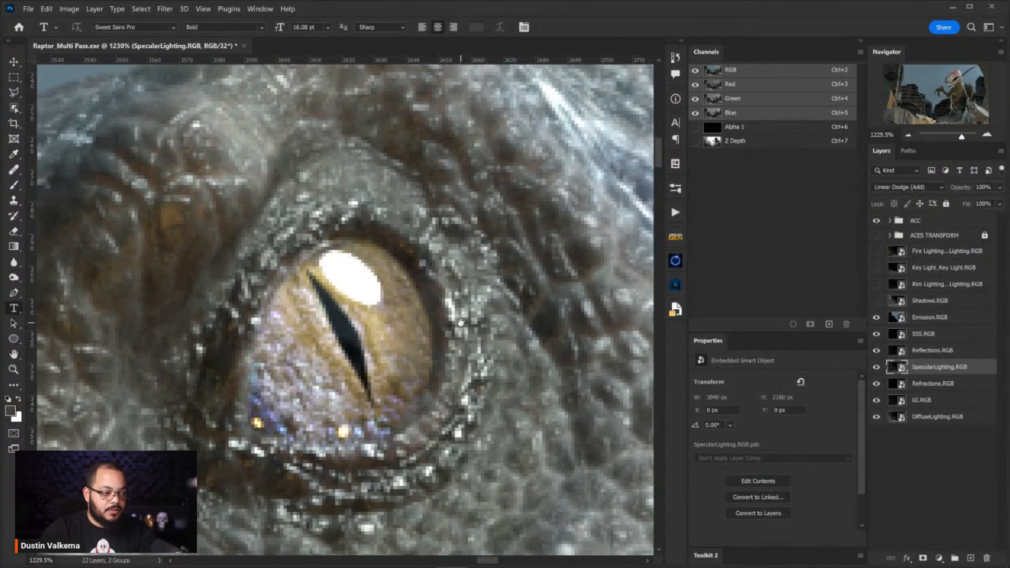
scroll(458, 328, down, 5)
drag(458, 330, 425, 230)
scroll(468, 230, down, 5)
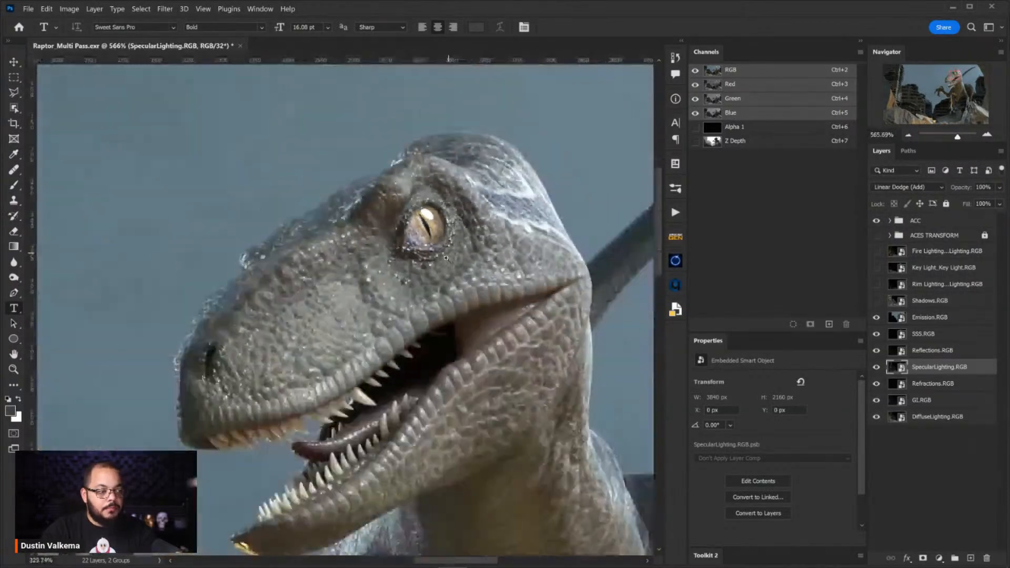
scroll(475, 292, down, 5)
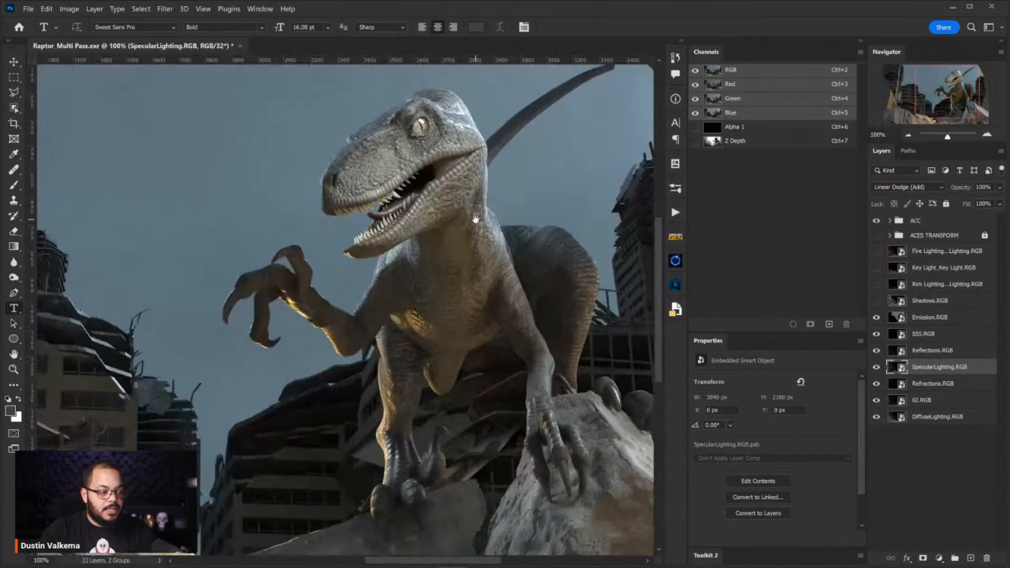
scroll(473, 223, down, 3)
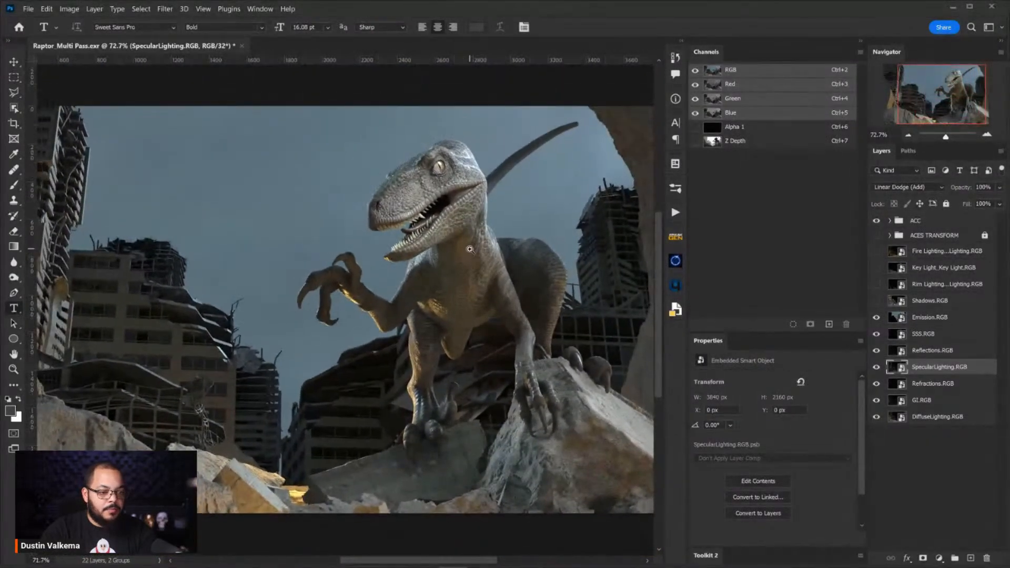
drag(470, 251, 467, 241)
click(876, 251)
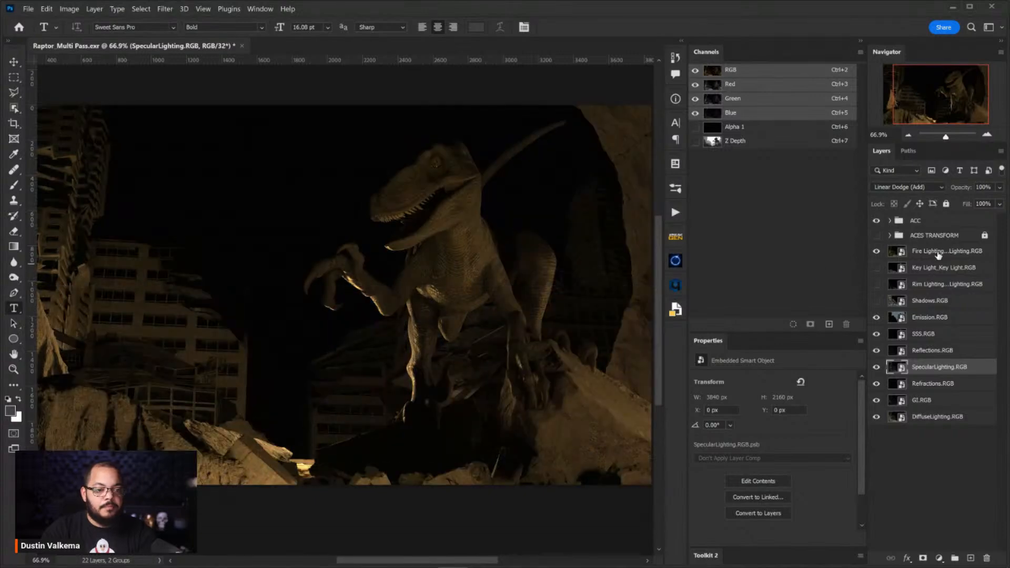
click(939, 252)
click(900, 187)
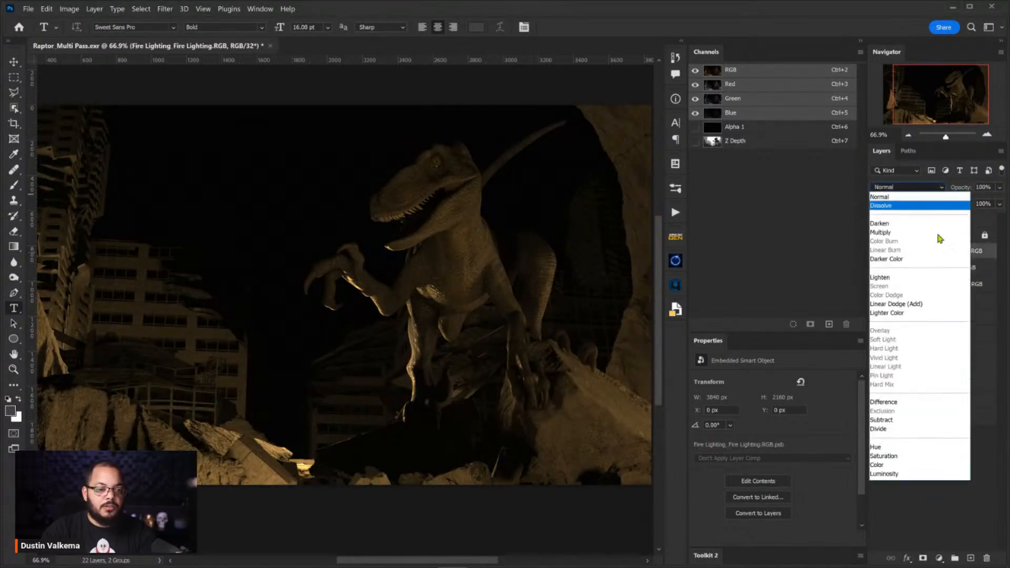
click(916, 300)
drag(918, 254, 917, 312)
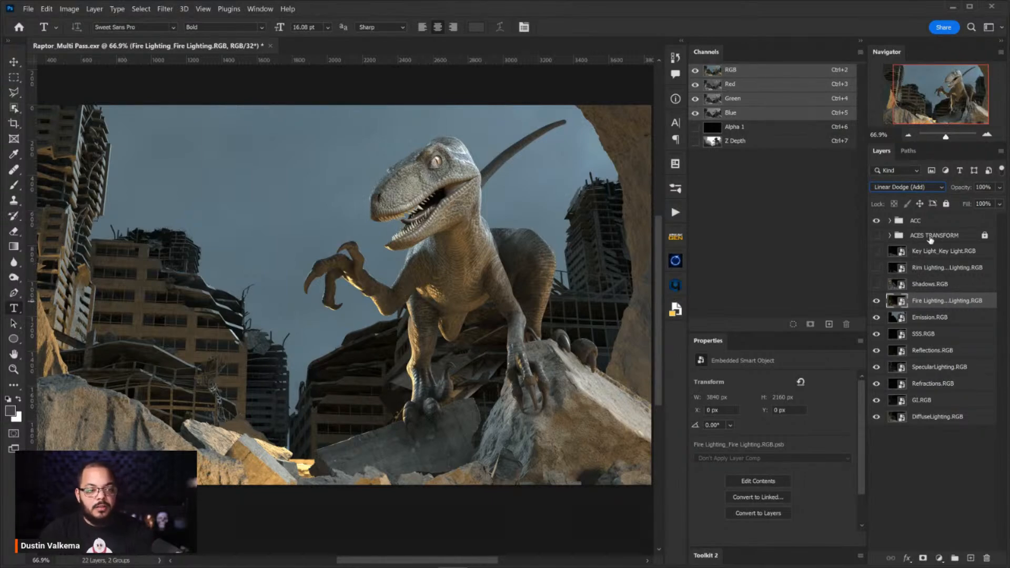
Toggle the Fire Lighting layer off and on twice to compare its effect, leaving it visible.
click(875, 301)
click(875, 302)
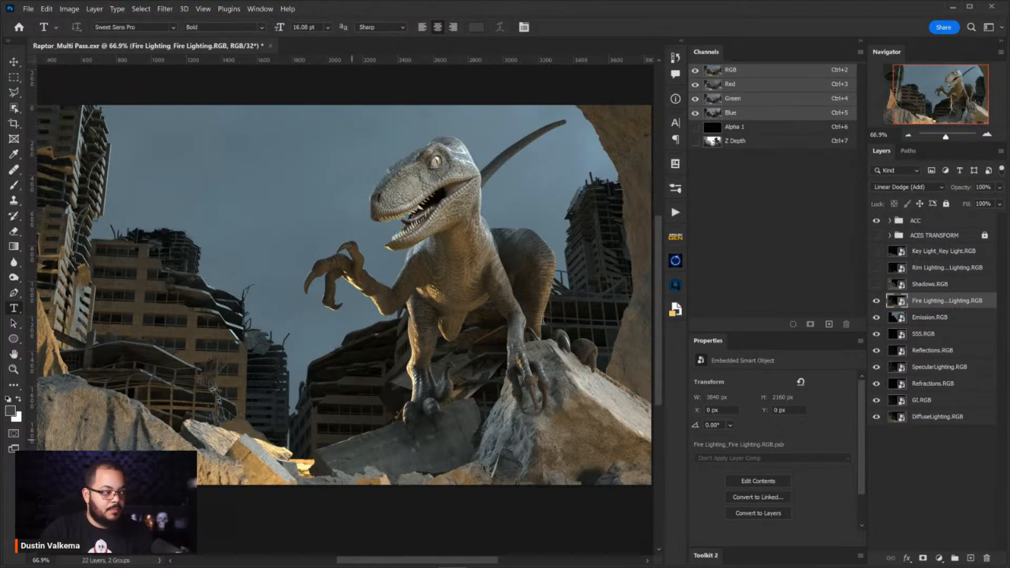
click(876, 301)
click(877, 300)
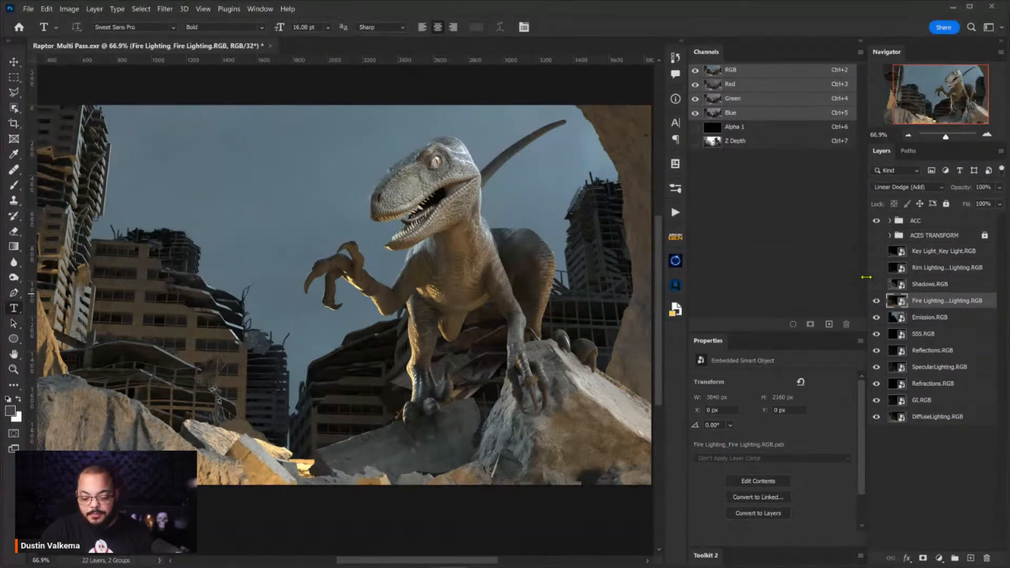
Apply a Hue/Saturation adjustment to the Fire Lighting layer with Hue -6 and Saturation +48.
key(ctrl+u)
drag(506, 101, 763, 124)
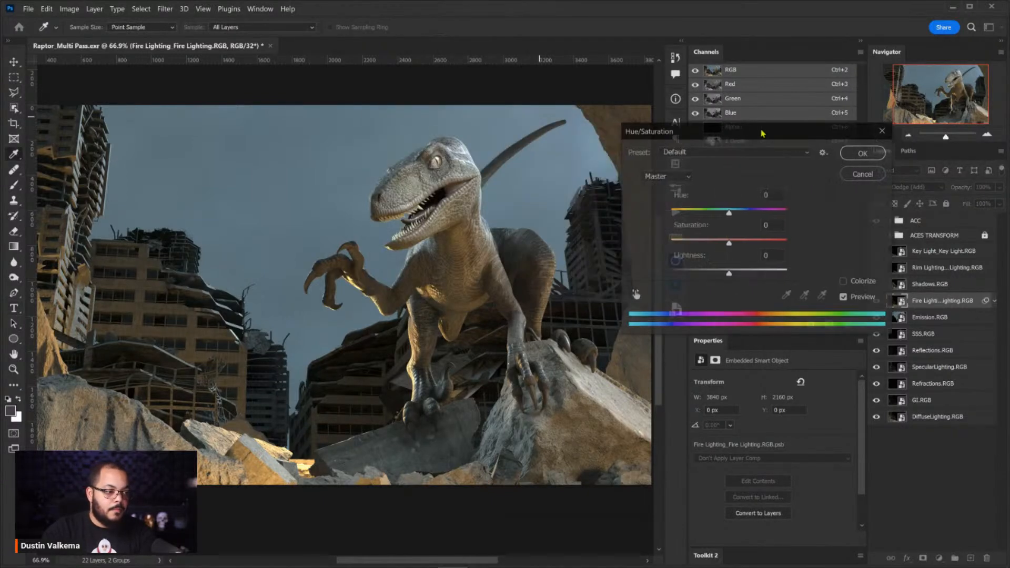
drag(729, 244, 733, 215)
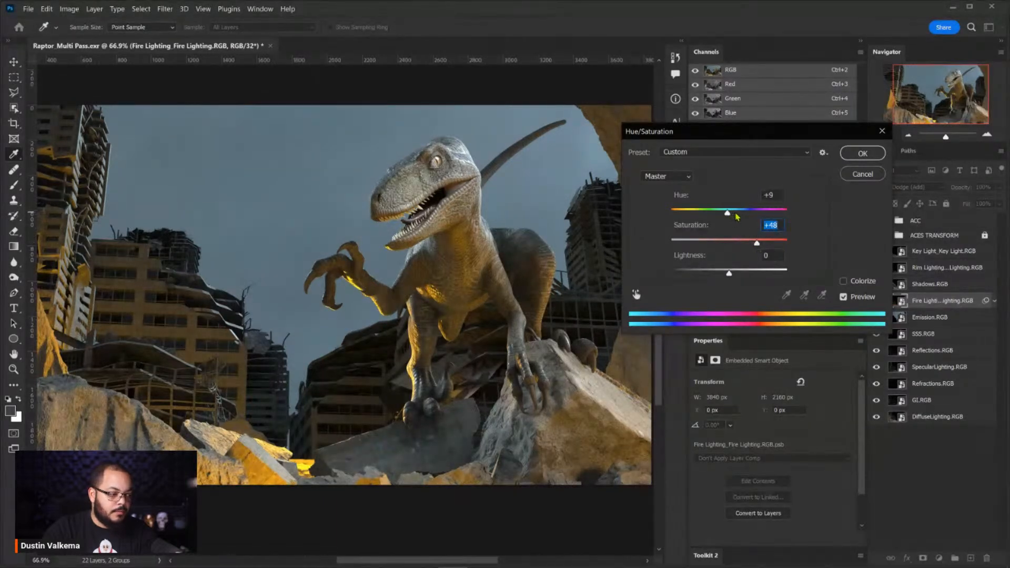
click(735, 213)
click(727, 214)
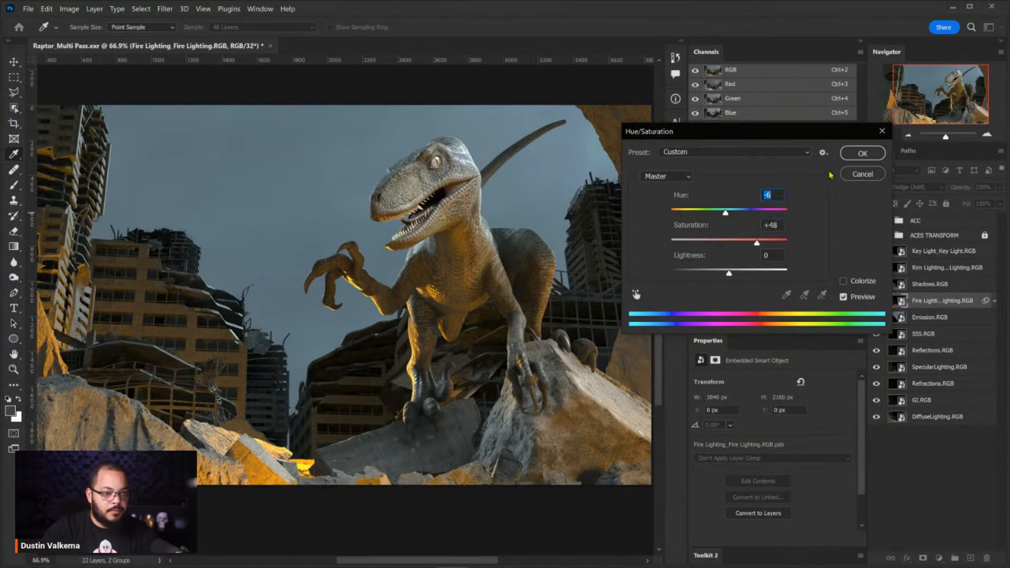
click(863, 153)
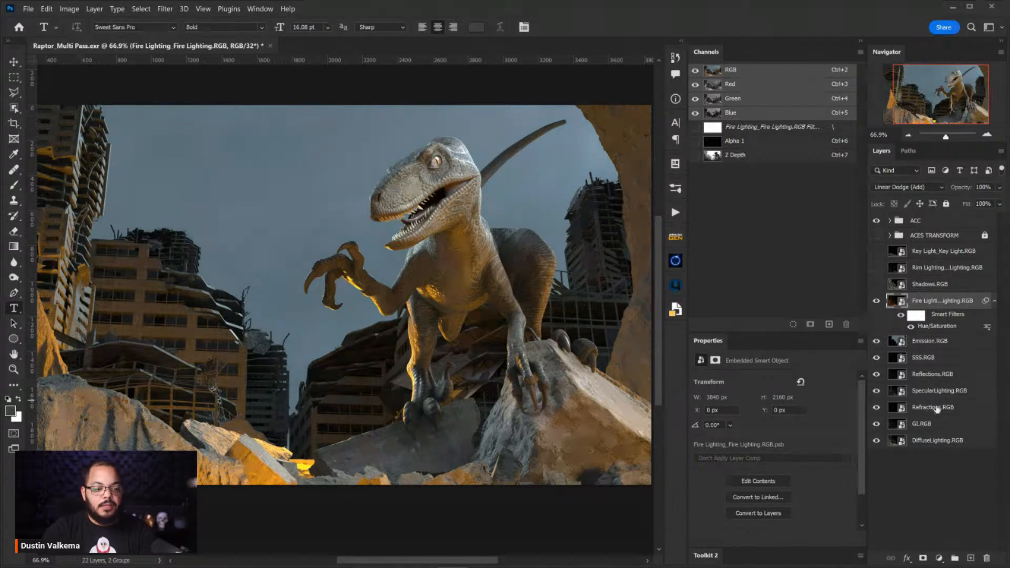
Select the SSS.RGB layer and toggle its visibility off and on twice to compare its contribution.
click(915, 361)
click(876, 358)
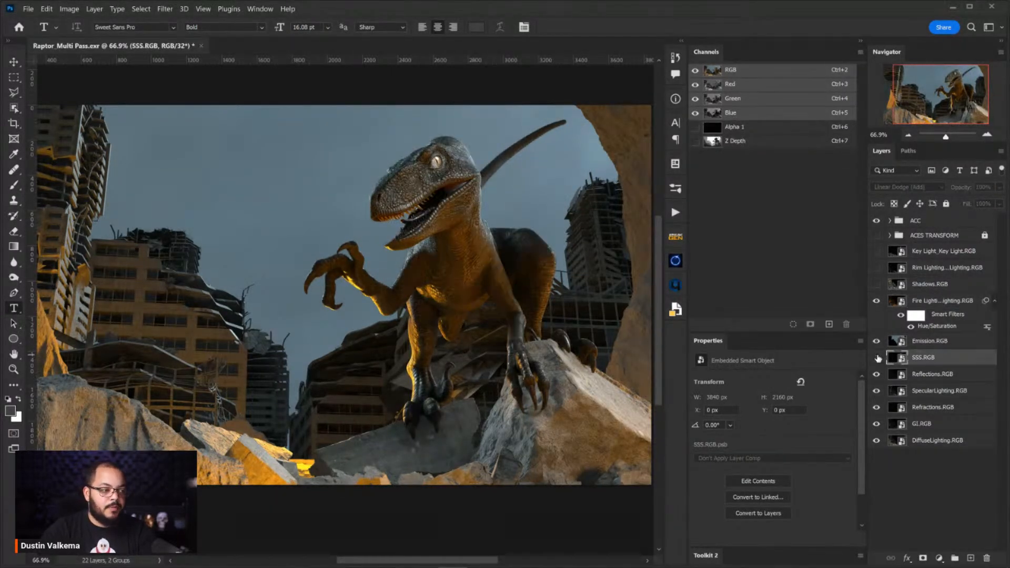
click(876, 358)
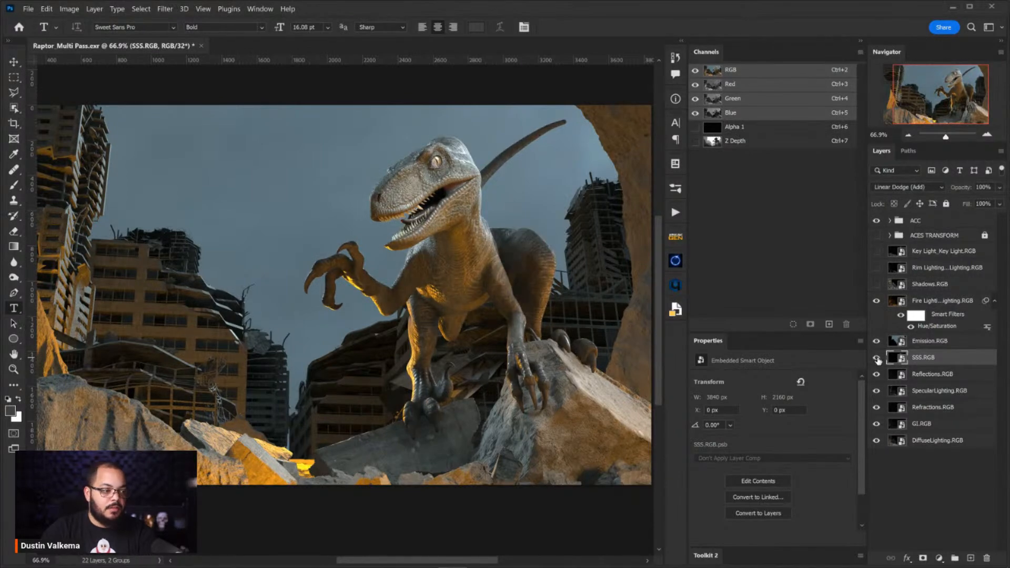
click(876, 359)
click(876, 358)
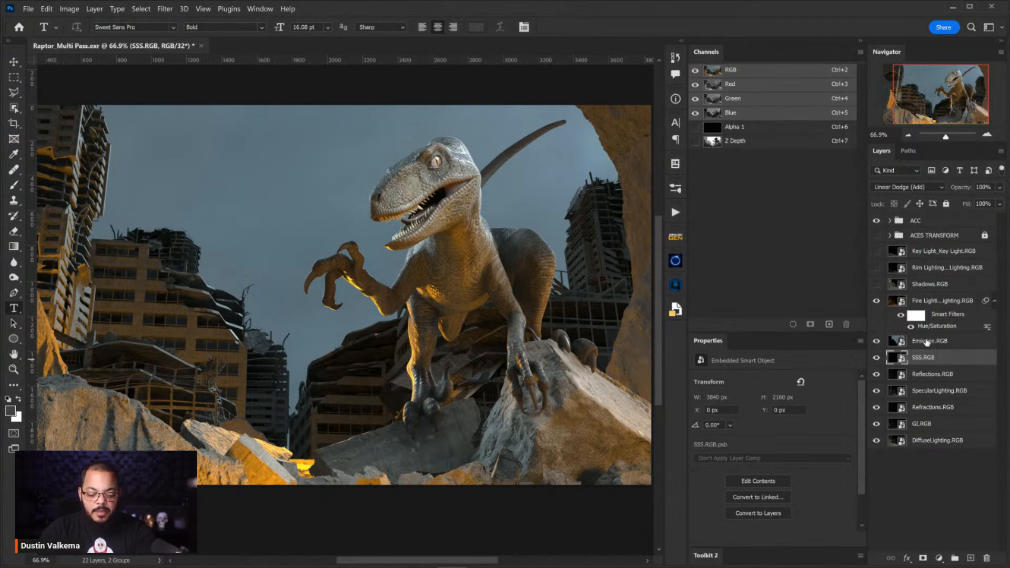
Darken SSS.RGB with a Curves adjustment at input 141, output 98, and collapse the Fire Lighting layer's smart filter list.
key(ctrl+m)
drag(714, 332, 726, 349)
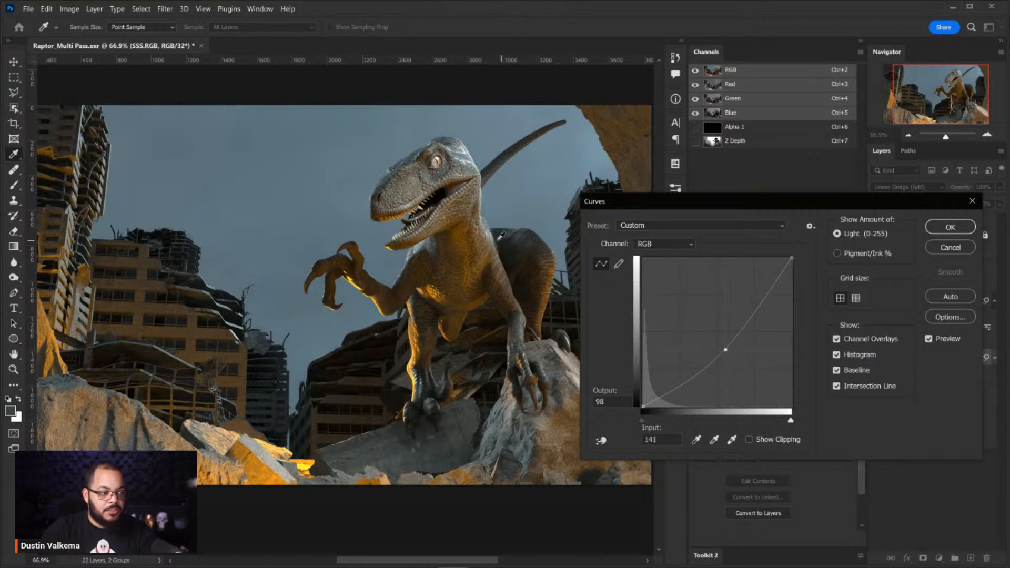
click(950, 227)
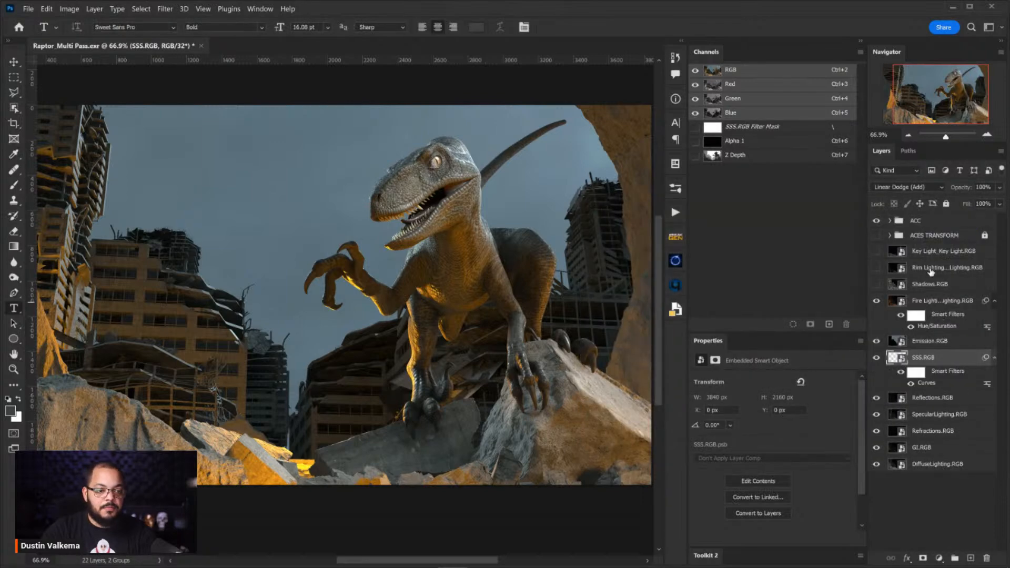
click(995, 302)
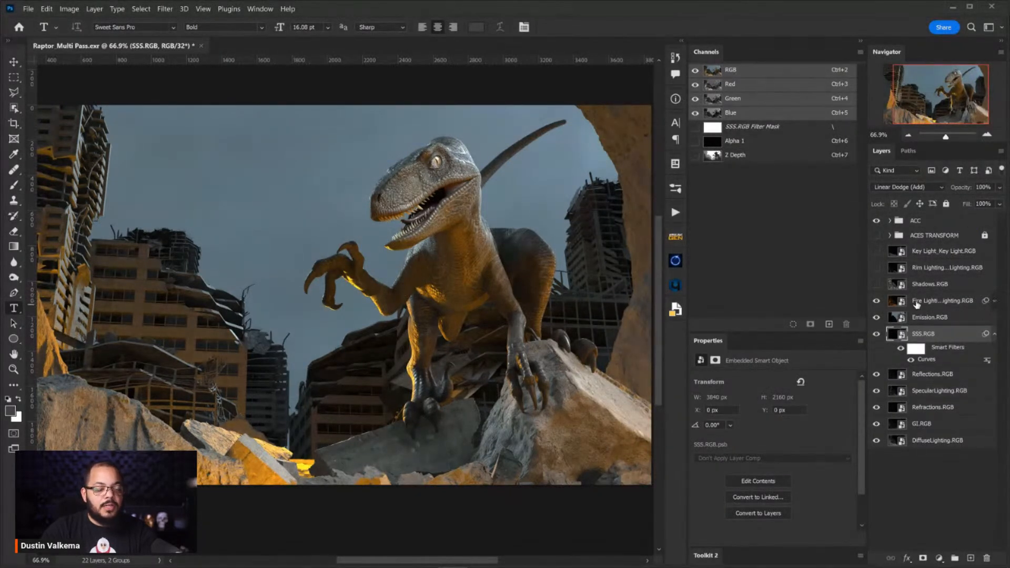
Show the Rim Lighting and Key Light layers briefly to examine these passes, and hide both again.
click(876, 268)
click(877, 252)
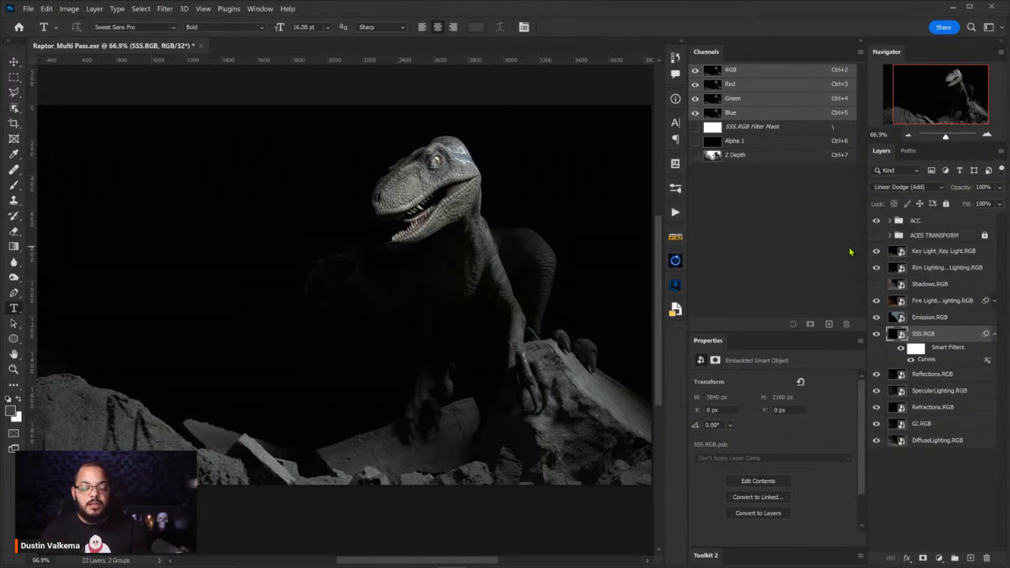
drag(876, 251, 875, 267)
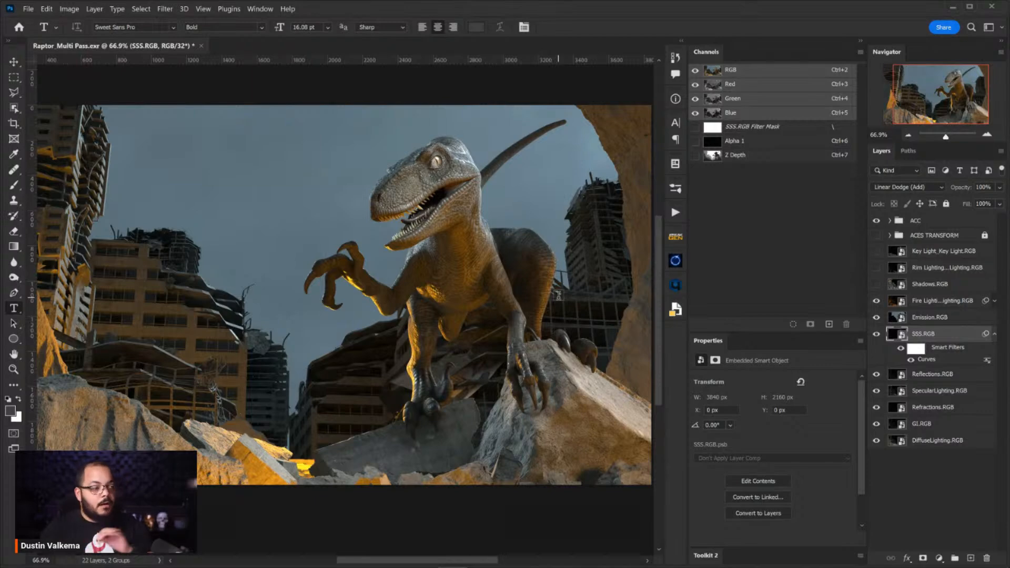
Select the Fire Lighting layer and toggle its visibility off and on to compare its effect.
click(923, 300)
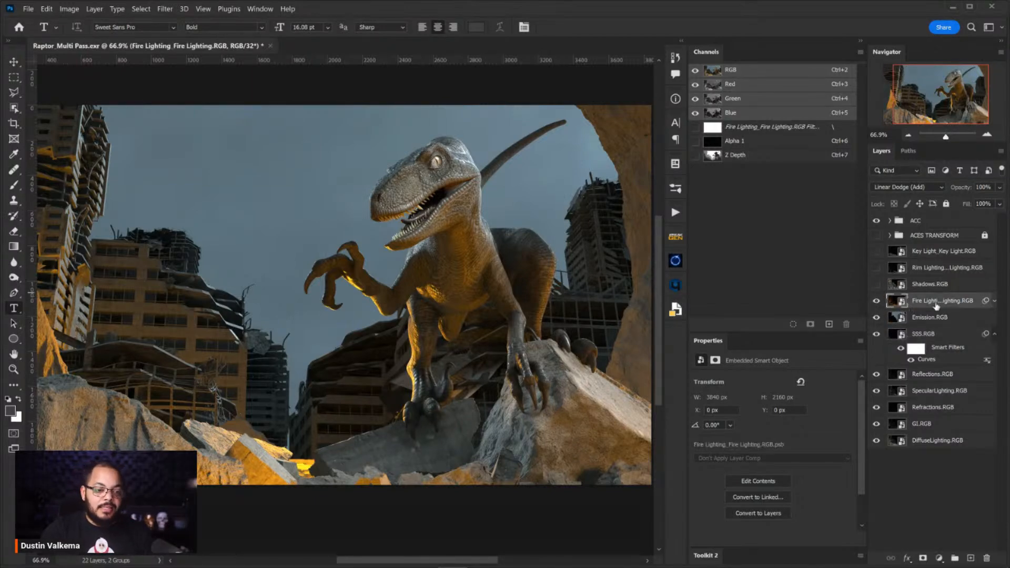
click(877, 301)
click(877, 301)
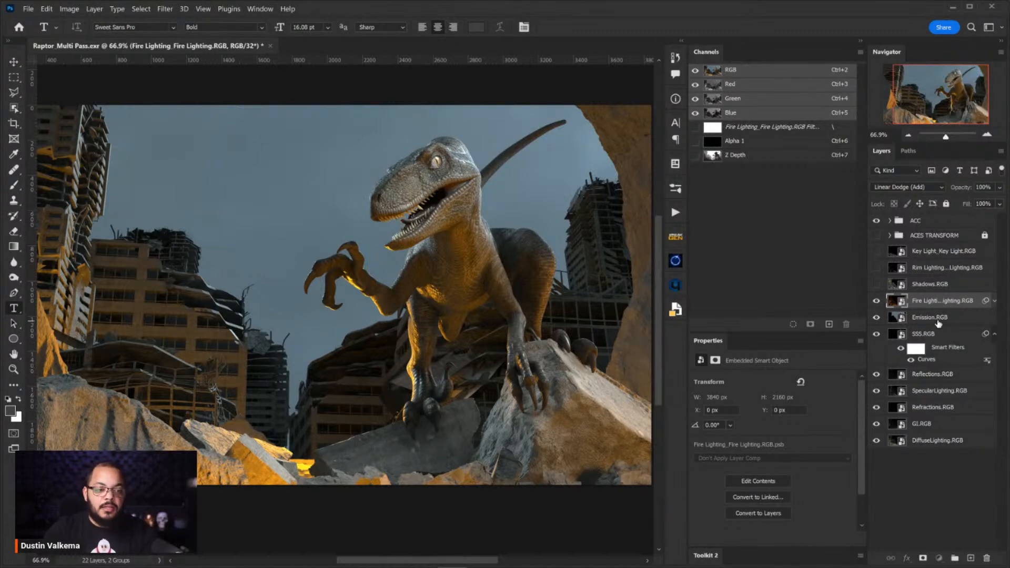
Add a Curves adjustment layer directly above Emission.RGB and pull the middle of its RGB curve down to darken the image.
click(917, 318)
click(942, 557)
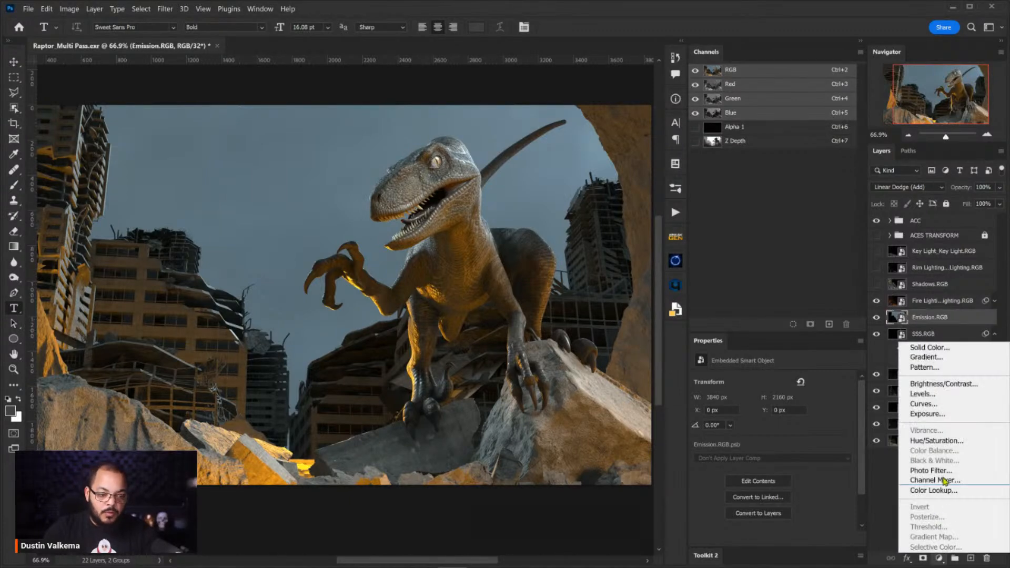
click(947, 410)
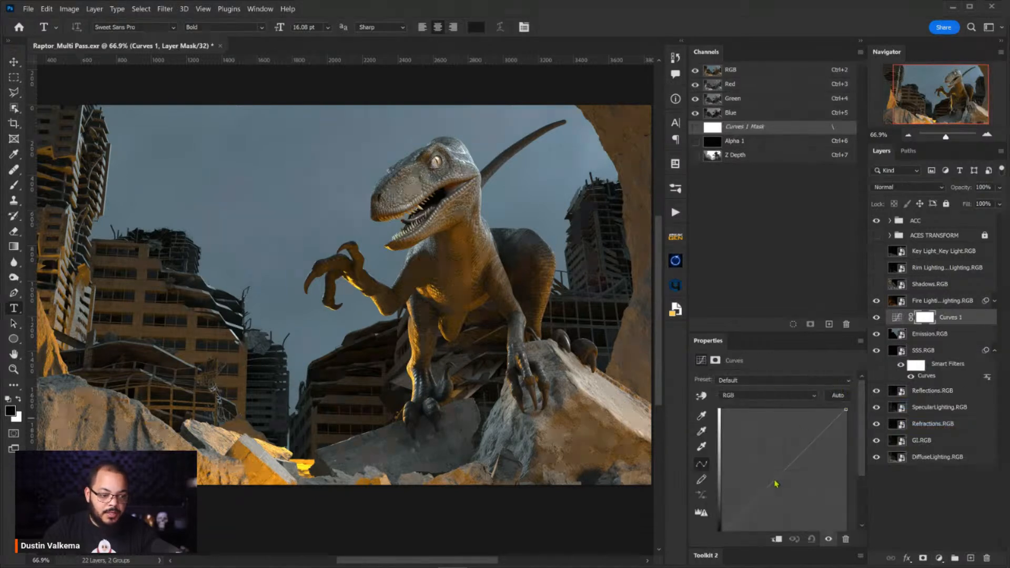
drag(778, 480, 783, 493)
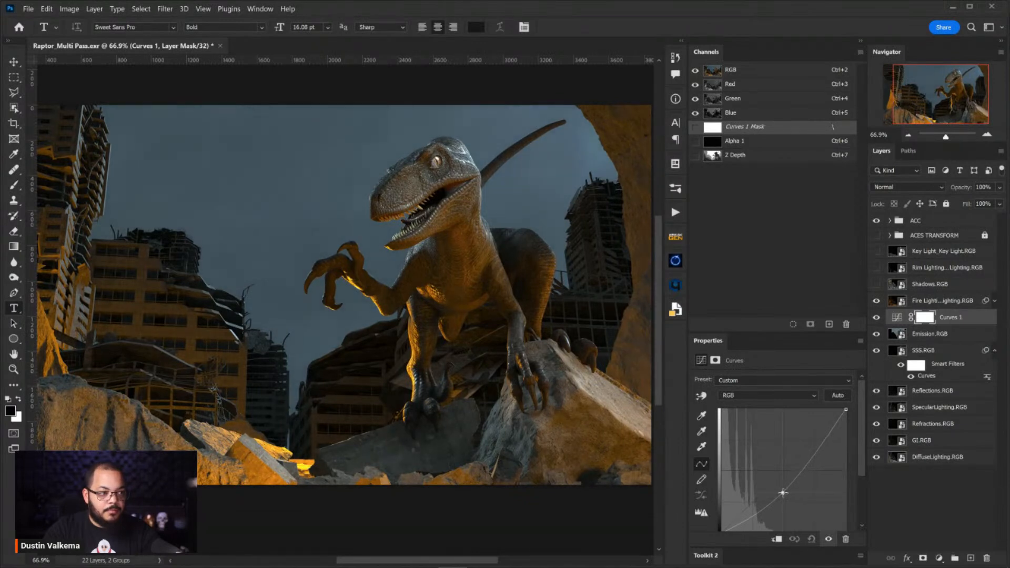
click(897, 317)
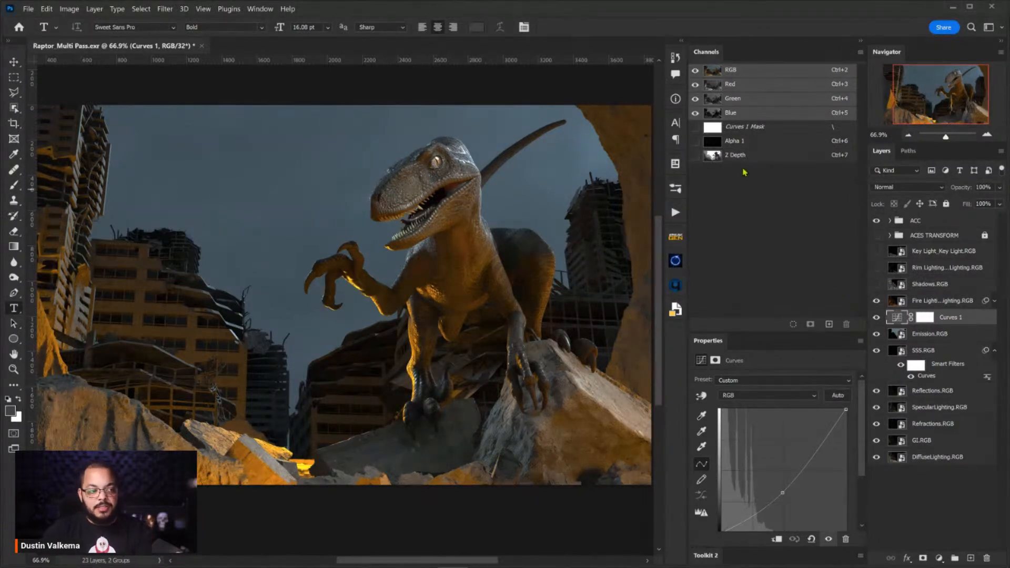
Load the Z Depth channel as a selection and return to the composite RGB view.
click(704, 158)
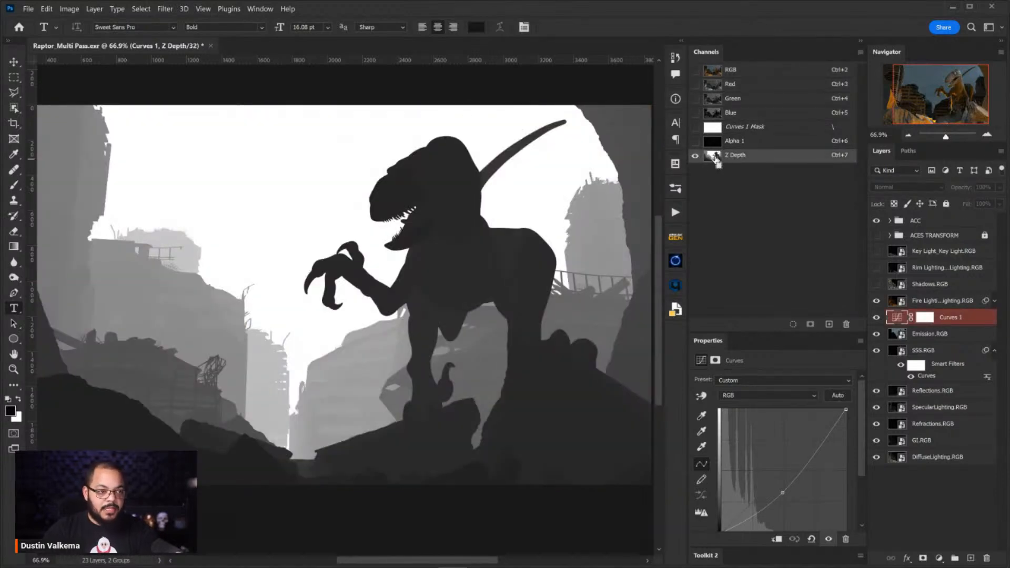
ctrl+click(716, 156)
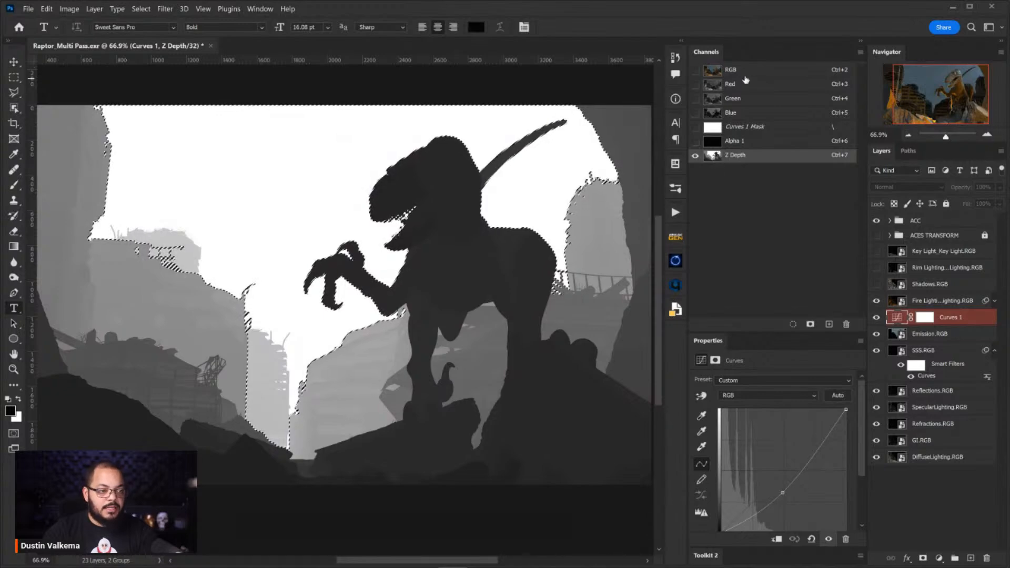
key(ctrl+2)
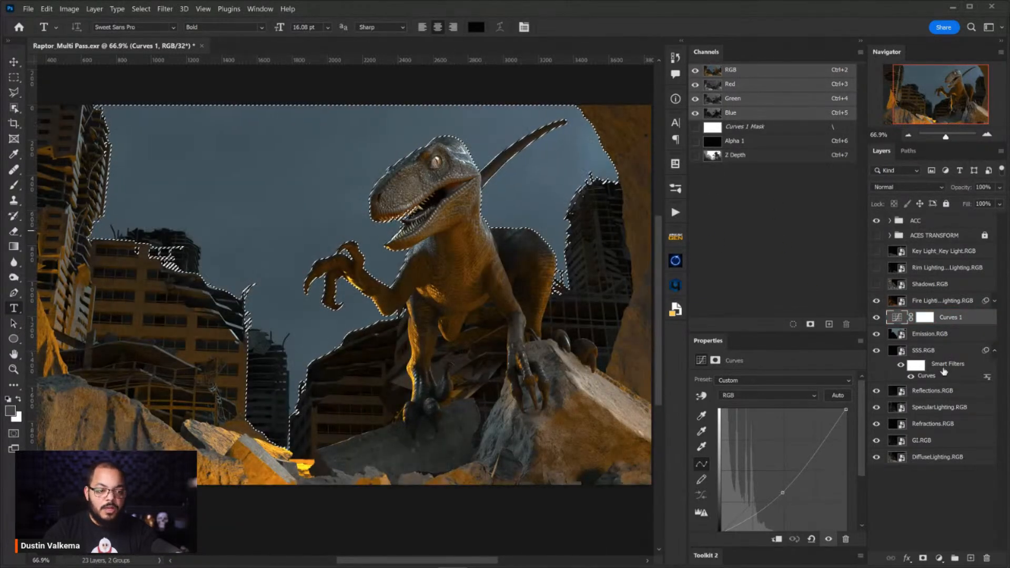
Replace the Curves 1 layer mask with one made from the depth selection and invert the new mask.
right_click(925, 318)
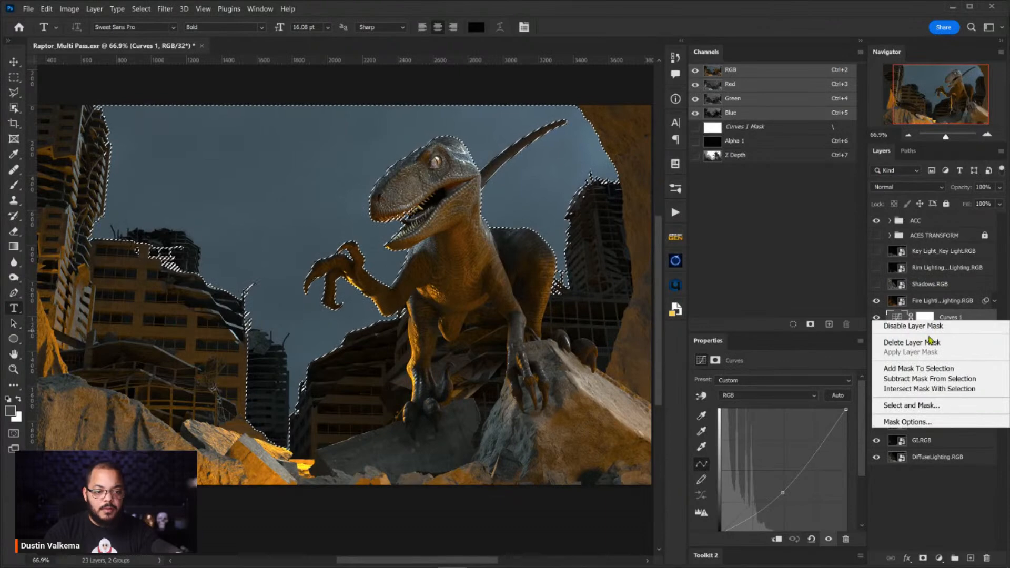
click(955, 343)
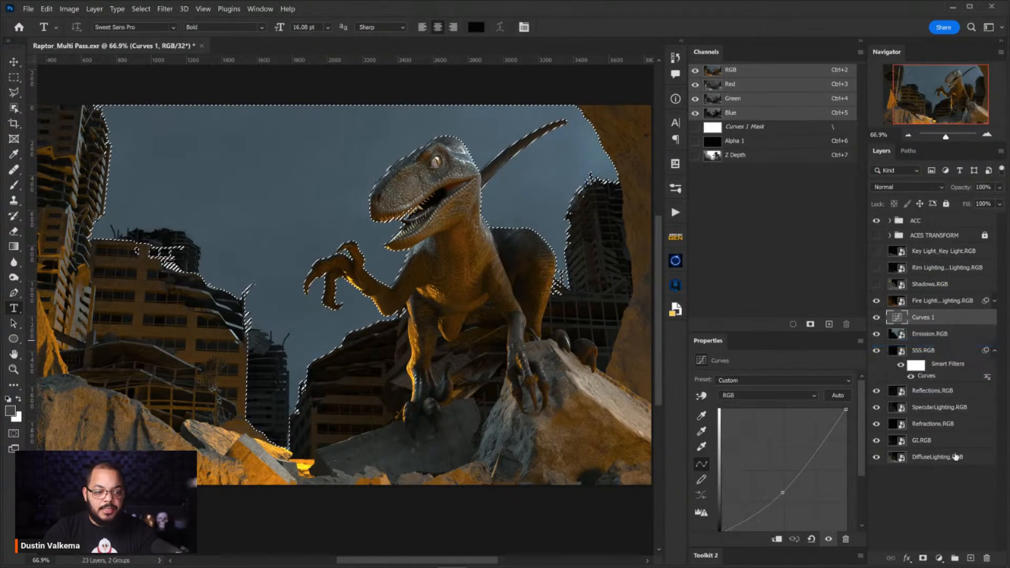
click(924, 558)
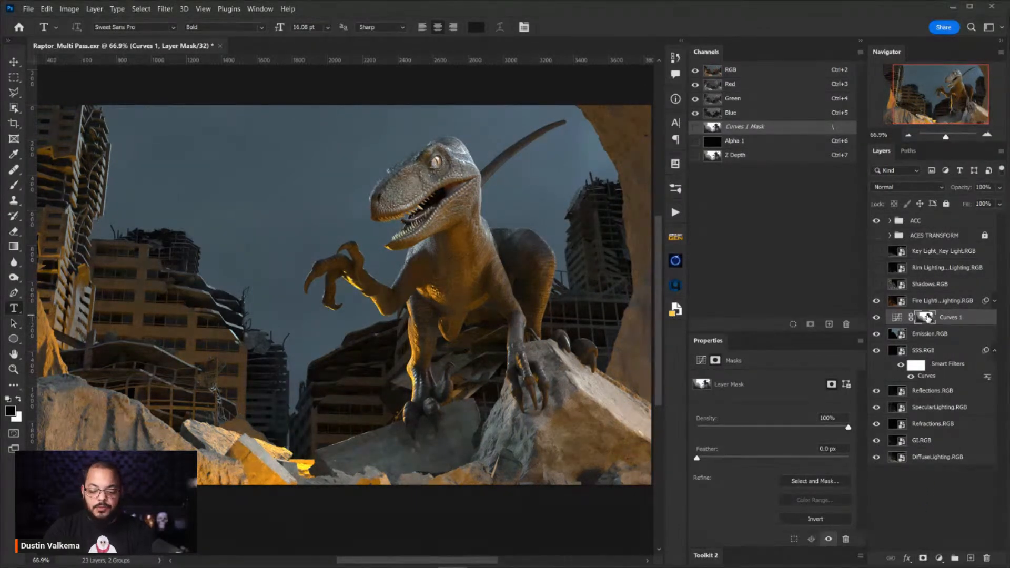
key(ctrl+i)
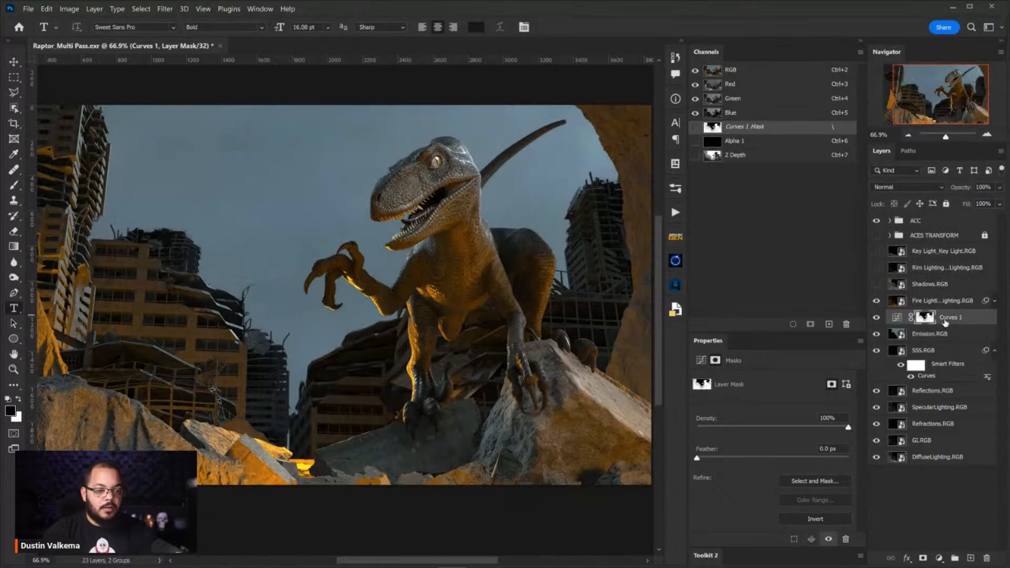
Toggle the Curves 1 adjustment layer off and on to compare its masked darkening.
click(897, 318)
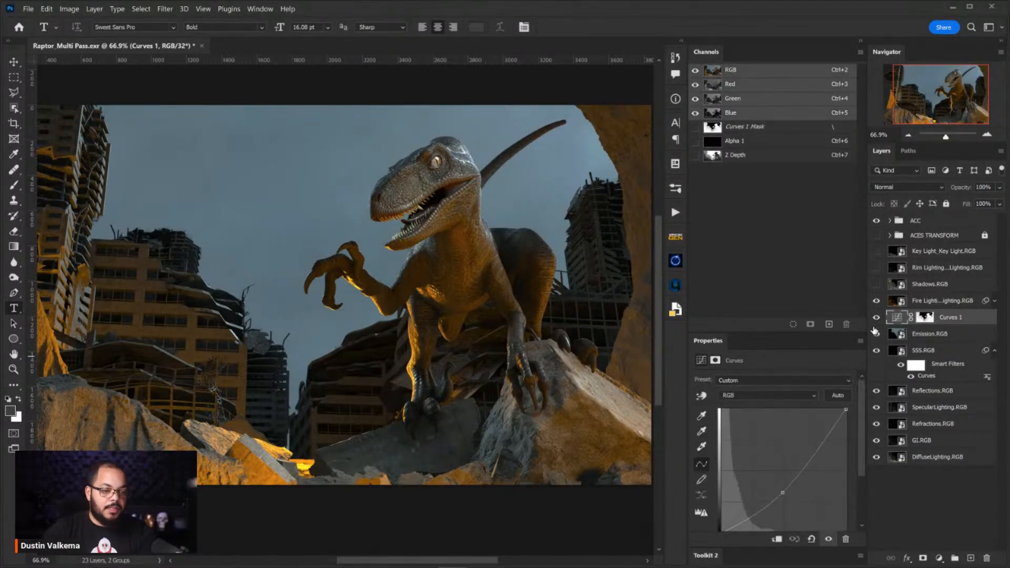
click(877, 318)
click(877, 317)
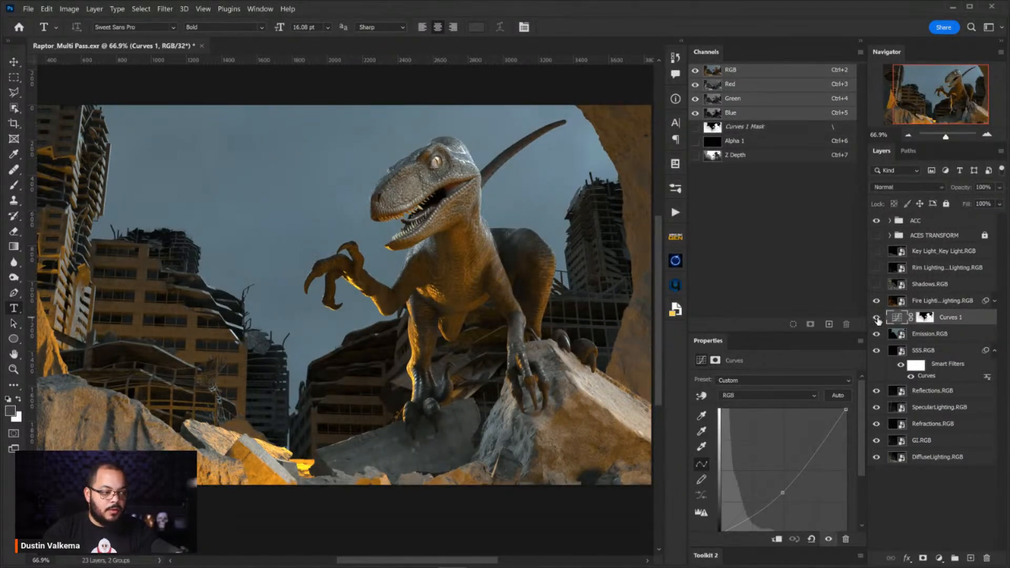
Show the Key Light layer, set its blend mode to Linear Dodge (Add), and move it directly above Fire Lighting.
click(877, 252)
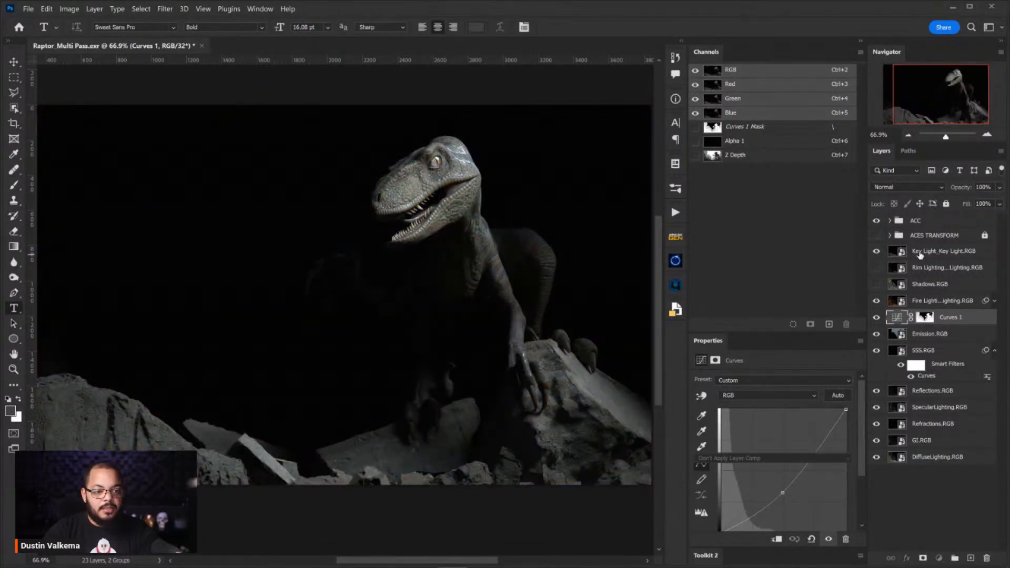
click(921, 256)
click(894, 187)
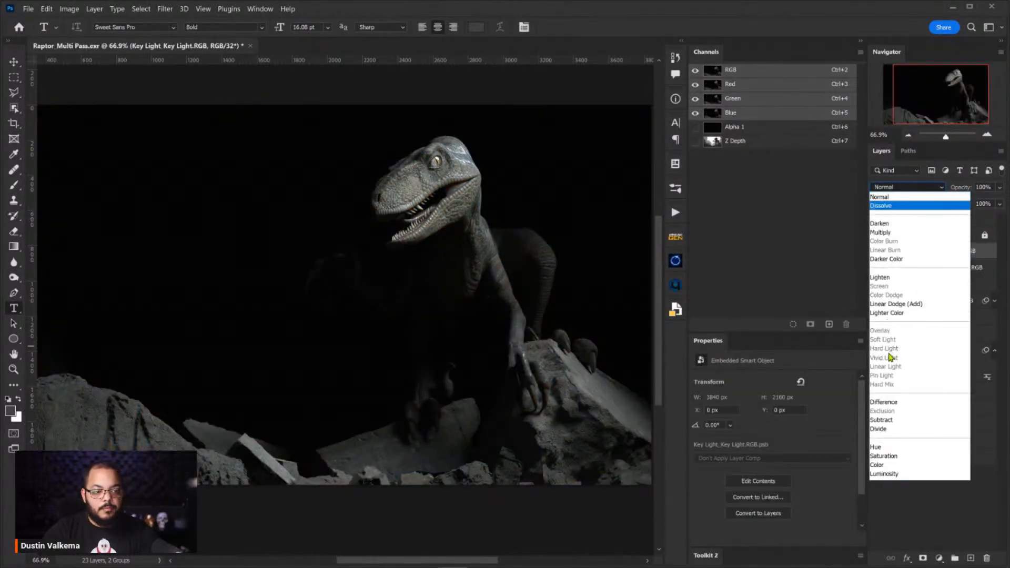
click(895, 306)
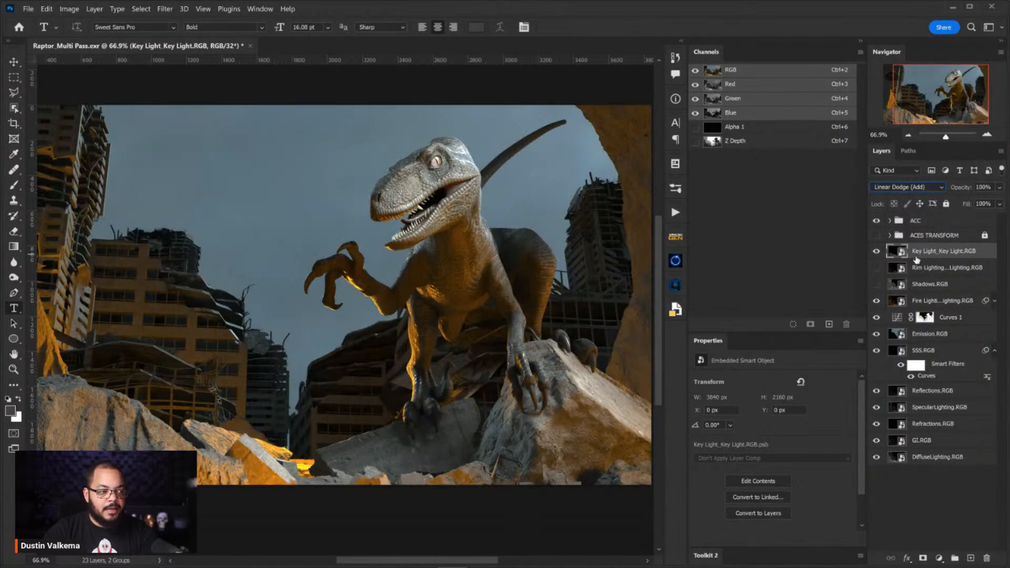
drag(918, 257, 915, 292)
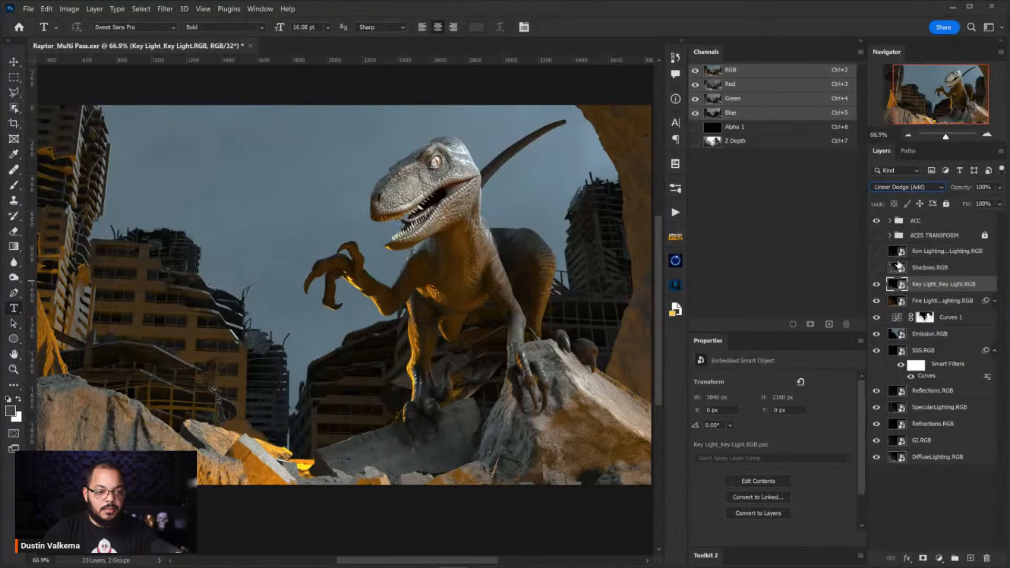
Show the Rim Lighting layer, set its blend mode to Linear Dodge (Add), and move it directly above Key Light.
click(894, 251)
click(877, 251)
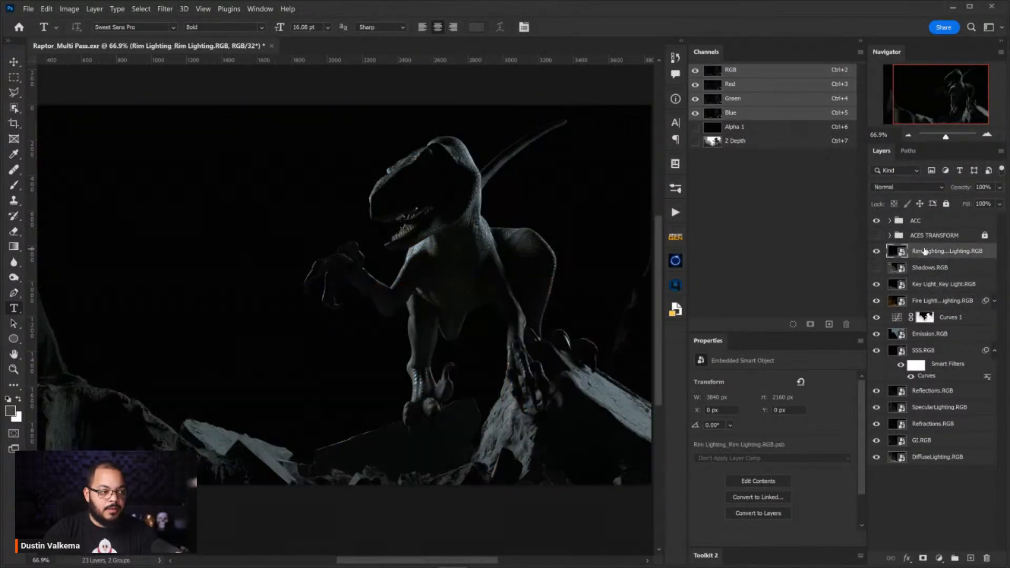
click(900, 187)
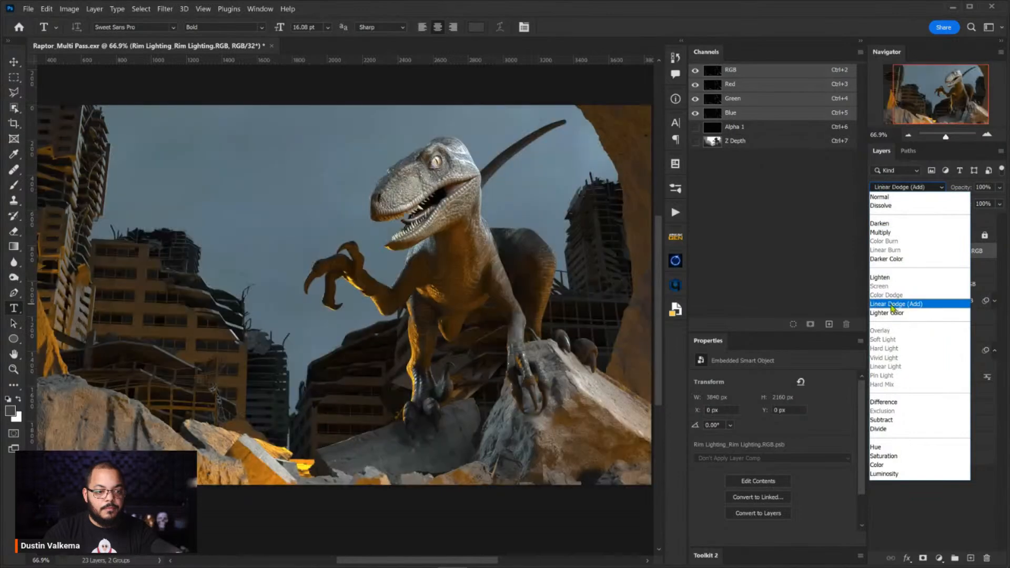
click(899, 305)
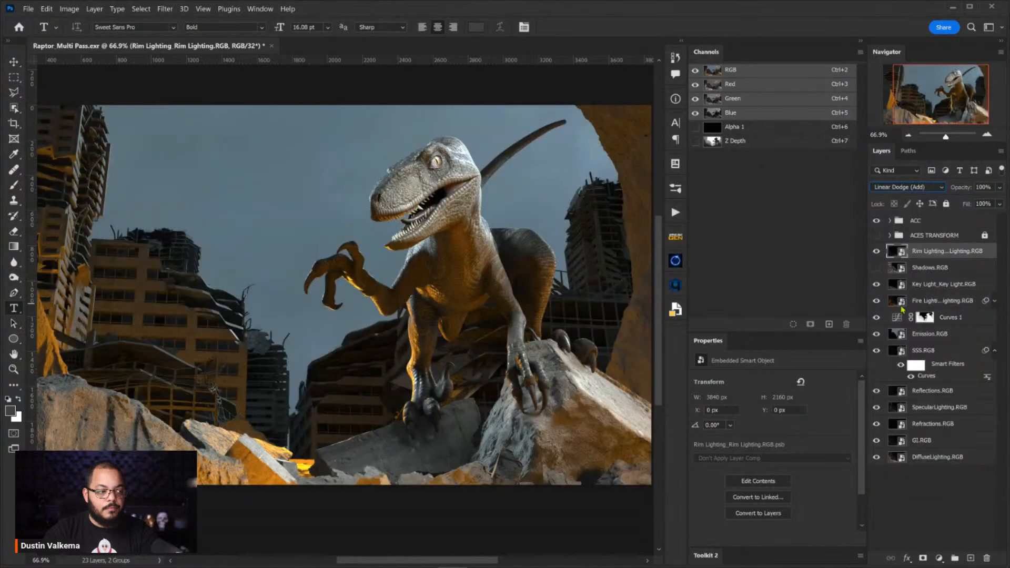
drag(918, 255, 917, 279)
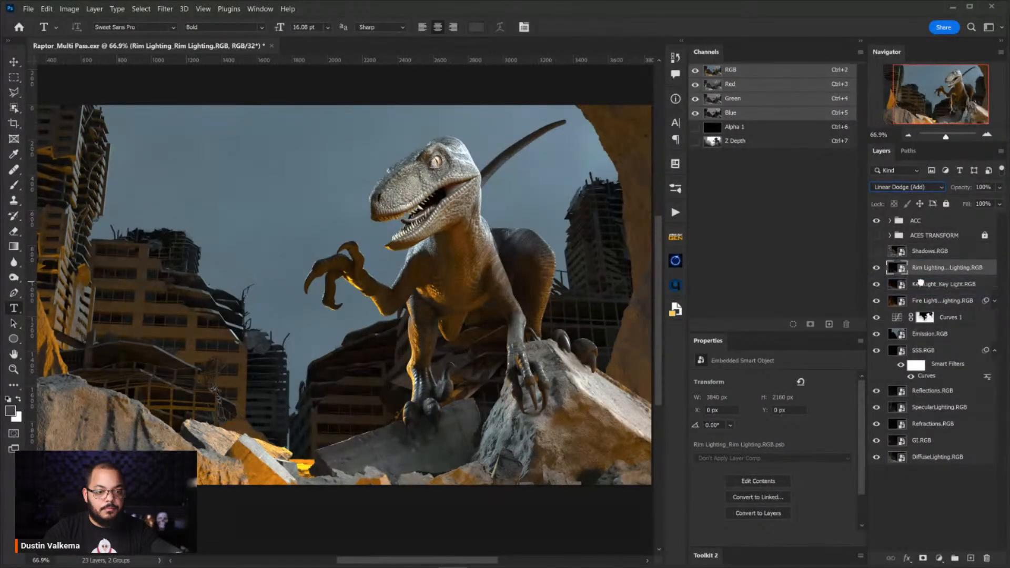
Toggle the Rim Lighting layer and the Key Light layer off and on to compare each light's contribution.
click(877, 270)
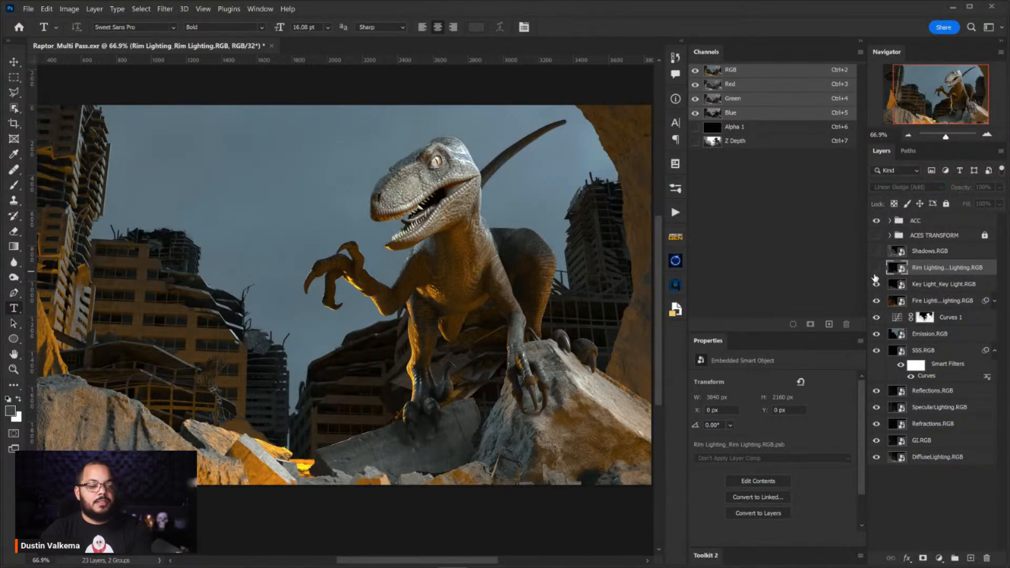
click(875, 268)
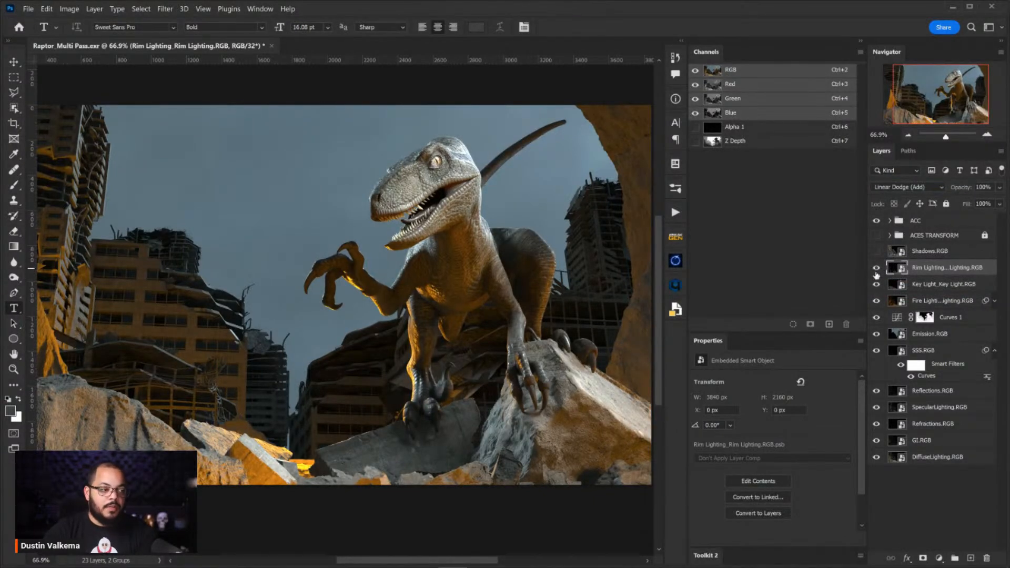
click(876, 285)
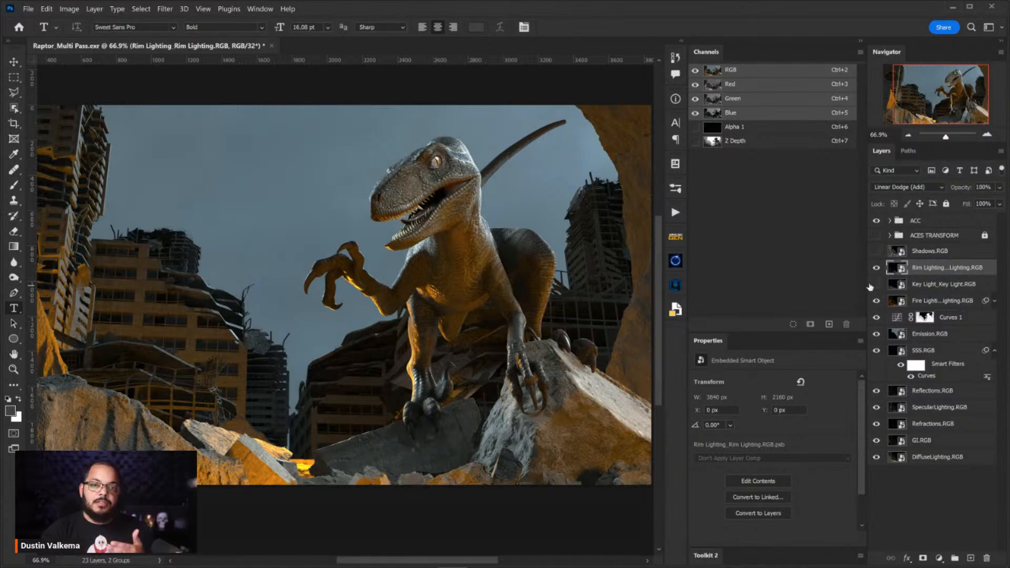
click(876, 284)
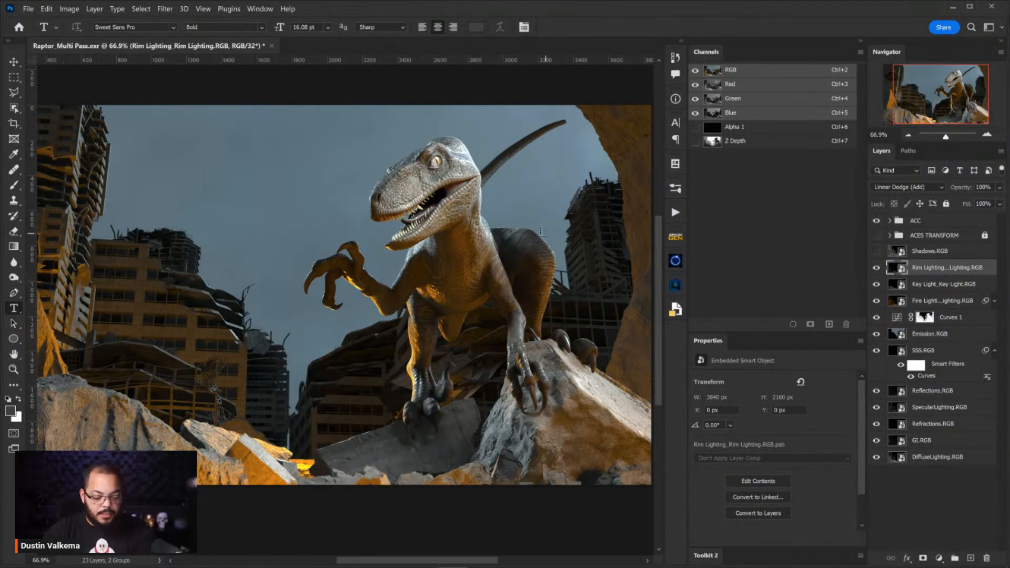
Lower the fill of the Key Light layer to 69% while checking the raptor's head.
drag(453, 171, 473, 159)
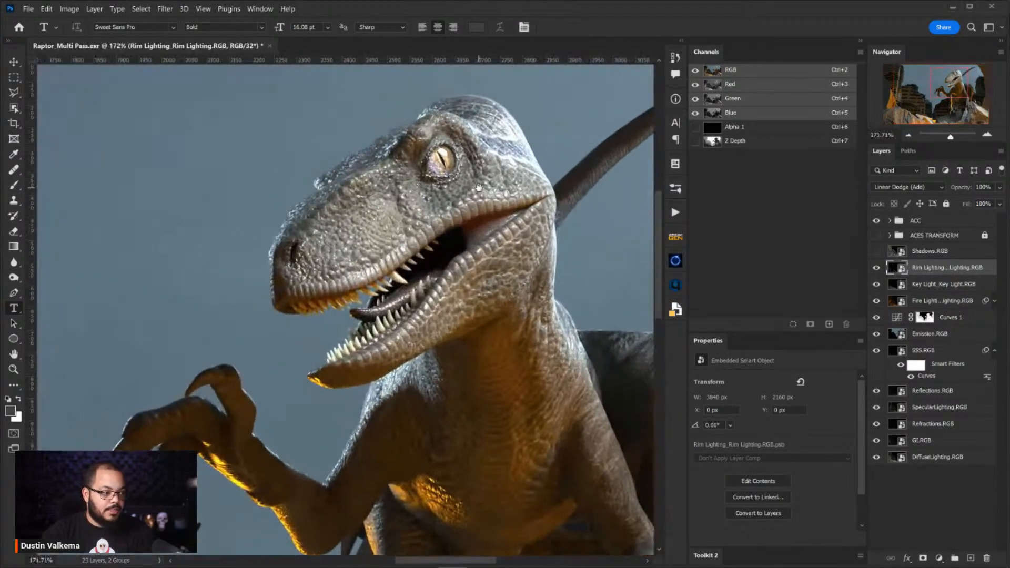
click(946, 289)
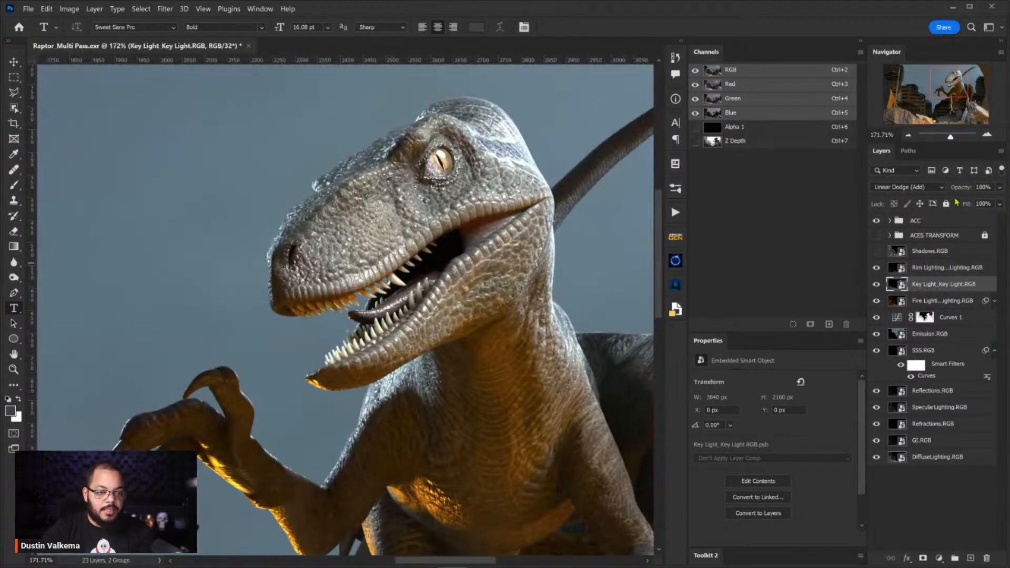
drag(967, 205, 948, 216)
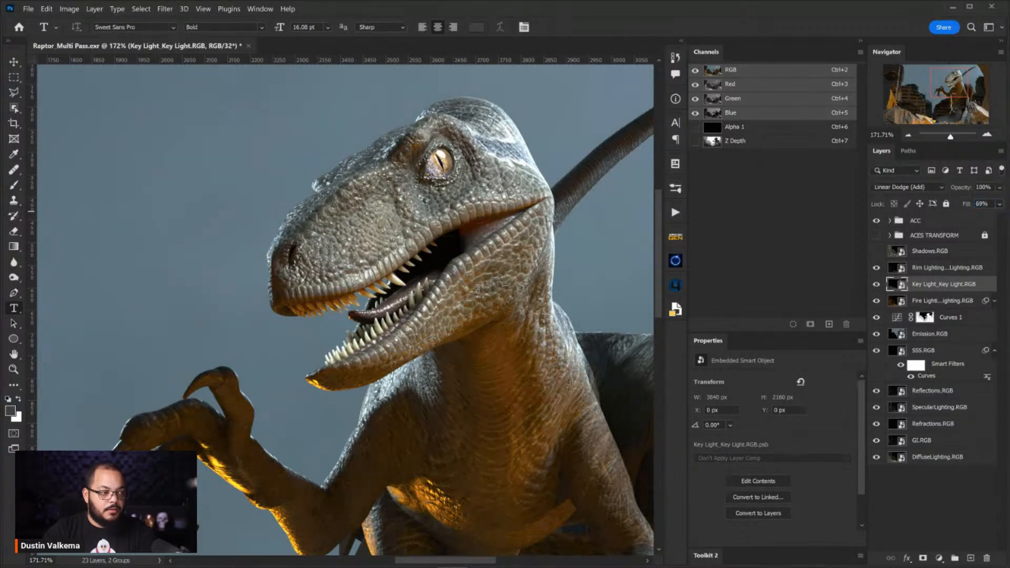
scroll(456, 279, down, 5)
scroll(455, 279, down, 4)
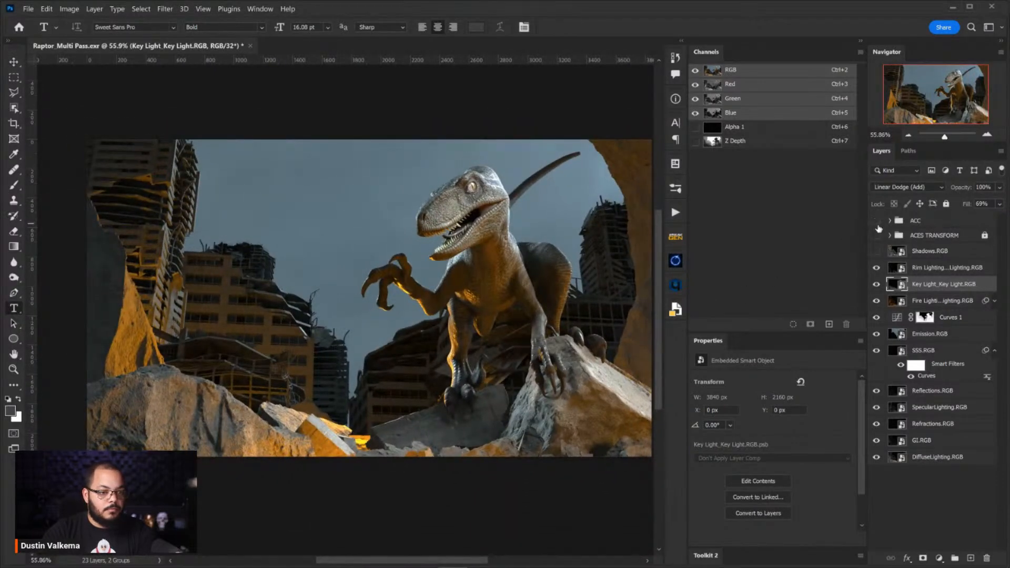
Show the ACES TRANSFORM group and toggle it off and on to compare its effect on the image.
click(876, 235)
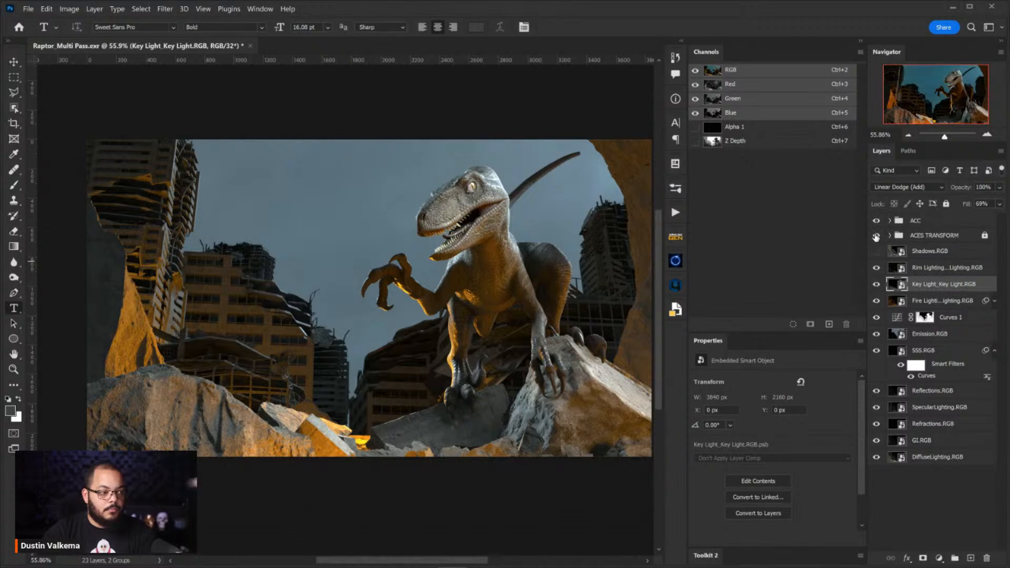
drag(505, 300, 472, 266)
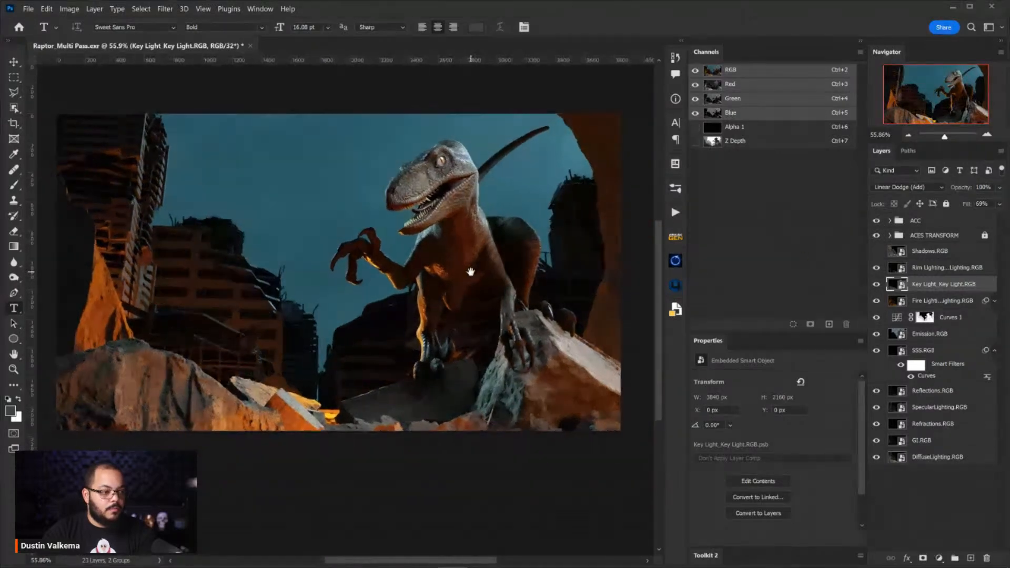
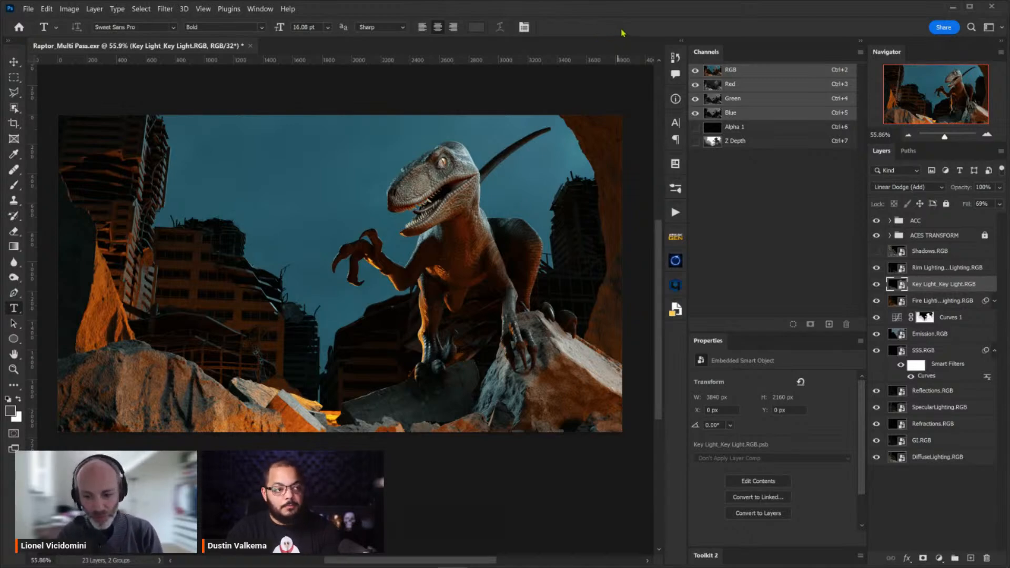
click(918, 236)
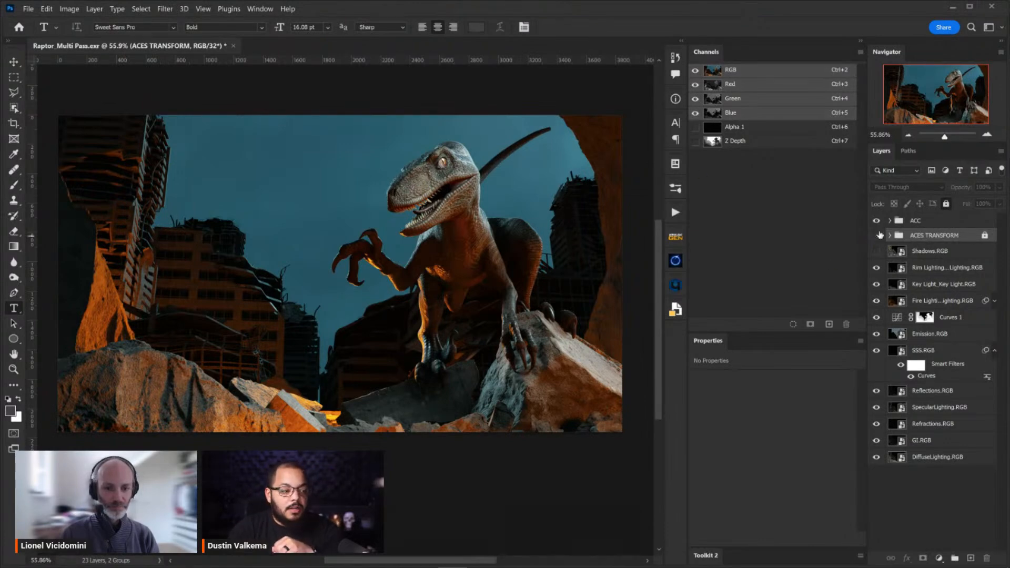
click(876, 235)
click(876, 235)
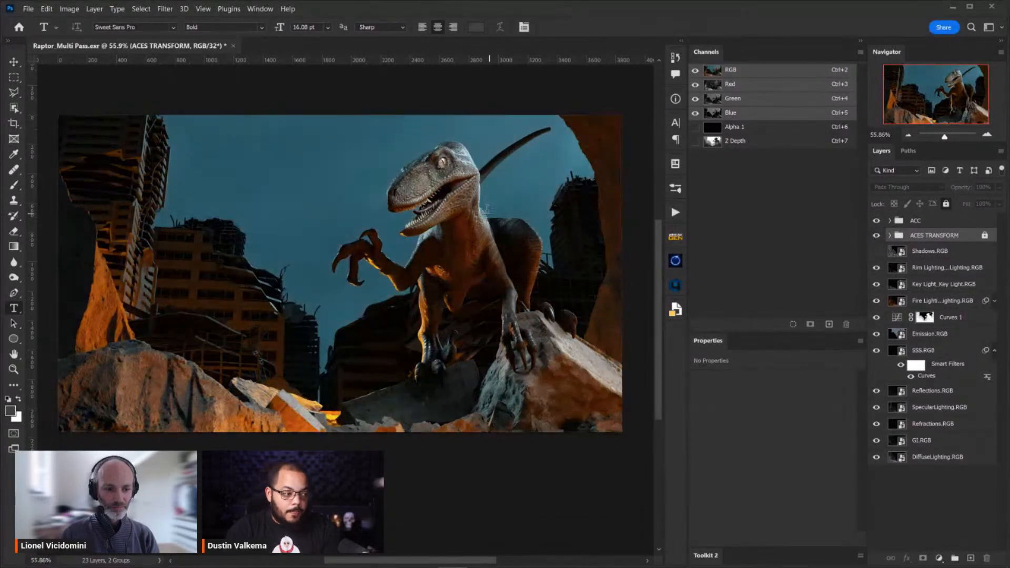
scroll(435, 217, down, 2)
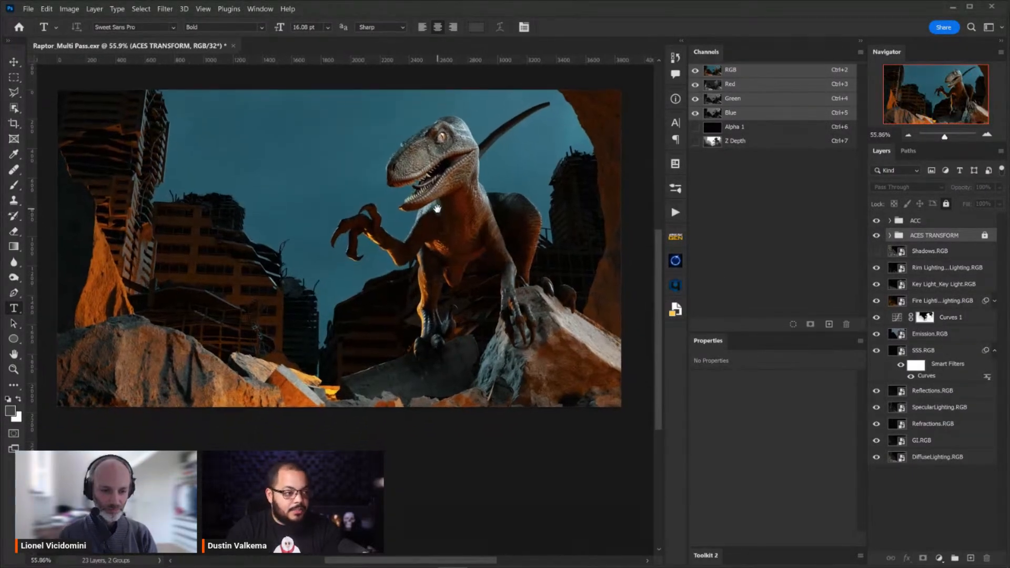
key(d)
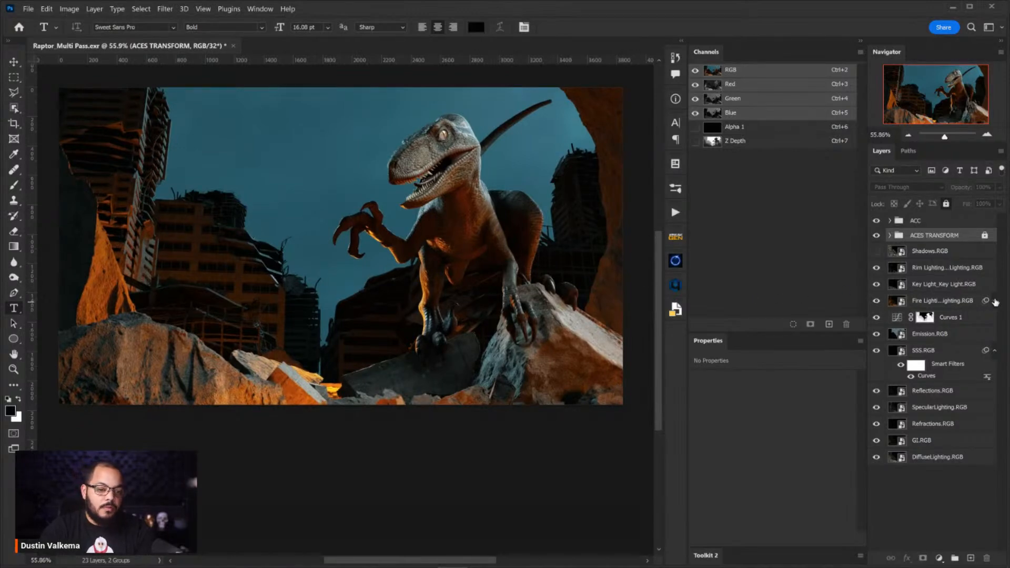
Set the saturation of Fire Lighting's Hue/Saturation smart filter to +11 and collapse the Fire Lighting and SSS smart filter lists.
click(994, 300)
click(902, 316)
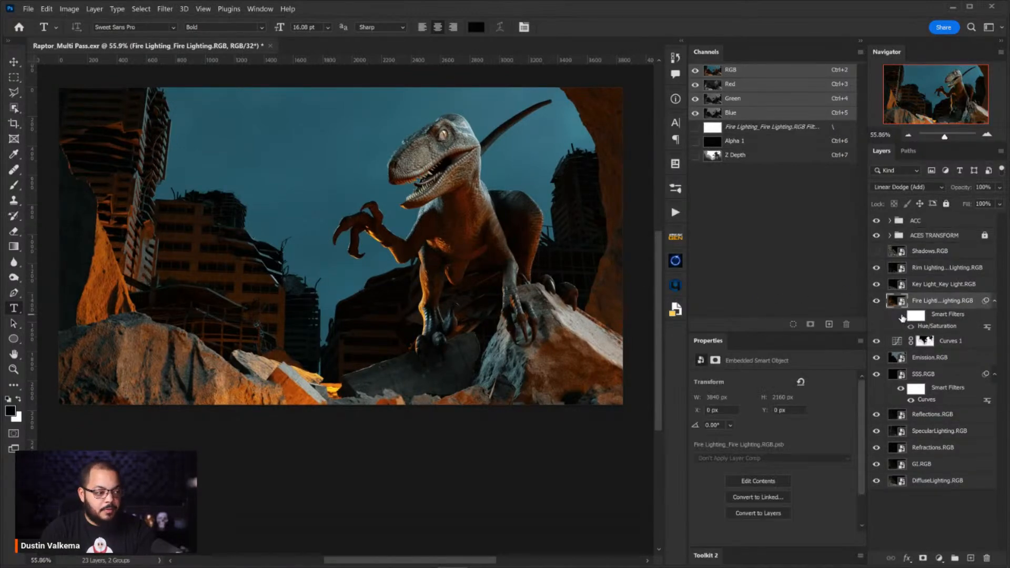
click(901, 317)
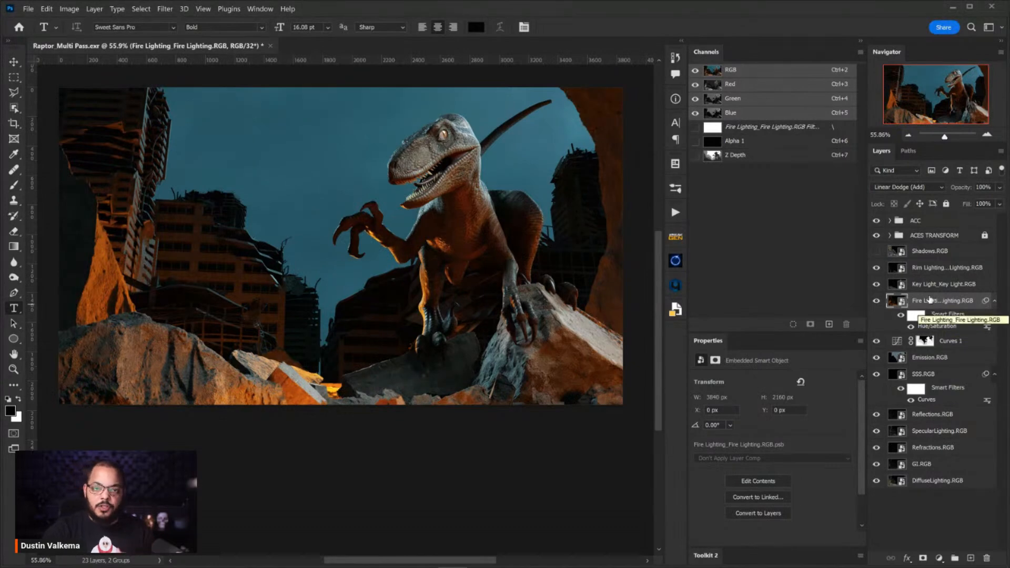
double_click(934, 326)
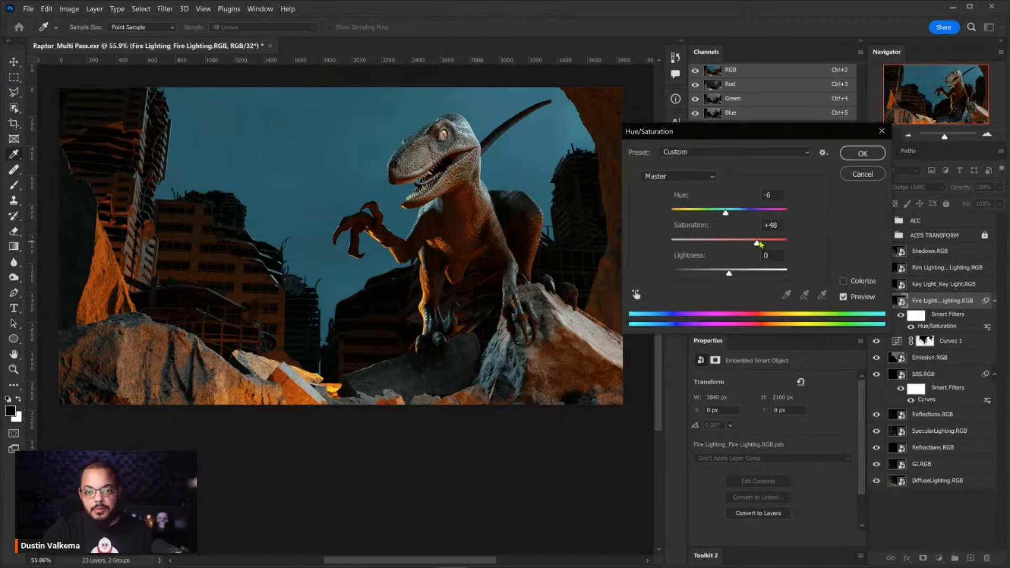
drag(756, 243, 736, 245)
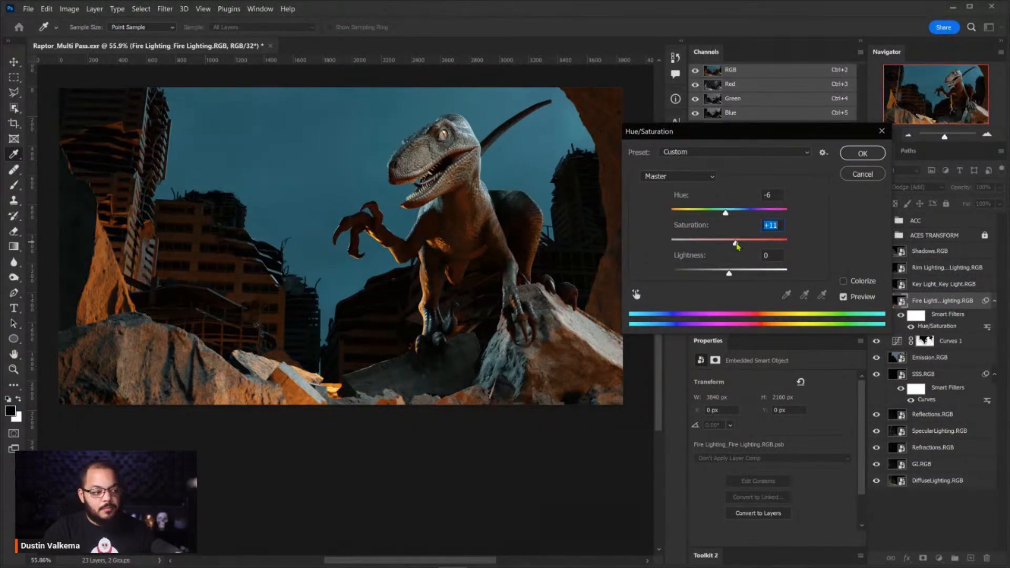
click(858, 153)
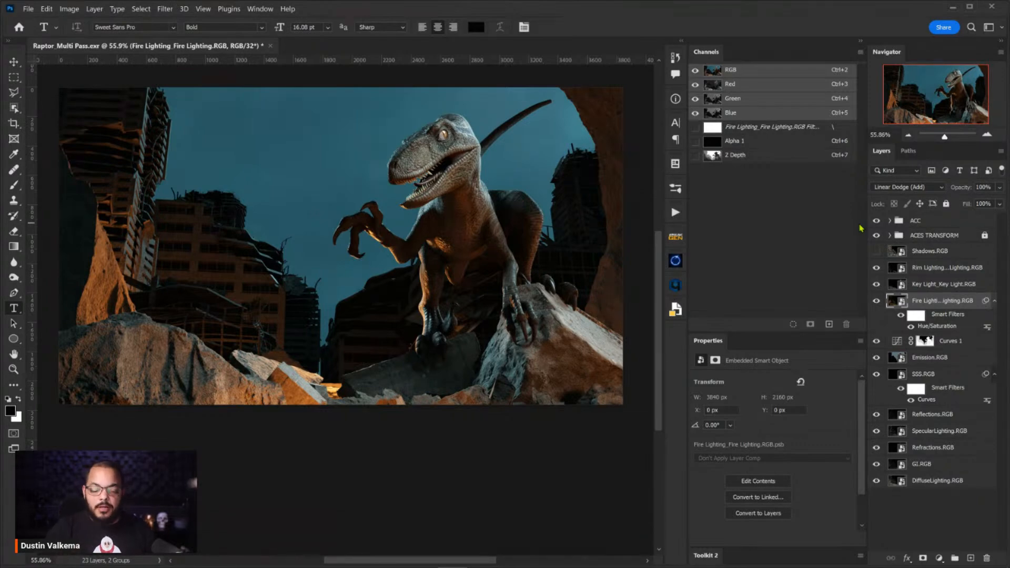
click(994, 300)
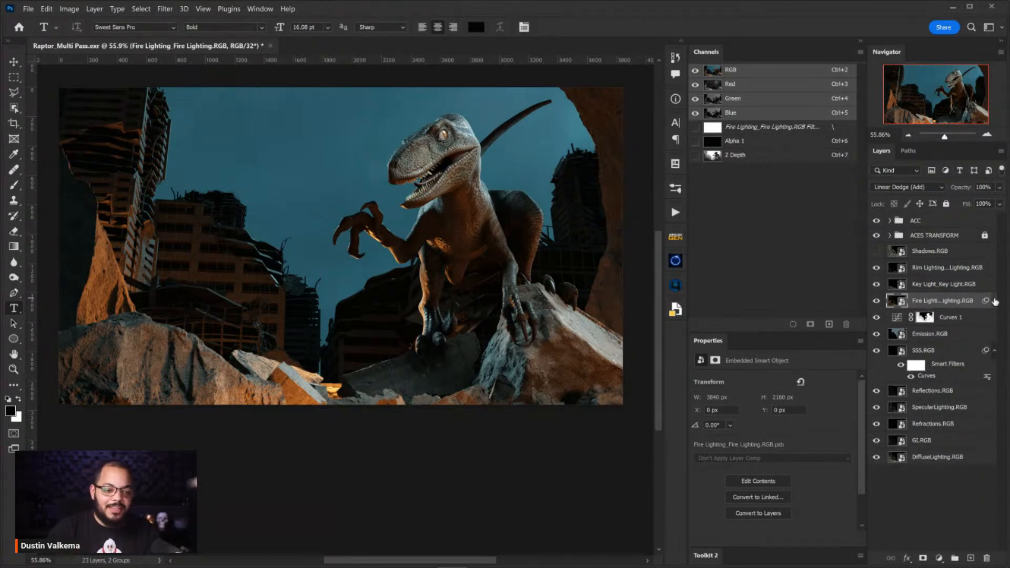
click(995, 350)
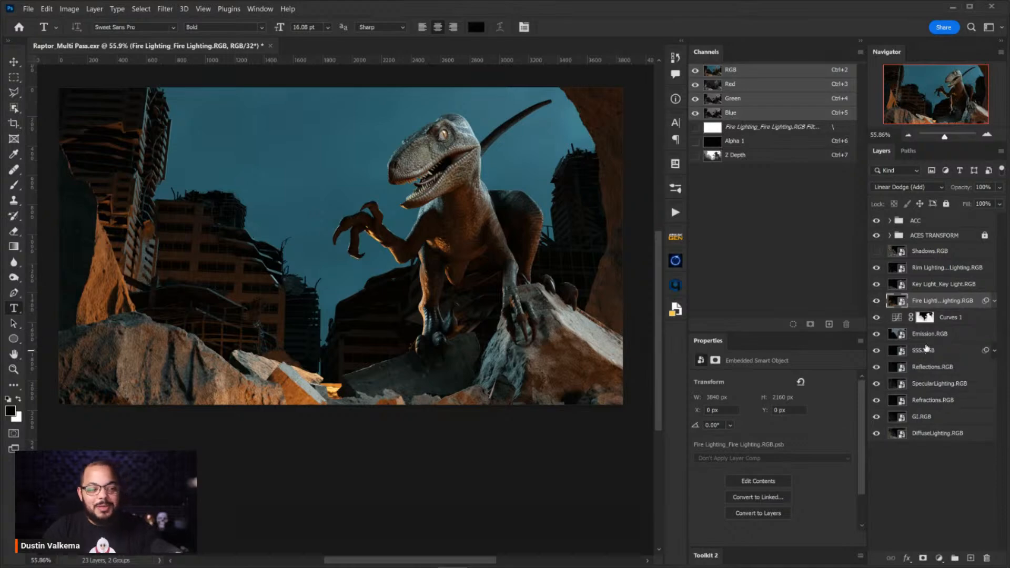
Load the Z Depth channel as a selection and return to the RGB composite view.
click(943, 323)
click(925, 317)
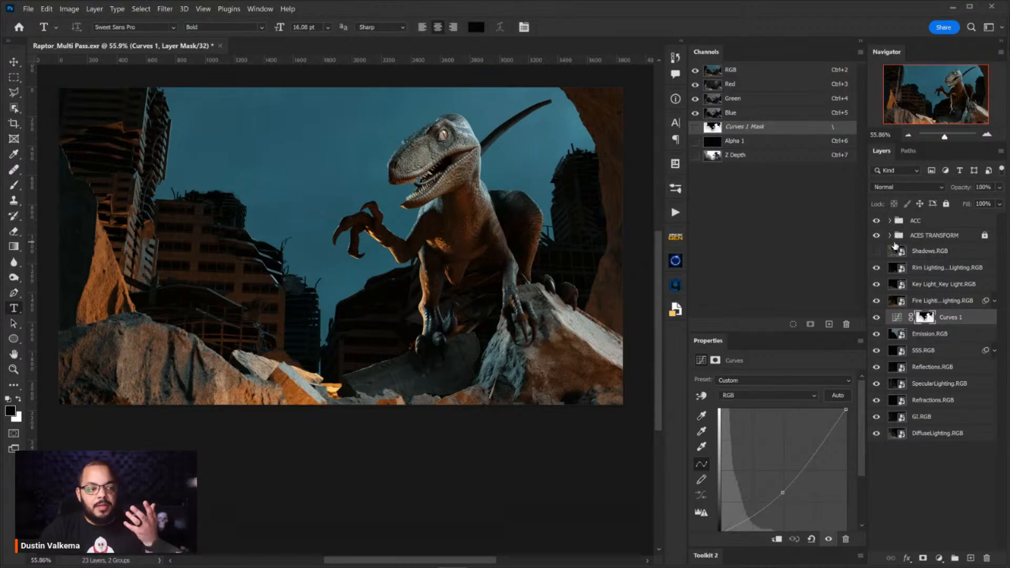
click(734, 156)
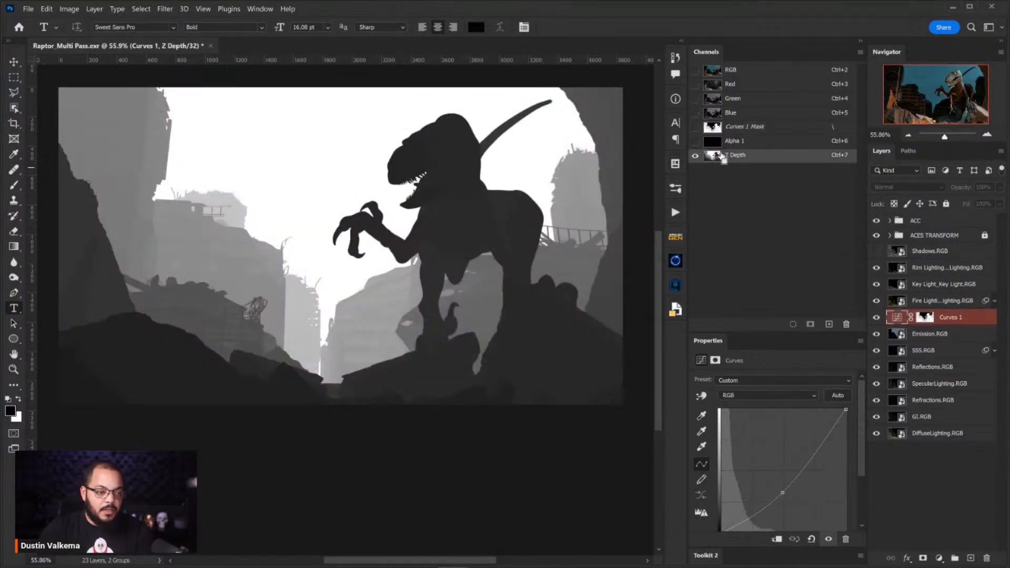
ctrl+click(711, 155)
click(734, 74)
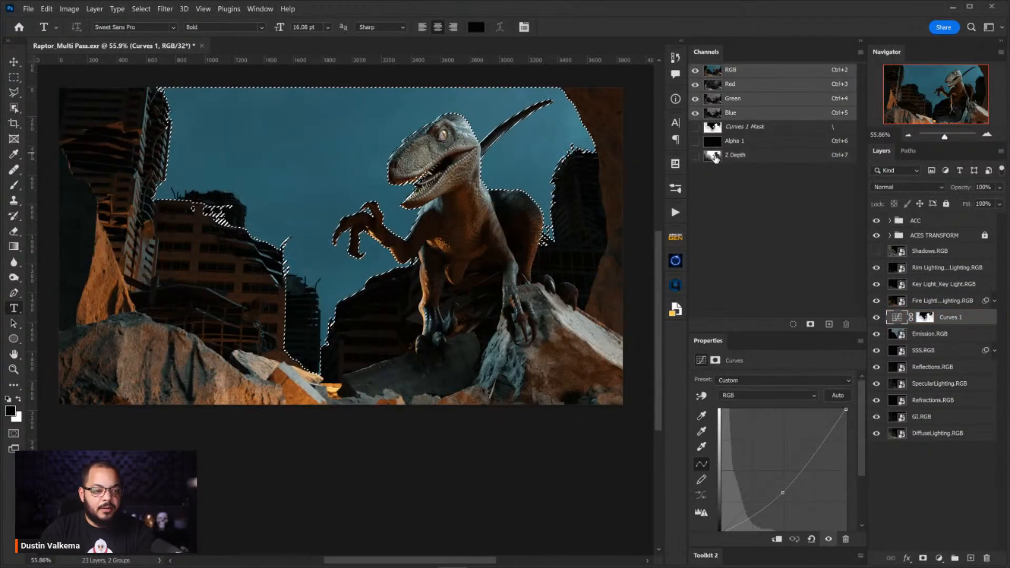
Create a layer group named FX directly above the Rim Lighting layer.
click(922, 269)
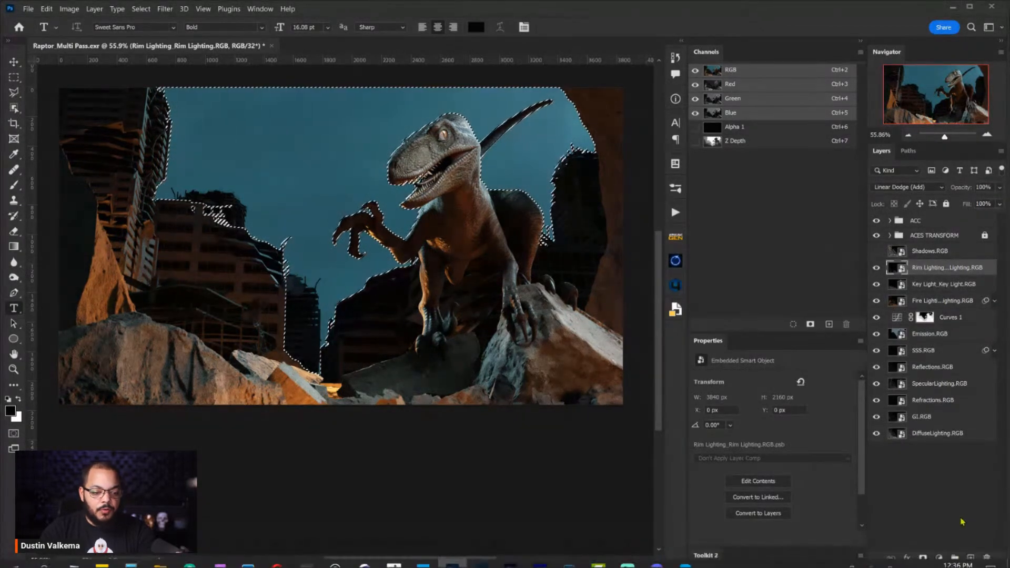
click(955, 559)
double_click(919, 266)
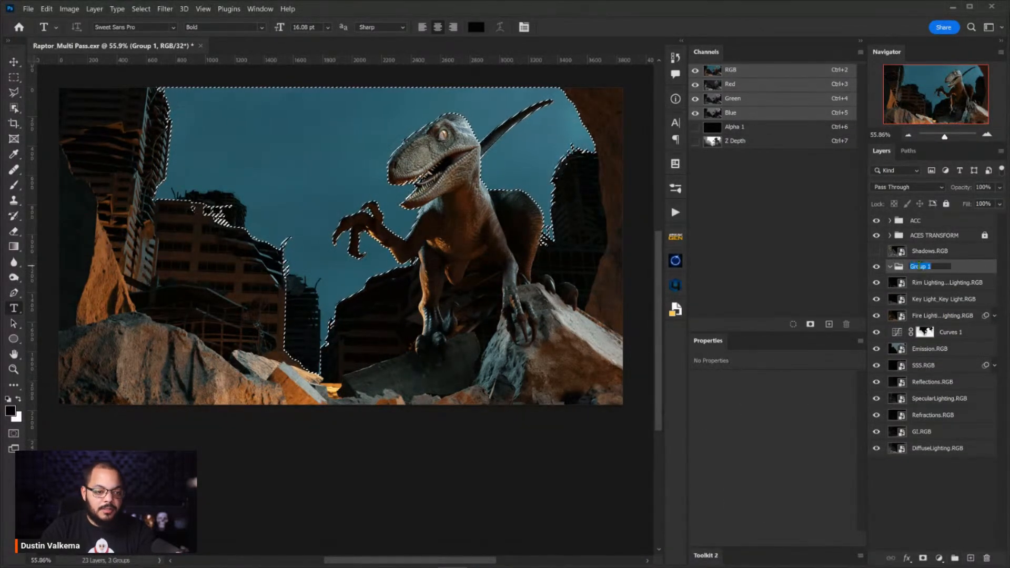
text(FX)
key(Return)
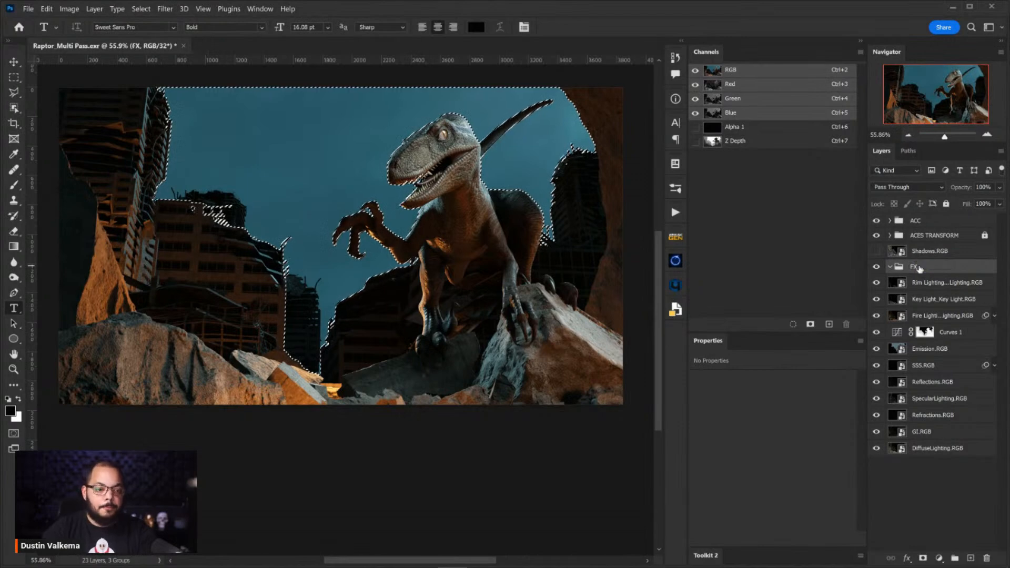
Add a solid color fill masked by the depth selection inside FX, colored H 196, S 20, B 48, at 90% opacity.
click(940, 558)
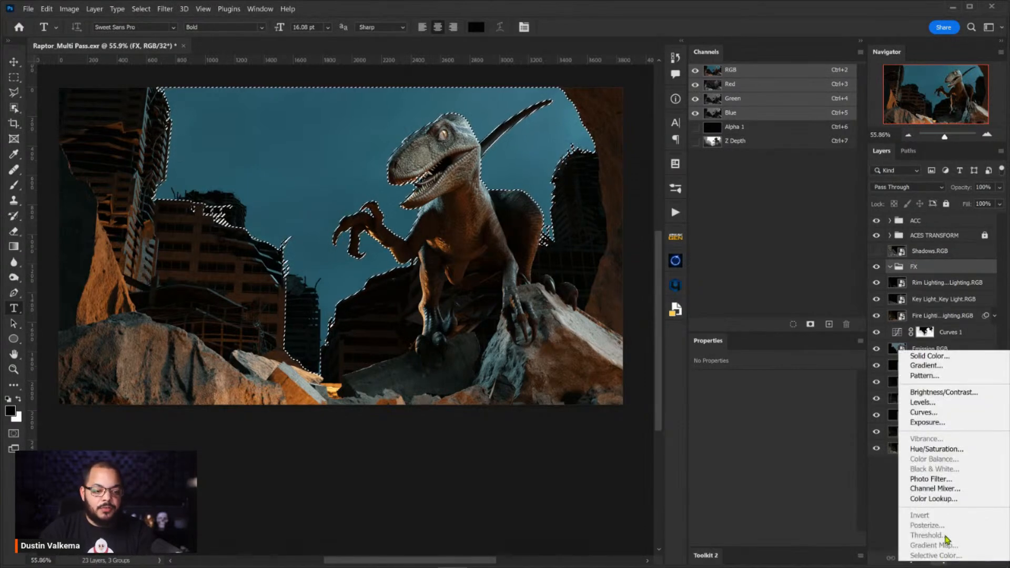
click(951, 360)
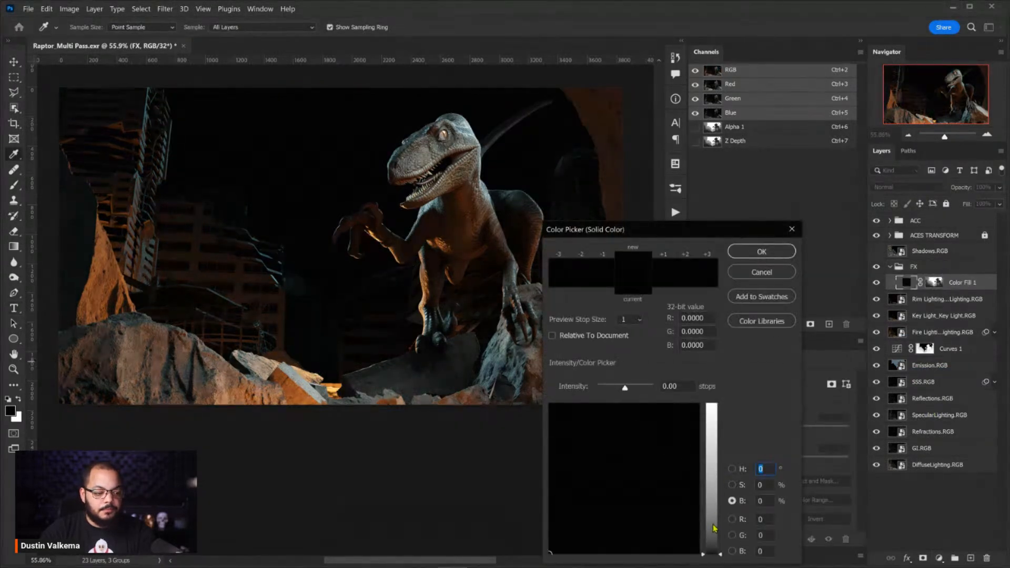
click(714, 505)
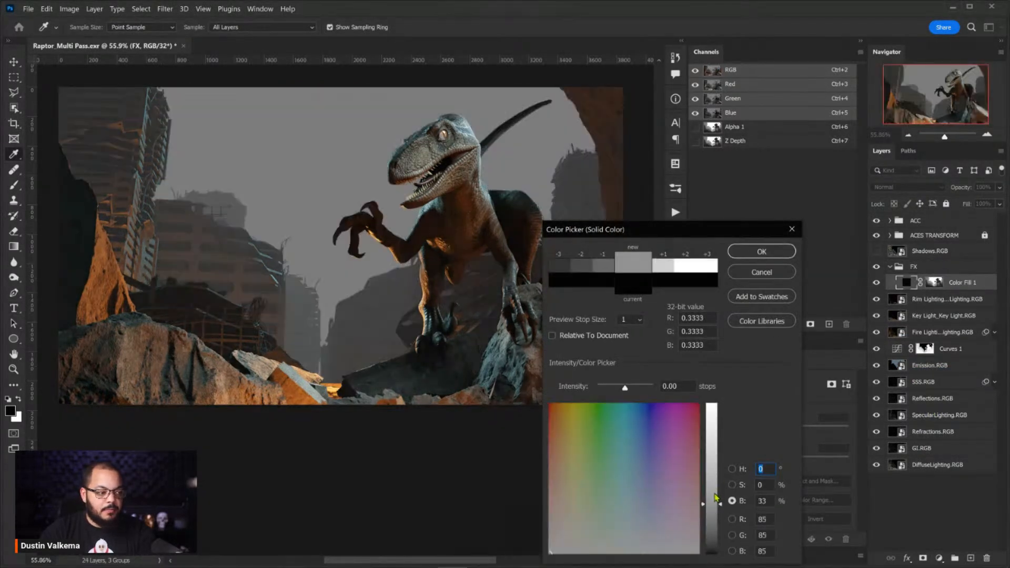
click(631, 524)
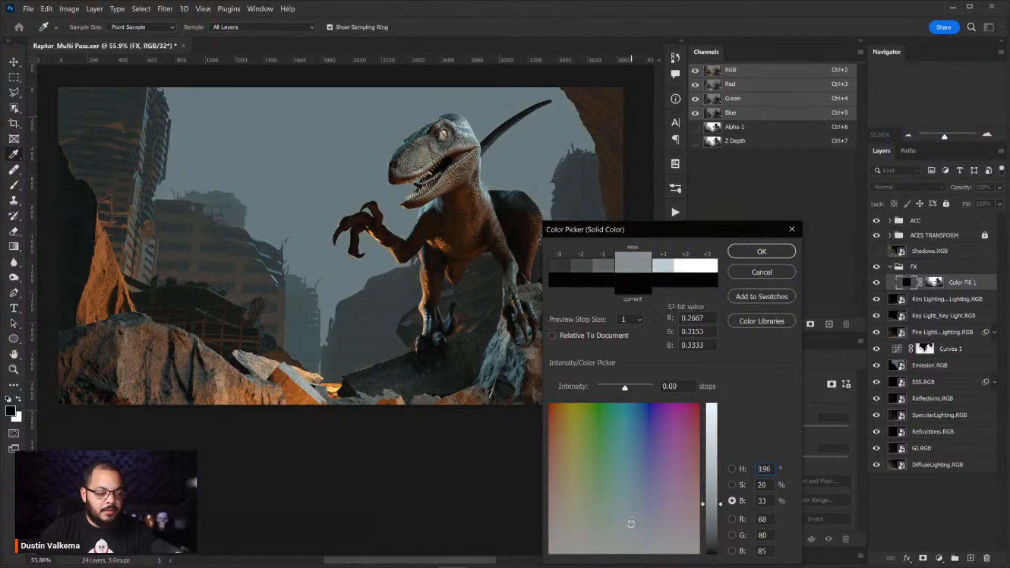
click(712, 499)
drag(713, 497, 713, 483)
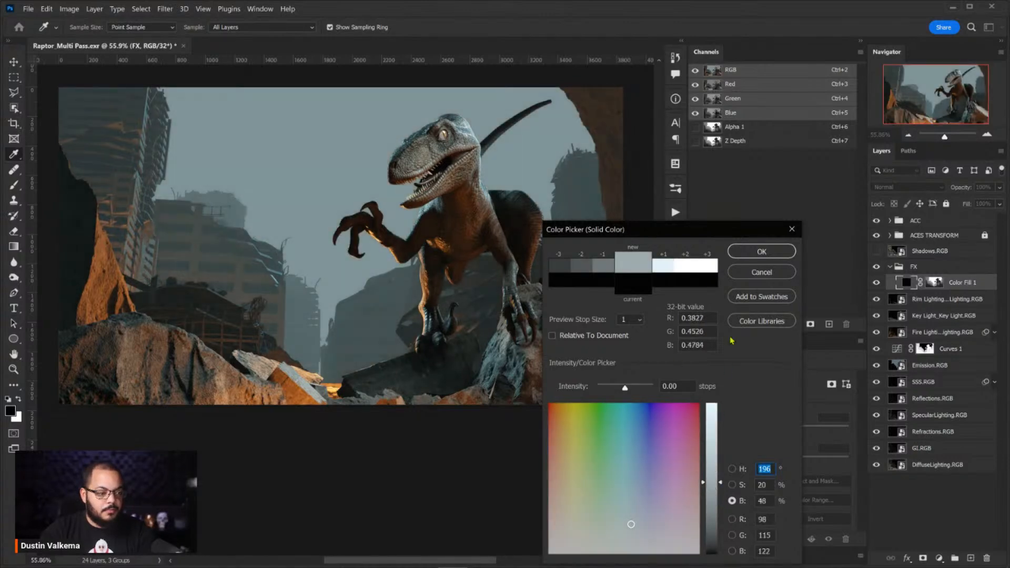
click(761, 251)
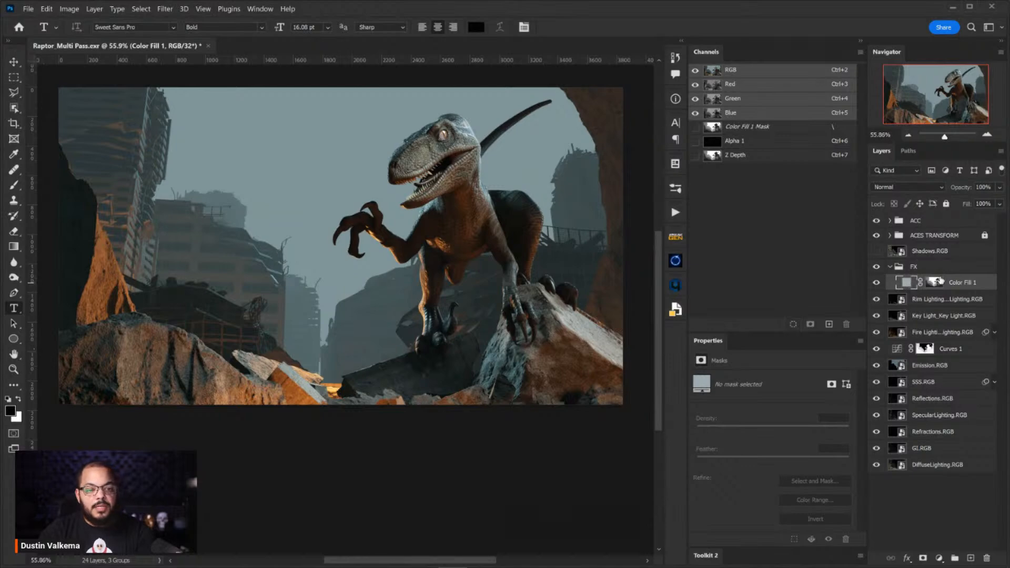
drag(990, 186, 974, 187)
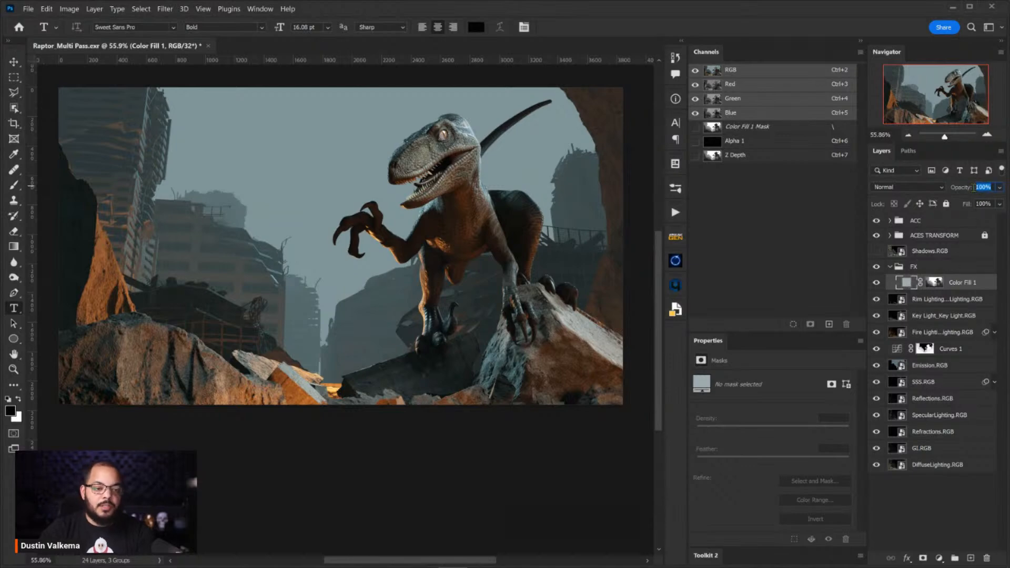
text(90)
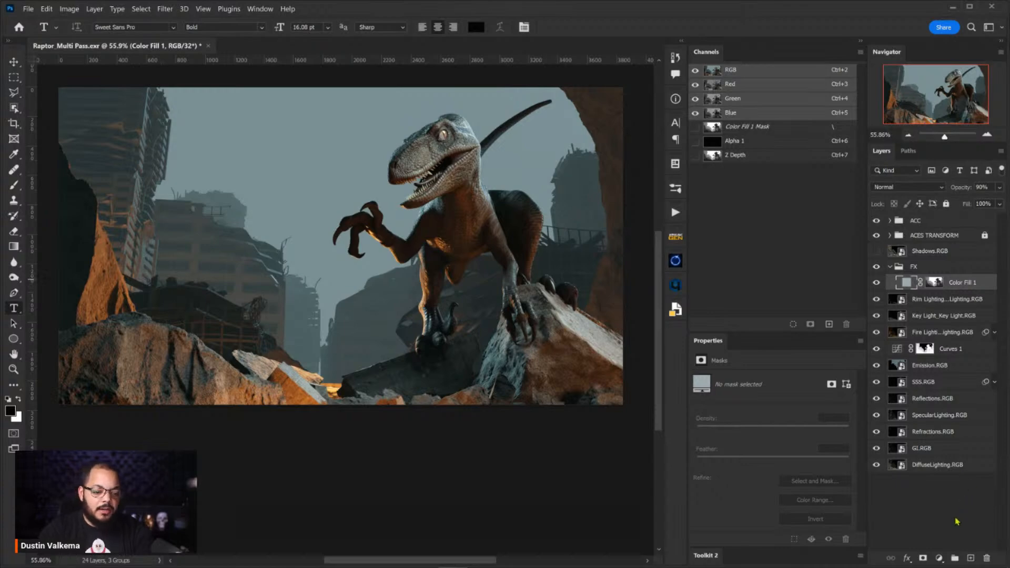
Add a gradient fill layer above the color fill and sample the sky's blue-grey for the gradient's starting color stop.
click(940, 559)
click(918, 363)
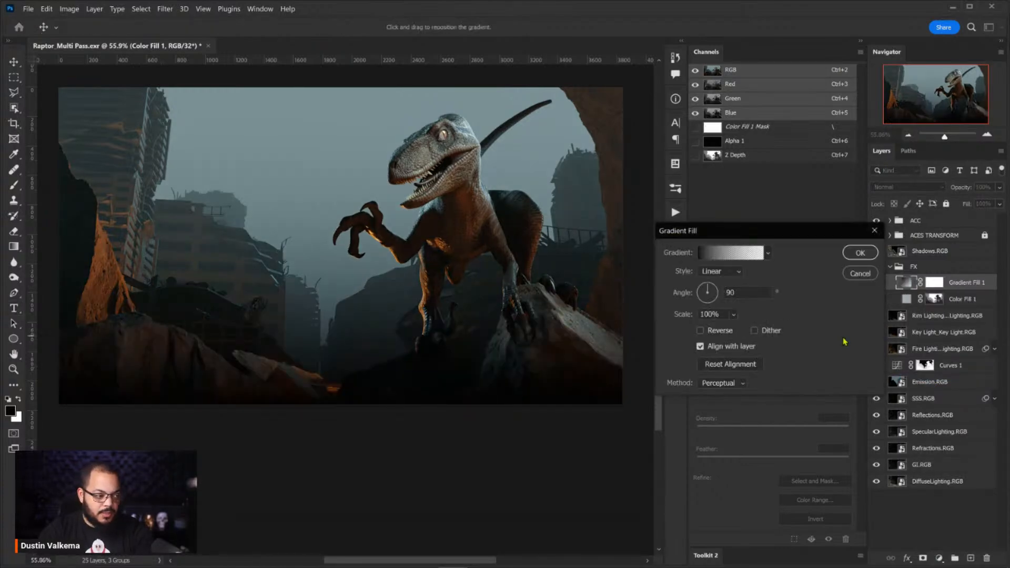
click(707, 258)
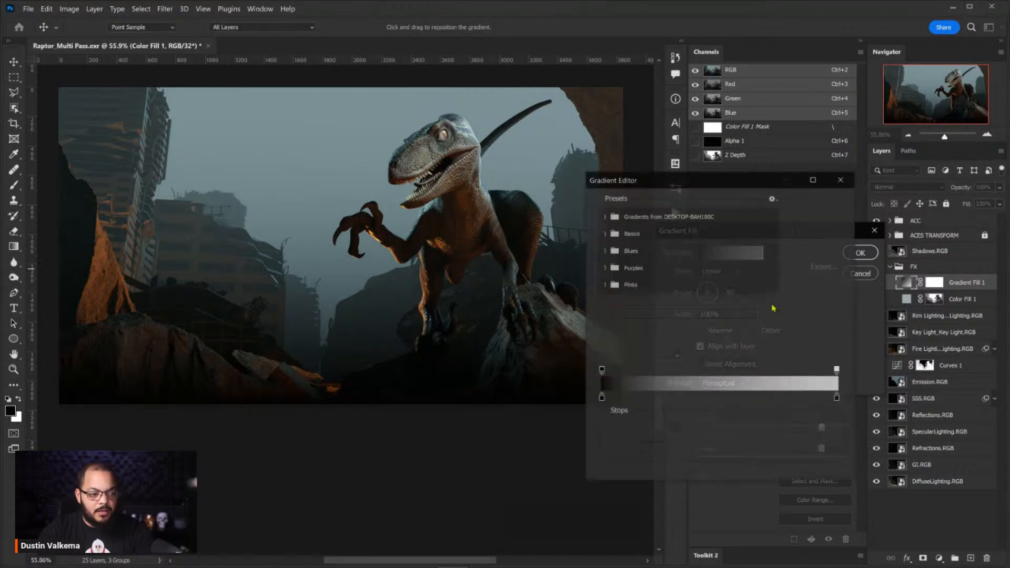
click(601, 398)
click(653, 451)
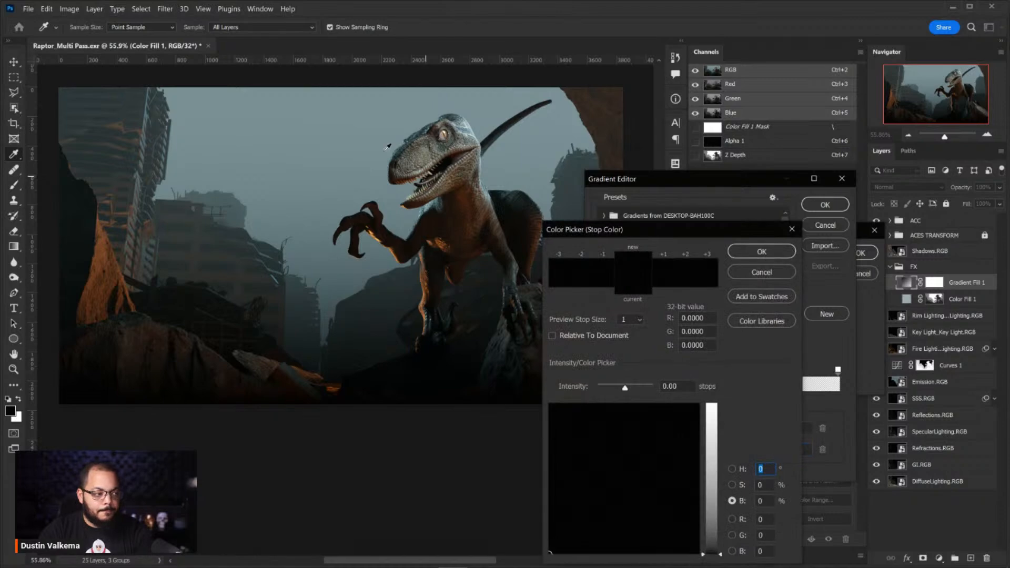
click(393, 90)
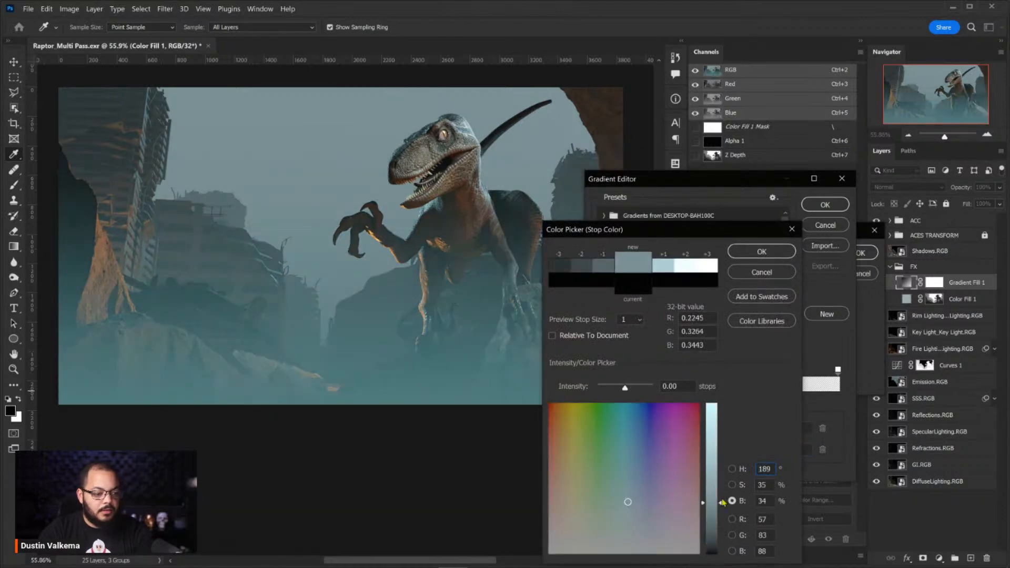
Lighten and desaturate the gradient's starting stop to H 188, S 19, B 56, and apply the gradient fill.
drag(722, 506, 713, 469)
click(625, 517)
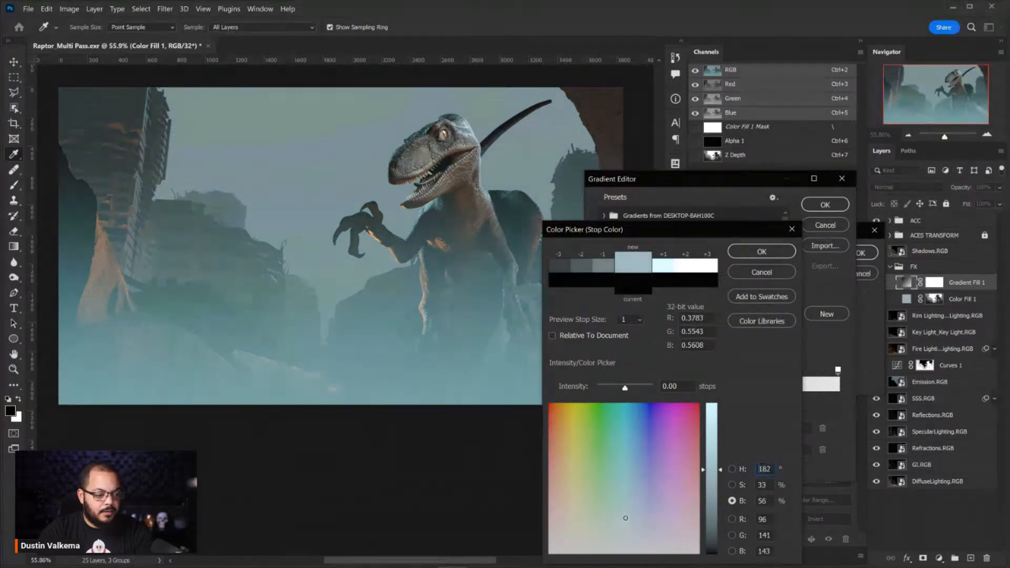
click(627, 525)
drag(627, 525, 628, 524)
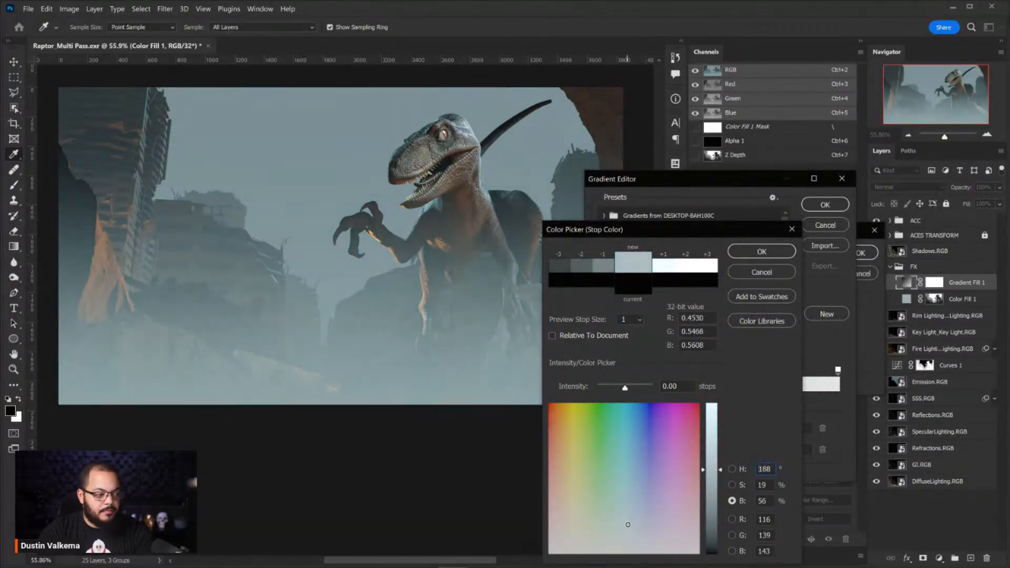
click(766, 255)
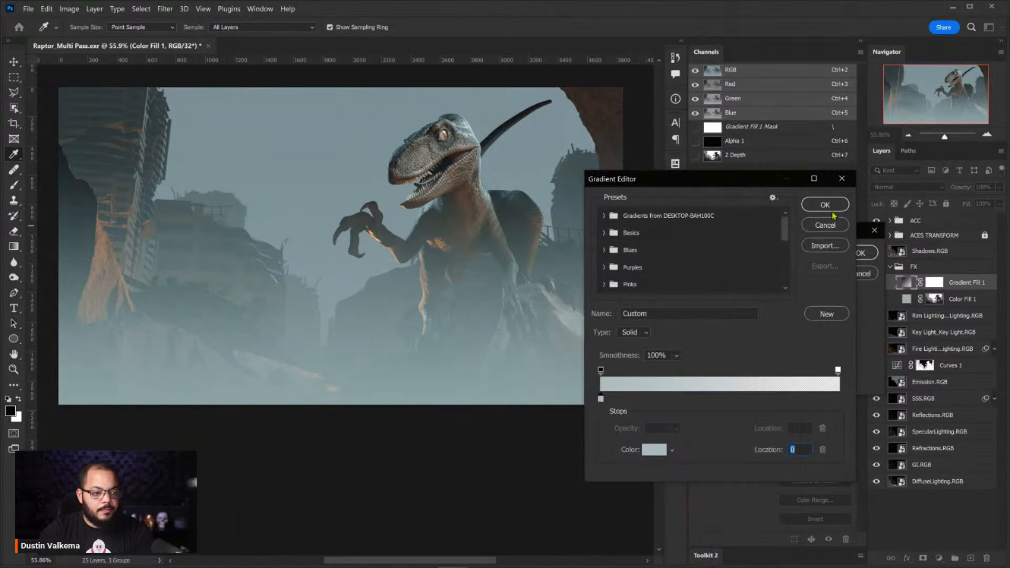
click(825, 204)
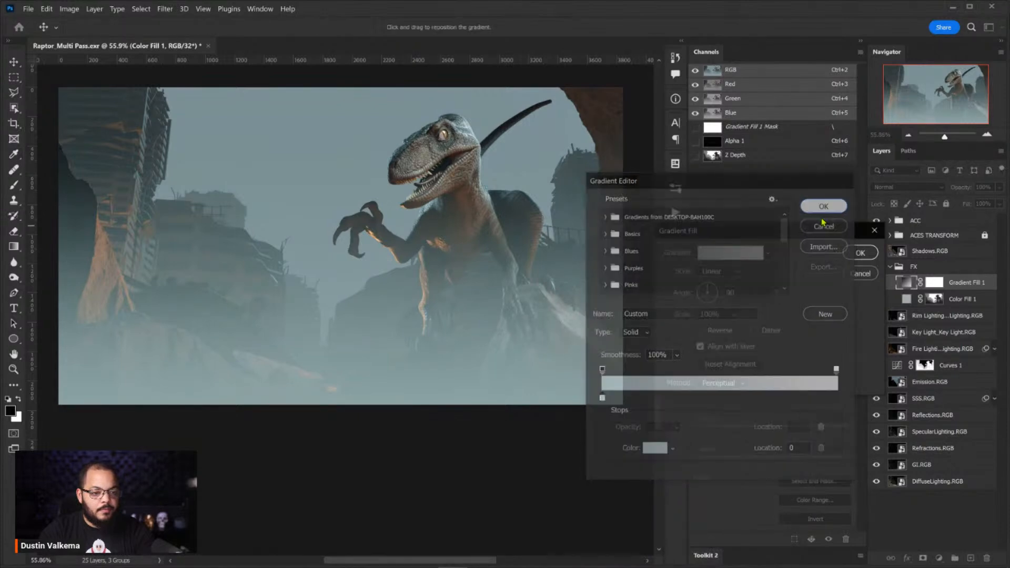
click(860, 253)
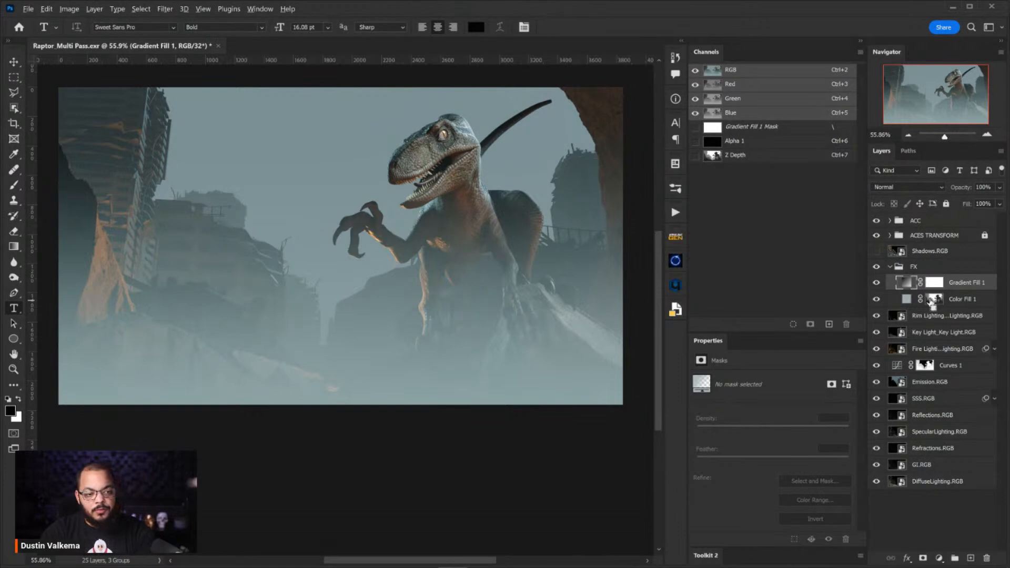
Copy the color fill's depth mask onto the gradient fill layer, and group both fill layers as FOG.
drag(936, 301, 933, 284)
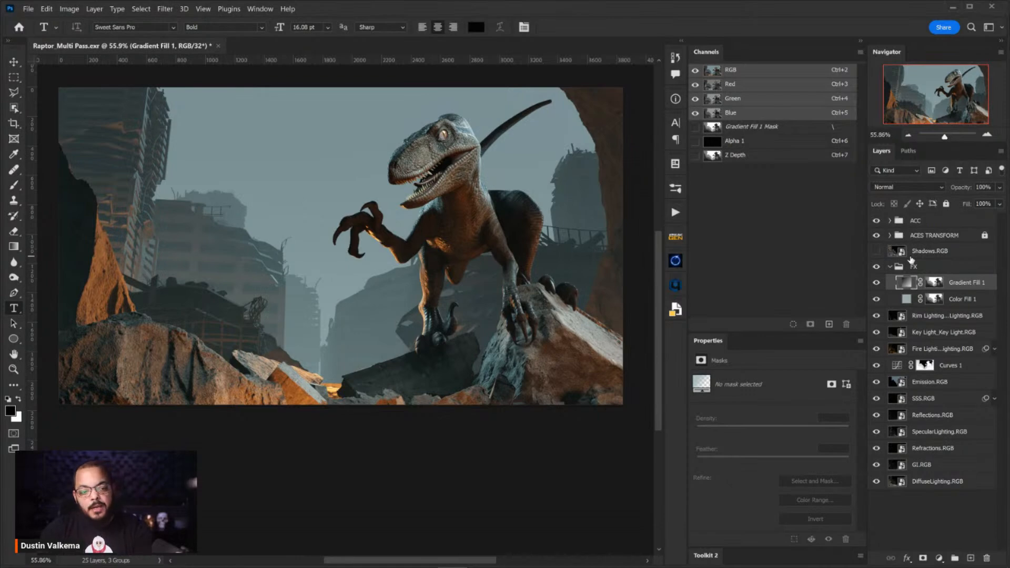
shift+click(955, 301)
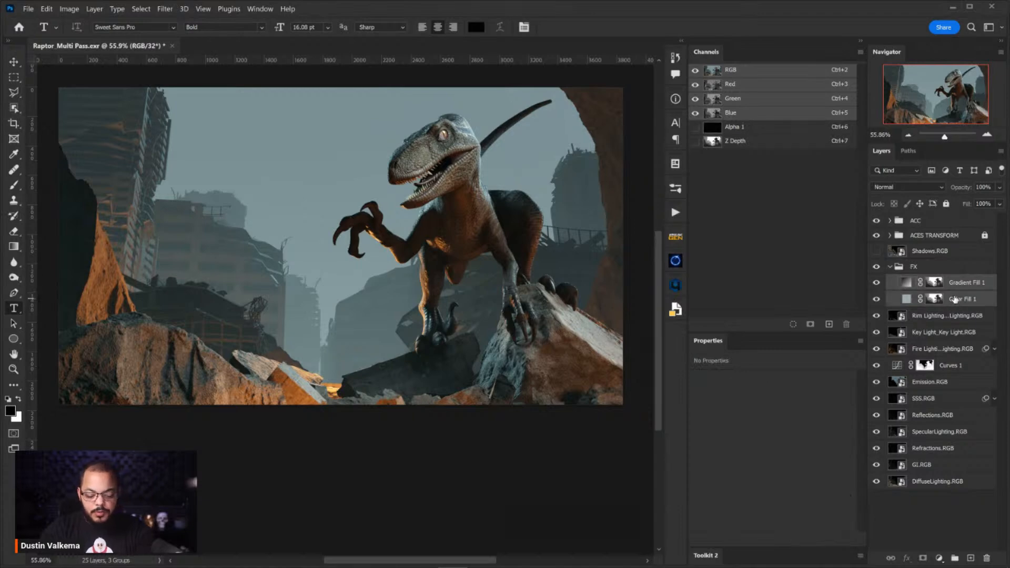
key(ctrl+g)
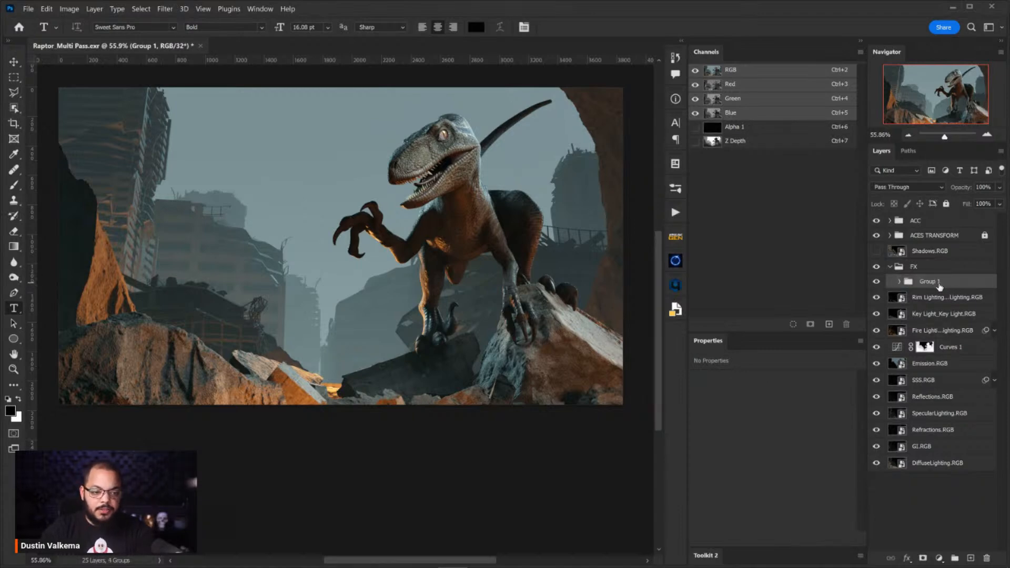
double_click(926, 282)
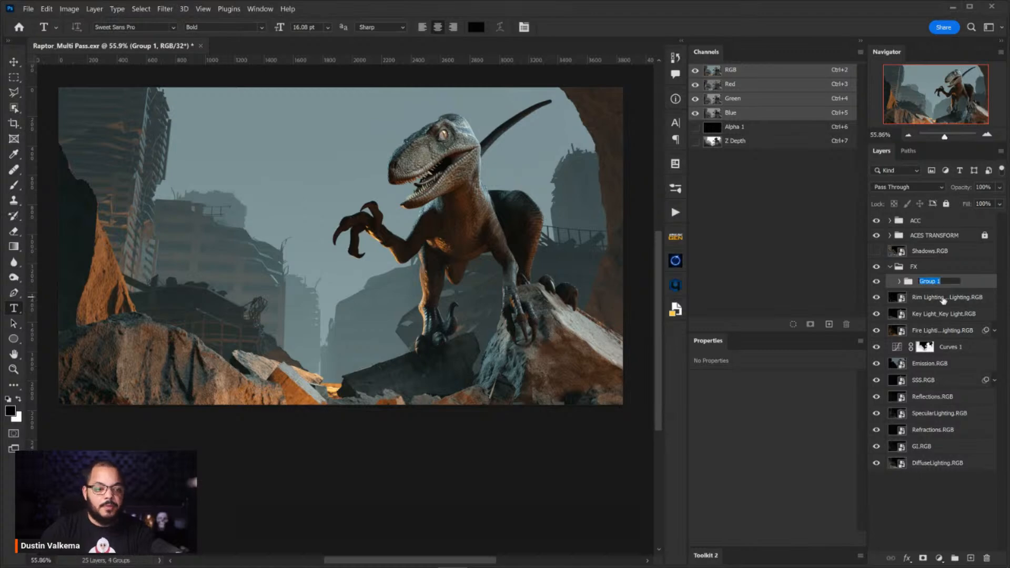
text(FOG)
key(Return)
Move the gradient fill's mask onto the FOG group and delete the color fill's own layer mask.
click(899, 281)
click(955, 300)
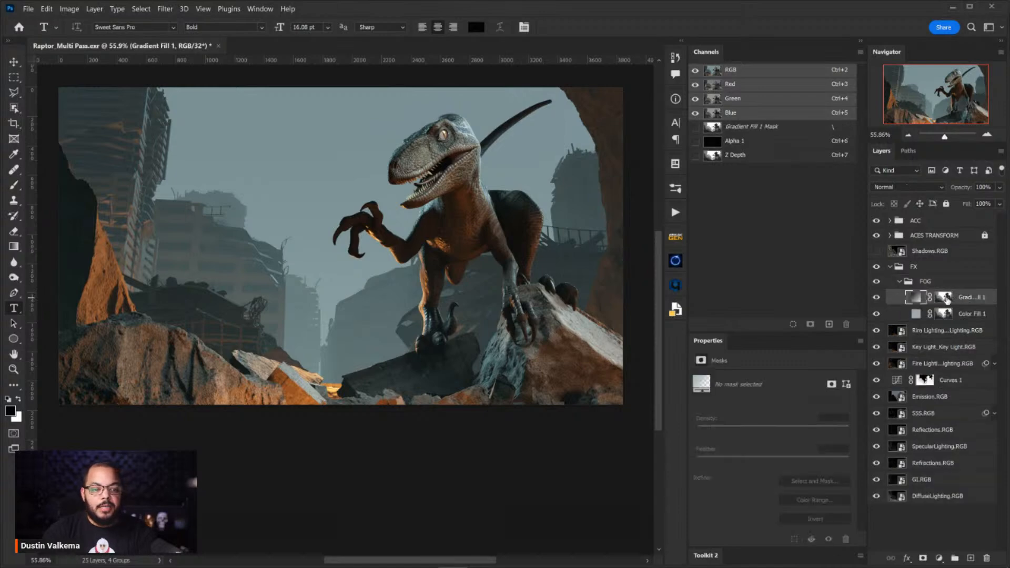
drag(942, 301, 933, 283)
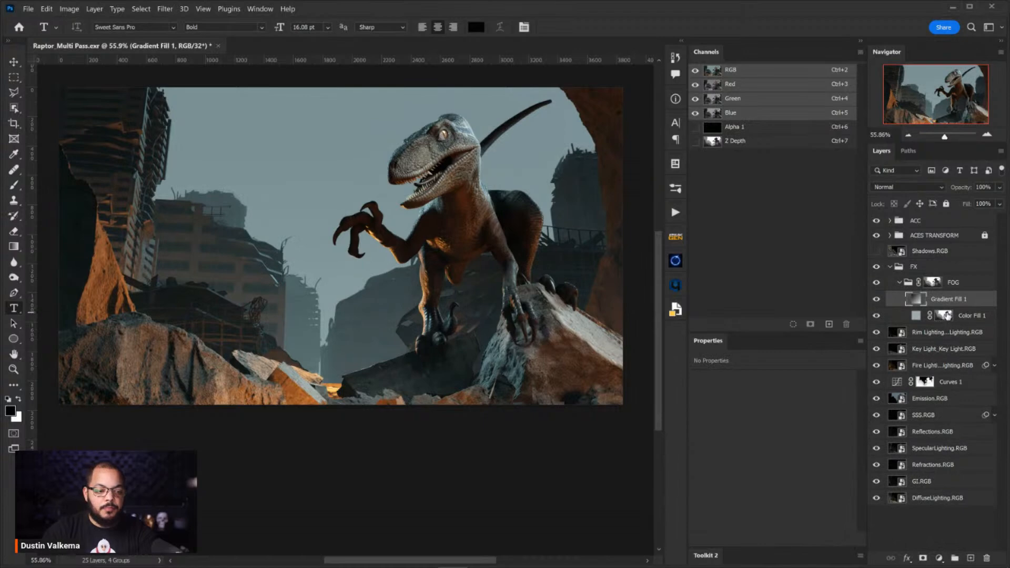
right_click(945, 315)
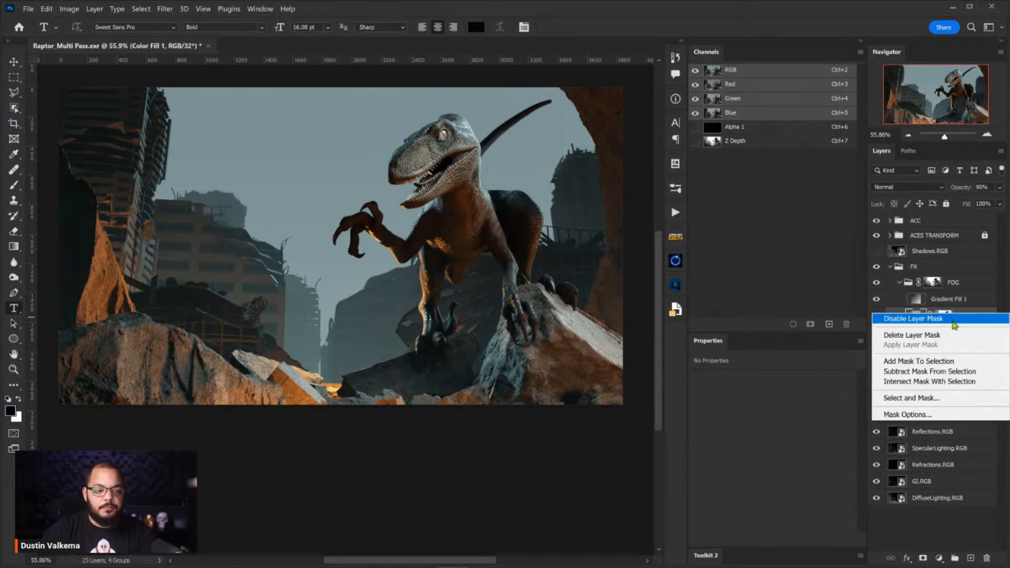
click(923, 335)
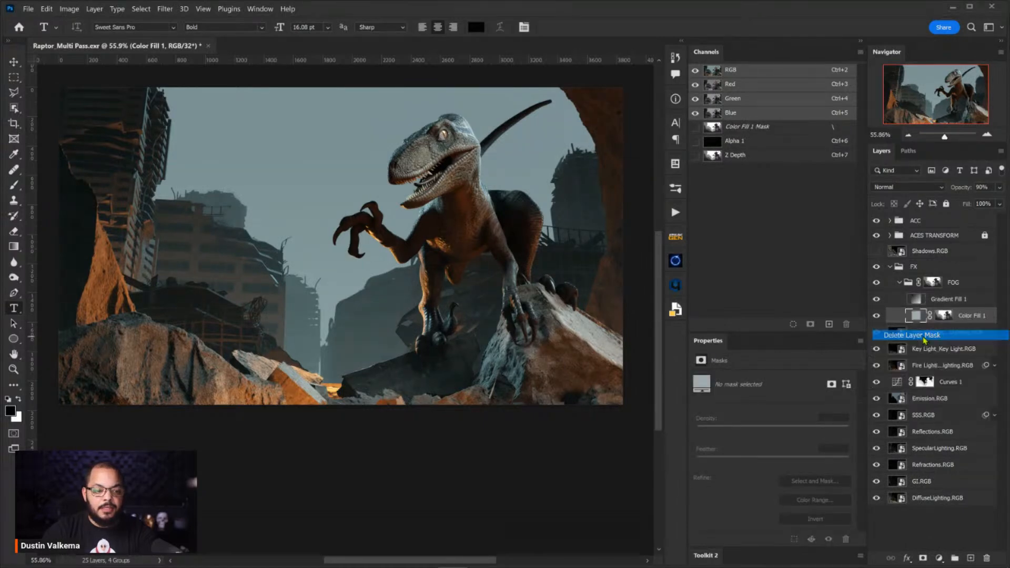
click(877, 283)
click(878, 284)
Set the gradient fill's scale to 50%.
click(918, 299)
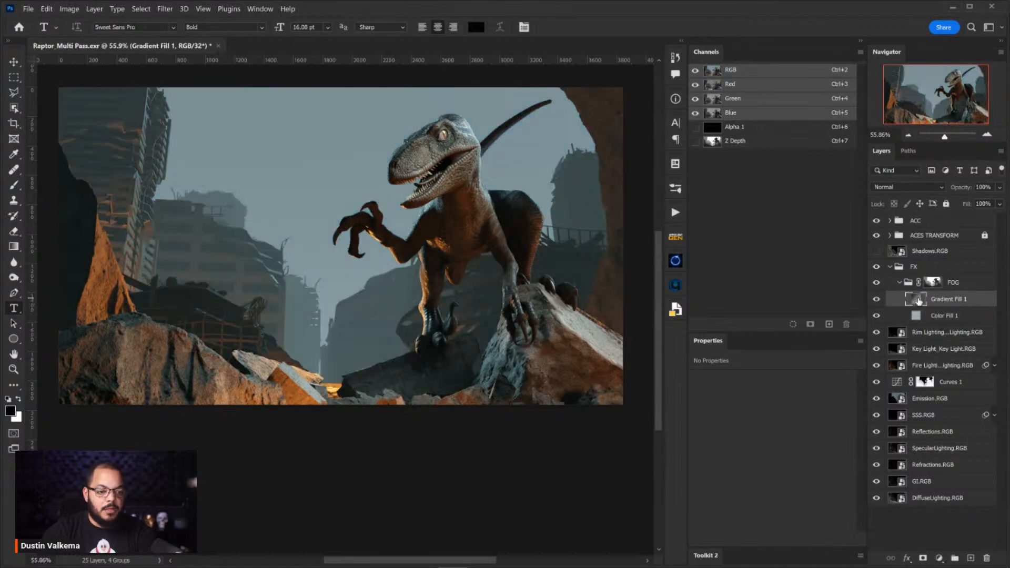
double_click(918, 299)
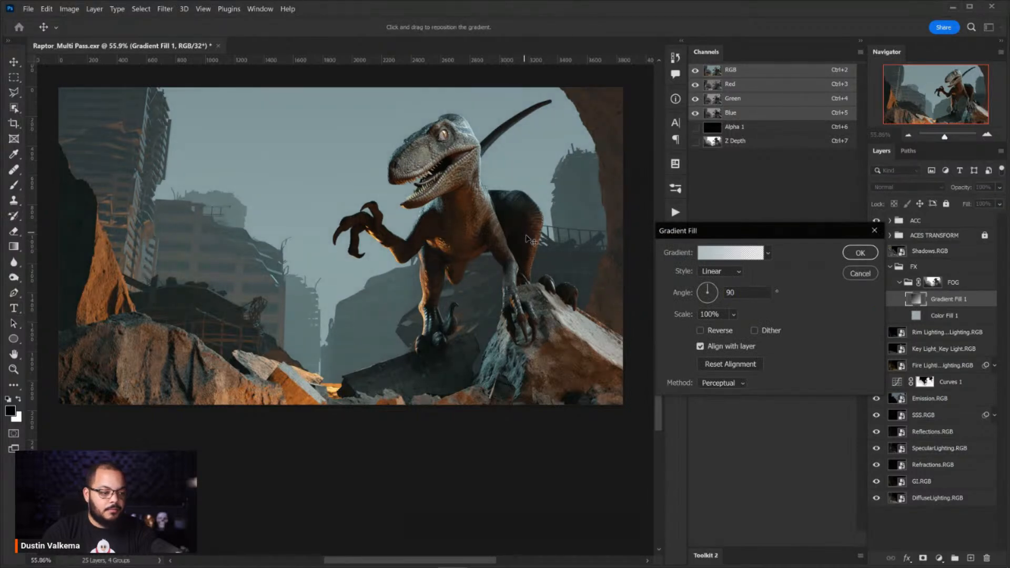
click(683, 315)
text(50)
key(Return)
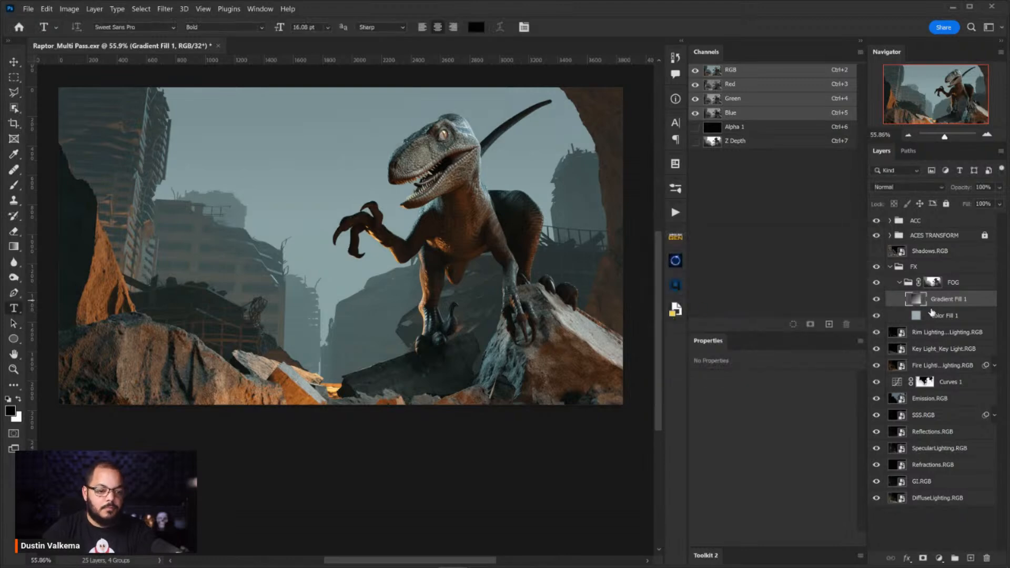
Reposition the fog gradient on the canvas and set its scale to 62%.
double_click(916, 299)
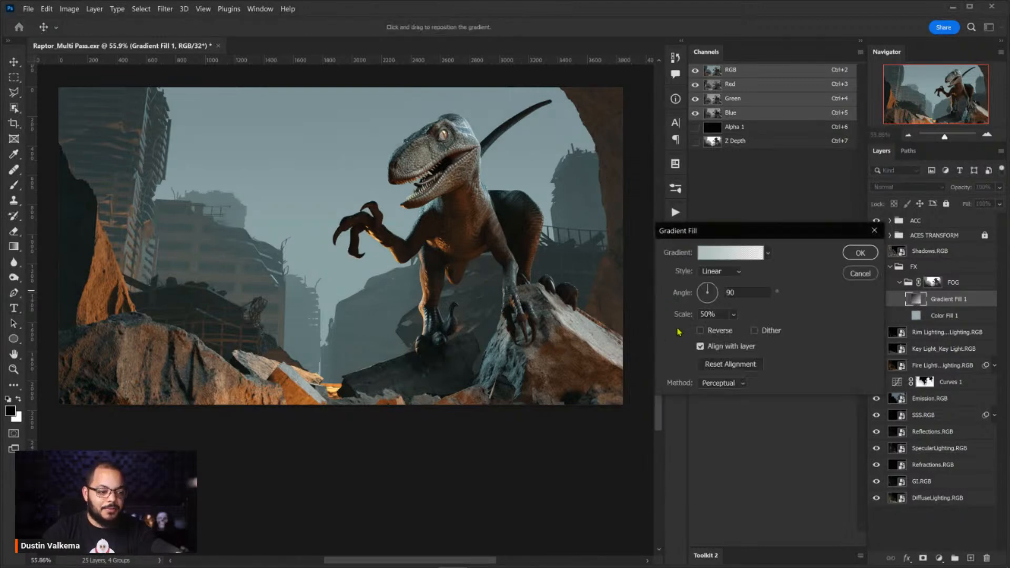
drag(420, 371, 473, 440)
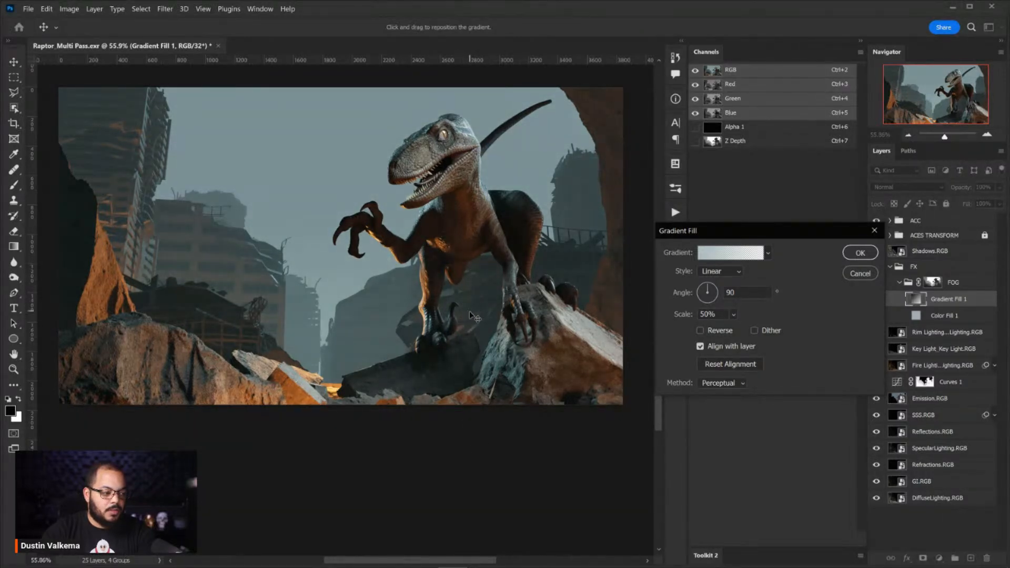
drag(683, 316, 689, 316)
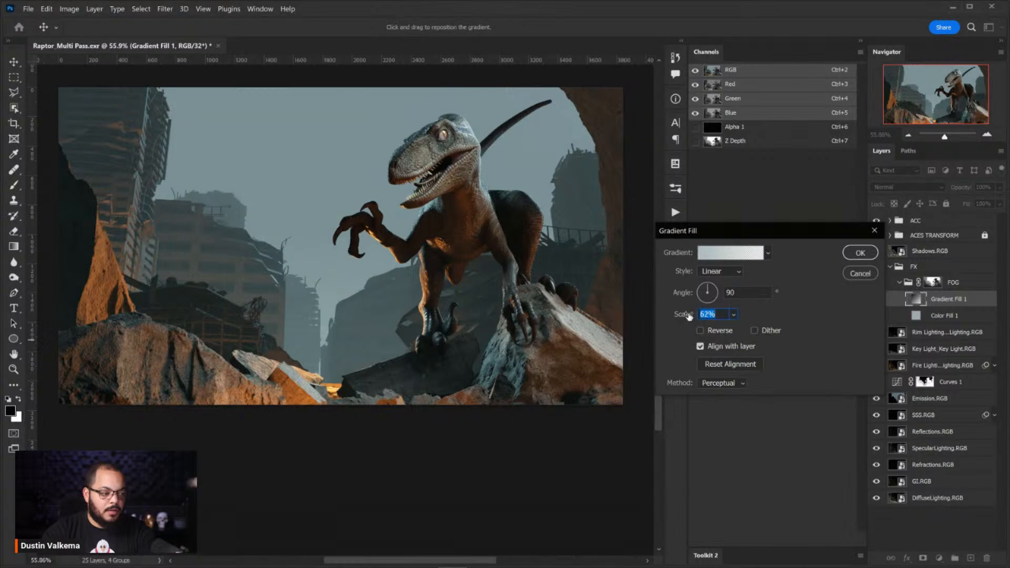
click(857, 253)
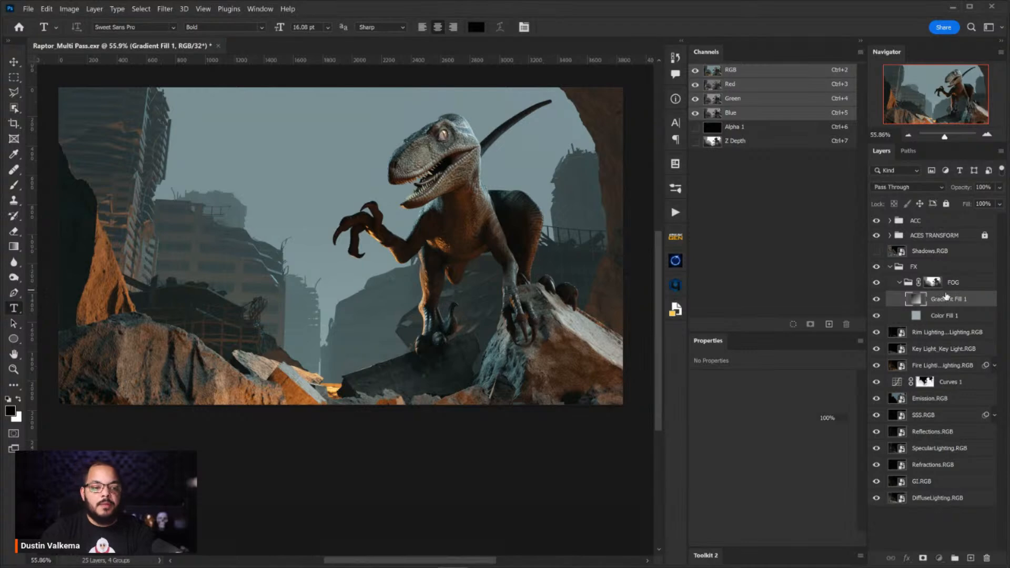
Brighten the FOG group's mask with Levels, setting the white input level to 91, and compare the image with and without the gradient fill.
click(931, 283)
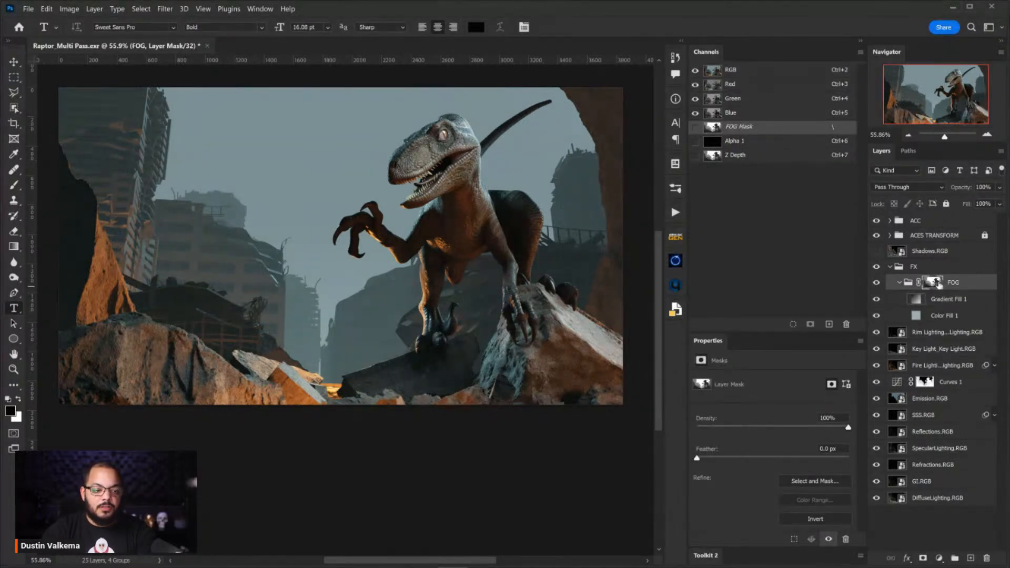
alt+click(932, 284)
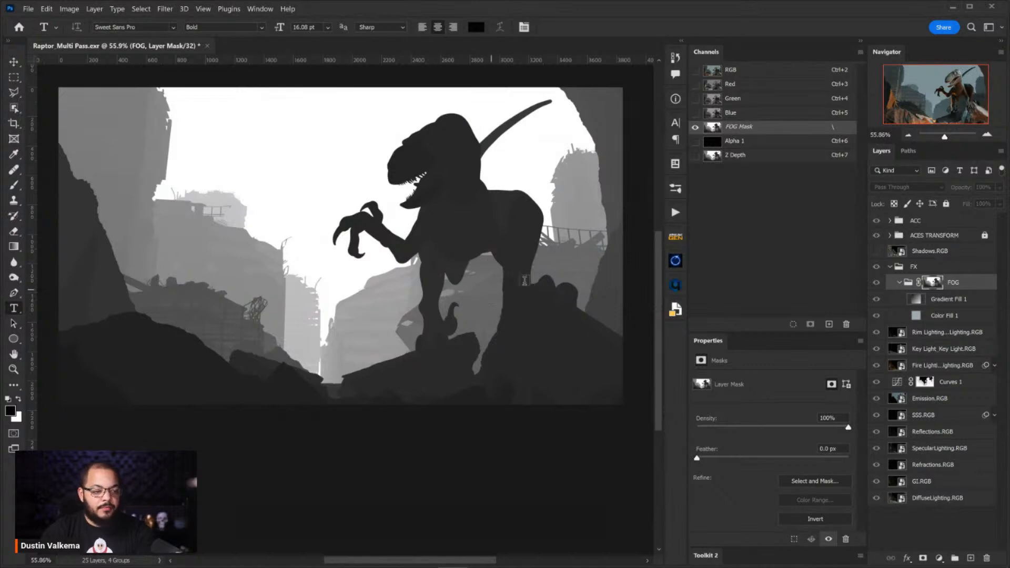
click(965, 287)
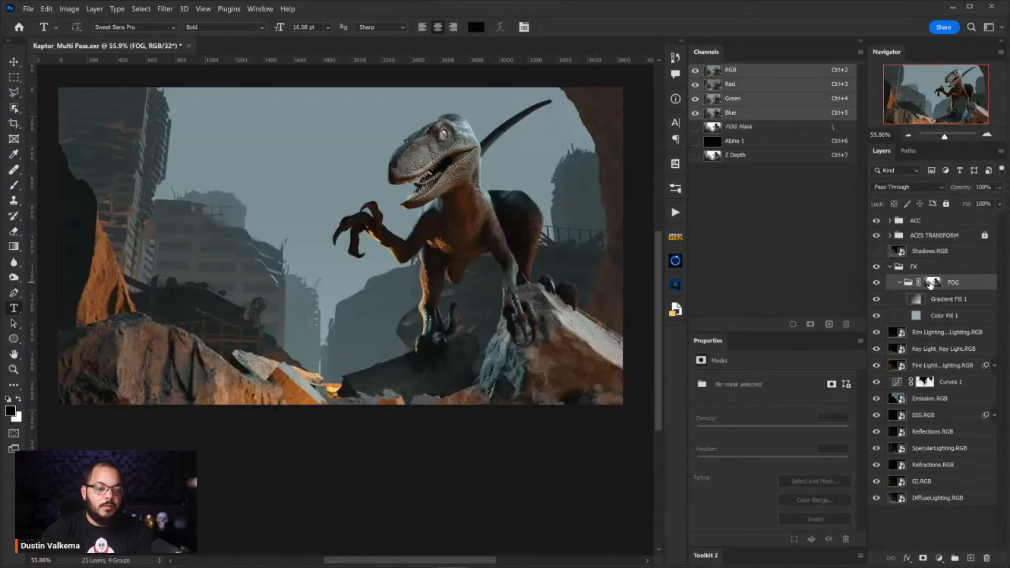
click(932, 284)
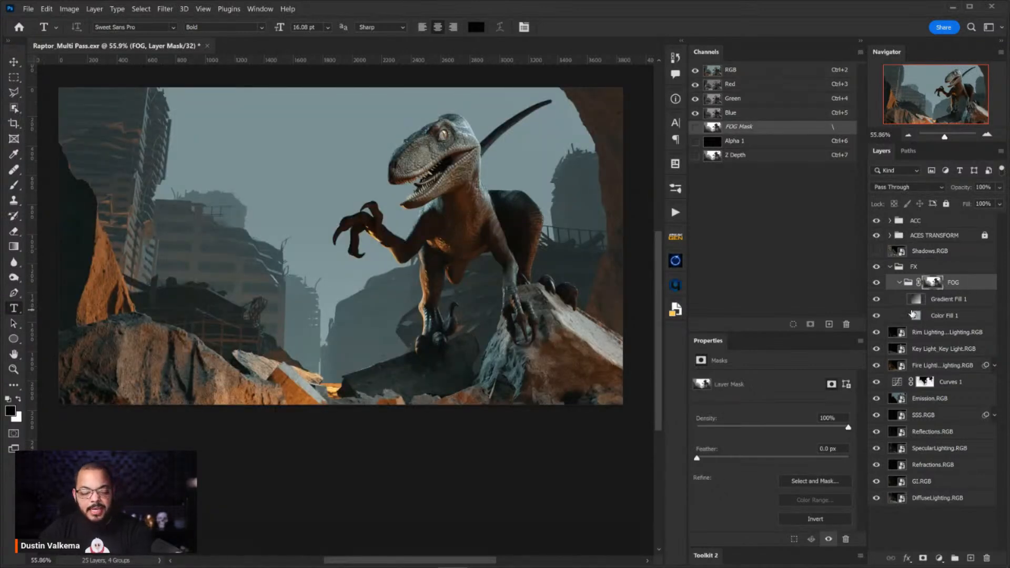
key(ctrl+l)
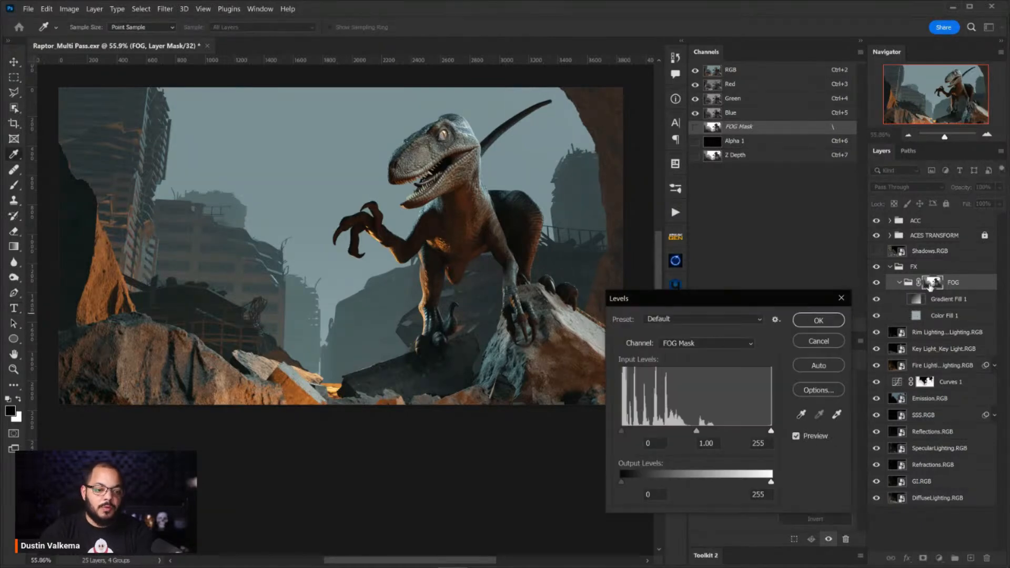
drag(770, 431, 691, 431)
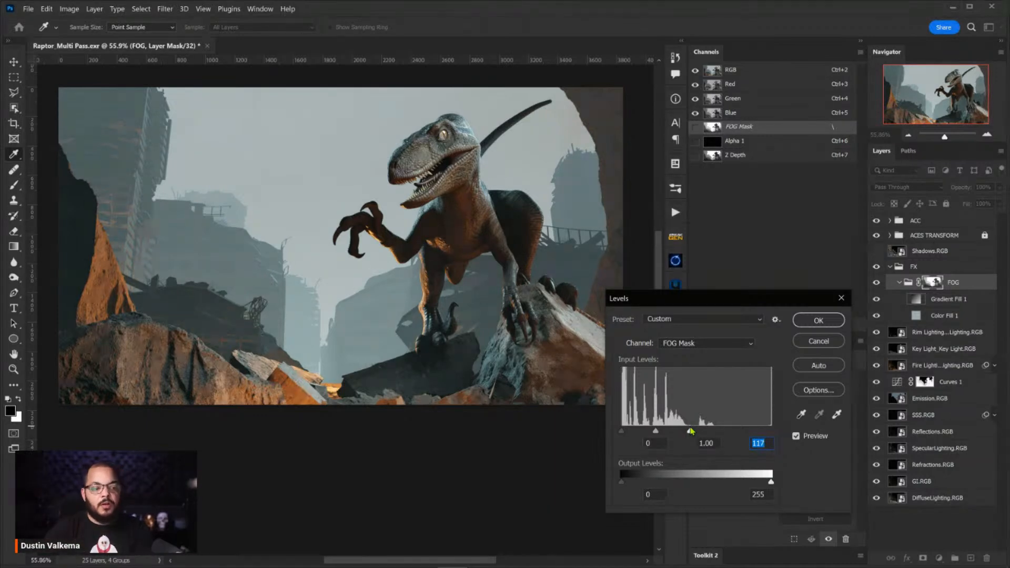
drag(692, 435, 672, 432)
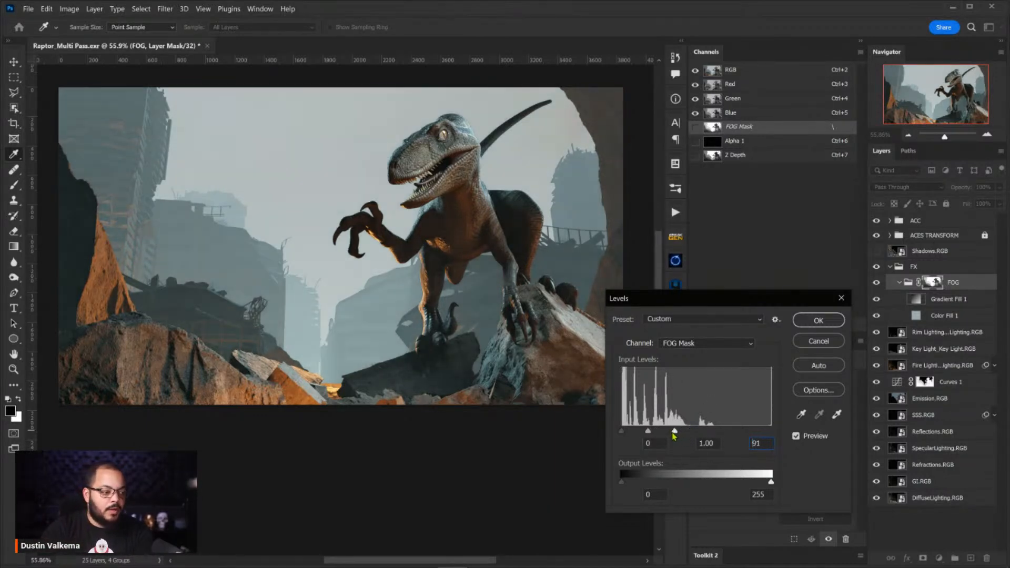
click(821, 320)
click(877, 300)
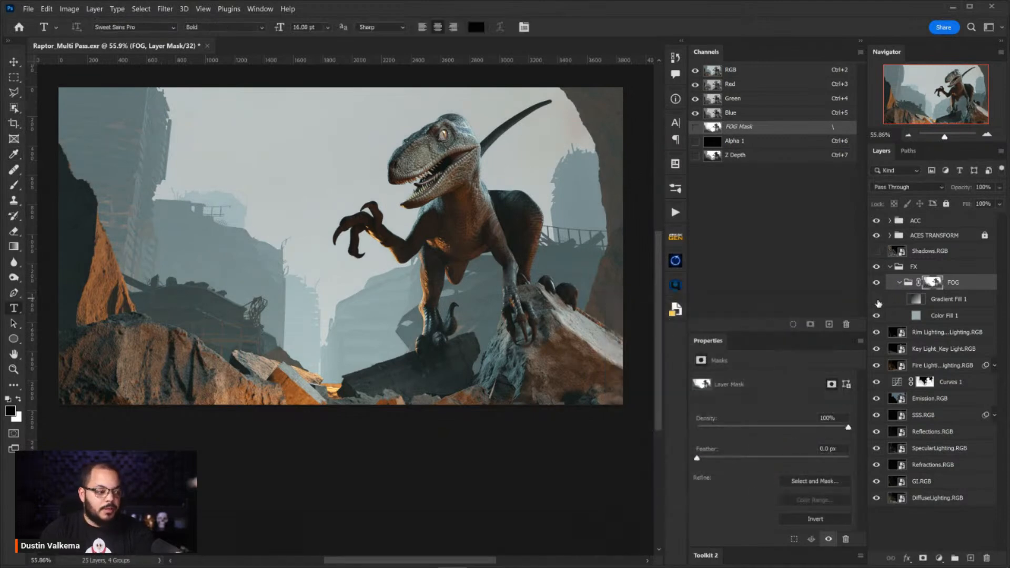
click(877, 300)
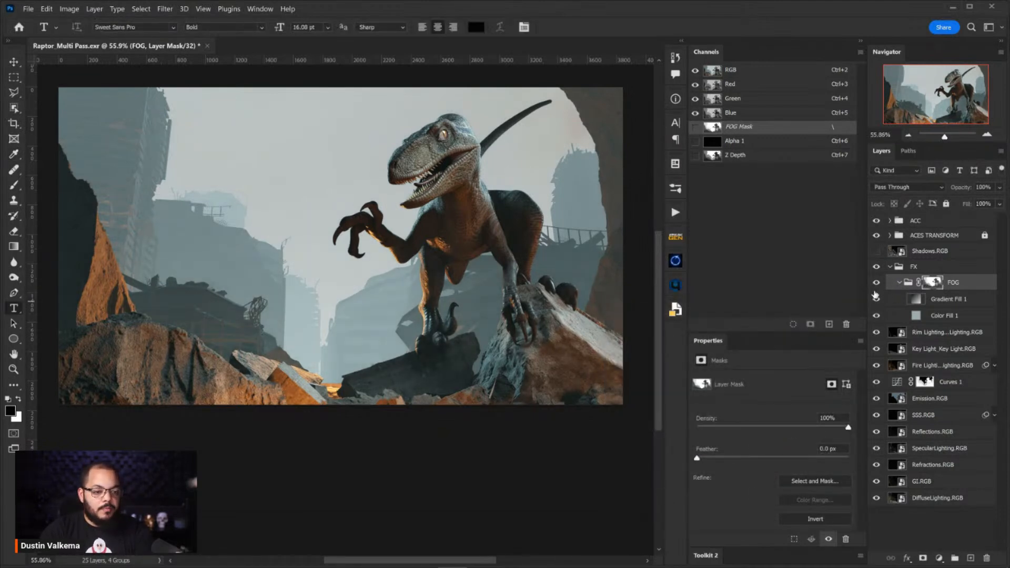
click(877, 301)
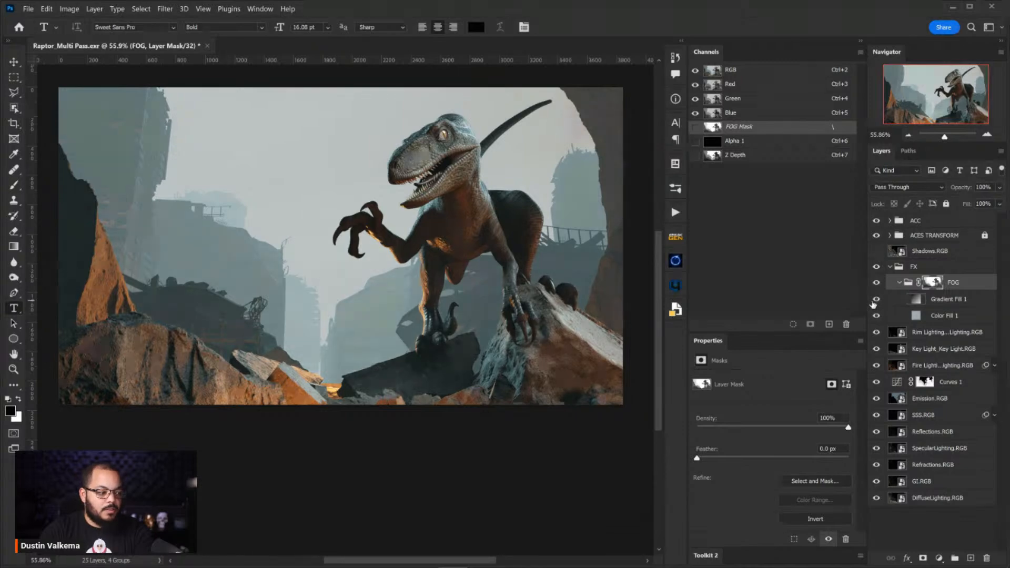
click(877, 301)
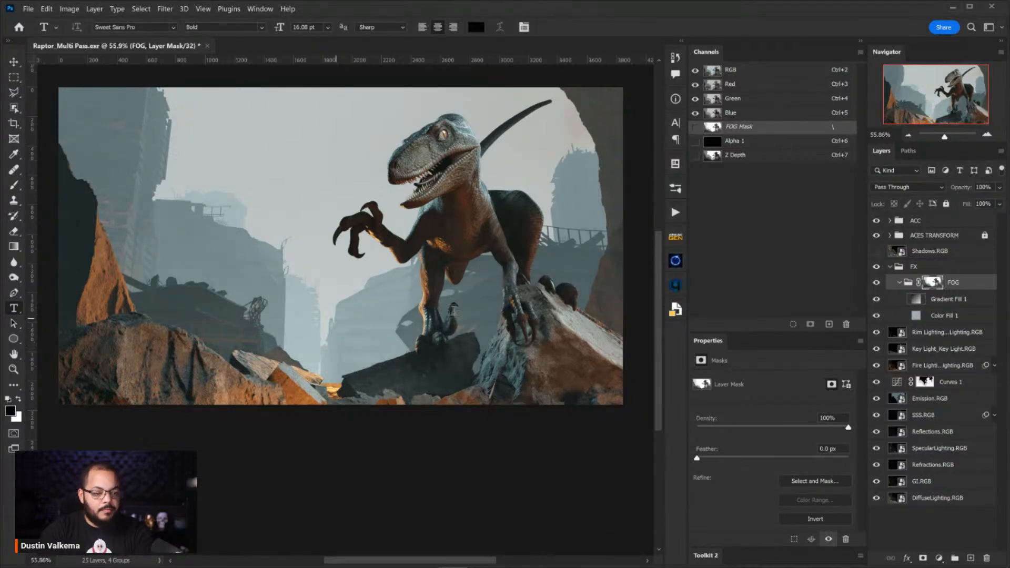
click(951, 301)
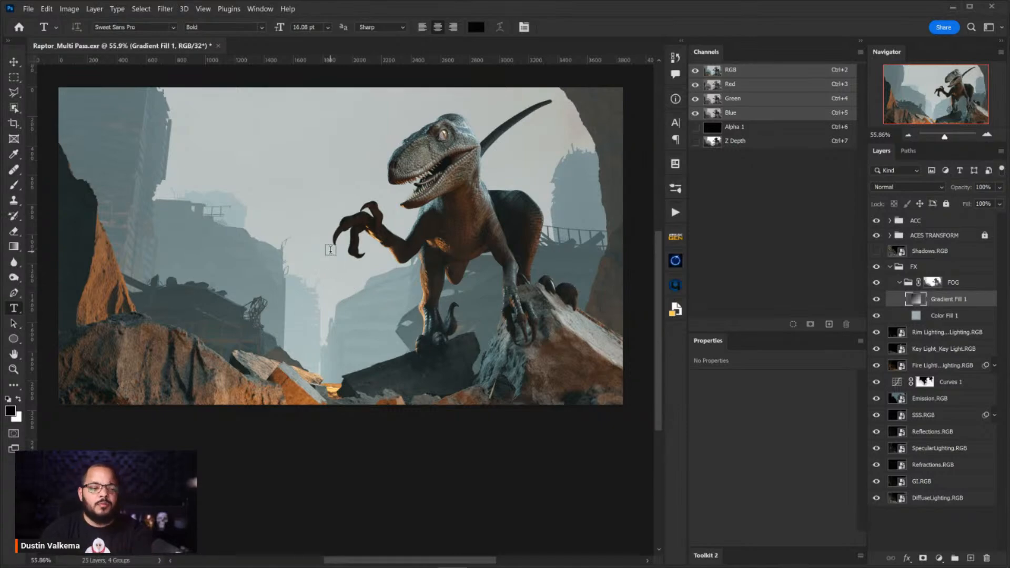
click(933, 282)
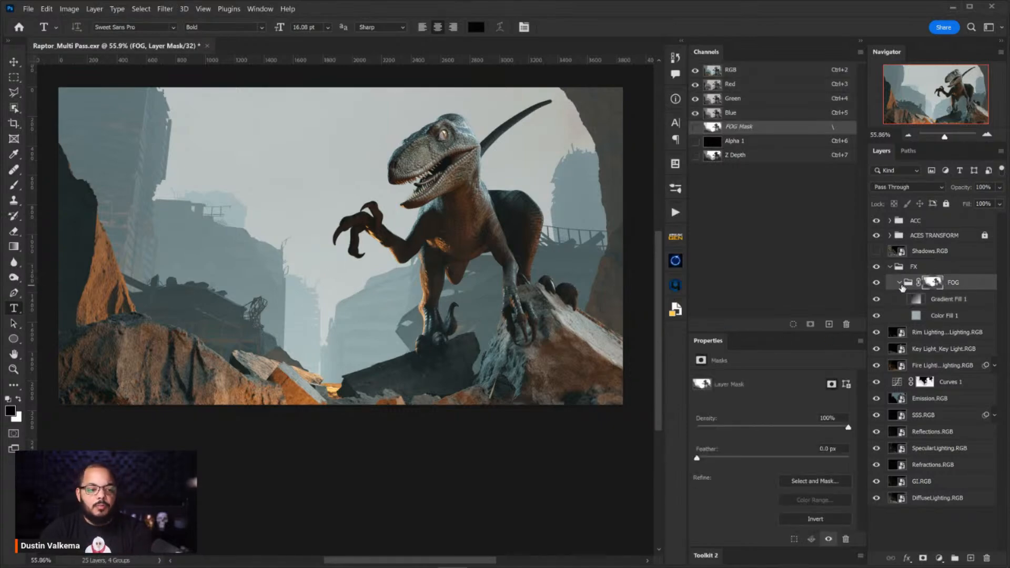
click(899, 283)
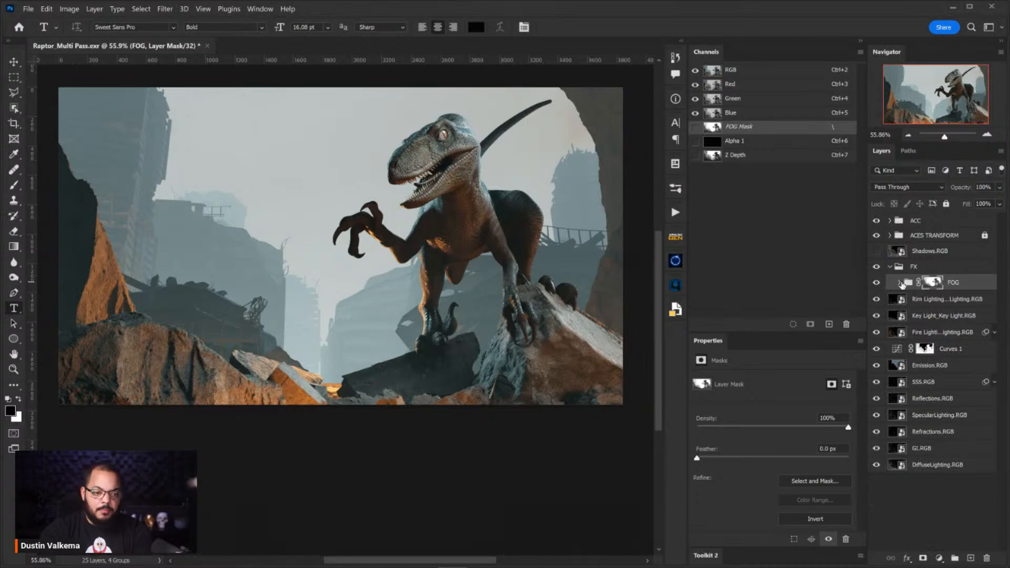
click(901, 284)
Try a much darker shade for the color fill inside the FOG group.
click(916, 316)
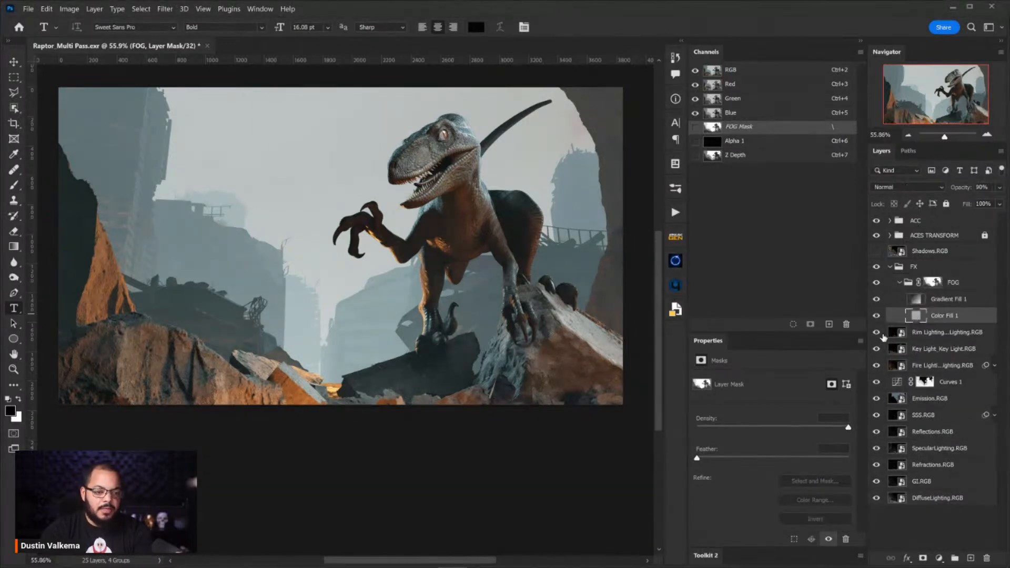
double_click(915, 316)
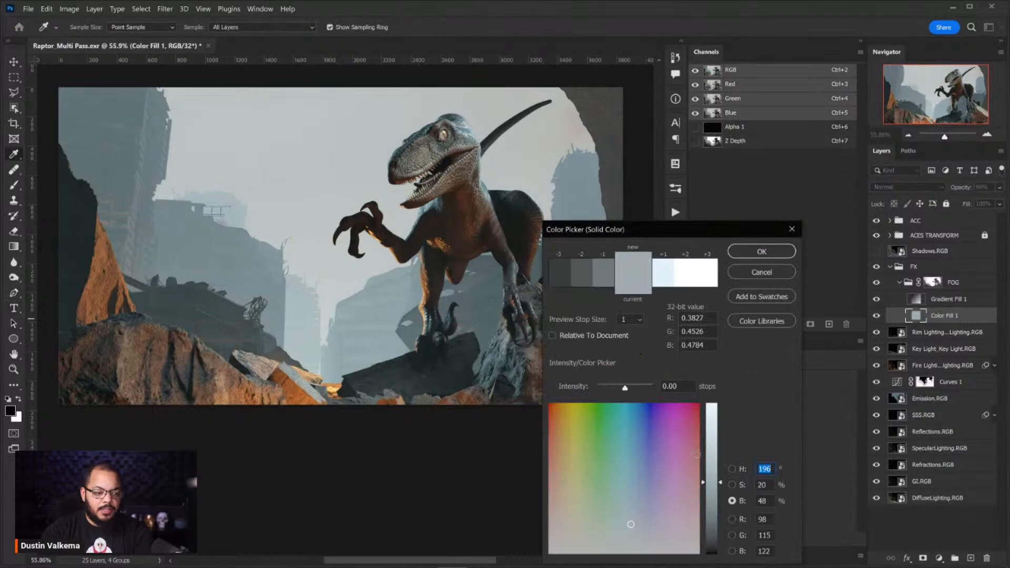
drag(711, 499, 716, 526)
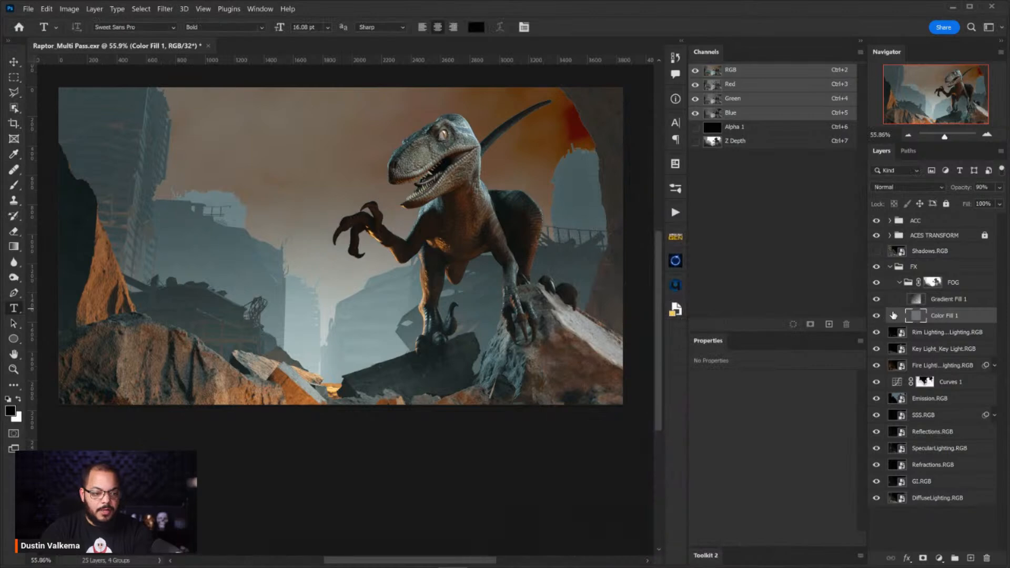
Compare the image with and without the color fill, the gradient fill and the whole FOG group.
click(877, 316)
click(876, 316)
click(876, 316)
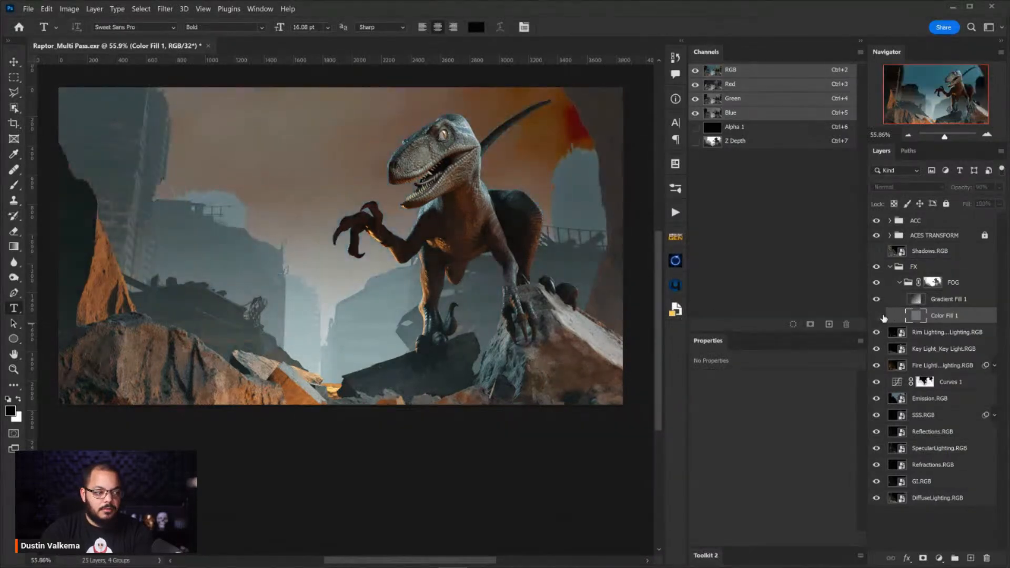
click(876, 316)
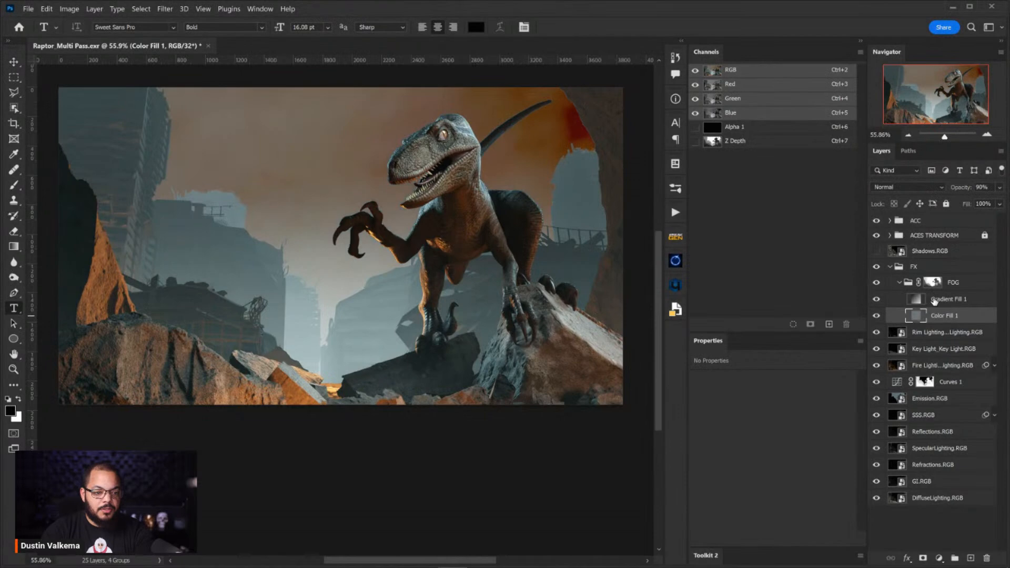
click(922, 300)
click(876, 298)
click(874, 302)
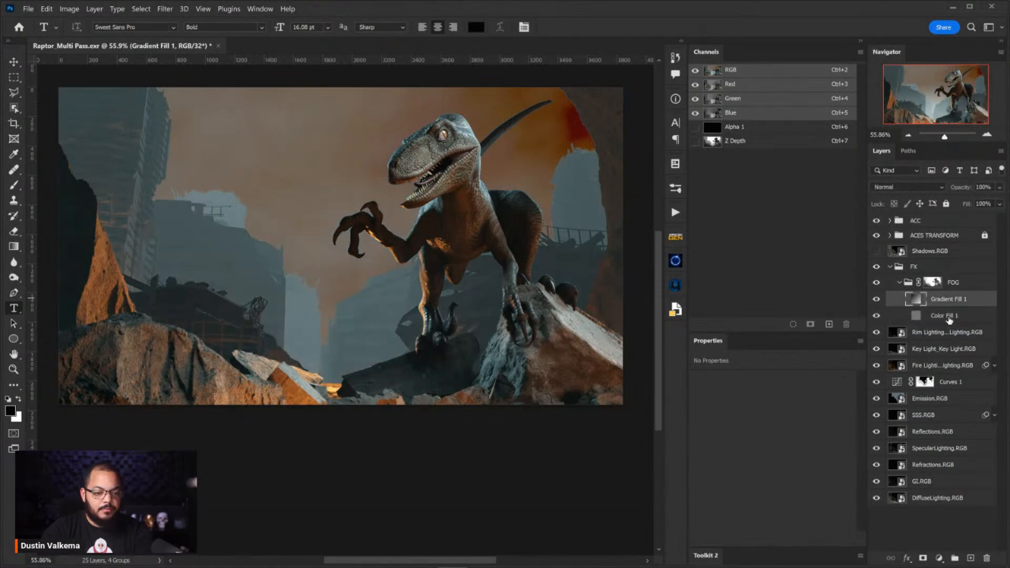
click(944, 318)
click(935, 286)
click(876, 282)
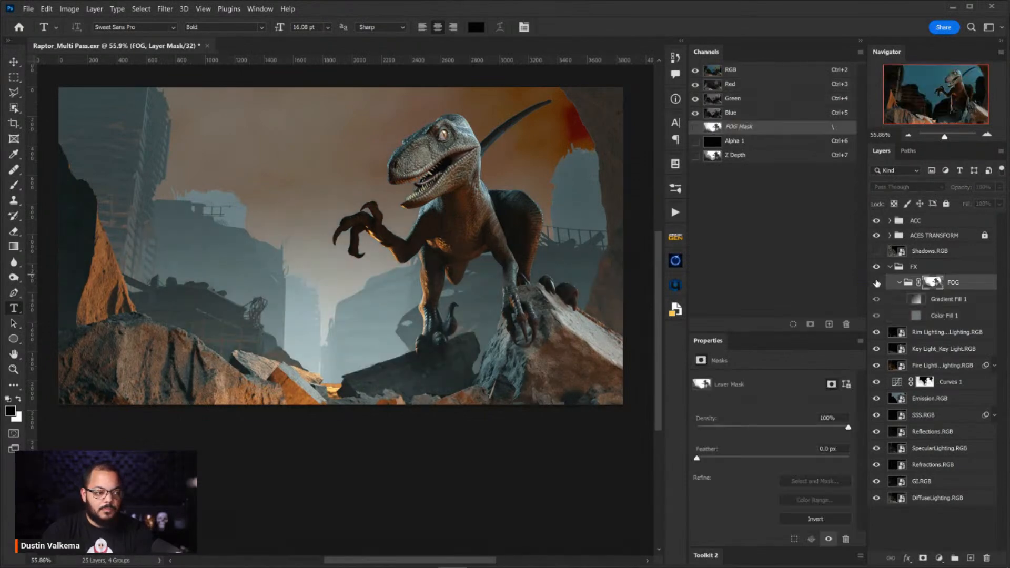
click(876, 282)
click(937, 303)
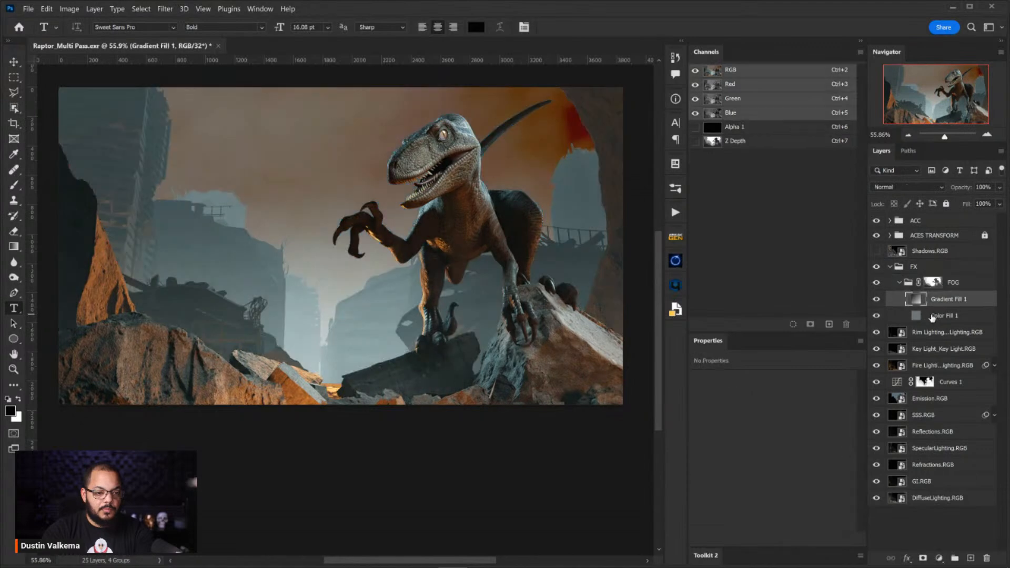
Undo the layer visibility changes and the darker shade of the FOG color fill.
key(ctrl+z)
key(ctrl+z)
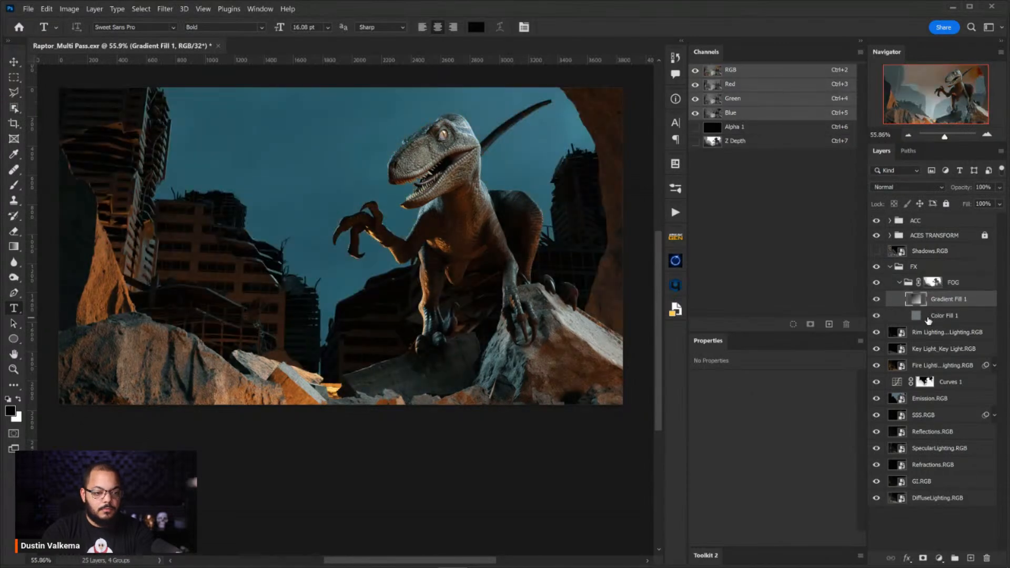
key(ctrl+z)
key(ctrl+z)
key(ctrl+z)
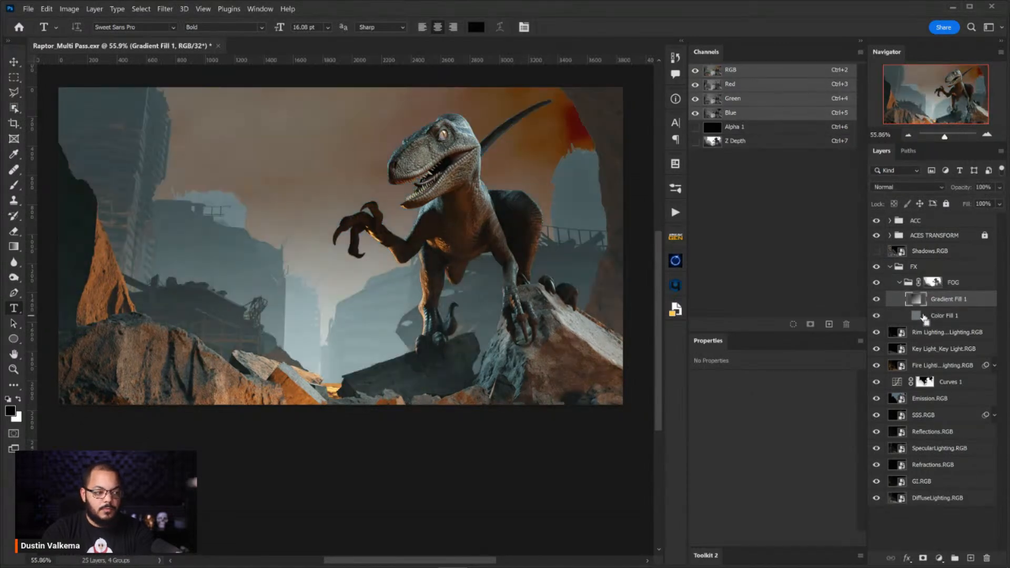
key(ctrl+z)
key(ctrl+z)
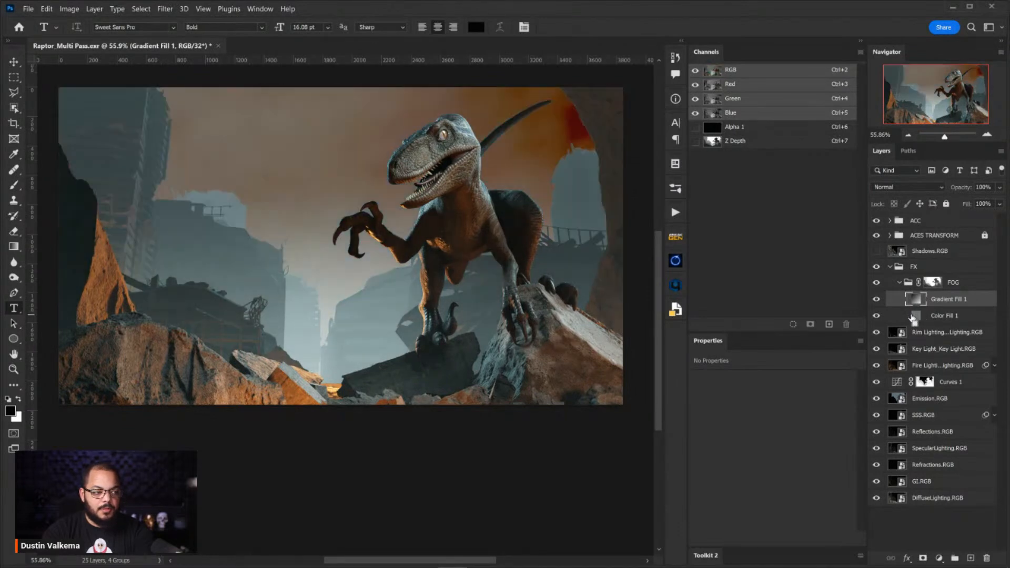
key(ctrl+z)
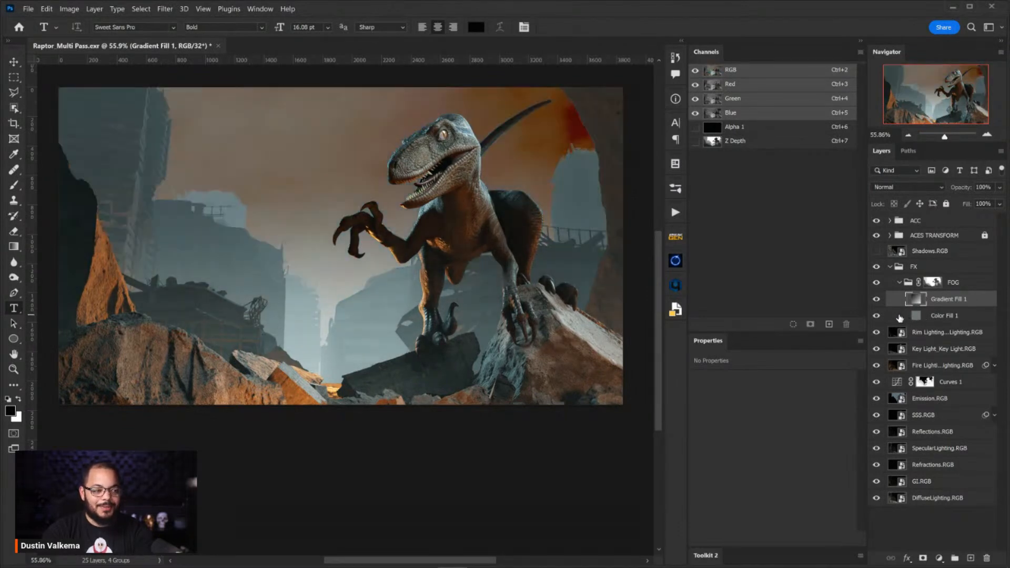
Darken the FOG group's color fill slightly by setting its brightness to 46%.
click(885, 319)
click(876, 316)
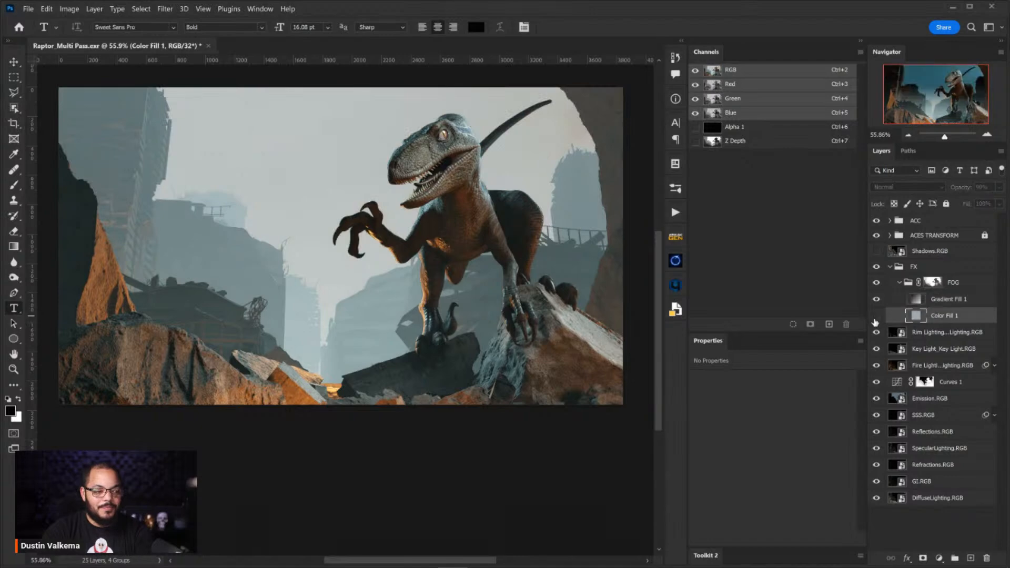
click(876, 316)
double_click(911, 320)
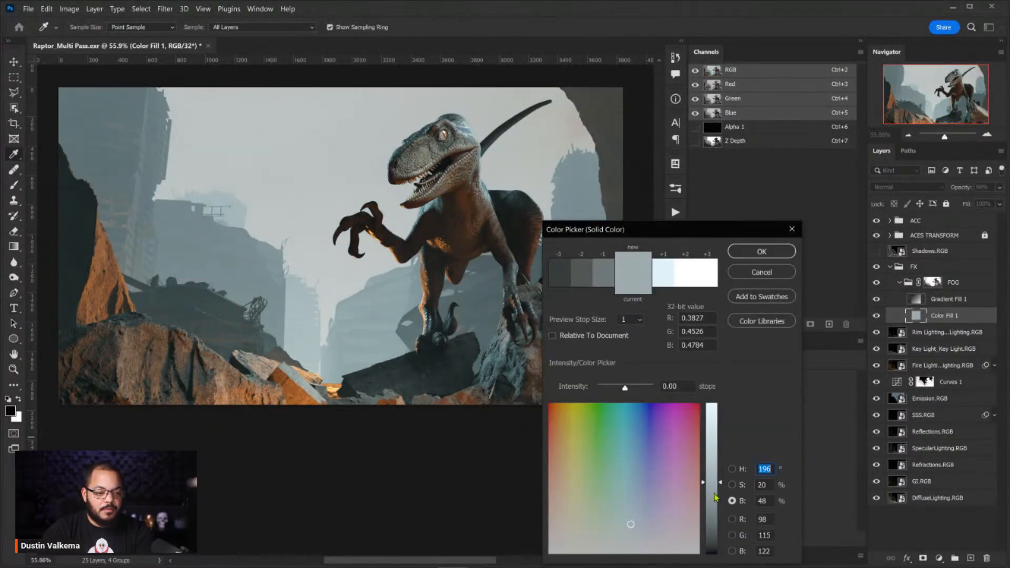
drag(722, 500, 723, 485)
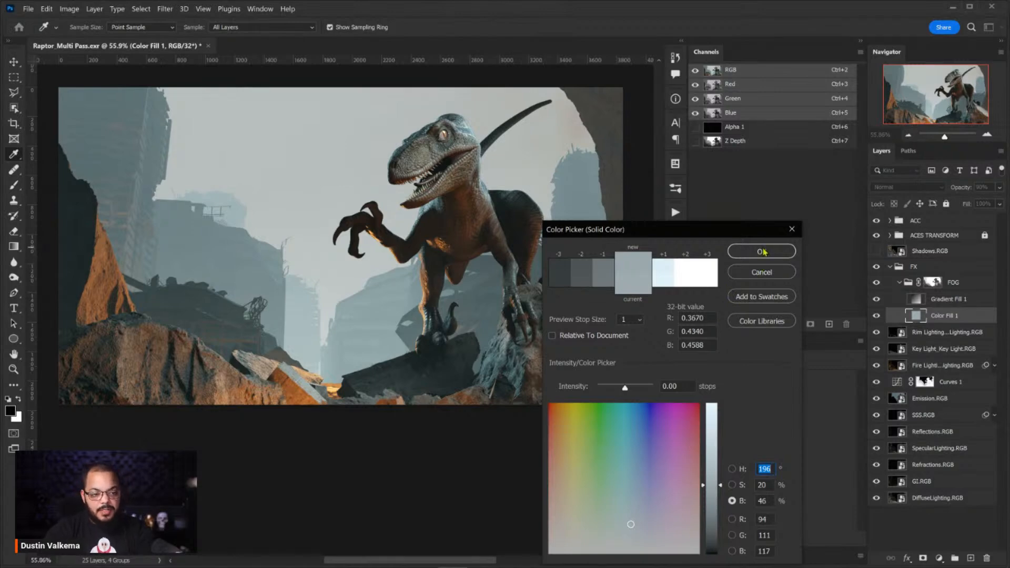
click(762, 252)
Compare the image with and without the ACES TRANSFORM group, leaving the group hidden.
click(876, 236)
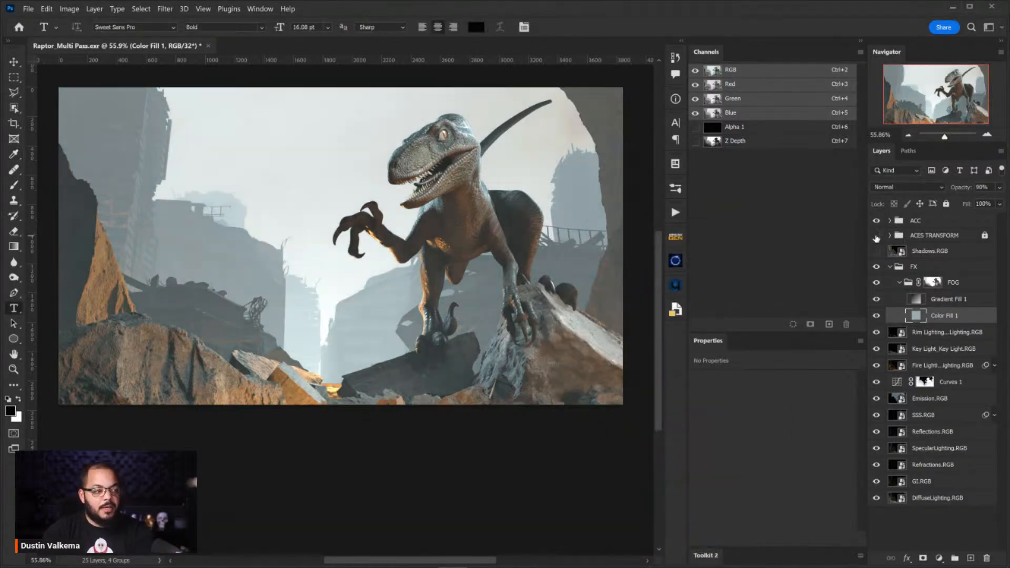
click(876, 236)
click(876, 237)
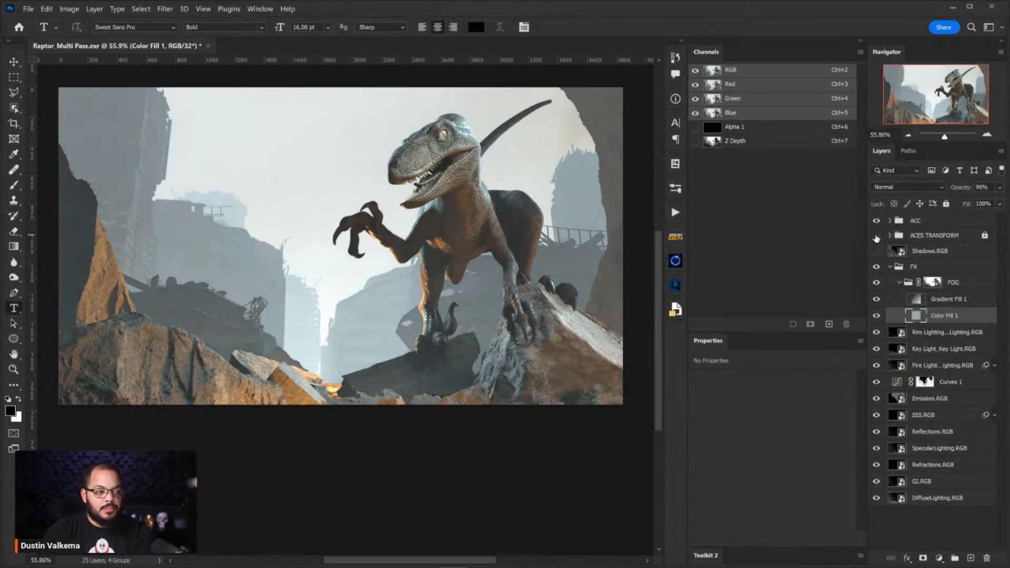
click(876, 236)
click(876, 237)
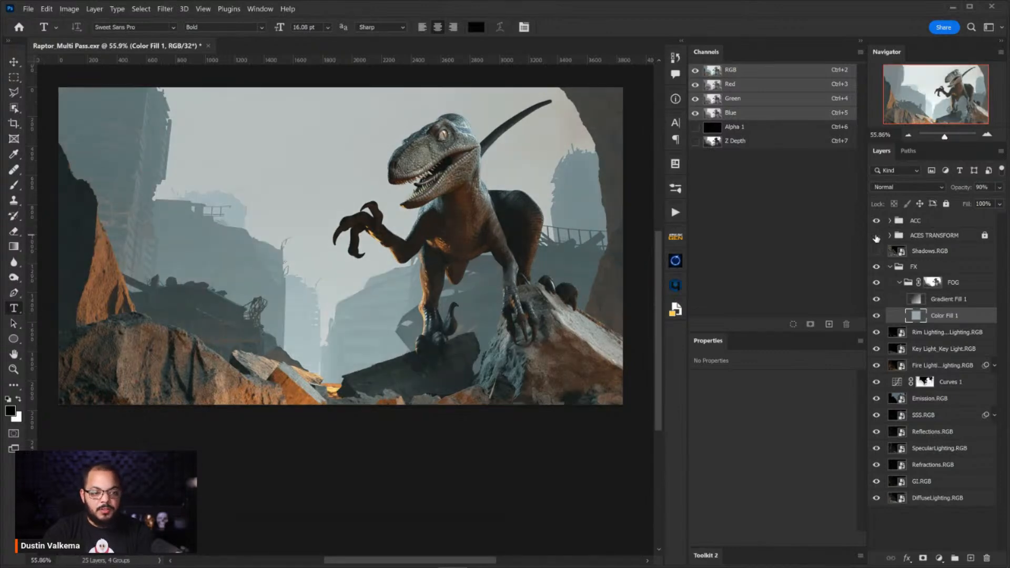
click(875, 237)
click(876, 236)
click(876, 237)
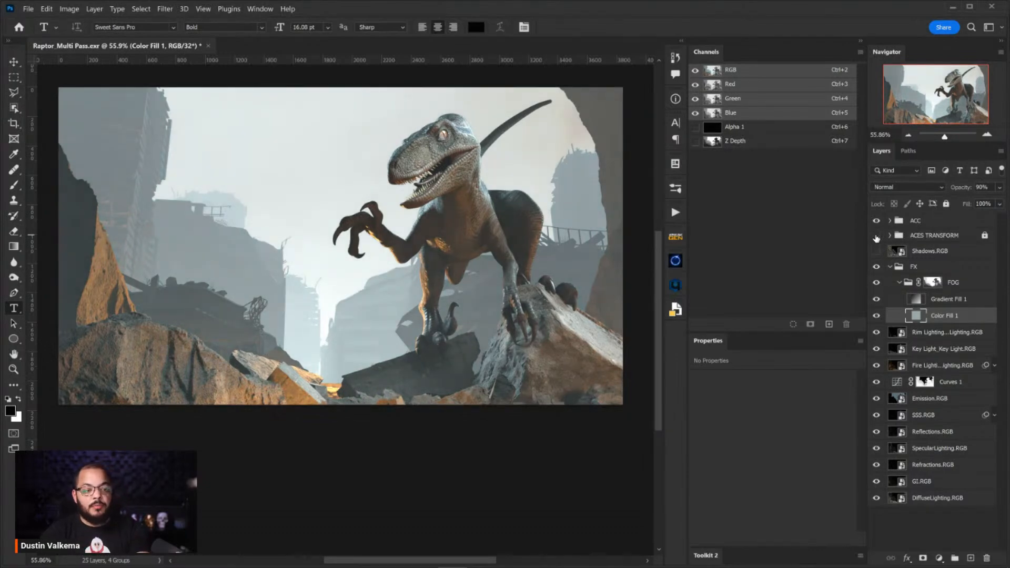
click(875, 237)
click(876, 237)
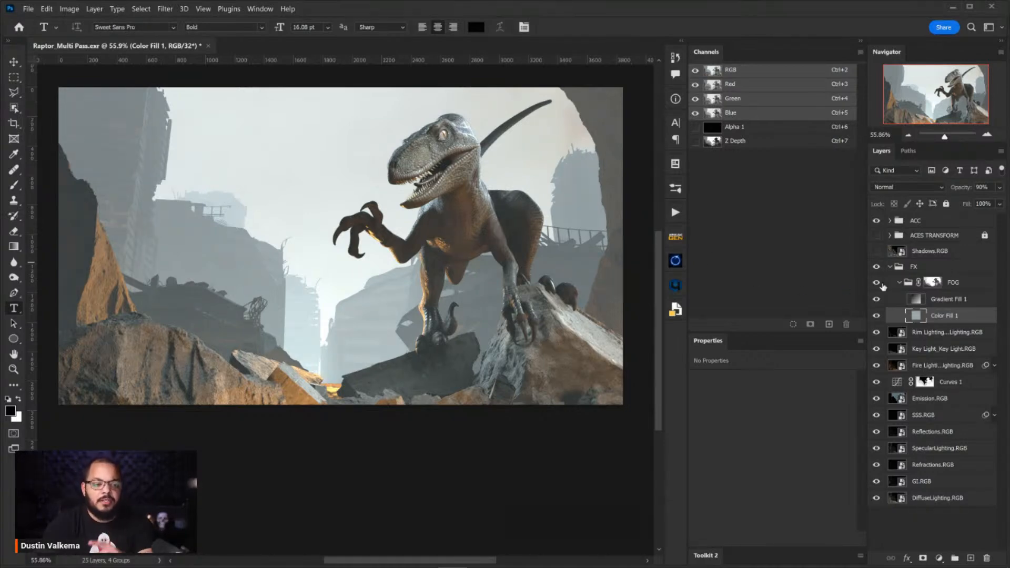
Collapse the FOG group and add a Curves adjustment layer directly above it inside the FX group.
click(889, 304)
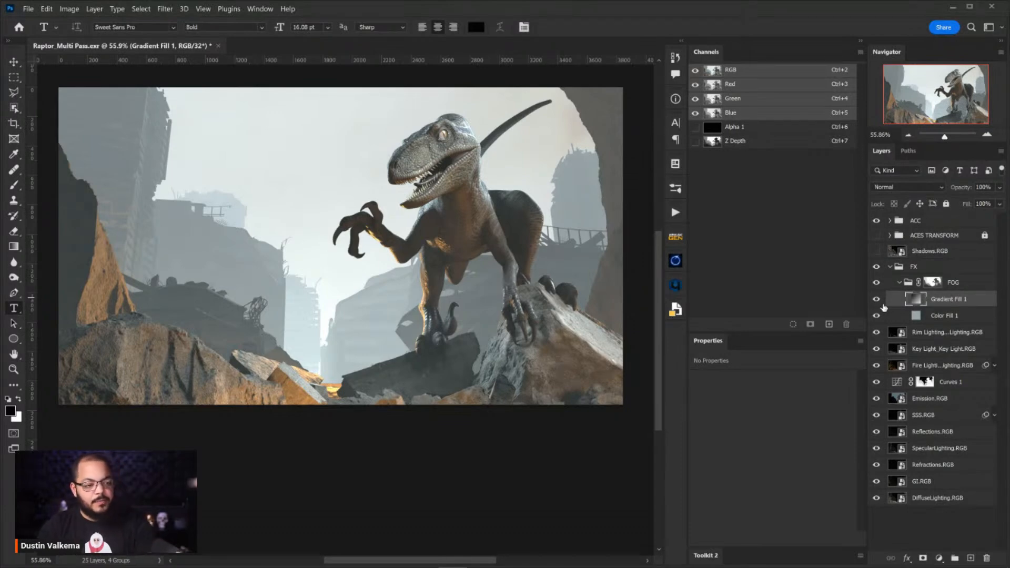
click(886, 269)
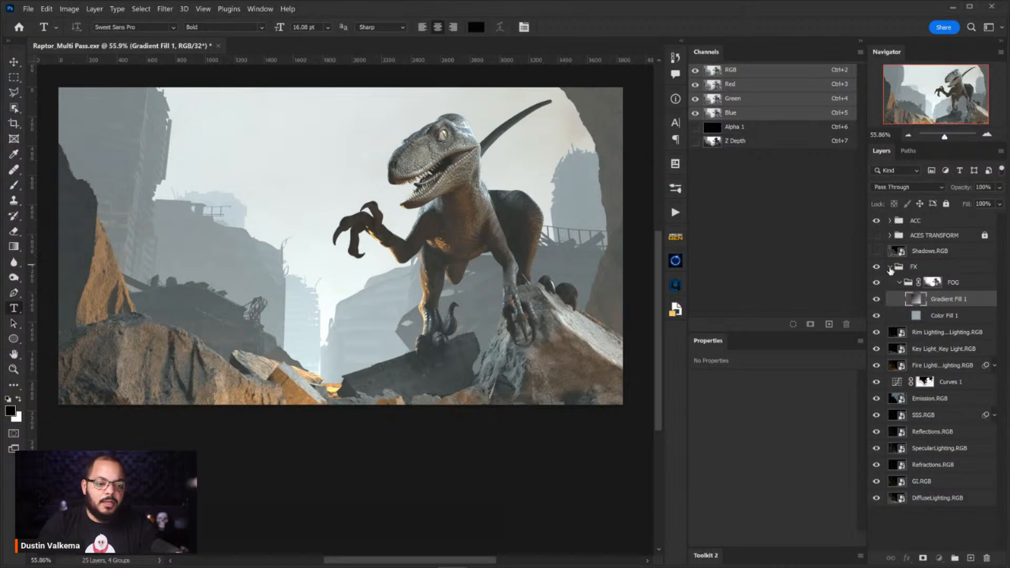
click(962, 283)
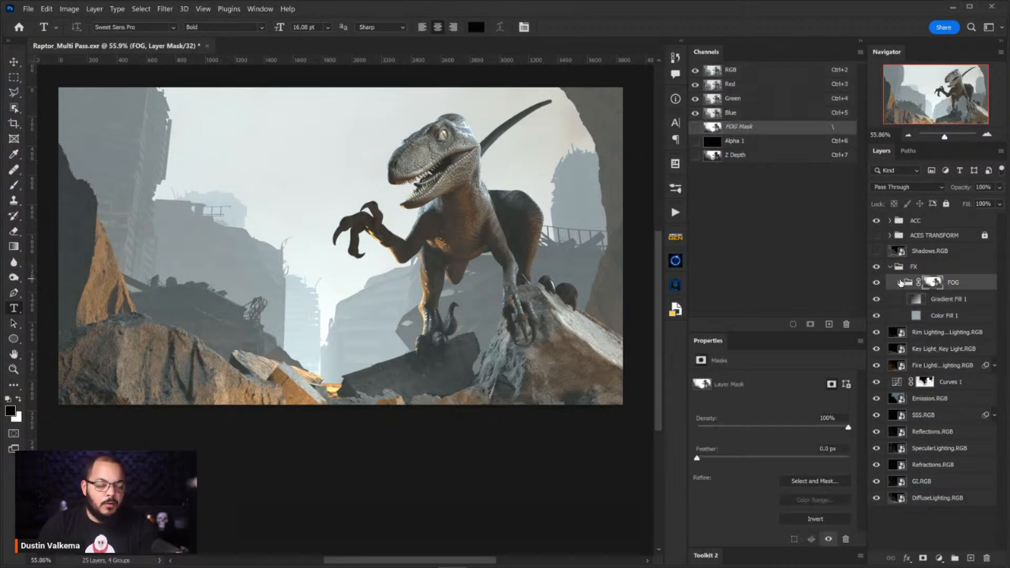
click(900, 282)
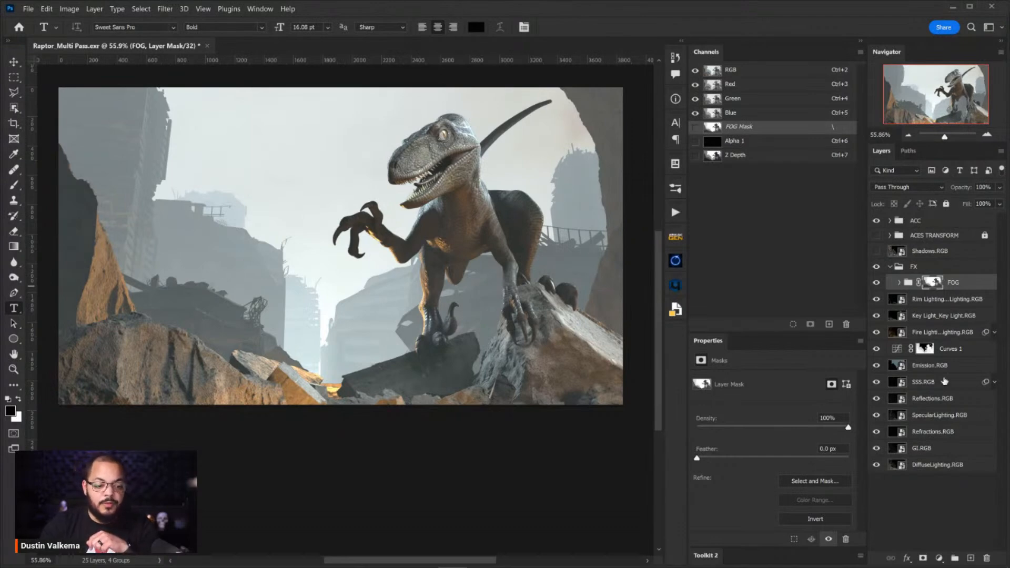
click(940, 556)
click(942, 406)
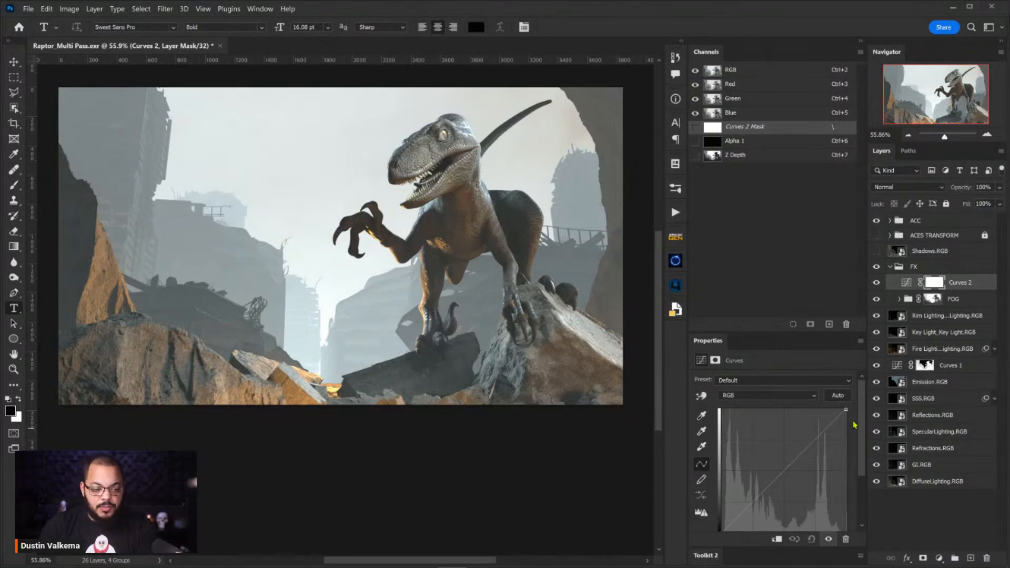
Shape the new RGB curve into a gentle S, moving the black point slightly inward, lowering the shadows and raising the highlights.
drag(861, 416, 863, 426)
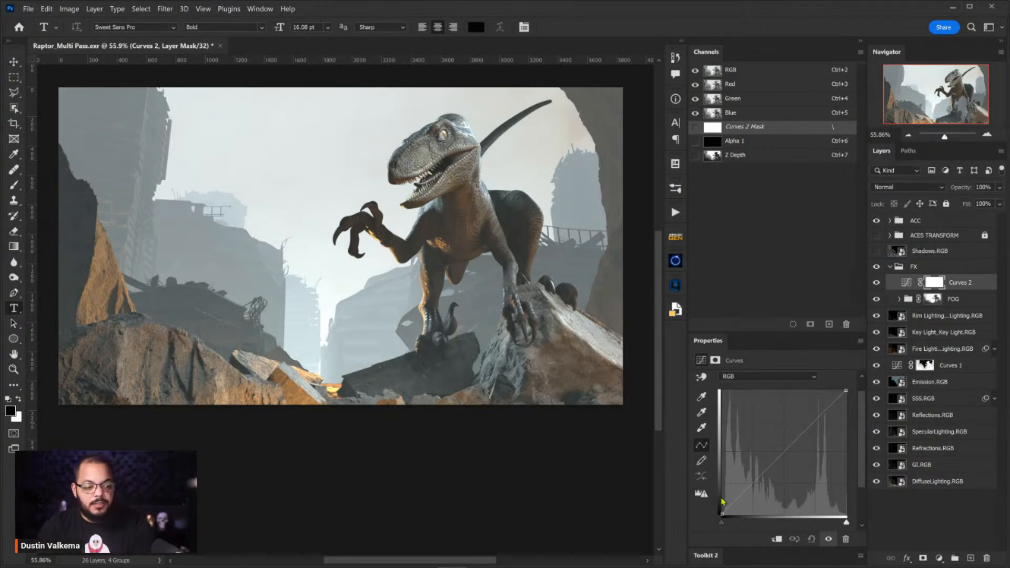
drag(723, 526, 729, 527)
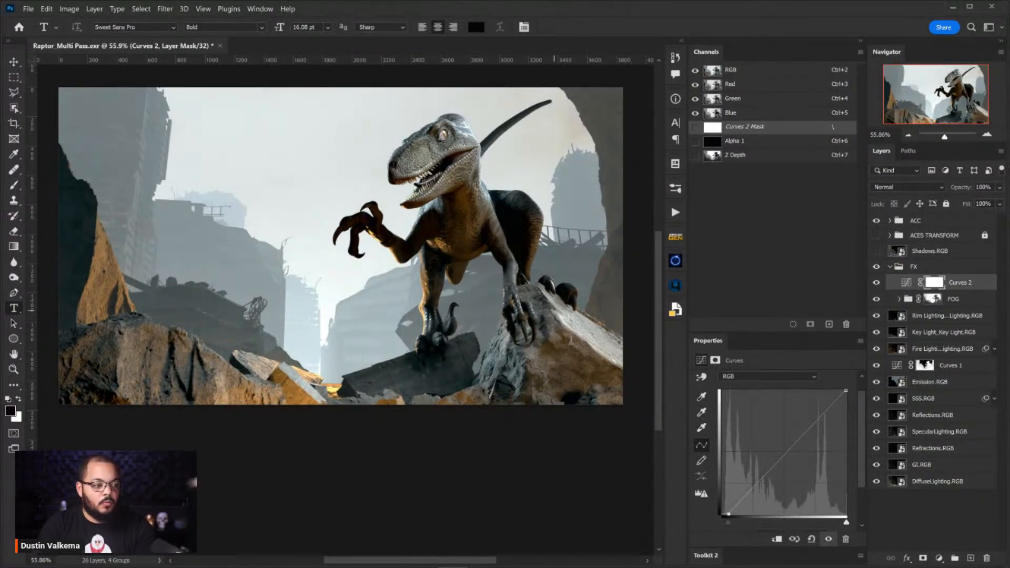
drag(728, 527, 730, 527)
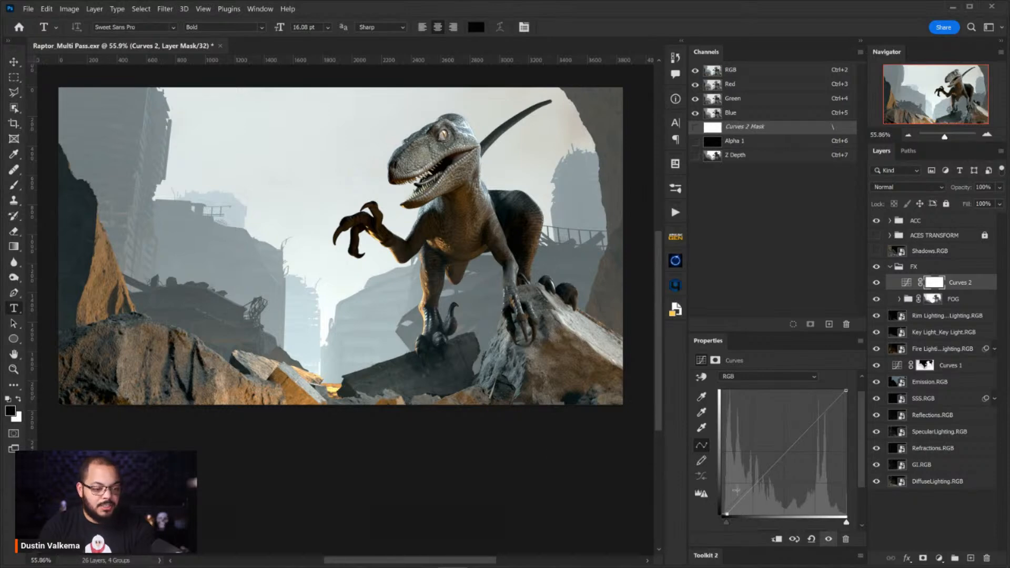
drag(727, 524, 744, 503)
click(794, 464)
drag(794, 464, 817, 416)
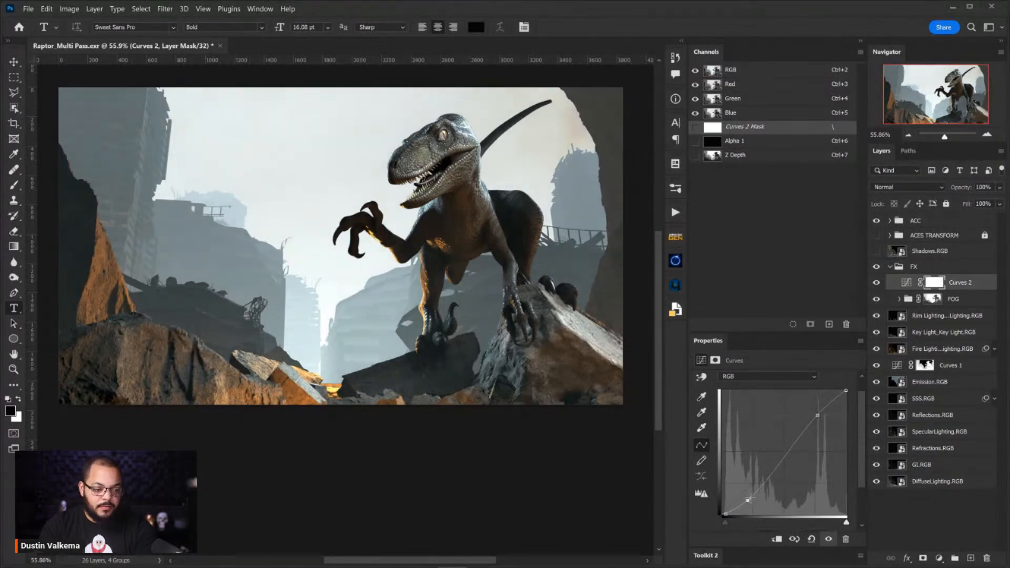
drag(753, 494, 755, 490)
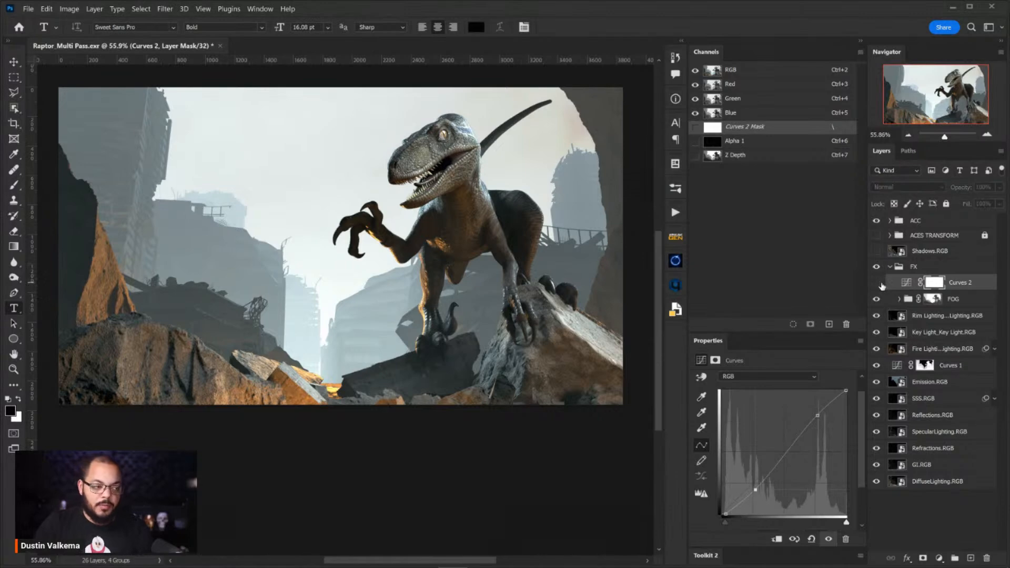
Compare the image with and without the new Curves adjustment, and show the ACES TRANSFORM group again.
click(877, 283)
click(878, 283)
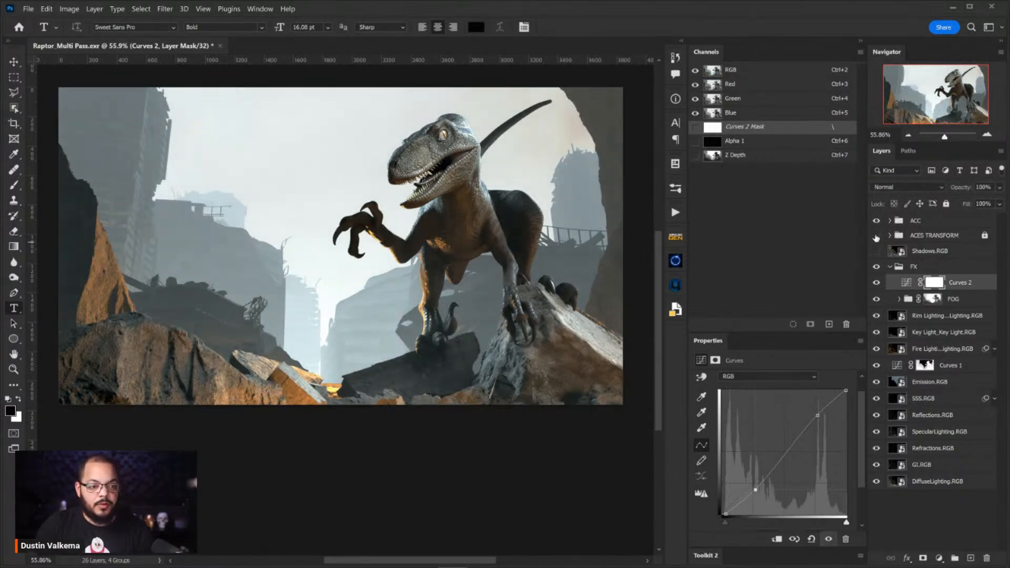
click(876, 236)
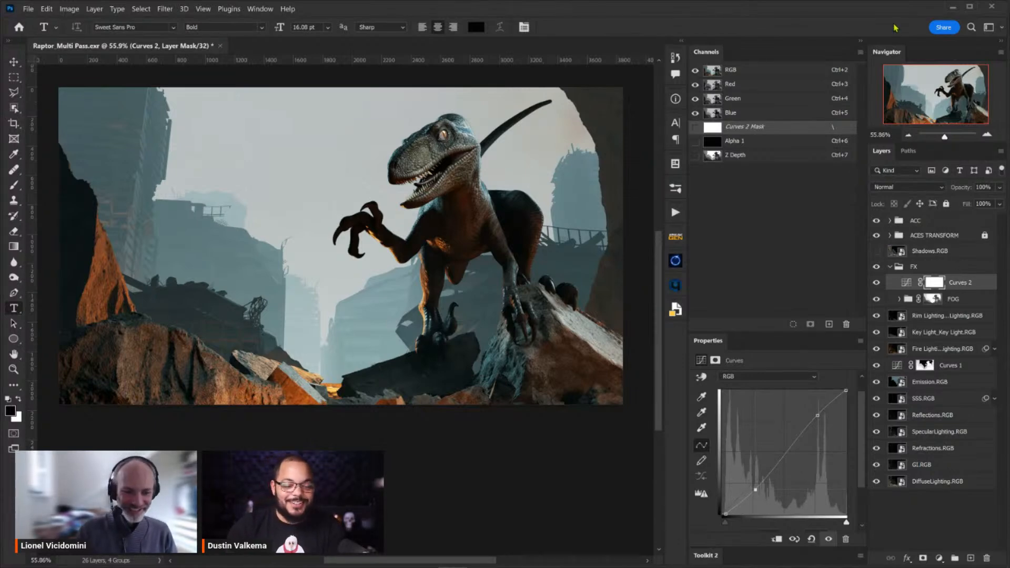
Soften the Curves 2 adjustment by raising its shadow point to near the diagonal and moving the black point slightly outward.
click(953, 284)
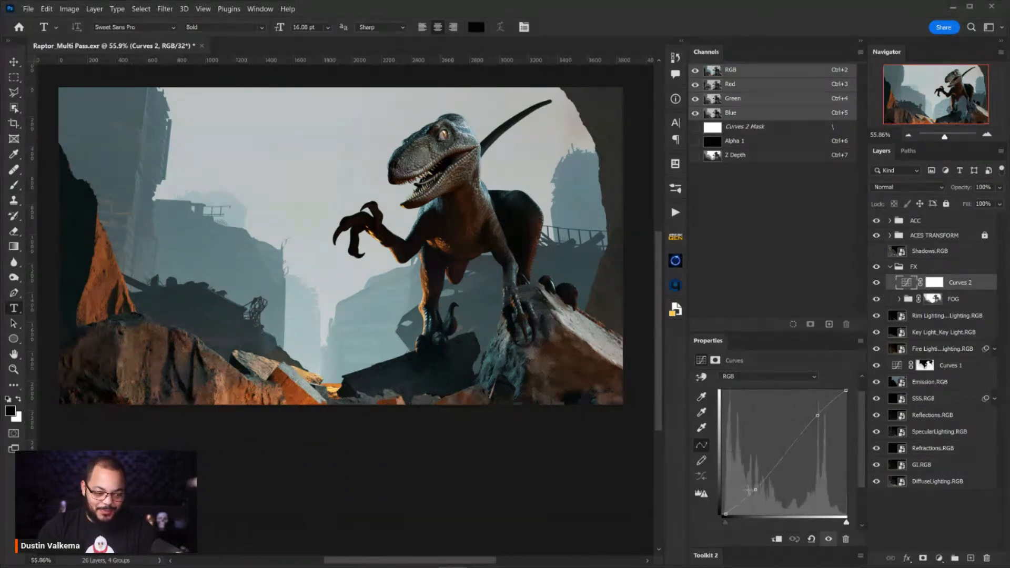
drag(754, 490, 750, 482)
drag(725, 513, 724, 513)
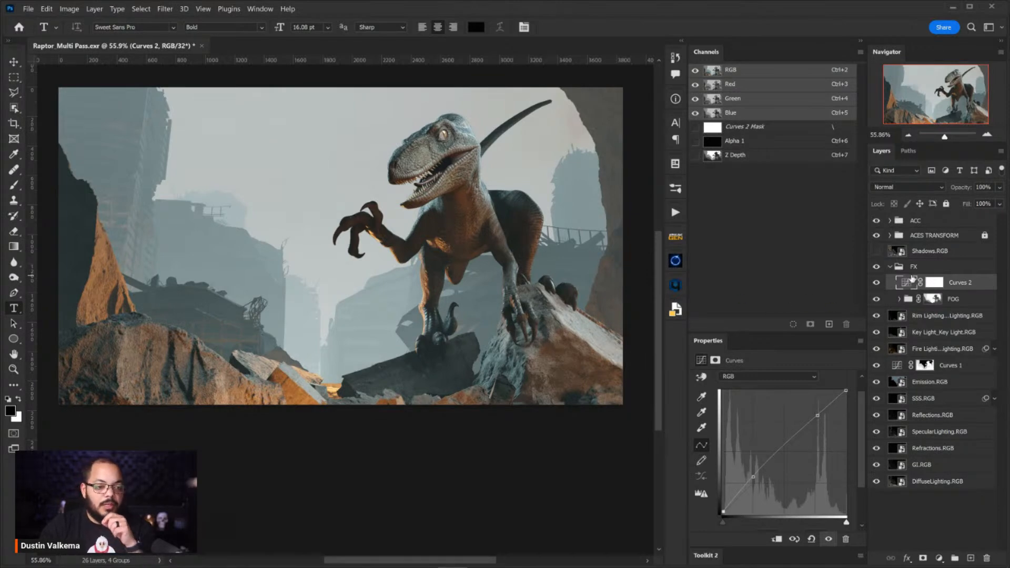
Try to convert the document to 16 bits per channel without merging the layers.
click(900, 267)
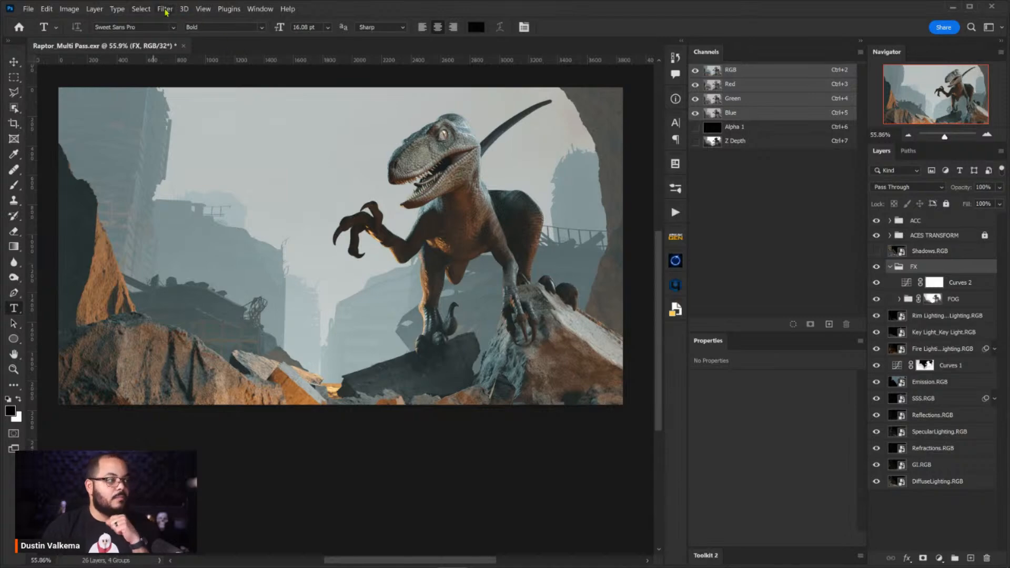
click(67, 10)
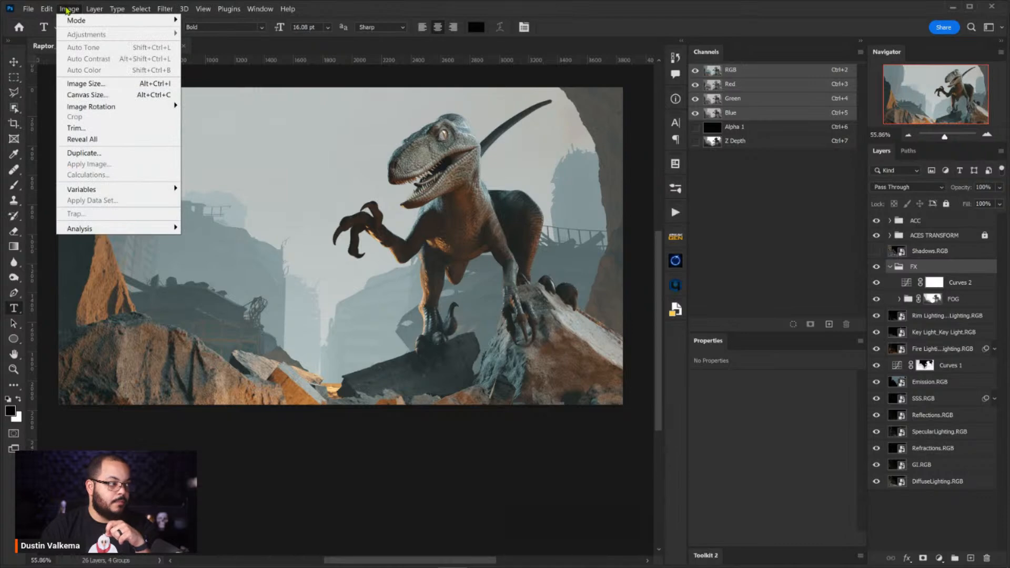
mouse_move(89, 25)
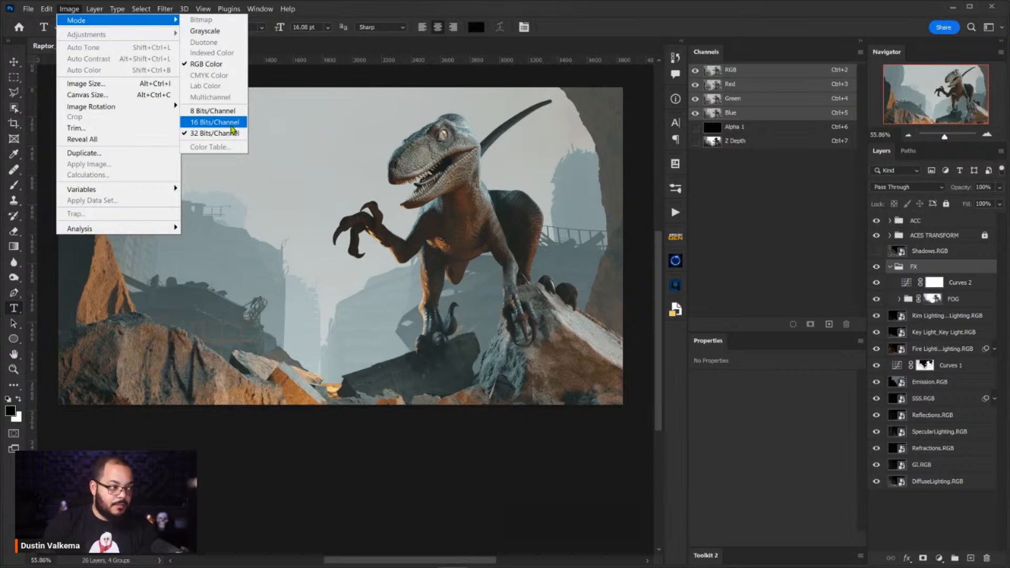
click(230, 124)
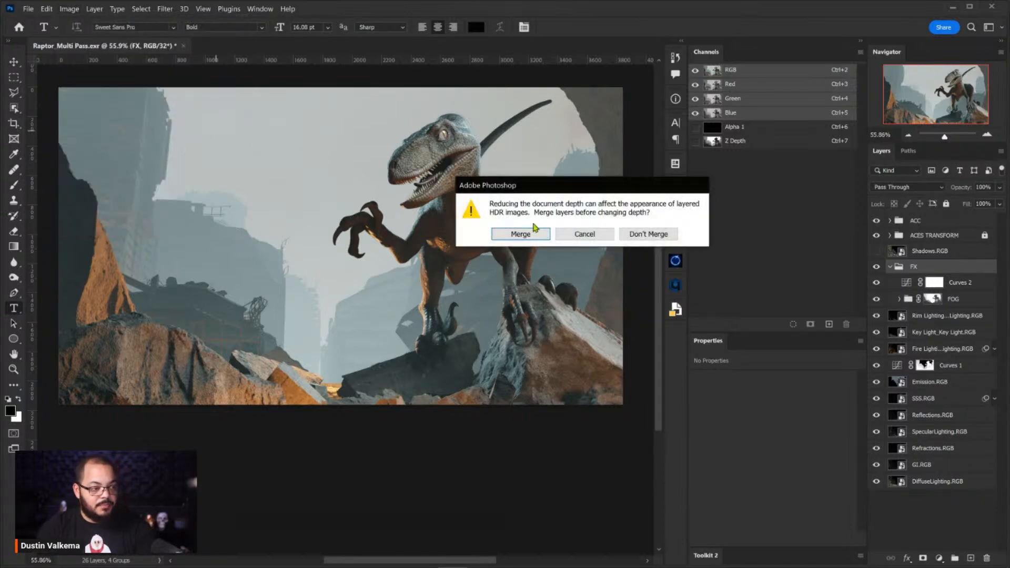
drag(640, 191, 521, 128)
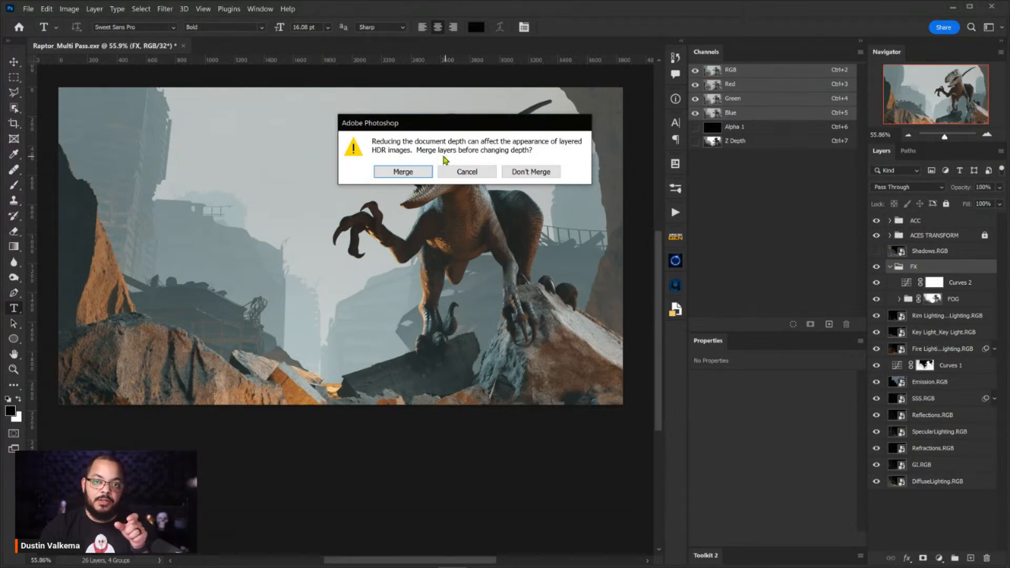
click(539, 172)
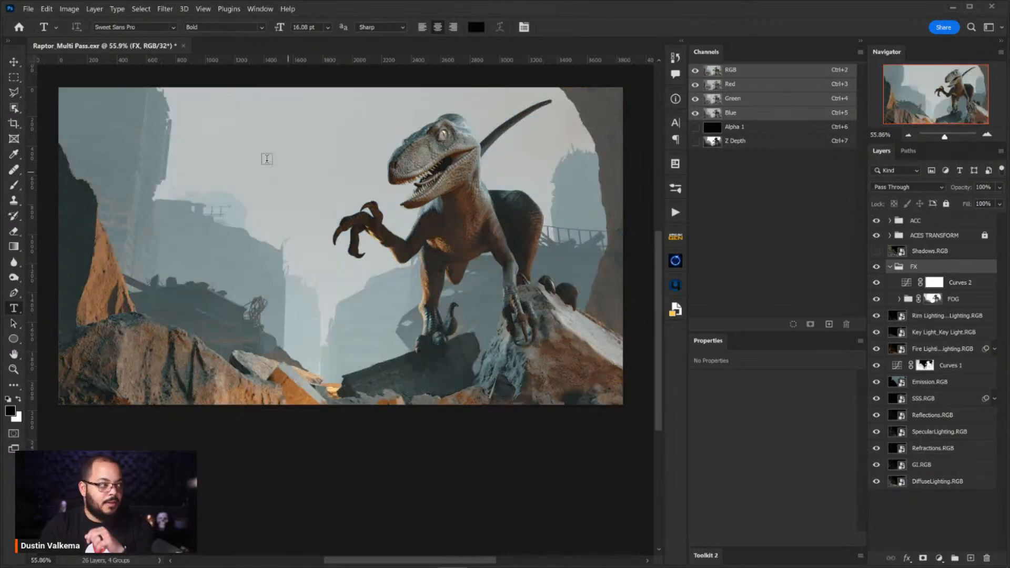
click(69, 9)
mouse_move(126, 21)
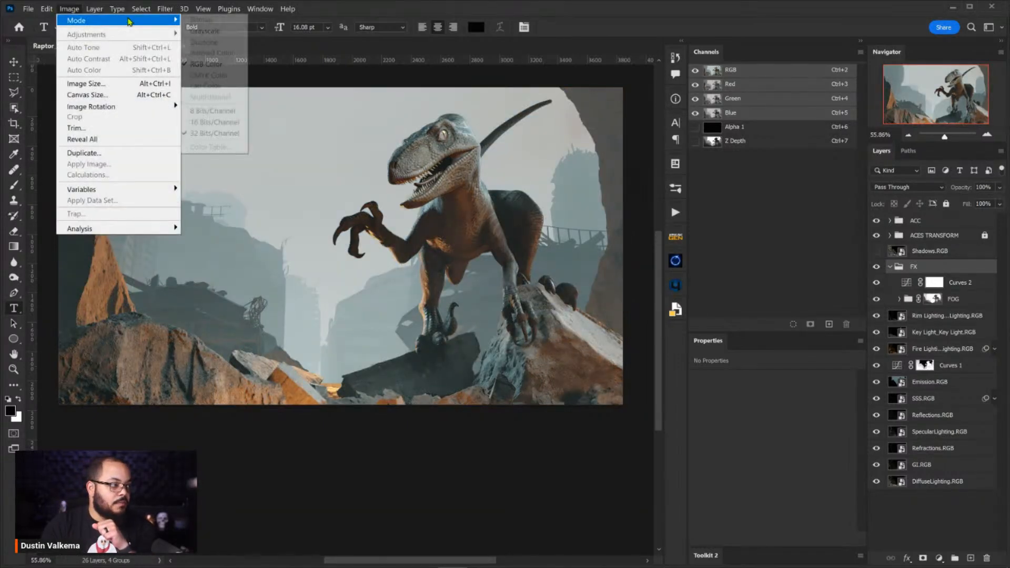
click(222, 123)
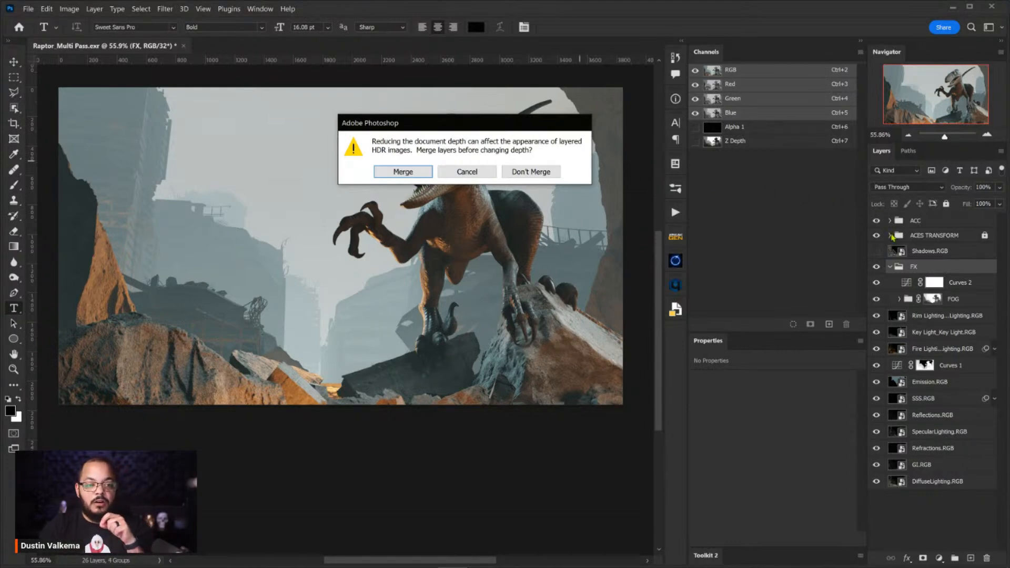
click(486, 175)
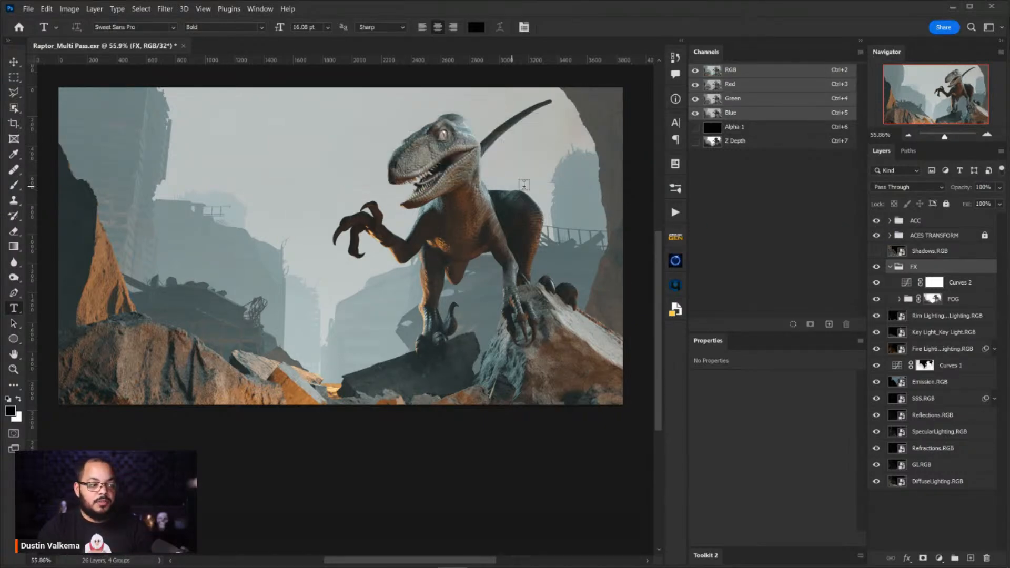
Delete the Beauty.RGB layer from the ACC group and hide the whole group, leaving FX and ACC collapsed.
click(891, 267)
click(909, 226)
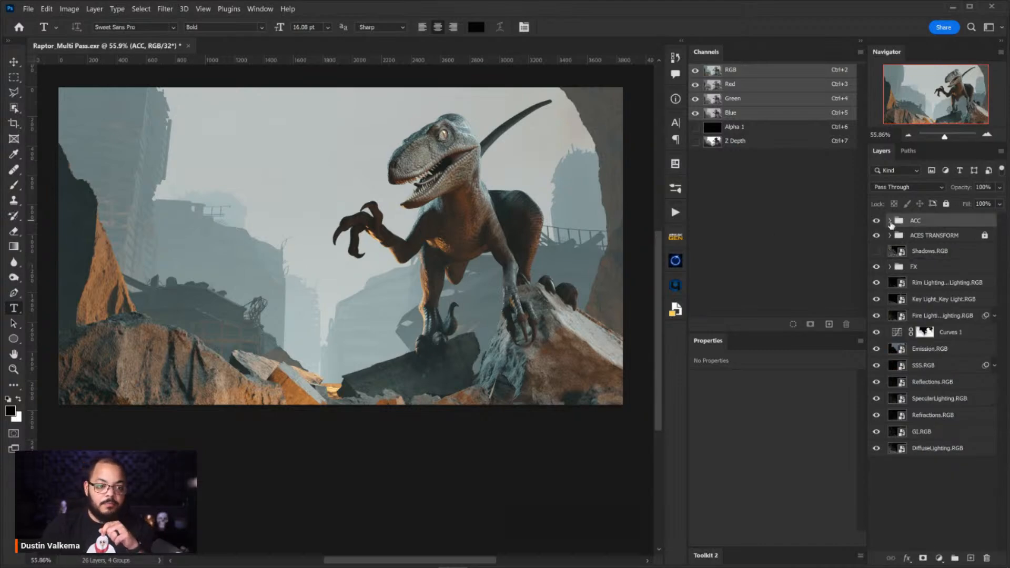
click(890, 221)
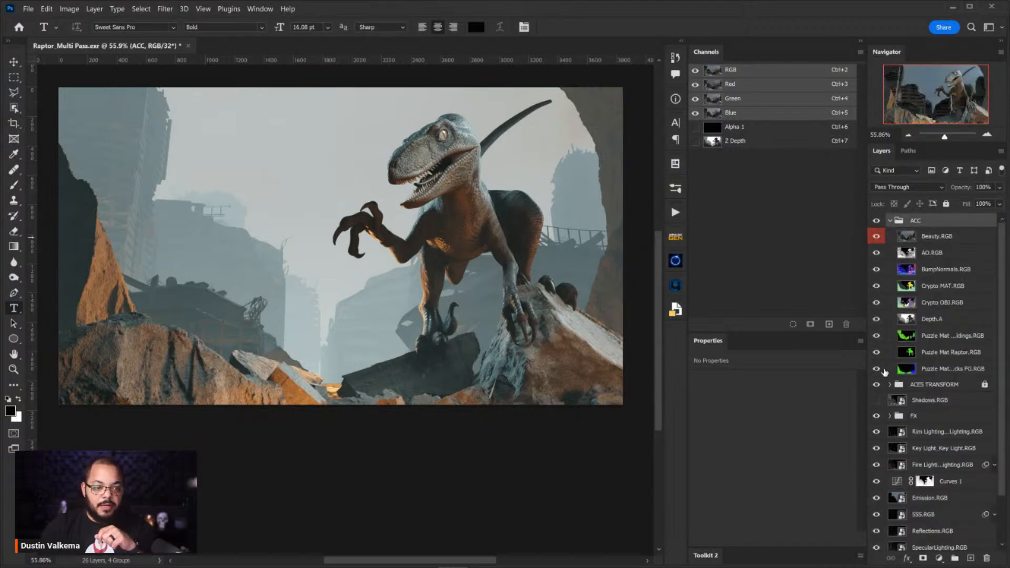
click(929, 239)
key(Delete)
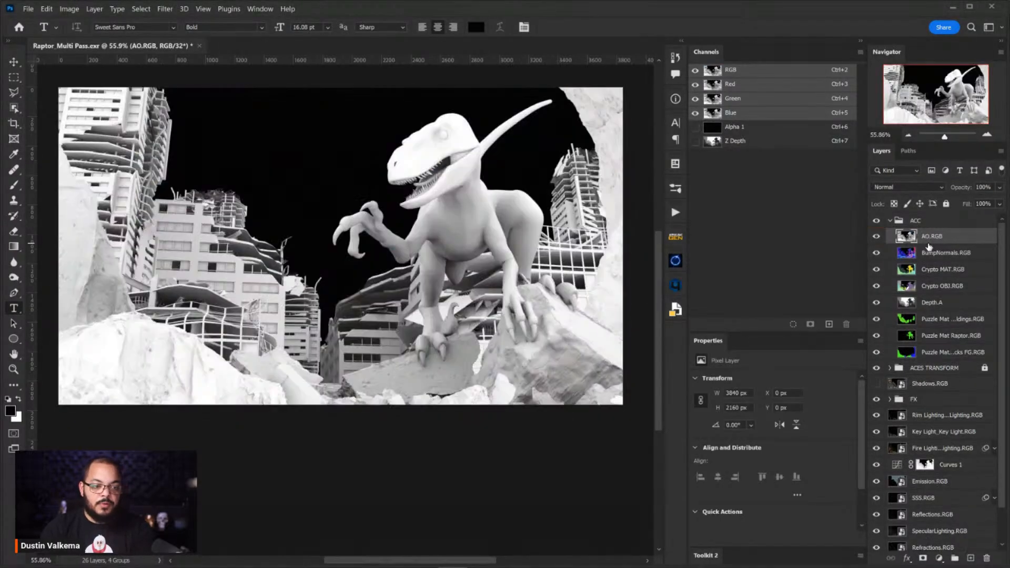
click(890, 221)
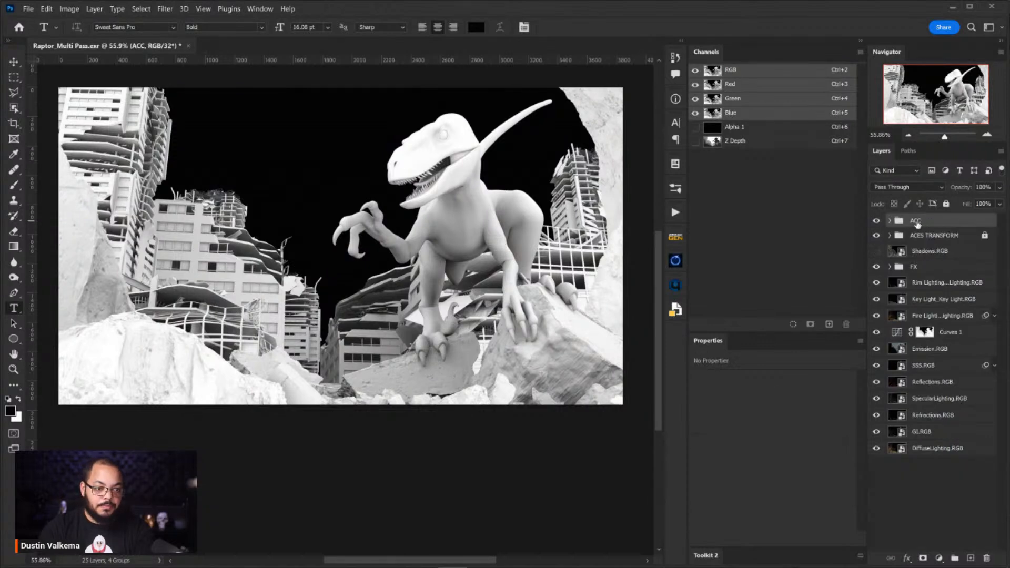
click(875, 222)
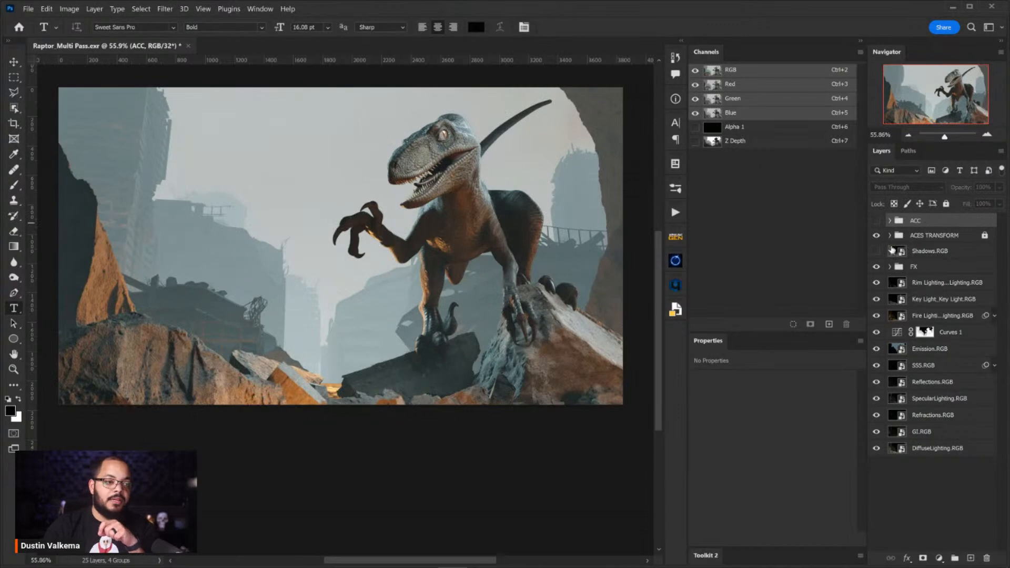
Convert the document to 16 bits per channel with merged layers, using the Exposure and Gamma method in HDR Toning.
click(69, 9)
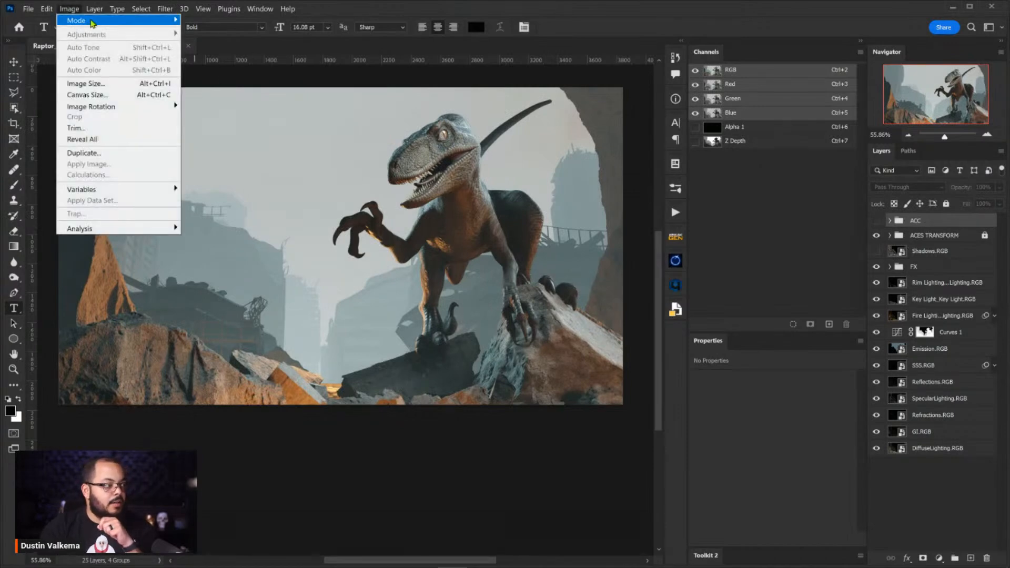
mouse_move(118, 21)
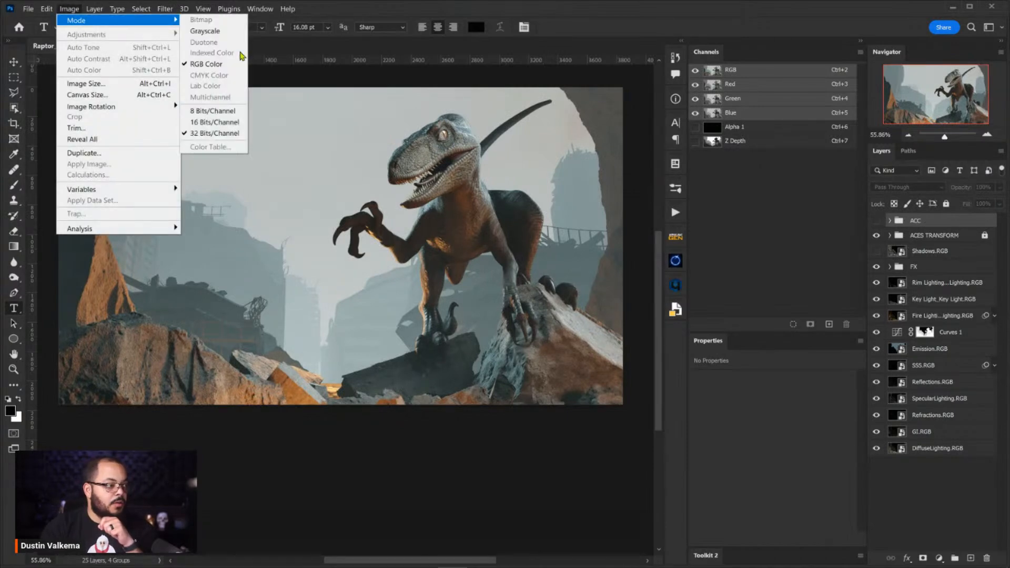
click(215, 123)
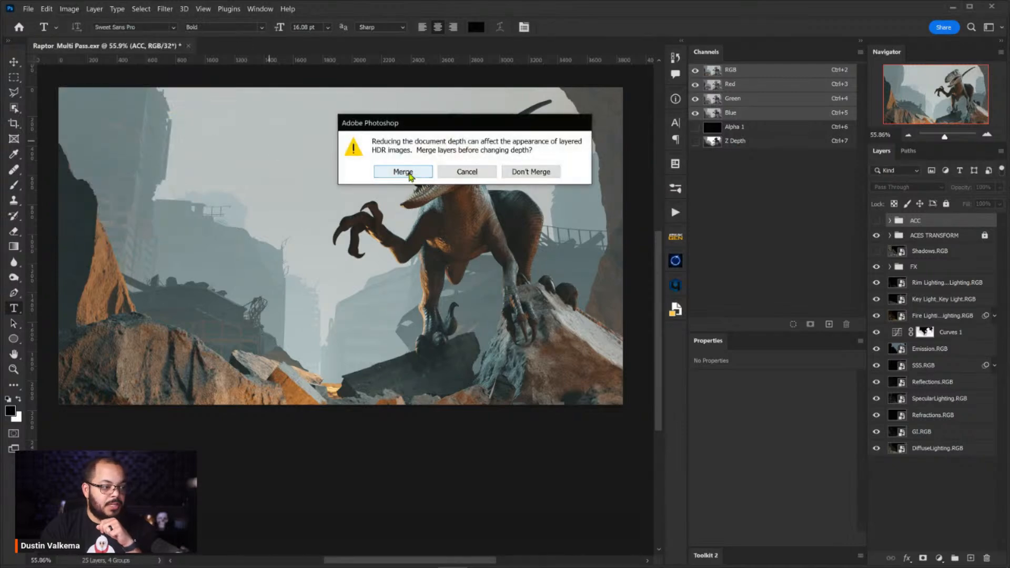
click(411, 174)
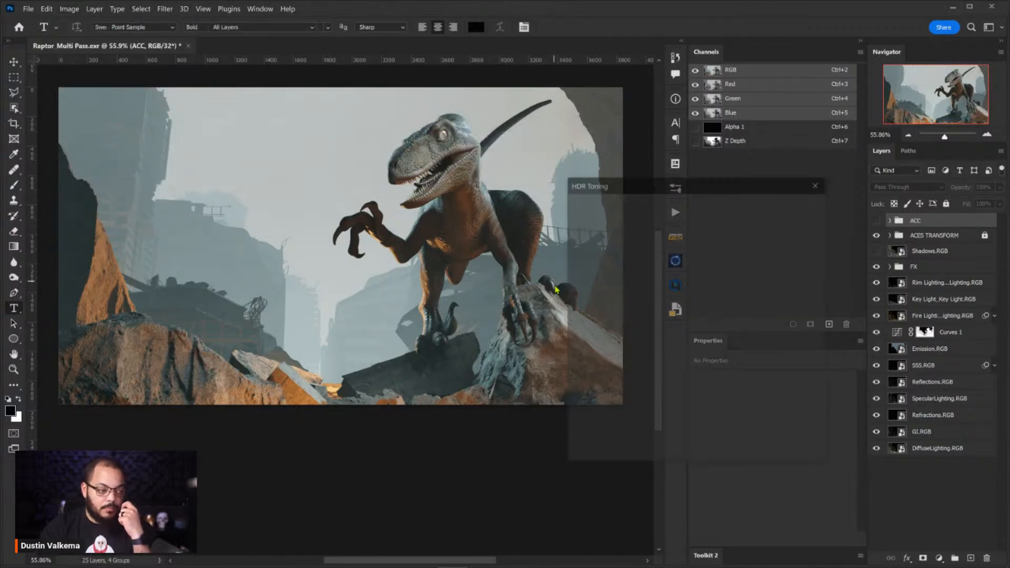
drag(649, 188, 686, 161)
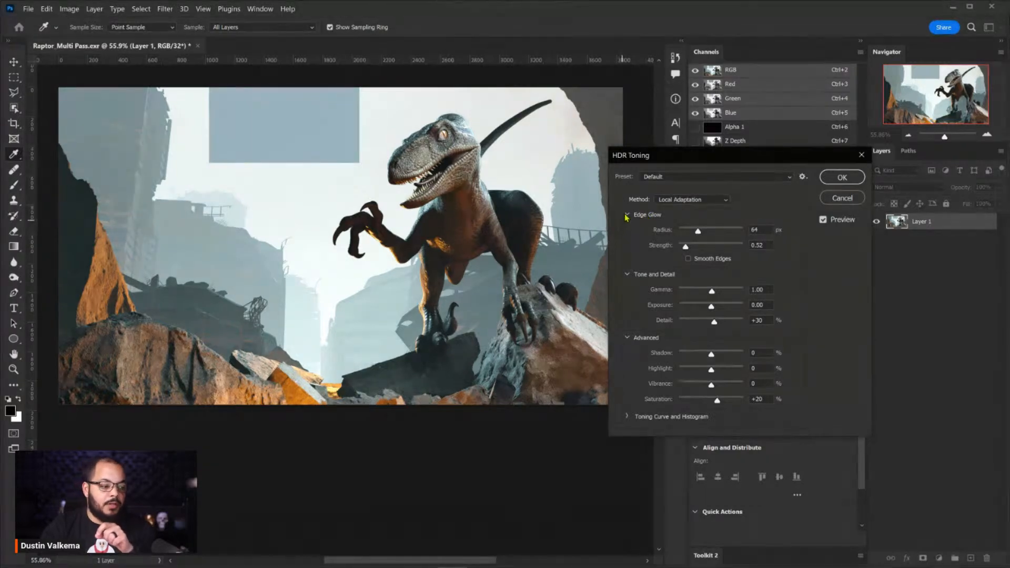
click(725, 202)
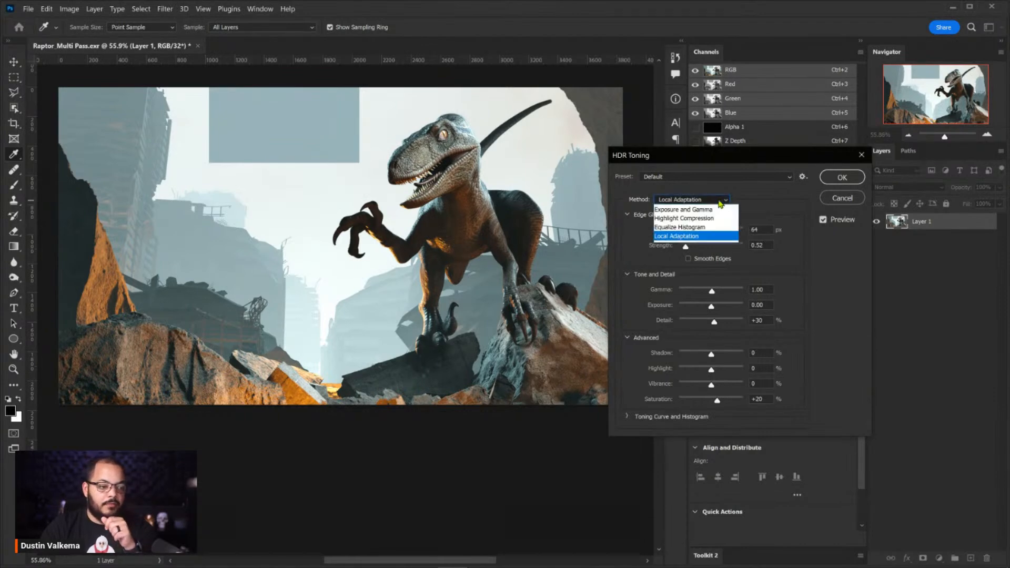
click(688, 209)
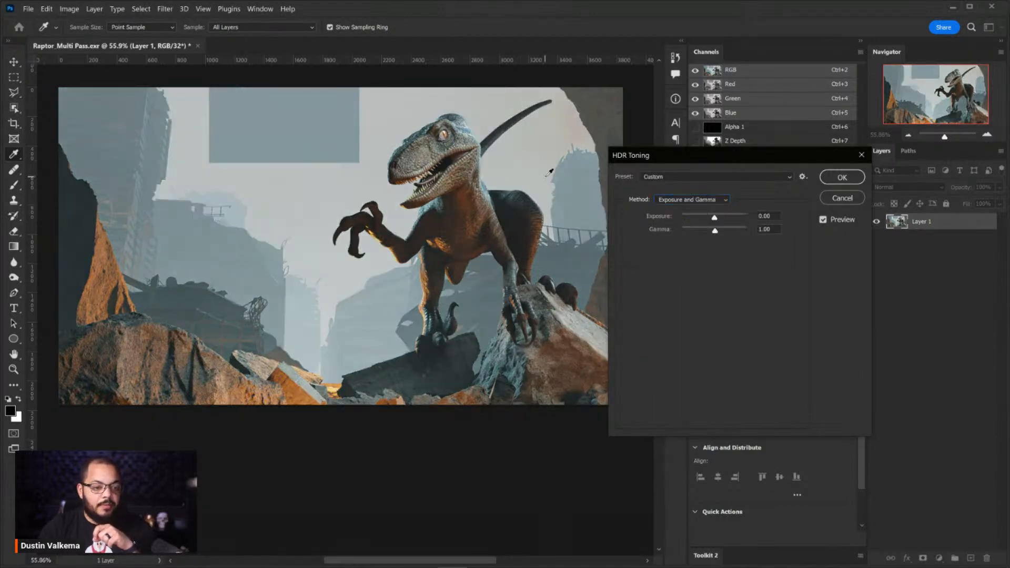
click(840, 180)
key(t)
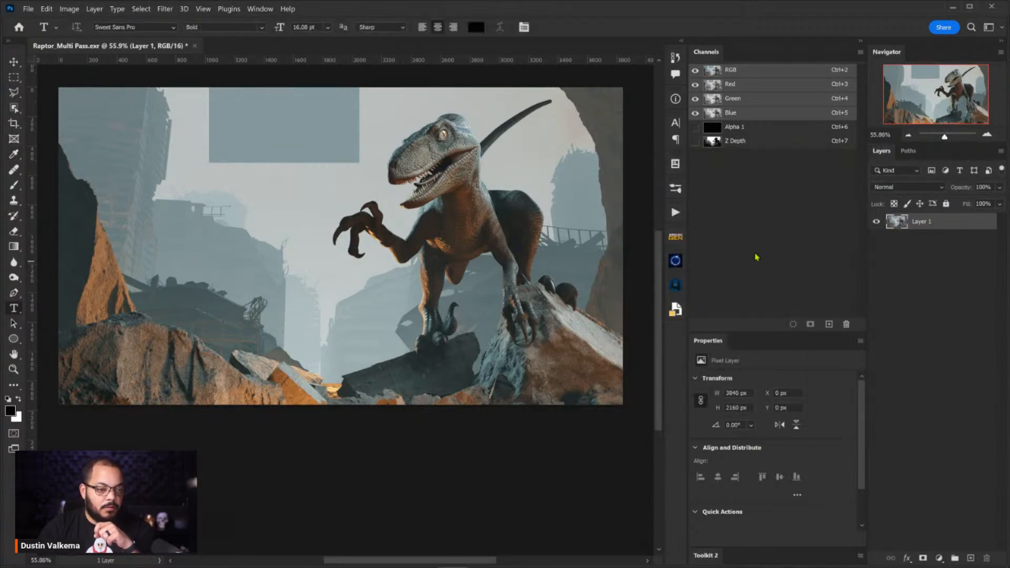
Check the merged image by hiding and showing Layer 1.
click(876, 222)
click(876, 222)
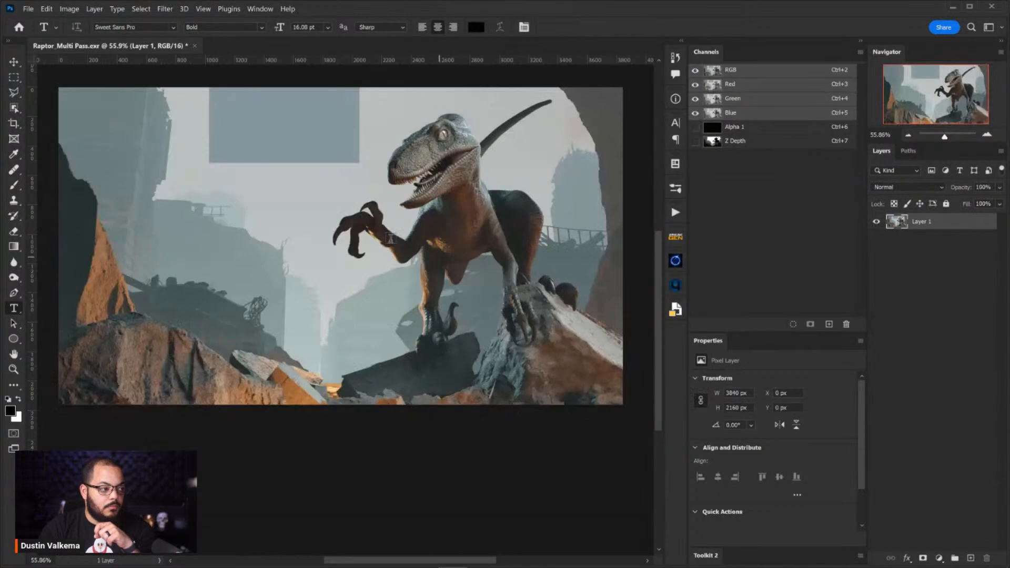
mouse_move(324, 123)
mouse_down()
mouse_move(344, 127)
mouse_move(327, 126)
mouse_up()
Undo the layer merge and the conversion to 16 bits per channel.
key(ctrl+z)
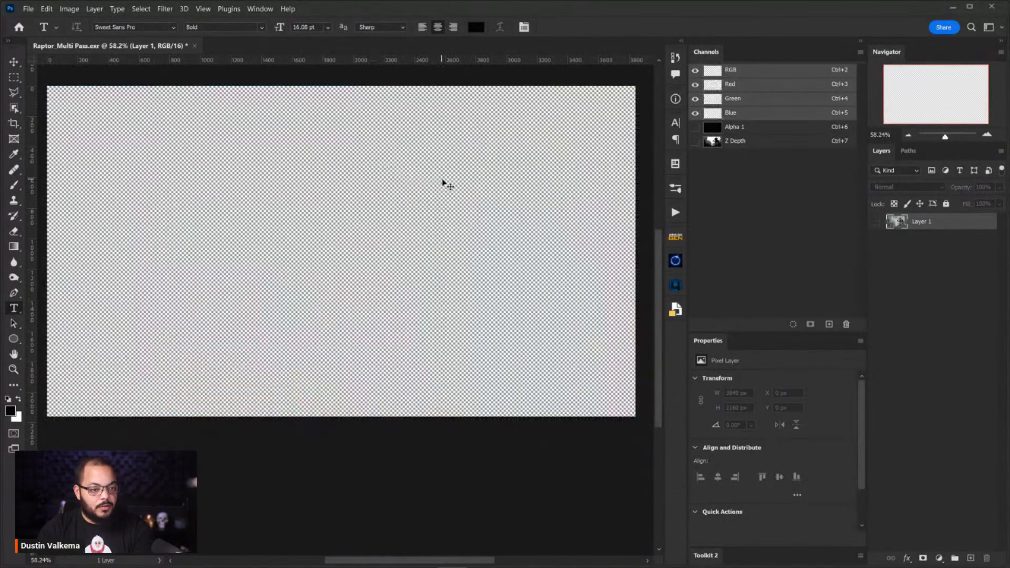
key(ctrl+z)
key(ctrl+z)
key(ctrl+z)
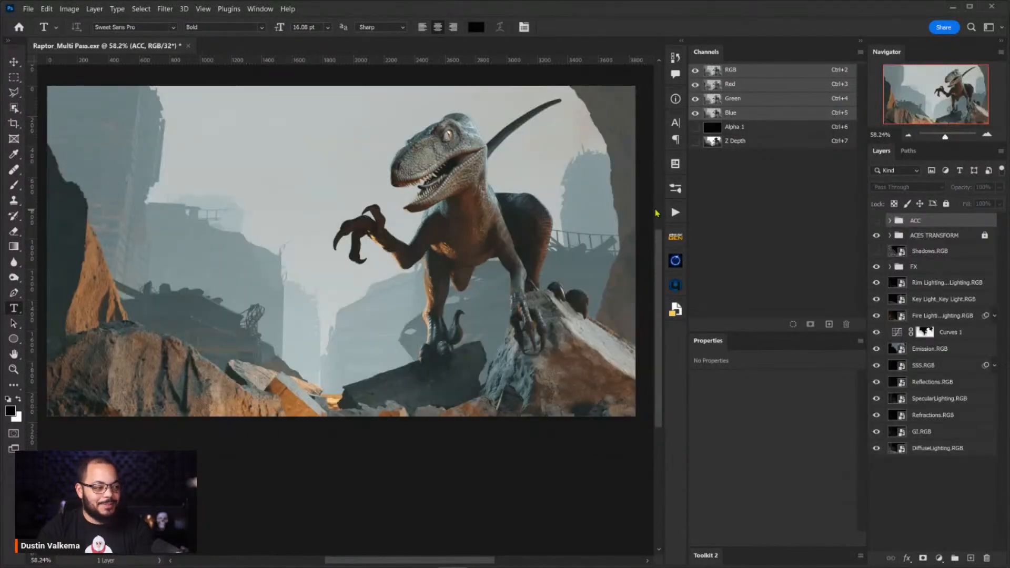
Merge the layers for a 16 bits per channel conversion and set the HDR Toning method to Exposure and Gamma.
click(65, 9)
mouse_move(120, 21)
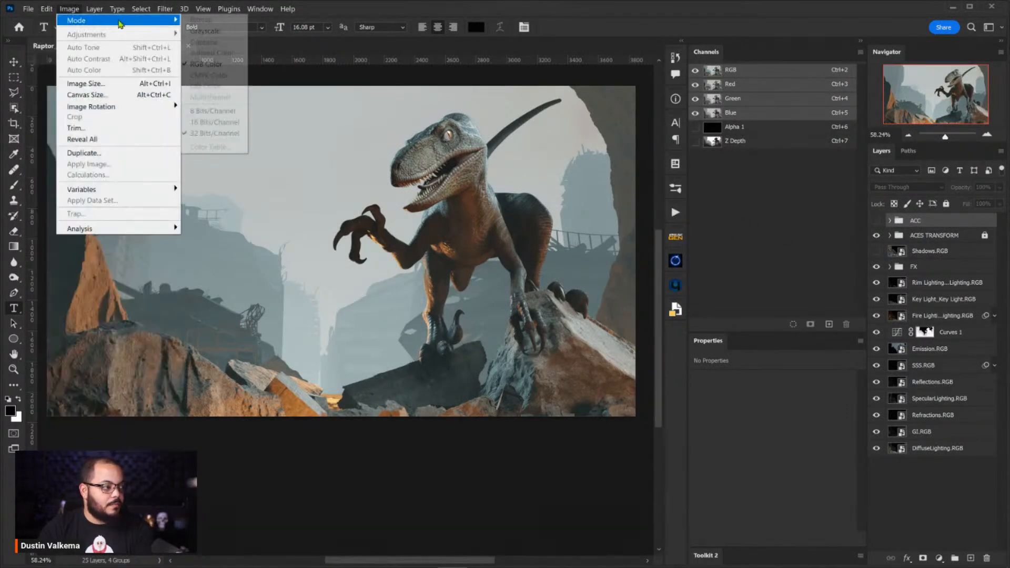
click(219, 122)
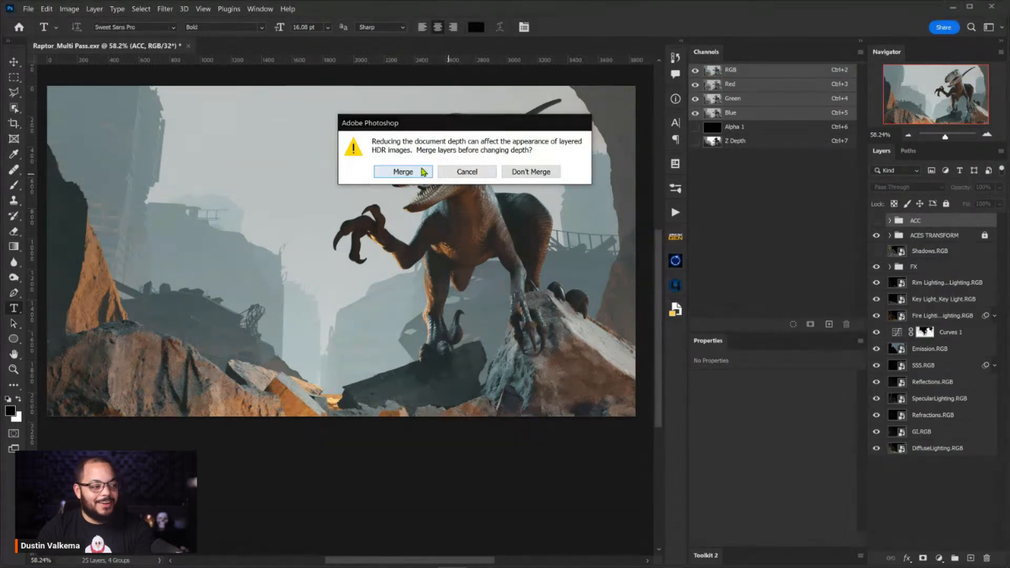
click(423, 171)
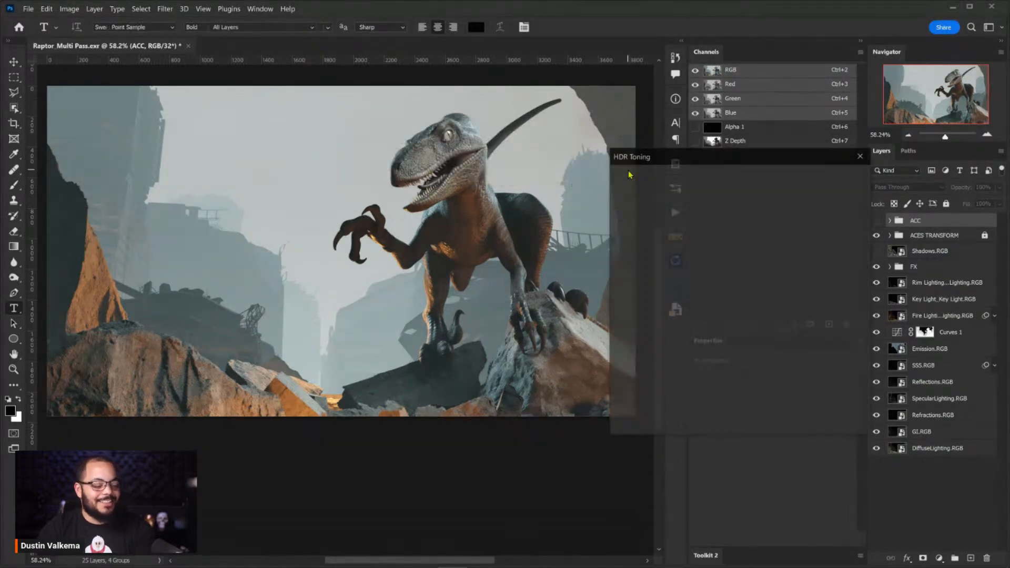
click(684, 200)
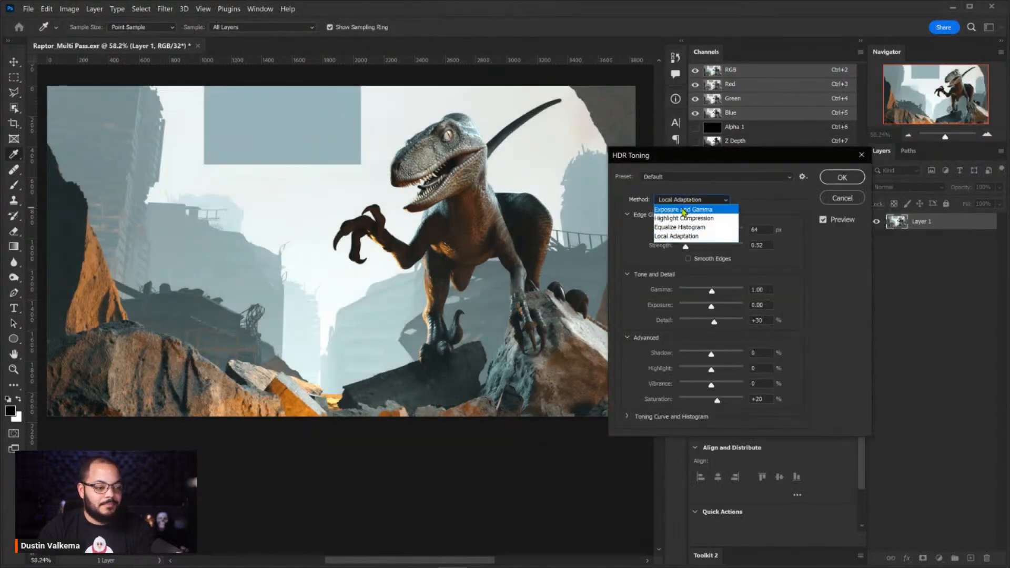
click(682, 209)
Test the HDR Toning exposure at -0.92 and +1.00, and set it back to 0.
drag(714, 218, 713, 220)
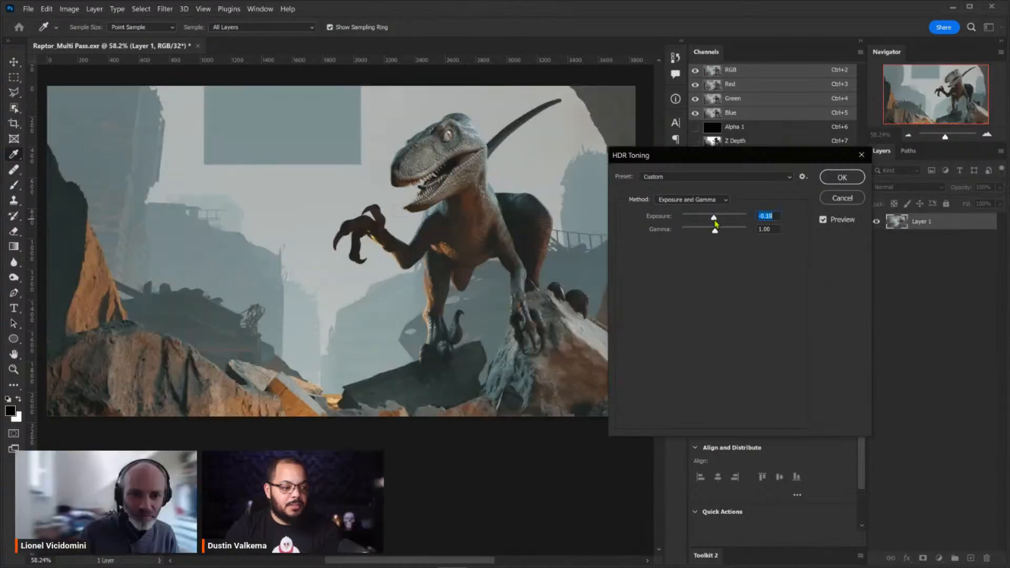
drag(720, 221, 757, 225)
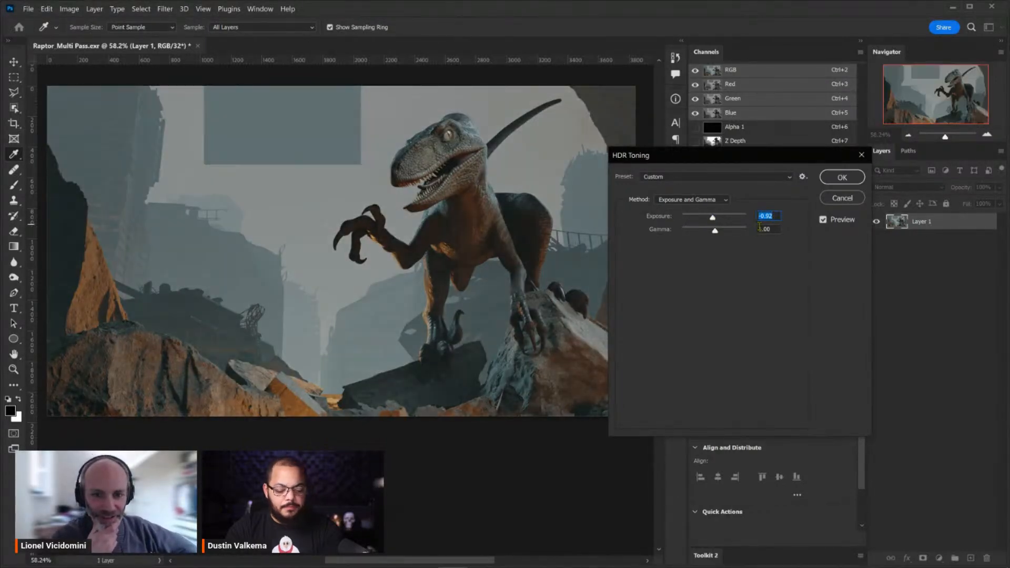
text(1)
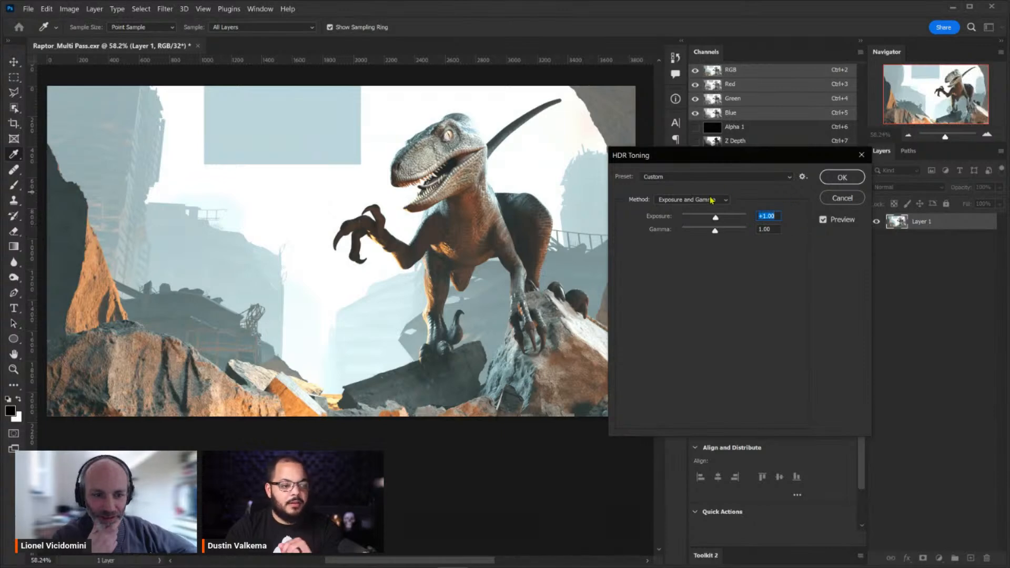
click(711, 200)
click(705, 208)
drag(758, 215, 780, 214)
text(0)
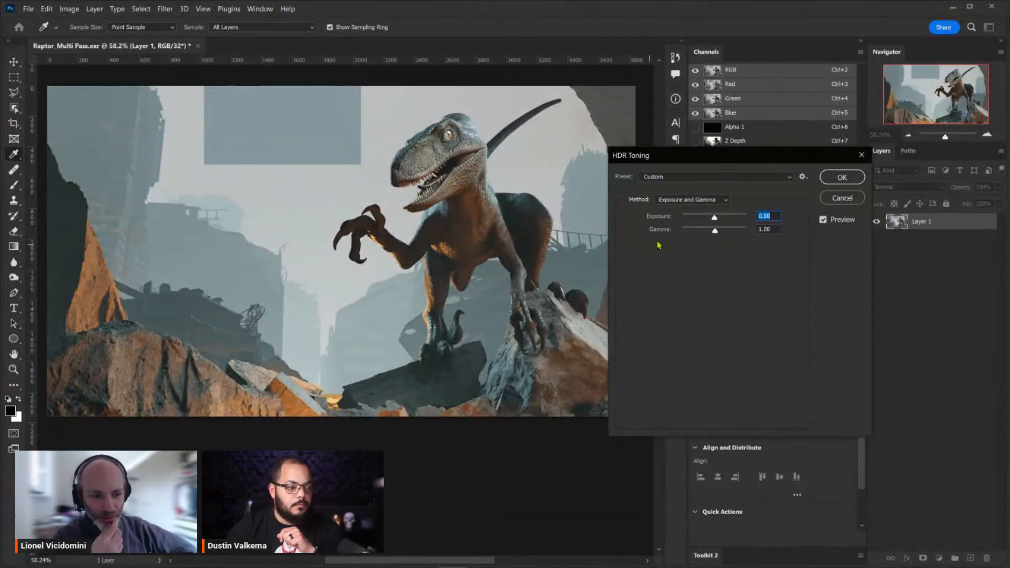
Apply the HDR Toning at exposure 0.00 and gamma 1.00, and add the ACC group of utility passes above Layer 1.
click(837, 179)
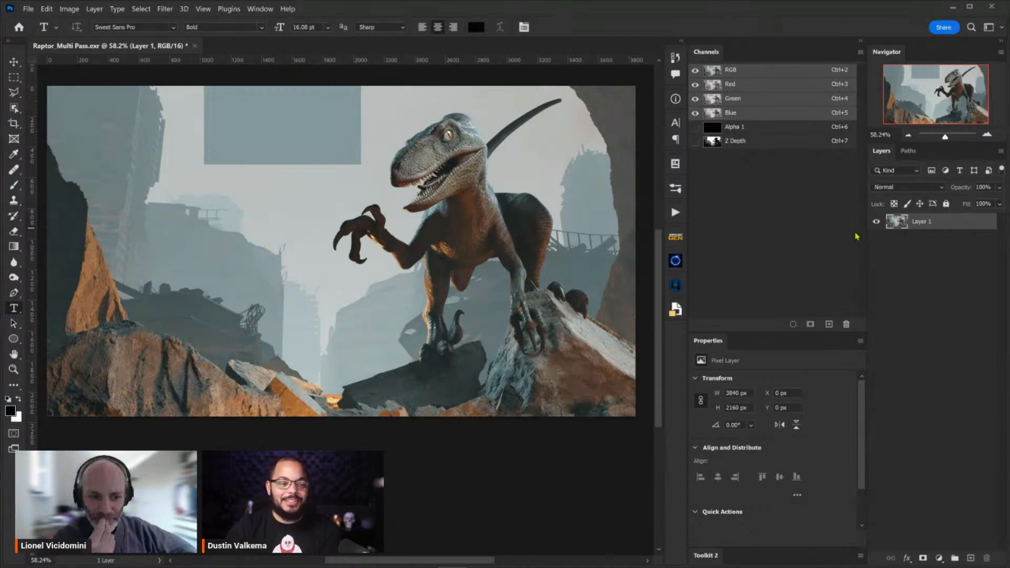
mouse_move(495, 229)
mouse_down()
mouse_move(511, 237)
mouse_move(504, 241)
mouse_up()
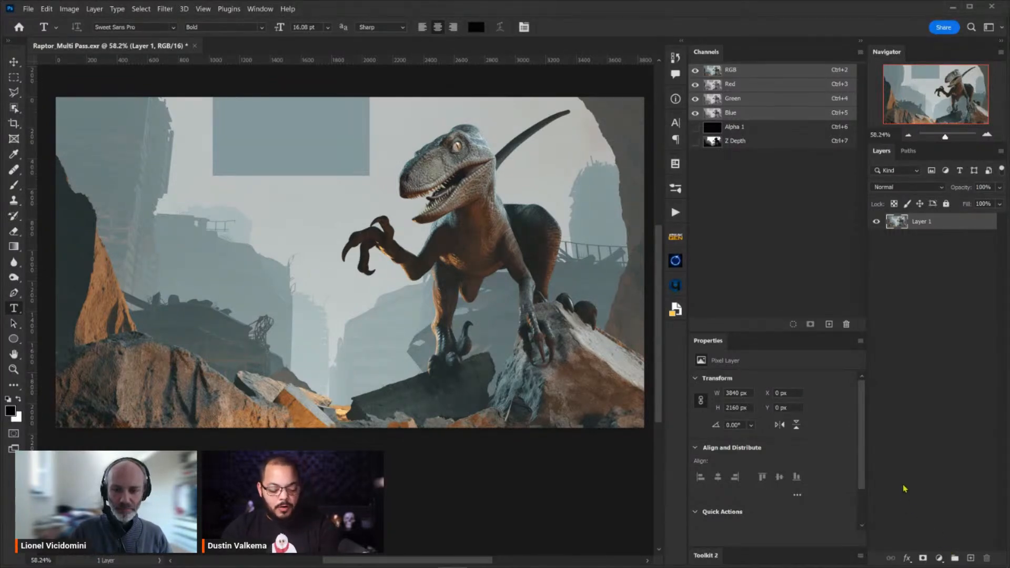
key(F2)
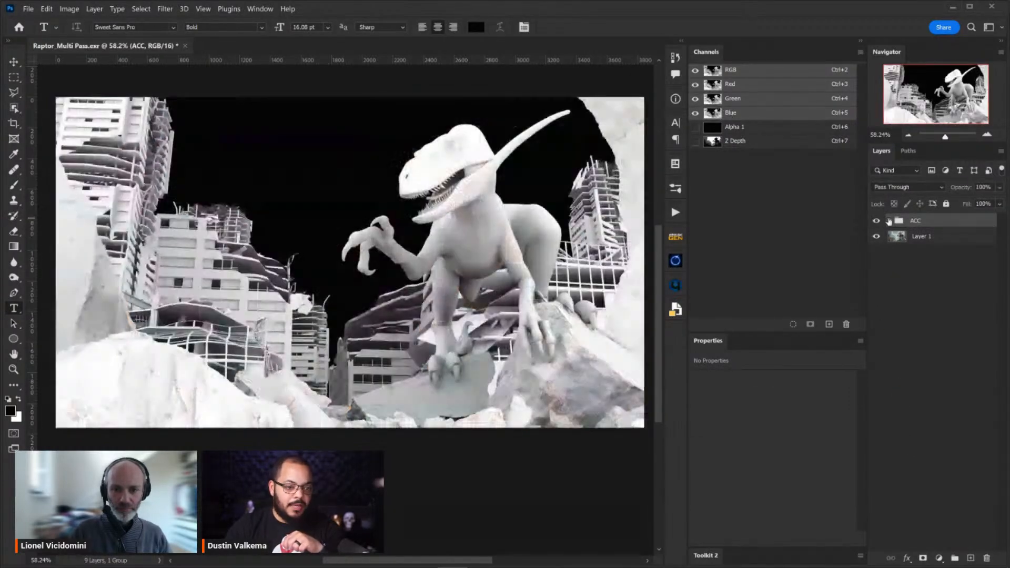
Hide all eight passes inside the ACC group, from AO.RGB down to the Puzzle Mat Rocks FG pass, and collapse the group.
click(889, 220)
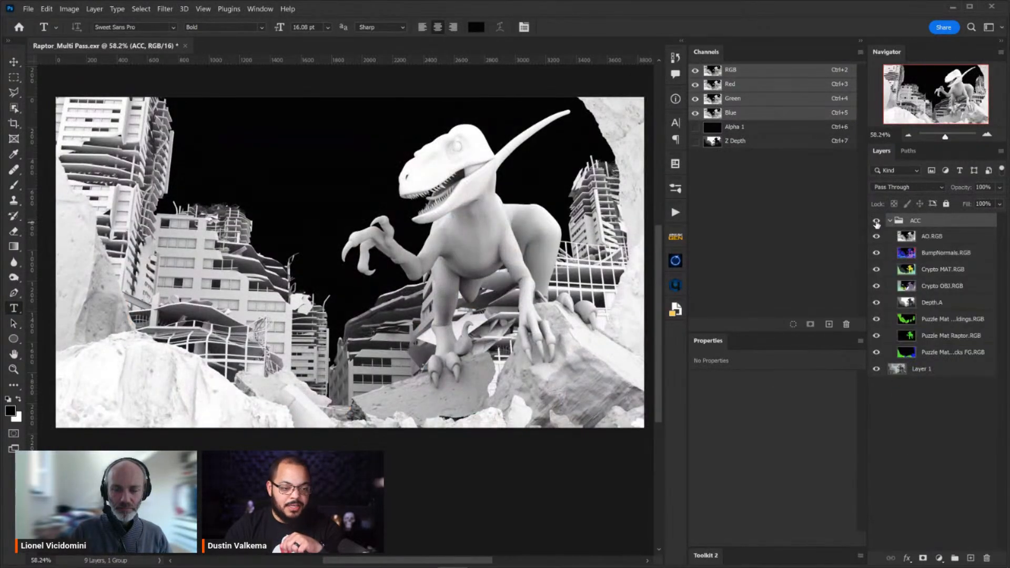
click(877, 236)
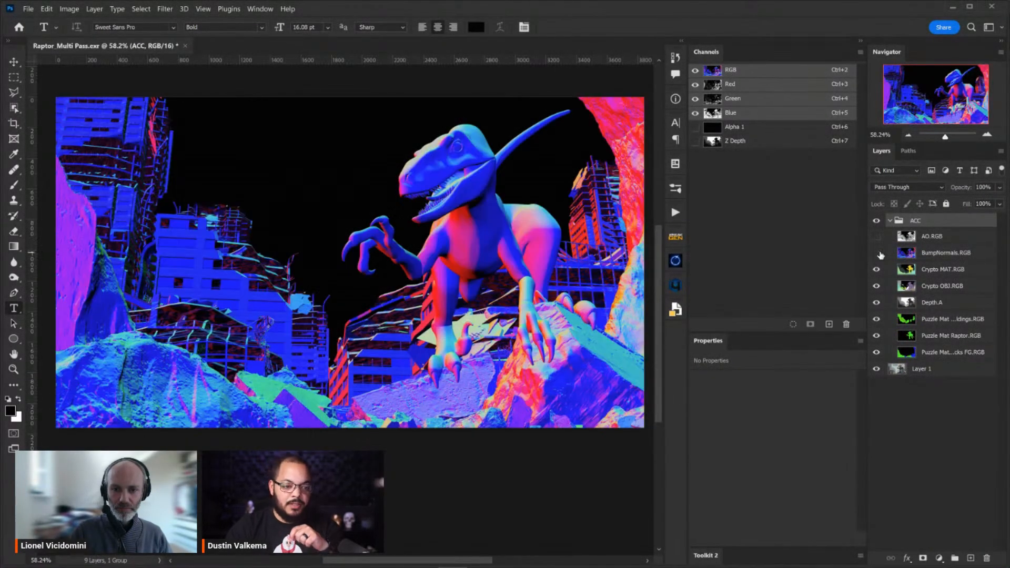
click(877, 253)
click(877, 270)
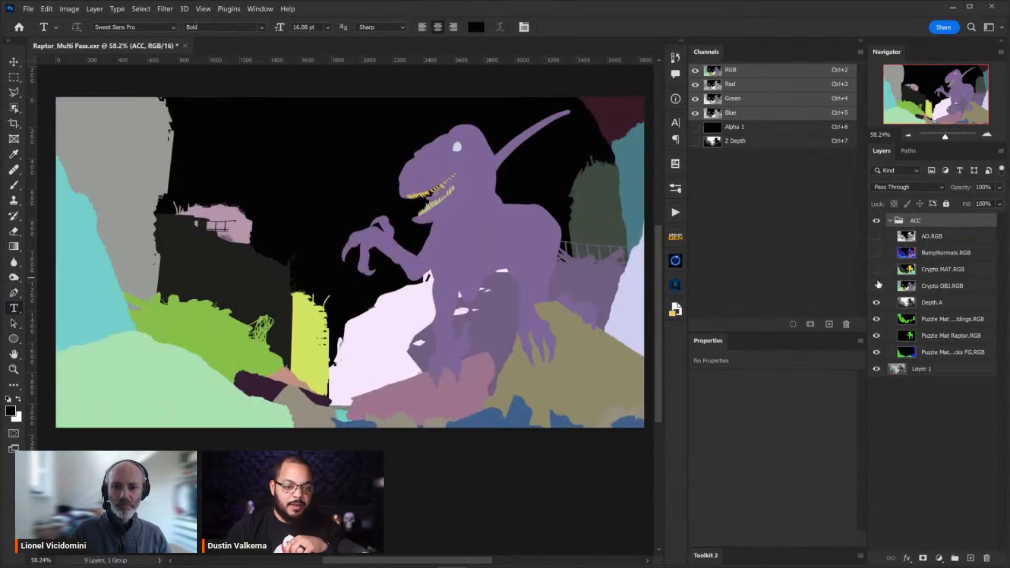
click(876, 285)
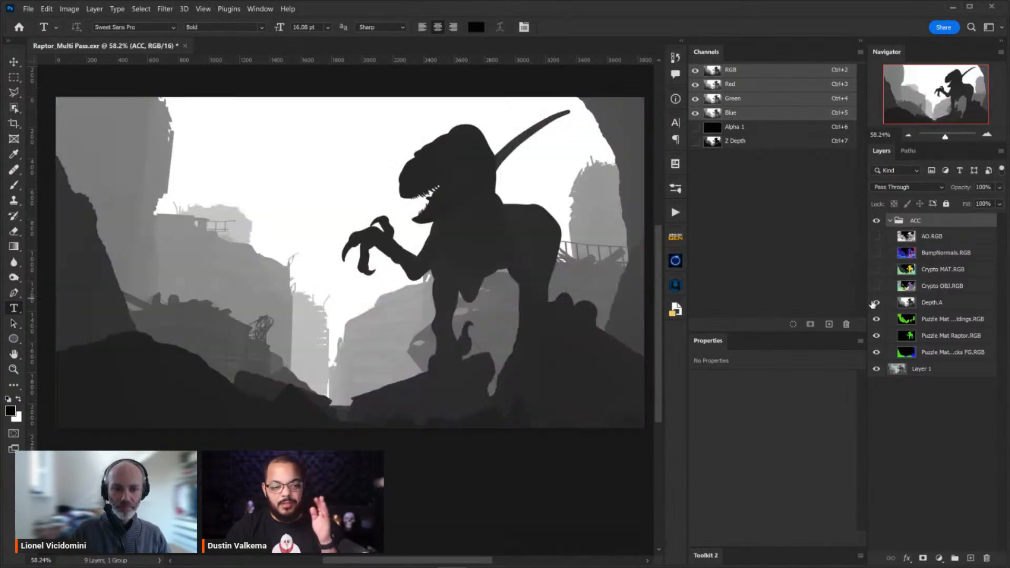
click(876, 302)
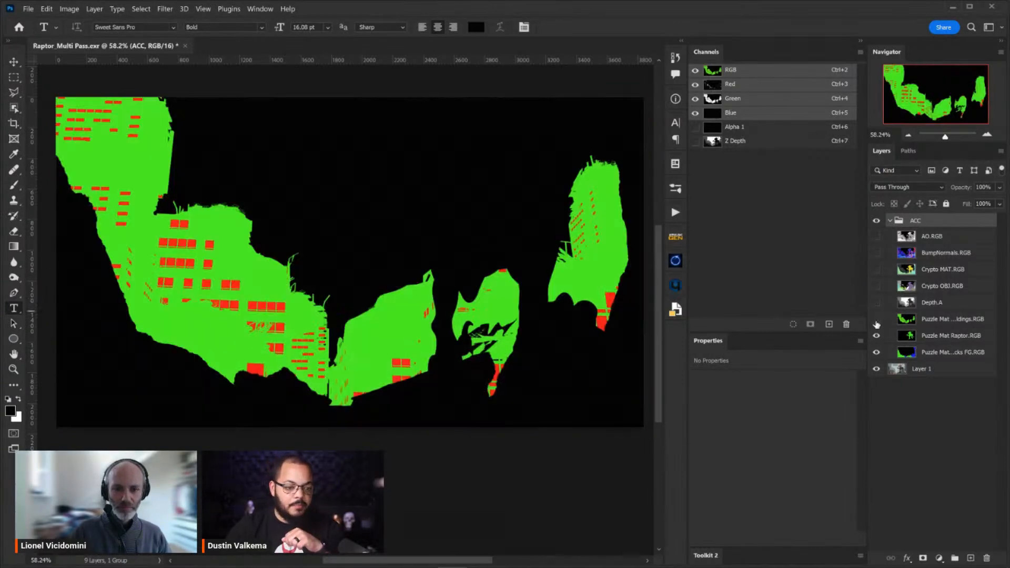
click(876, 319)
click(876, 335)
click(876, 352)
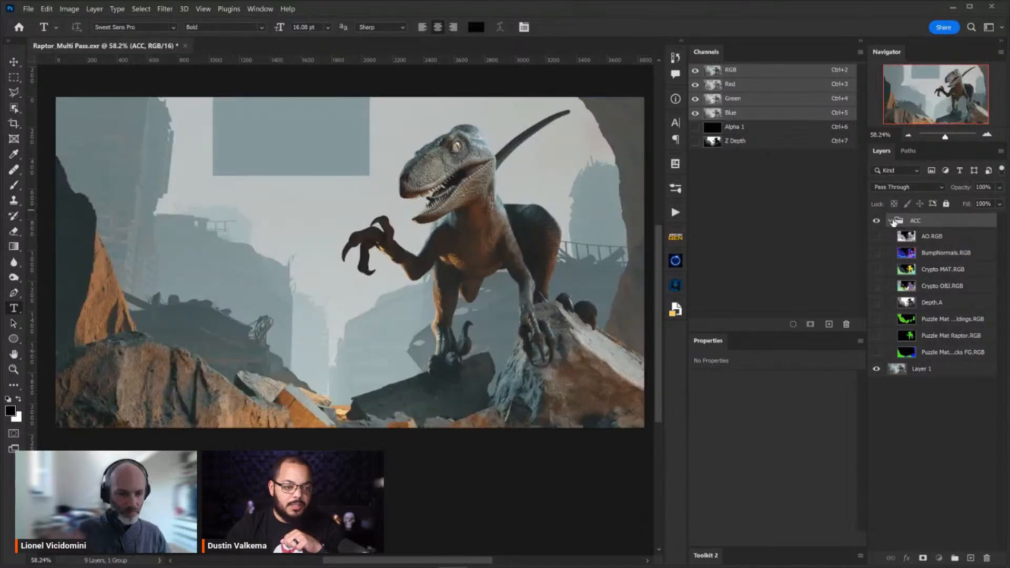
click(889, 220)
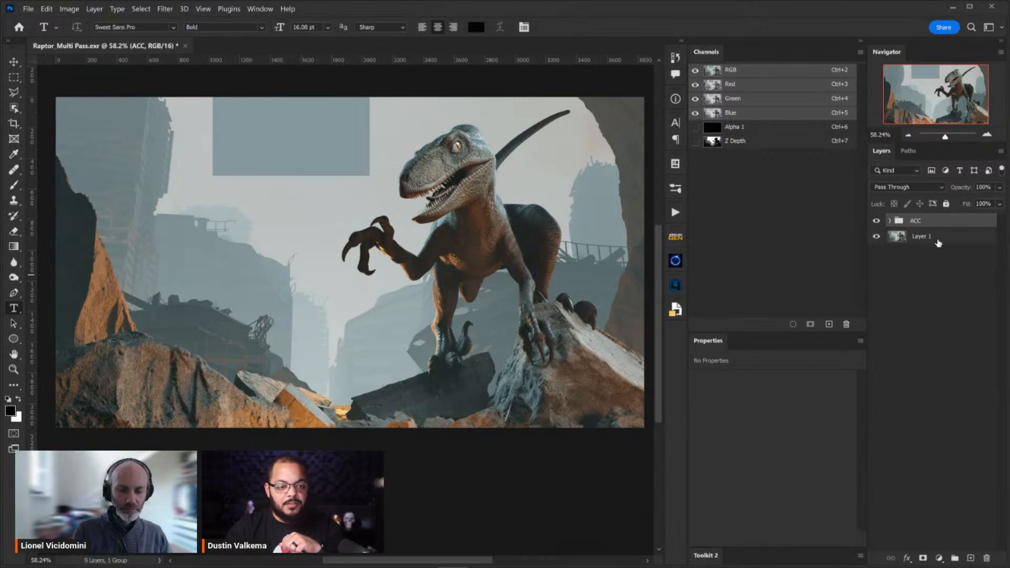
Rename Layer 1 as "Comp]" and convert it to a smart object.
click(909, 240)
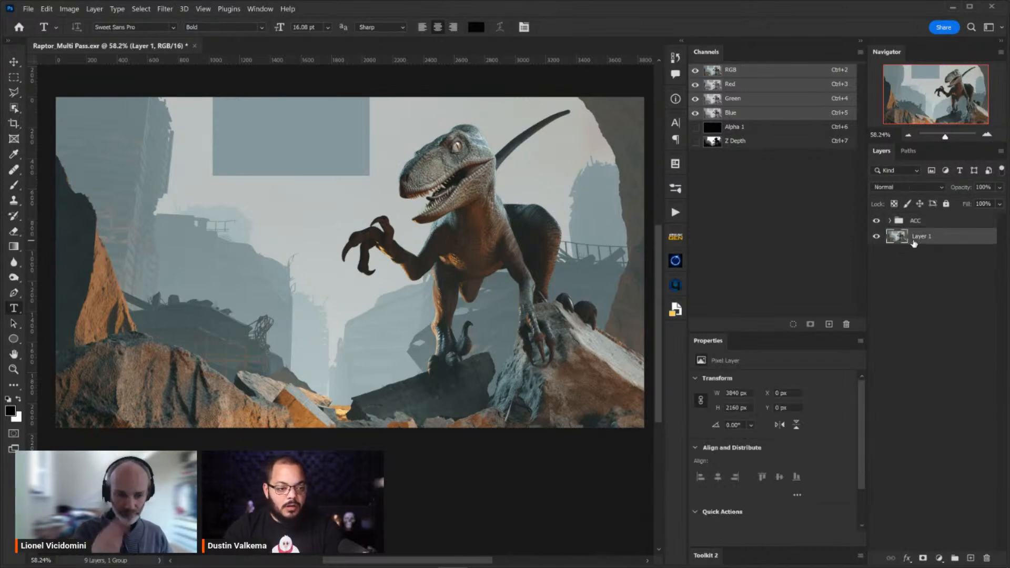
double_click(921, 236)
text(Comp)
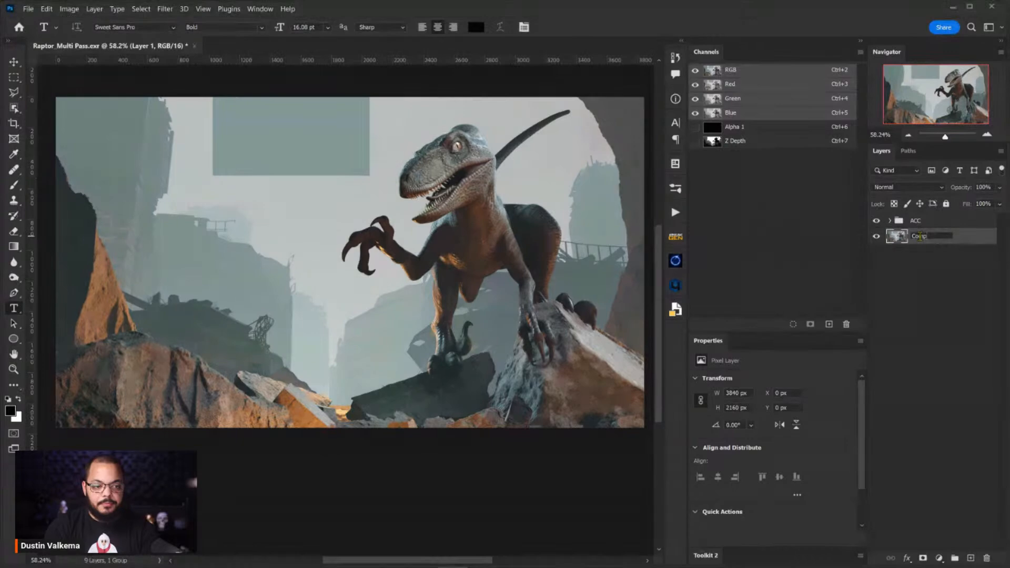
key(Return)
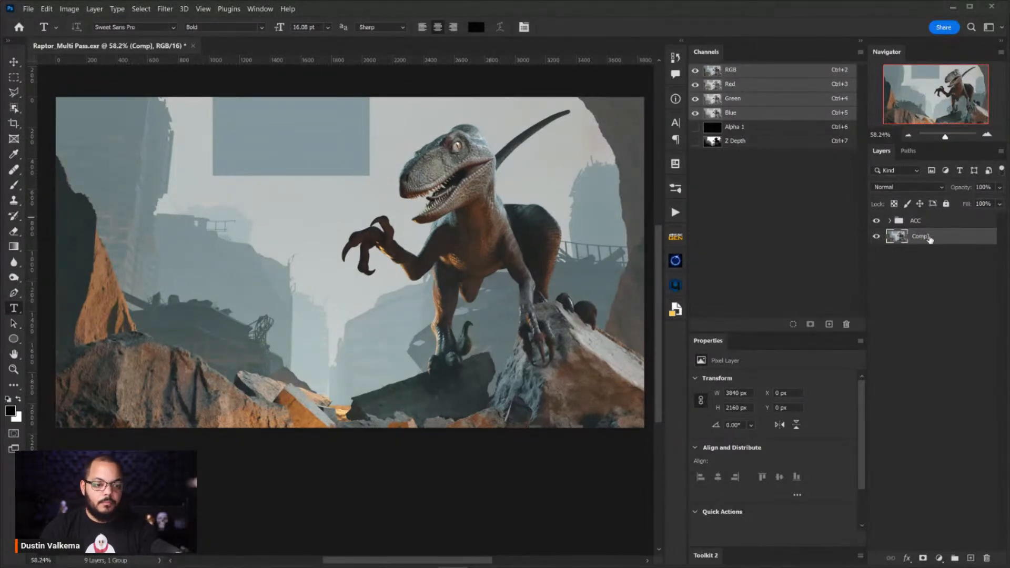
right_click(932, 237)
click(805, 233)
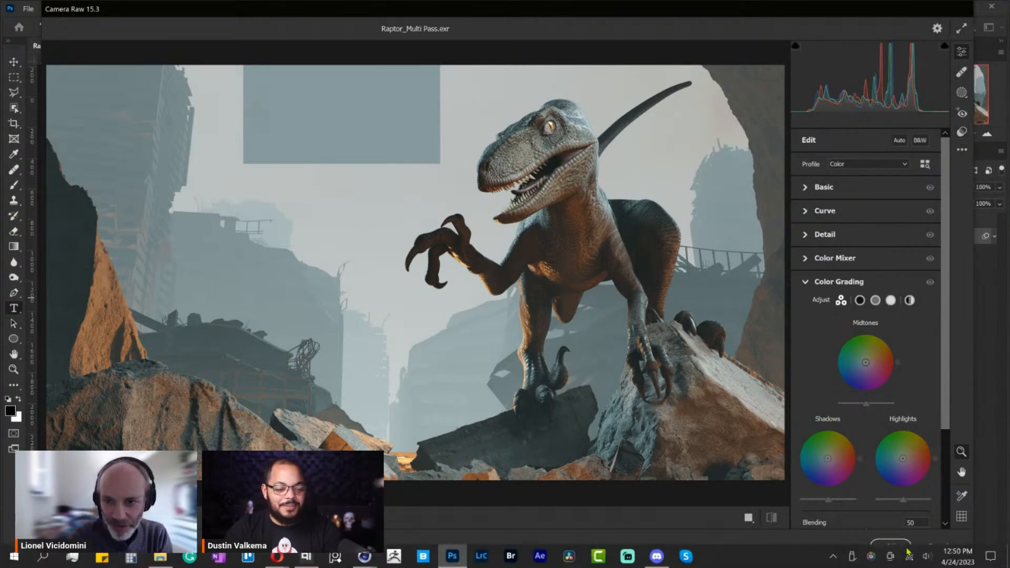
click(891, 544)
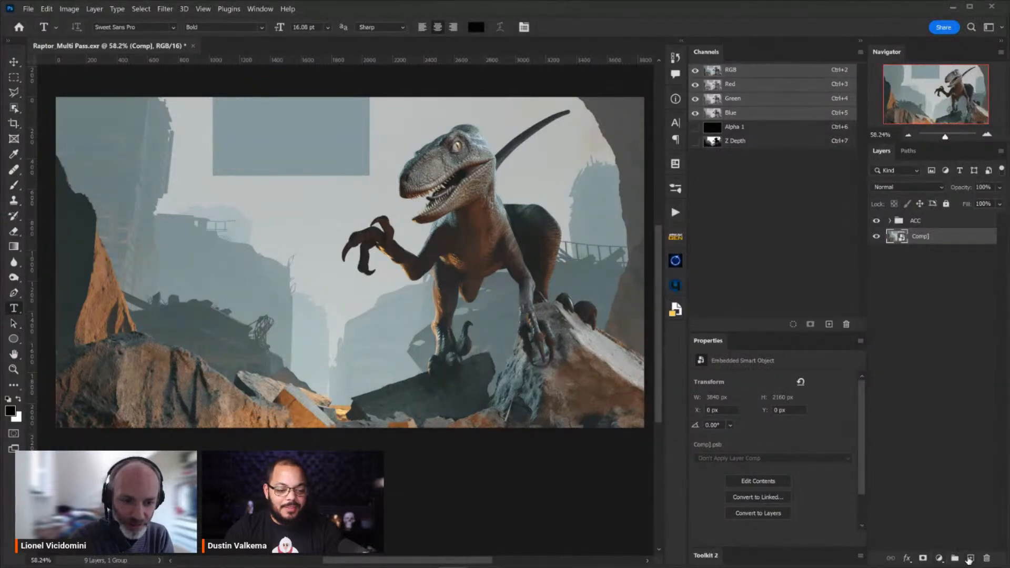
Add a new layer above Comp] and marquee-select the blue-grey rectangle in the sky, about 1057 × 532 px.
click(969, 559)
drag(264, 149, 292, 163)
key(m)
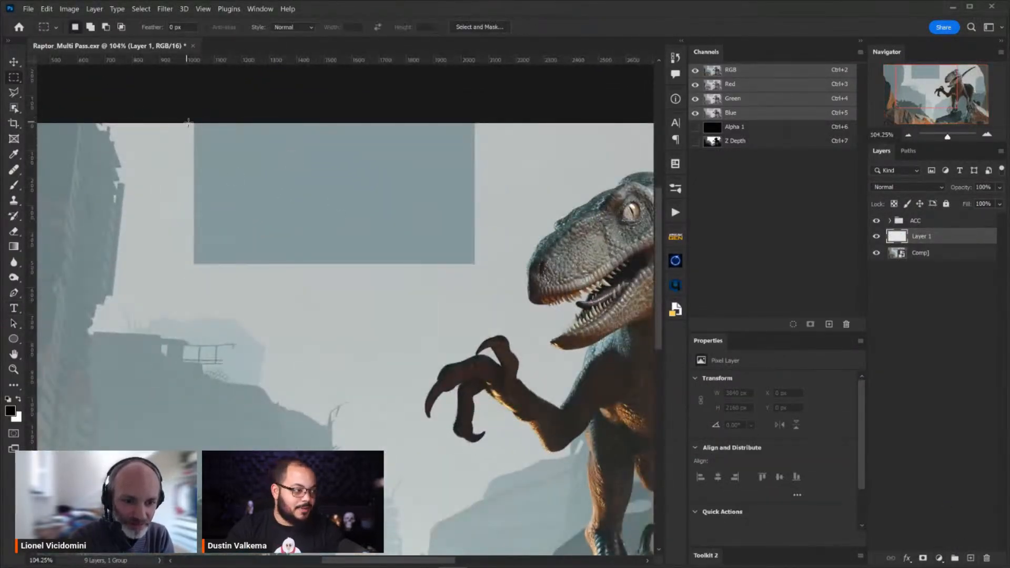
drag(193, 121, 190, 93)
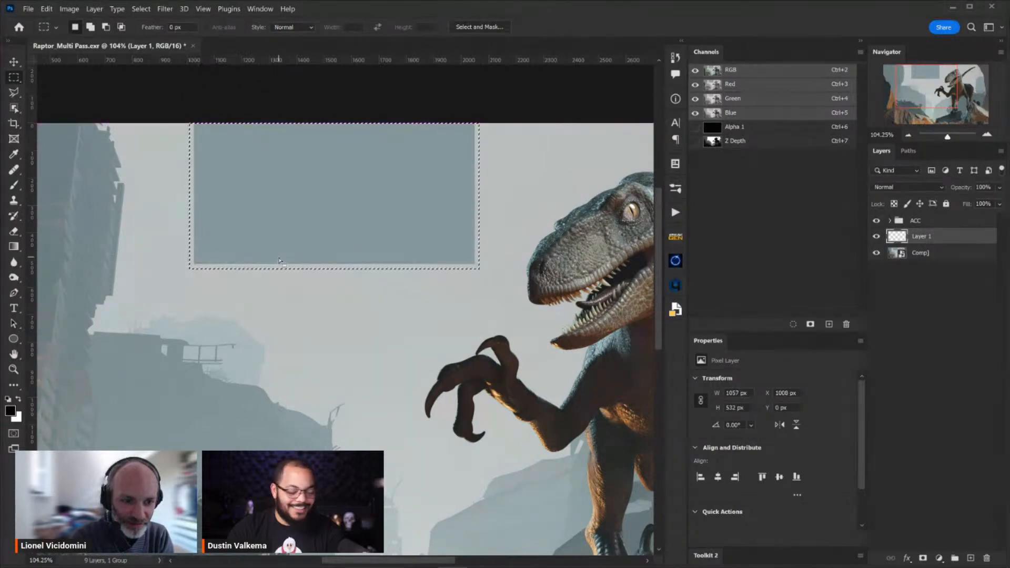
Try to fill the selected sky rectangle with Content-Aware on the new layer, and clear the selection.
key(shift+BackSpace)
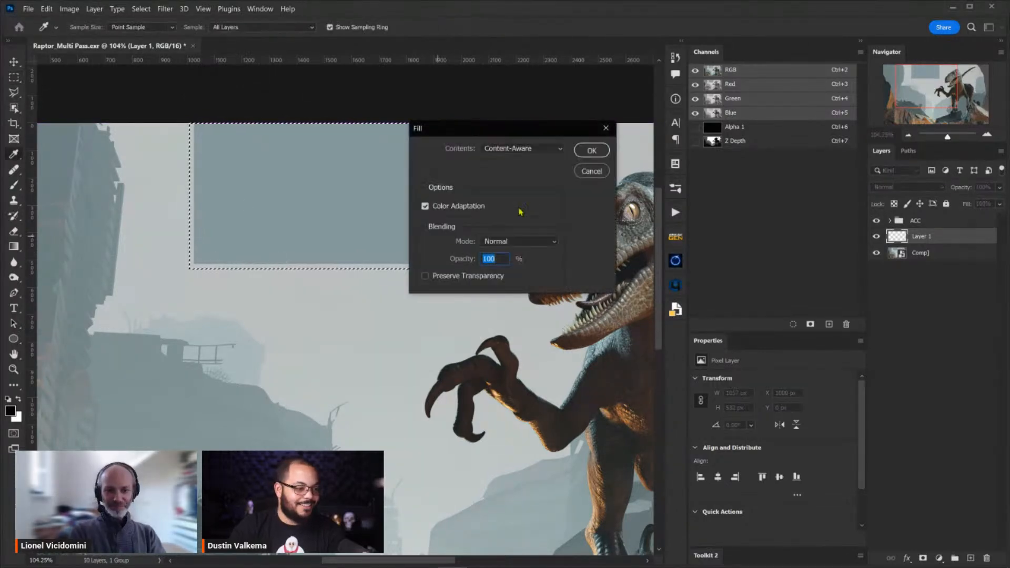
click(587, 151)
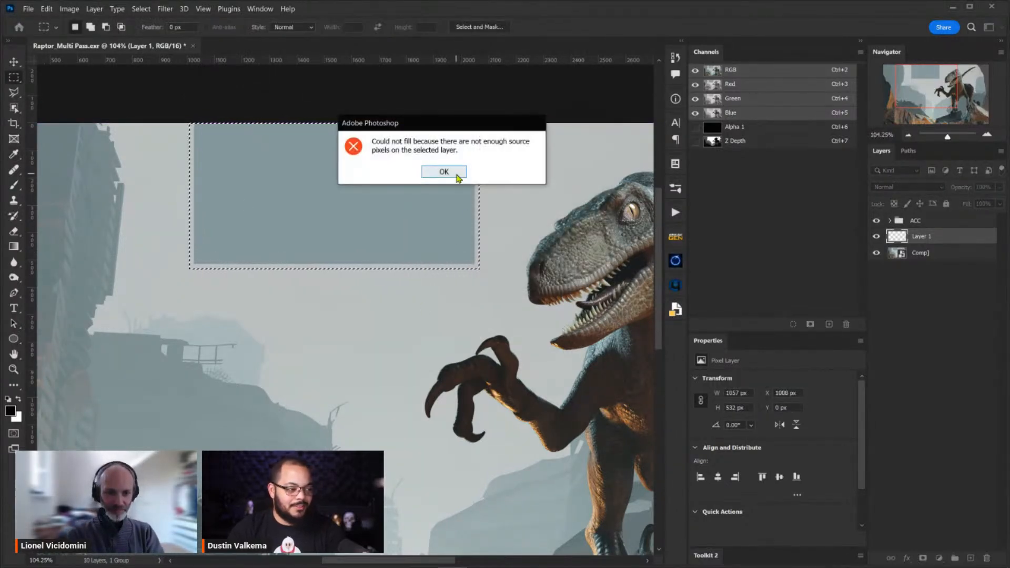
click(445, 171)
click(923, 257)
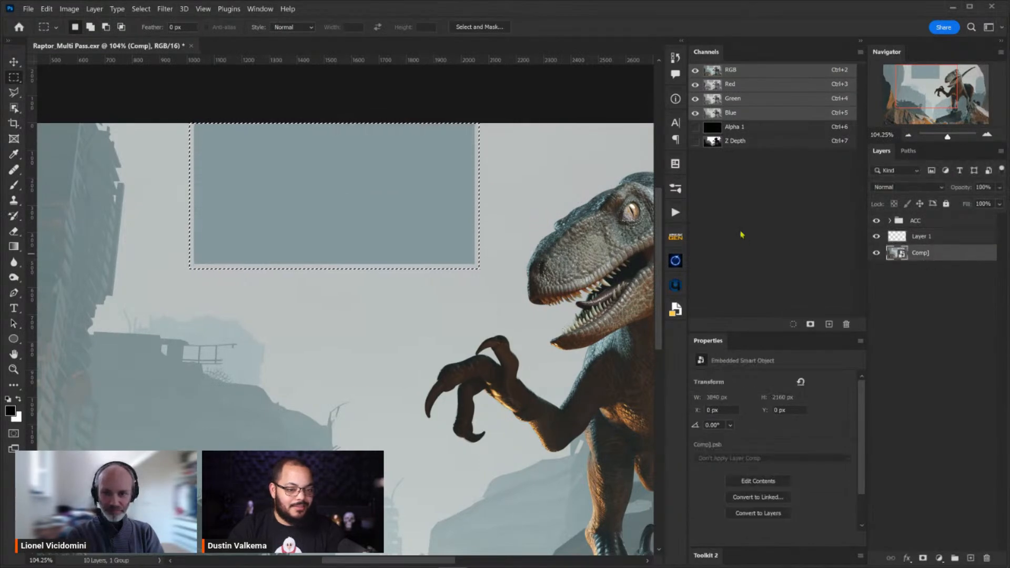
key(ctrl+d)
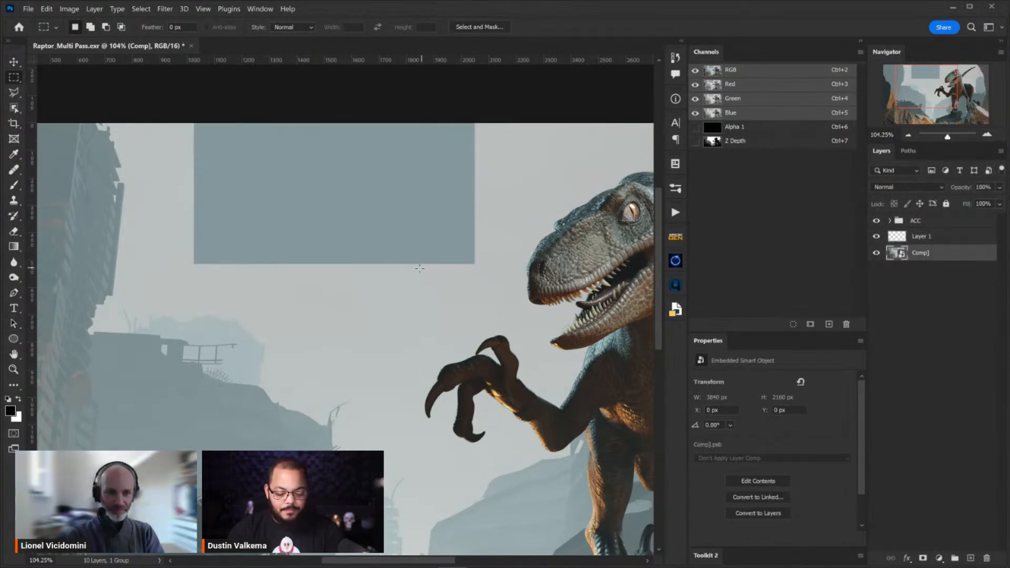
Paint over the blue-grey rectangle on Layer 1 with a soft brush in the sampled sky colour.
key(b)
alt+click(405, 282)
mouse_move(223, 154)
mouse_down()
mouse_move(482, 178)
mouse_move(213, 128)
mouse_move(222, 117)
mouse_move(222, 168)
mouse_move(209, 131)
mouse_move(209, 264)
mouse_move(254, 260)
mouse_move(217, 255)
mouse_move(214, 165)
mouse_move(204, 188)
mouse_move(220, 255)
mouse_move(478, 259)
mouse_move(462, 118)
mouse_move(436, 248)
mouse_move(423, 116)
mouse_move(364, 168)
mouse_move(378, 148)
mouse_up()
click(947, 238)
mouse_move(345, 169)
mouse_down()
mouse_move(393, 156)
mouse_move(395, 139)
mouse_move(257, 128)
mouse_move(263, 222)
mouse_move(264, 158)
mouse_move(370, 151)
mouse_move(404, 193)
mouse_move(372, 243)
mouse_up()
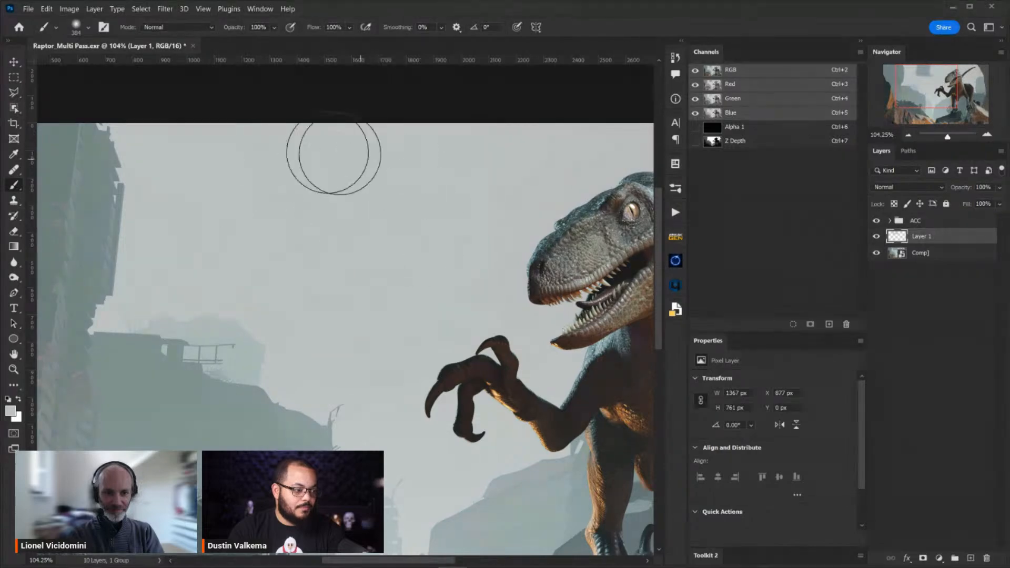
scroll(388, 244, down, 8)
scroll(472, 256, up, 5)
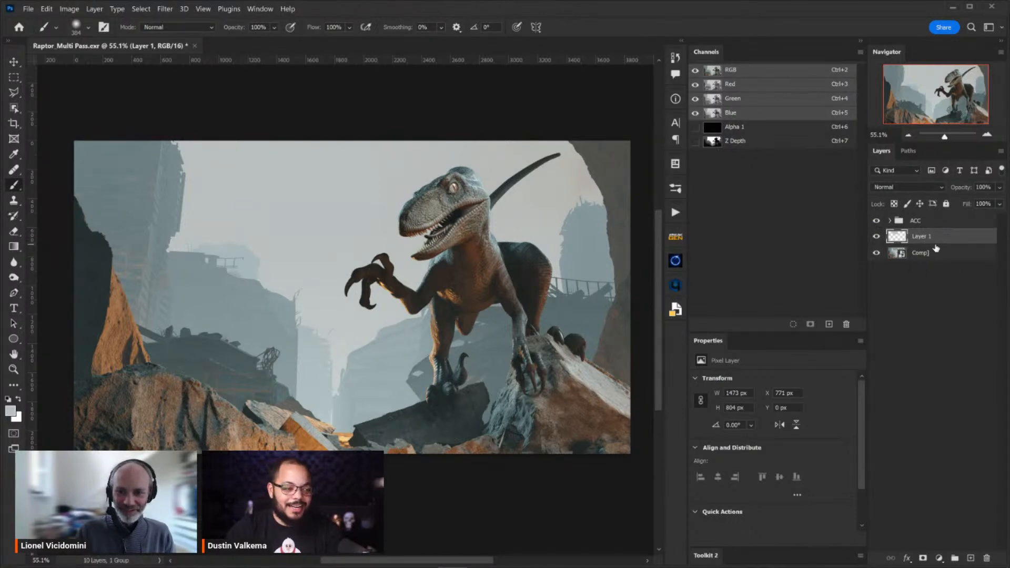
Merge only Layer 1 and Comp], leaving the ACC group separate, and convert the merged layer to a smart object.
key(ctrl+shift+e)
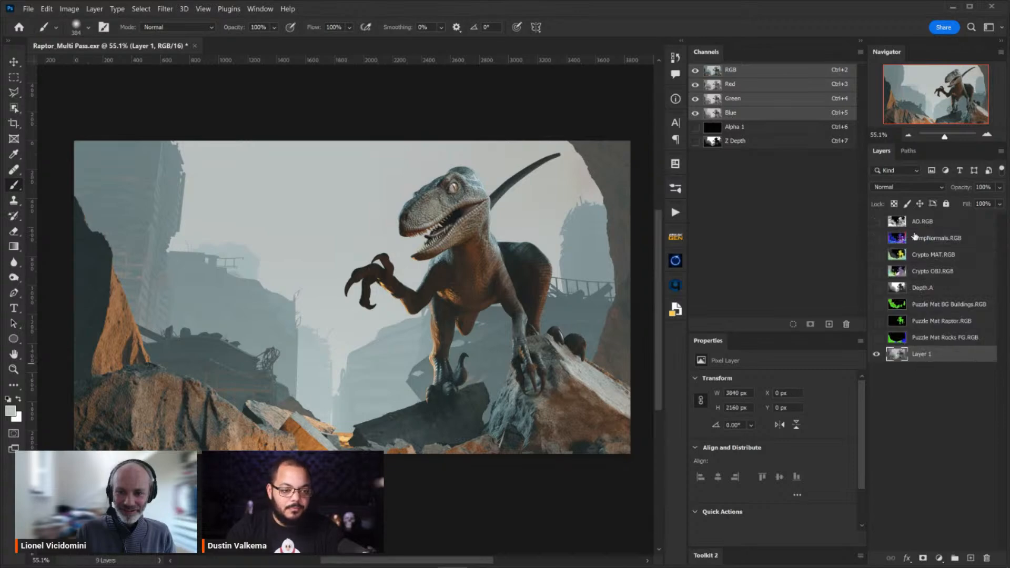
key(ctrl+z)
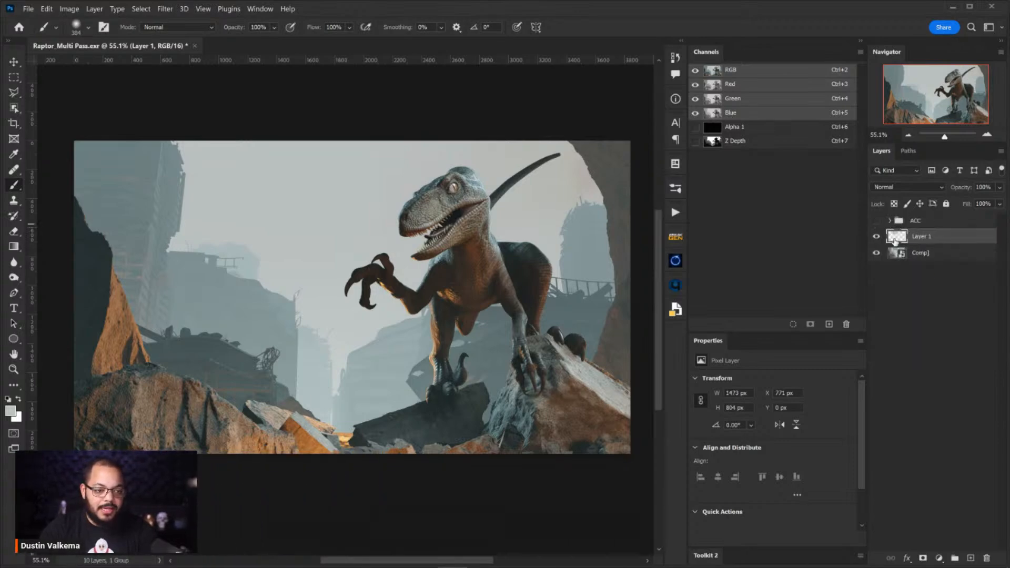
click(935, 254)
shift+click(929, 240)
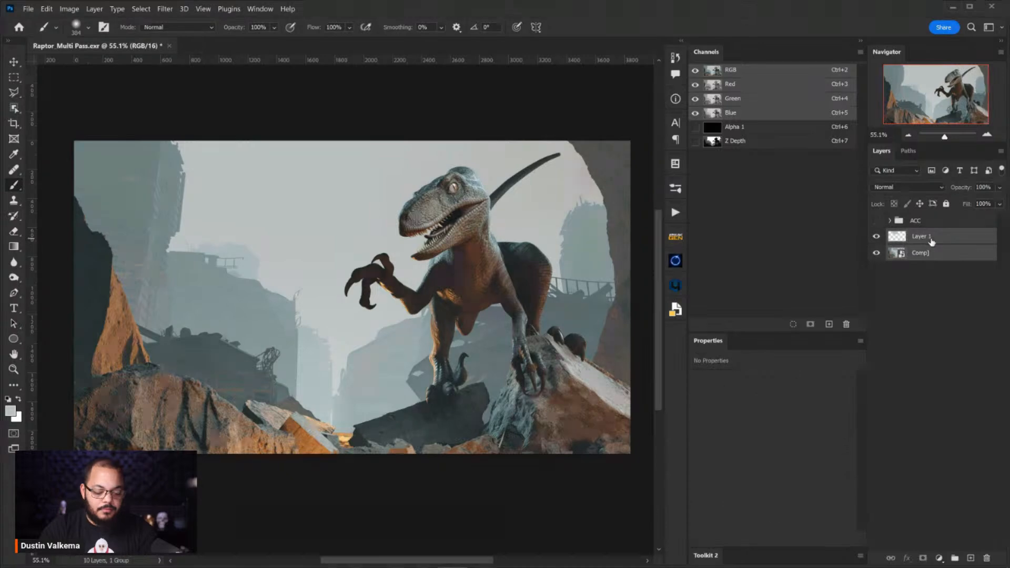
key(ctrl+e)
right_click(925, 239)
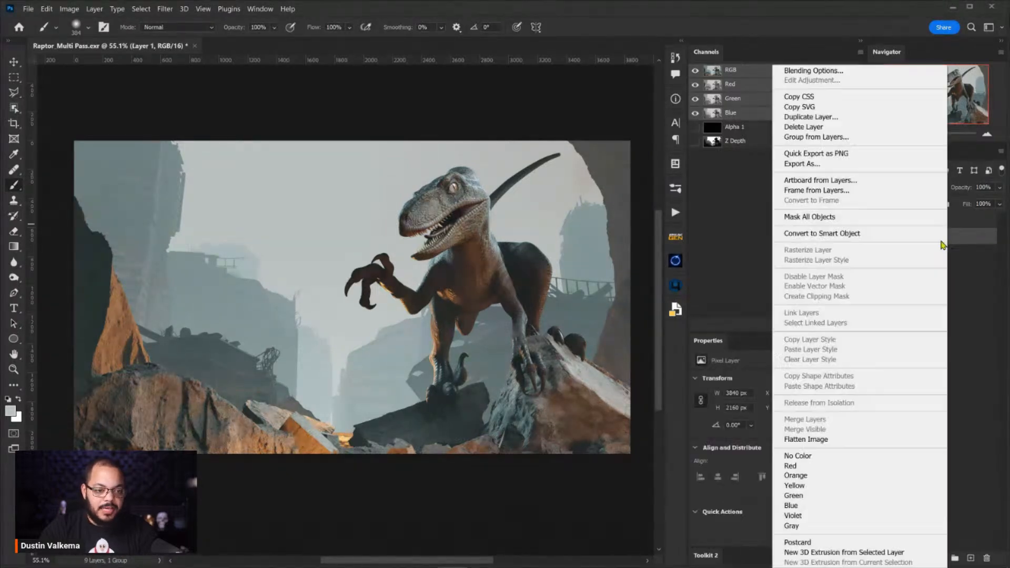
click(840, 217)
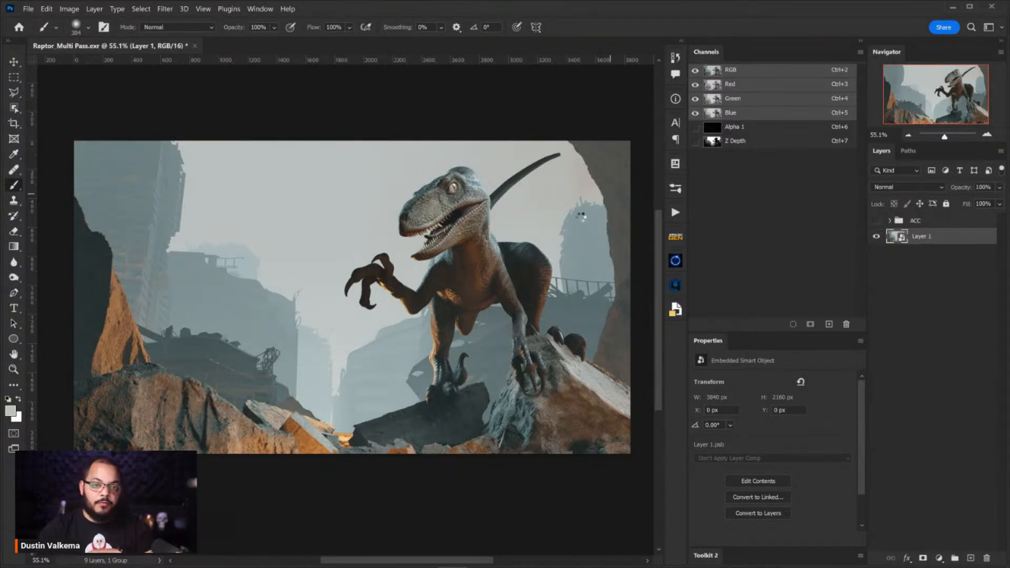
Open the Layer 1 smart object in the Camera Raw filter and show the - DV 2022 presets.
key(ctrl+shift+a)
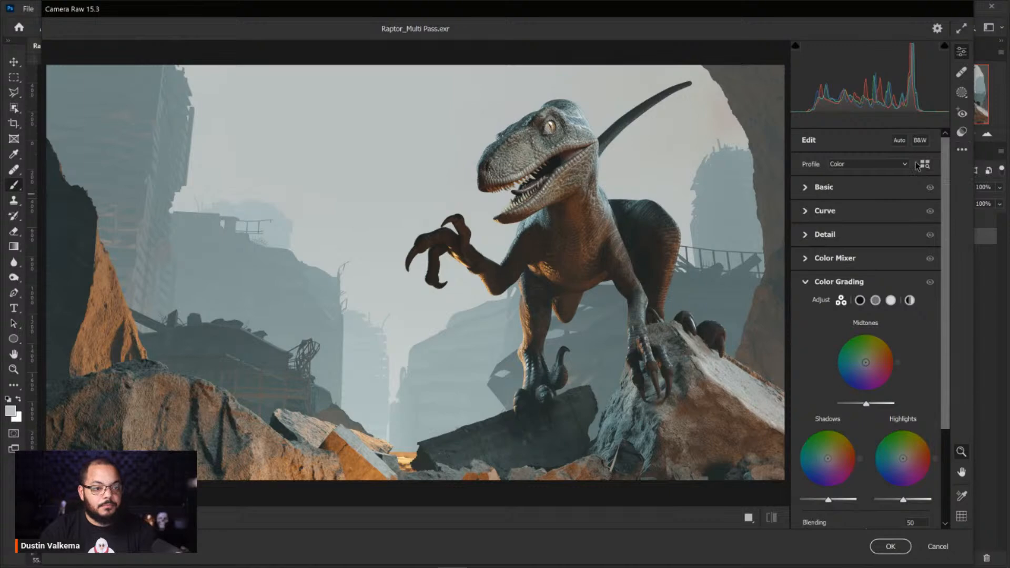
click(961, 149)
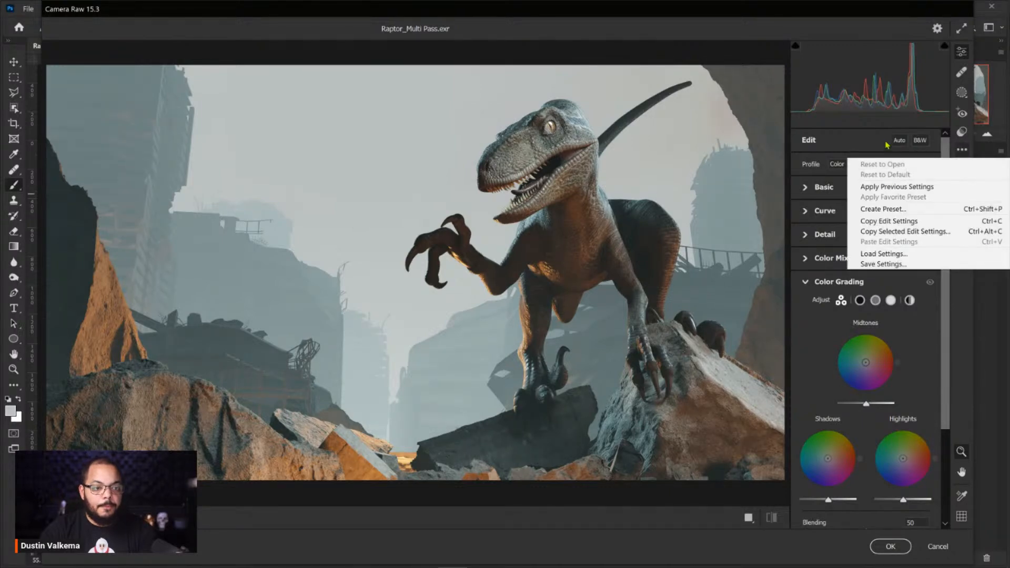
click(966, 131)
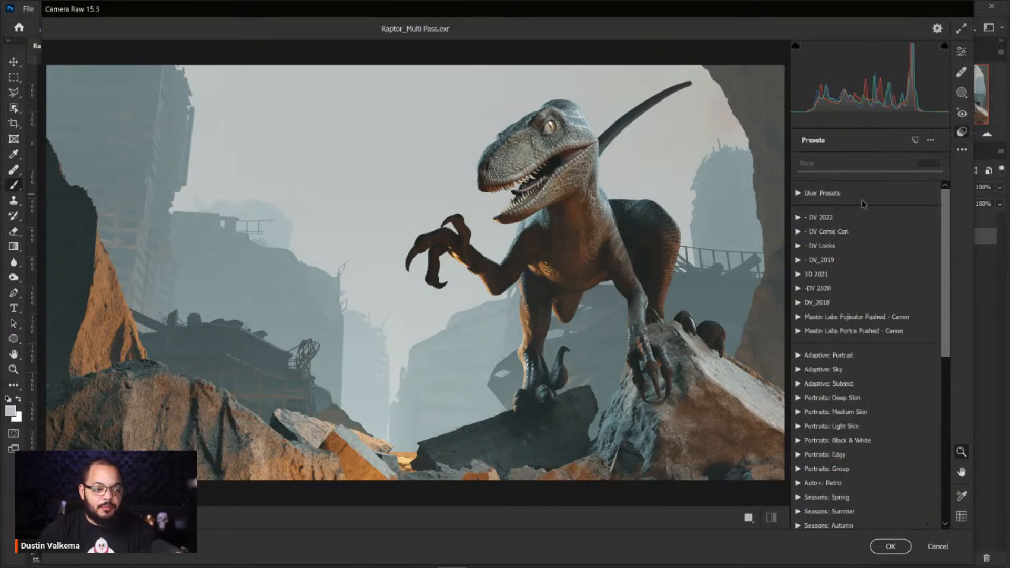
click(797, 218)
Try the DV 2022 presets Atlas HR POP, Crusp Warm Desat Dune, Epic Cyan Cin, Epic Neutral Brown and both Epic Woodsman looks, and reset the edits.
click(845, 230)
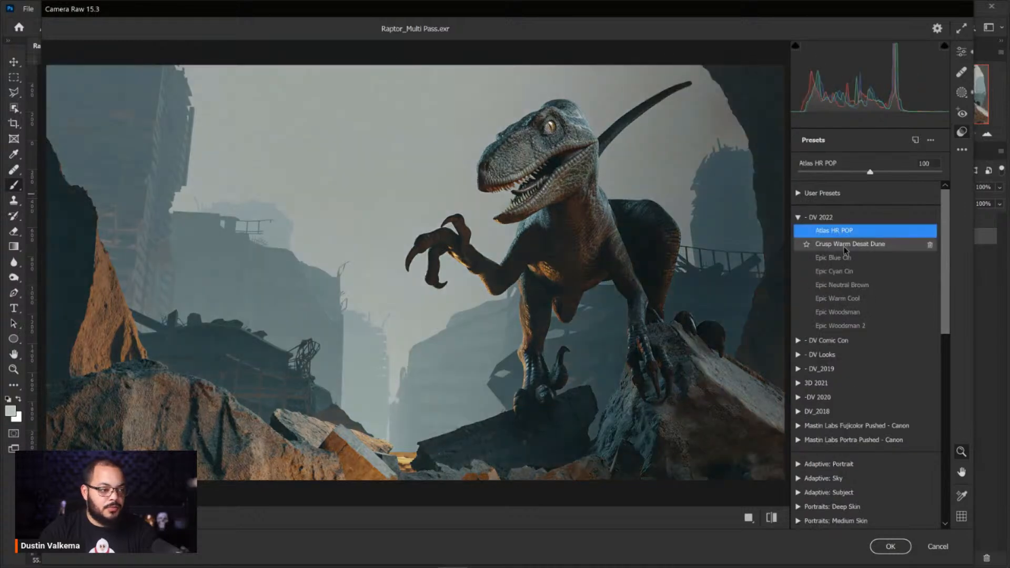
click(844, 245)
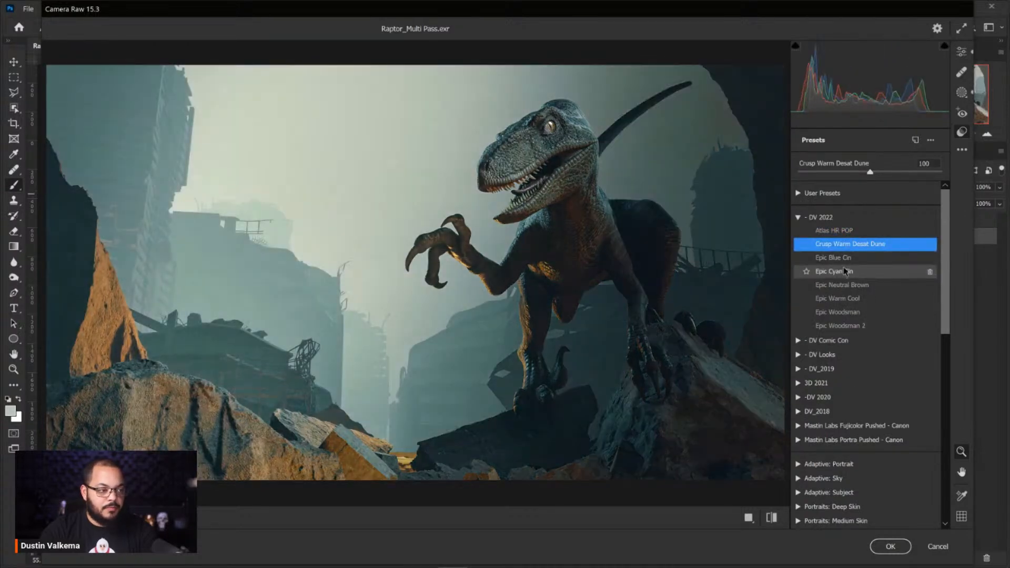
click(844, 272)
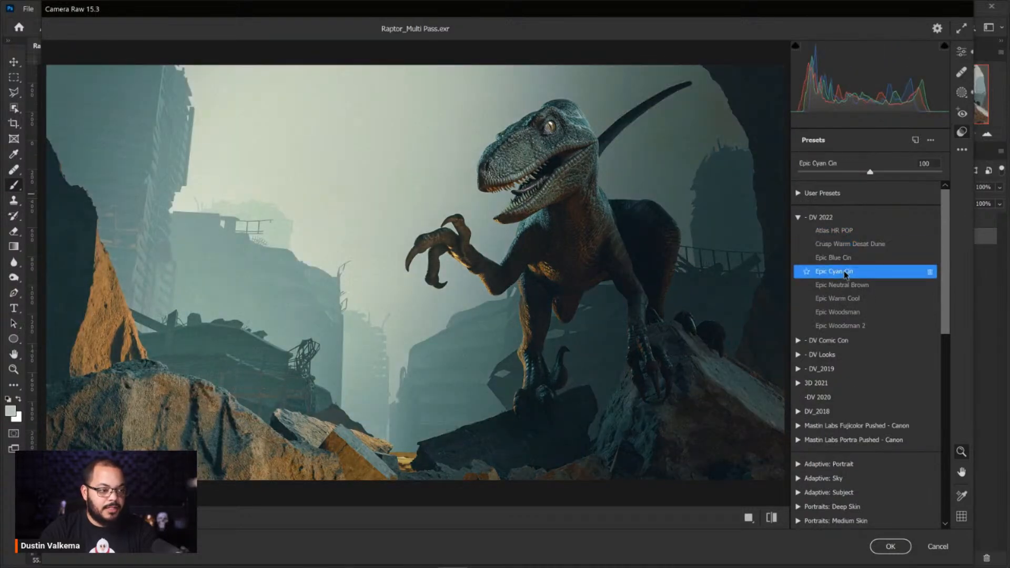
click(842, 284)
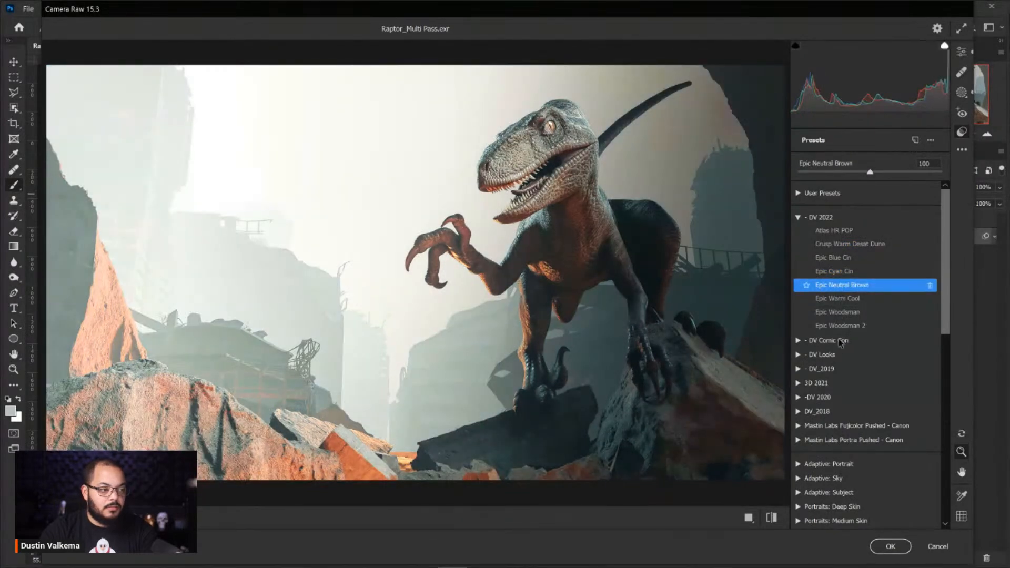
click(836, 314)
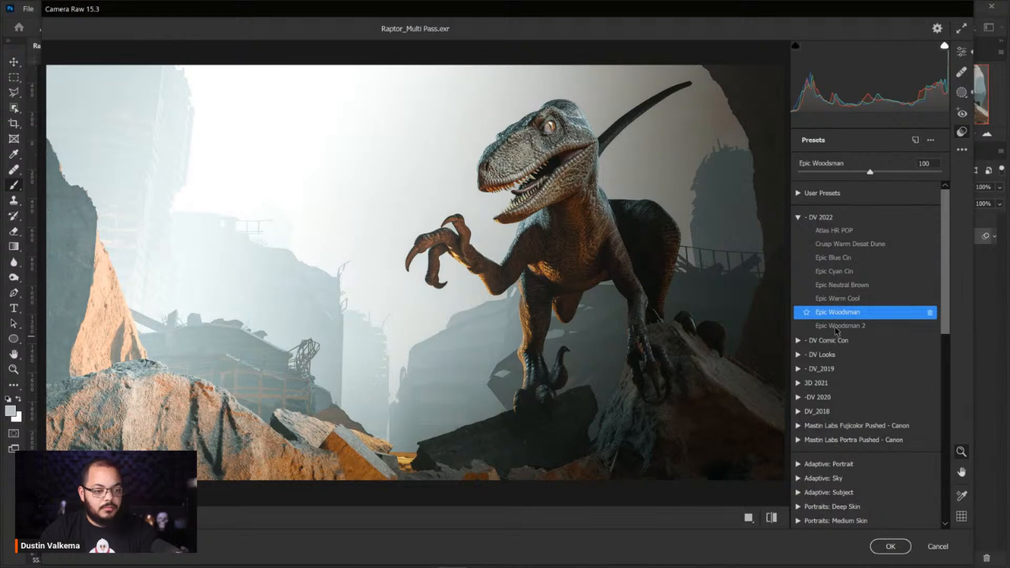
click(838, 327)
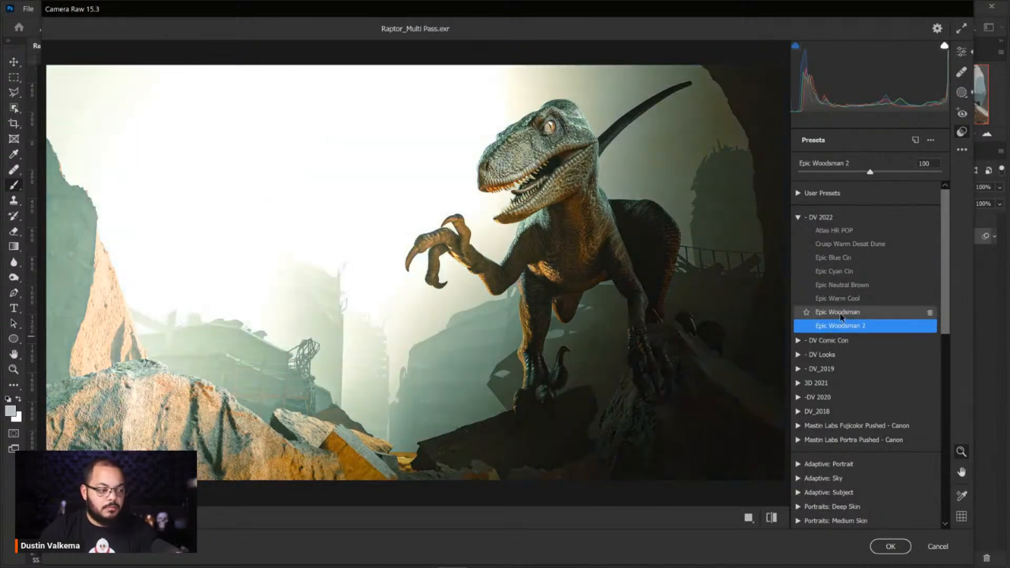
click(839, 313)
click(853, 230)
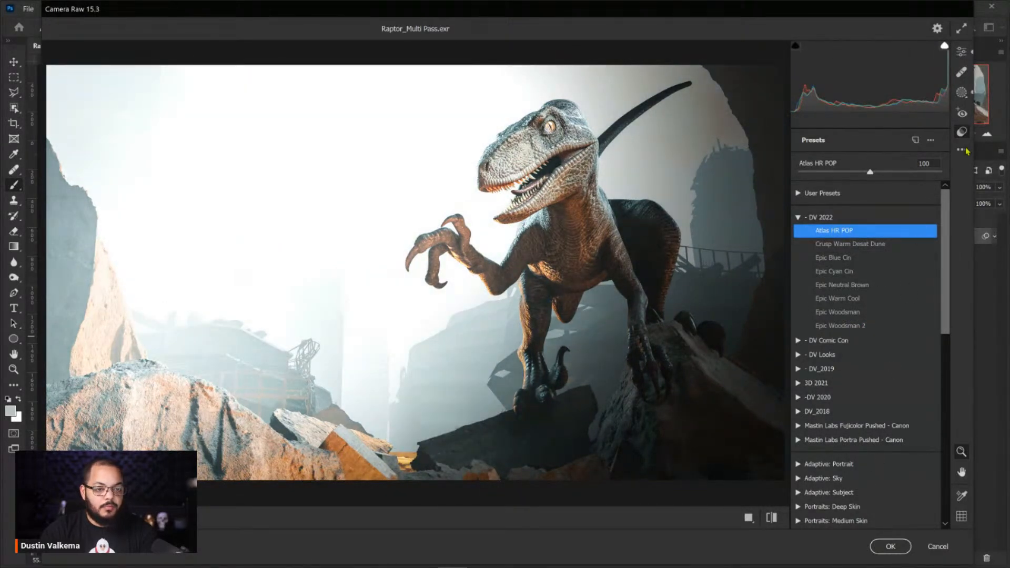
click(962, 150)
click(889, 167)
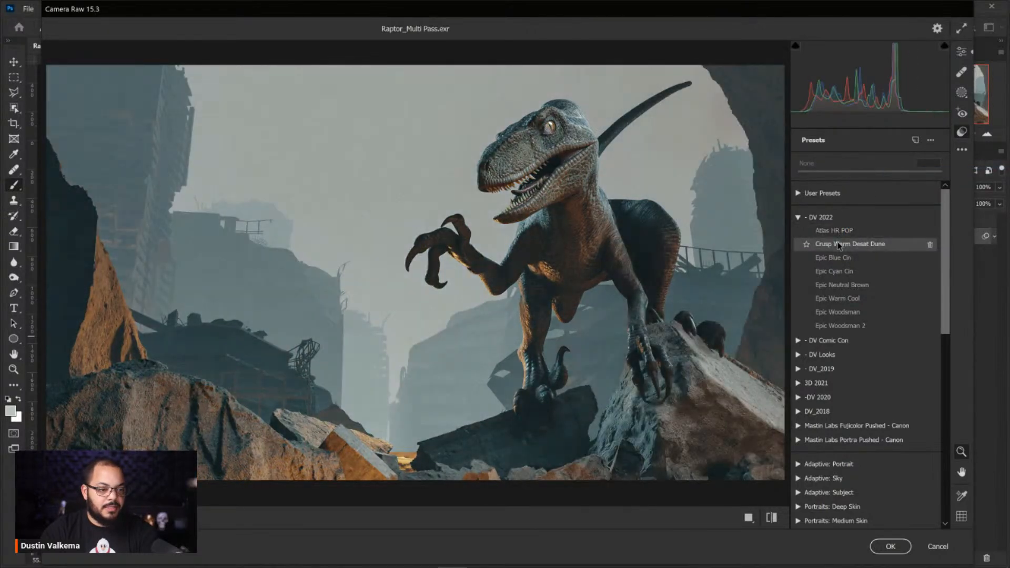
Grade Layer 1 with the Crusp Warm Desat Dune preset at 100, set its grain to 14, and apply the Camera Raw filter.
click(841, 244)
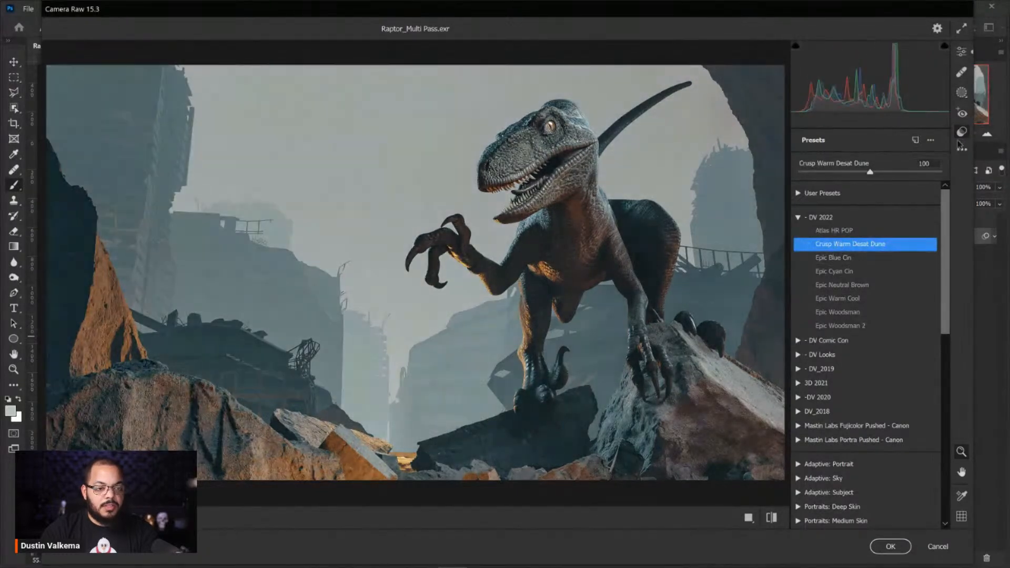
click(961, 52)
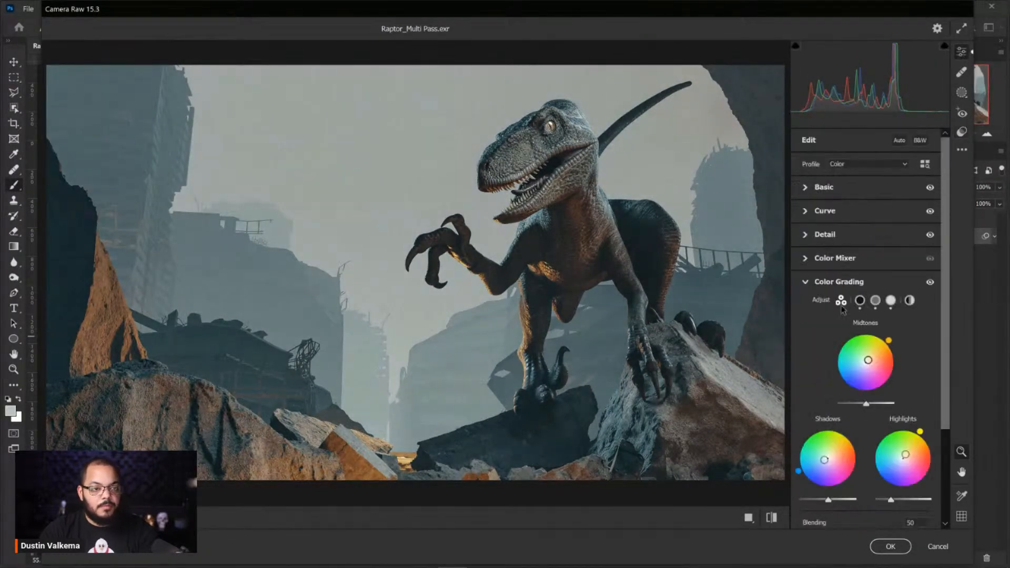
drag(947, 231, 959, 396)
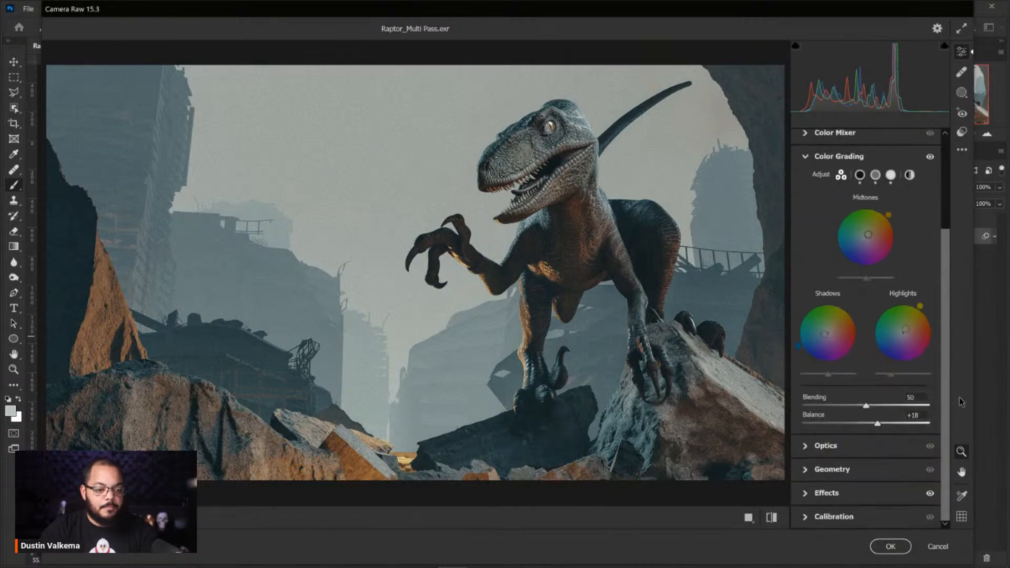
click(833, 492)
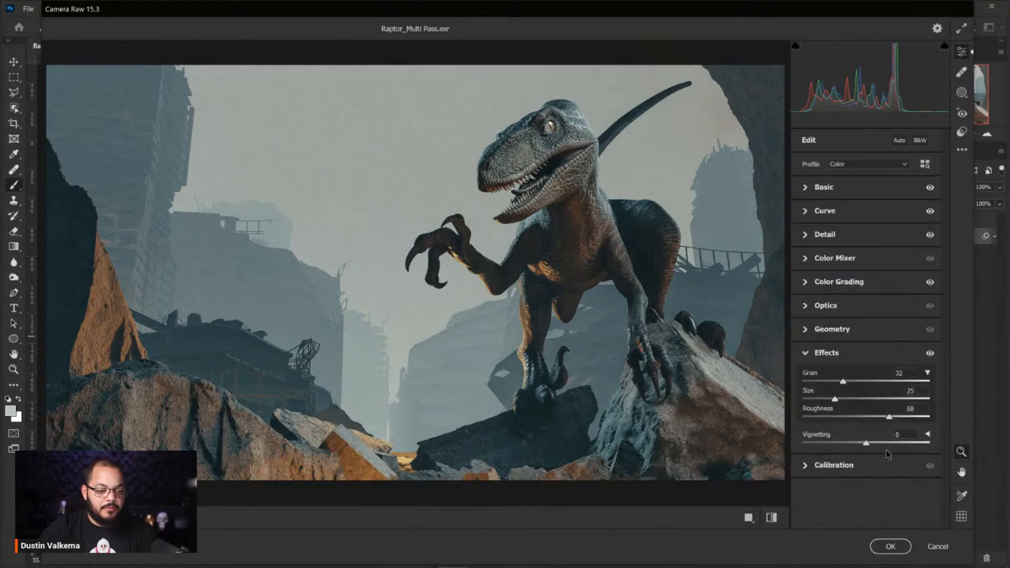
click(817, 381)
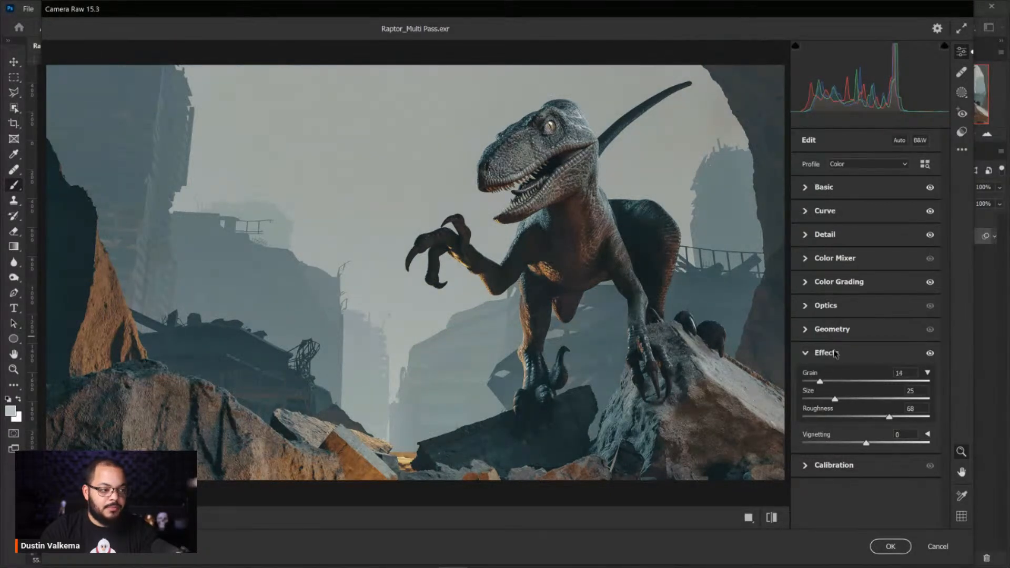
click(900, 546)
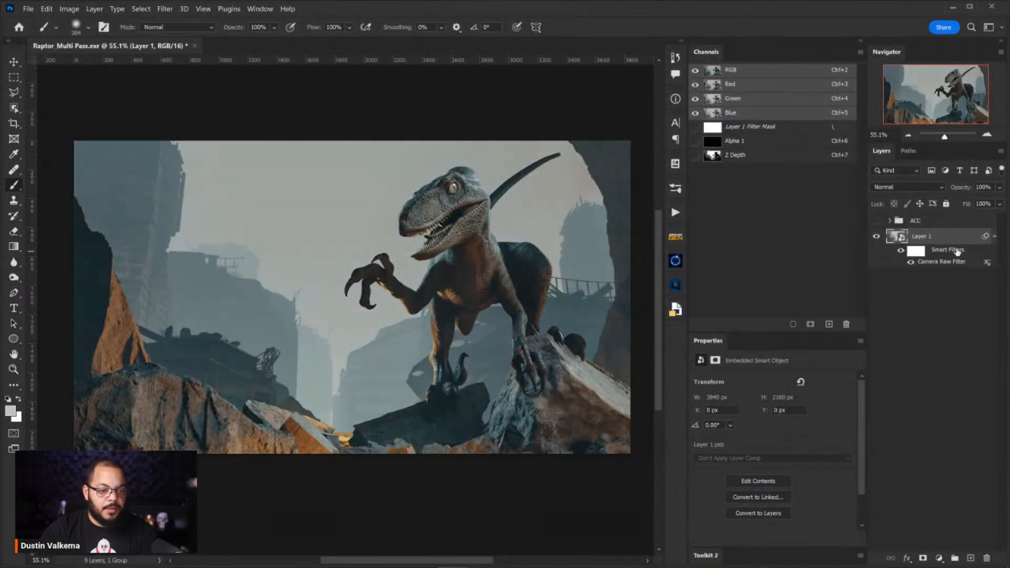
click(994, 237)
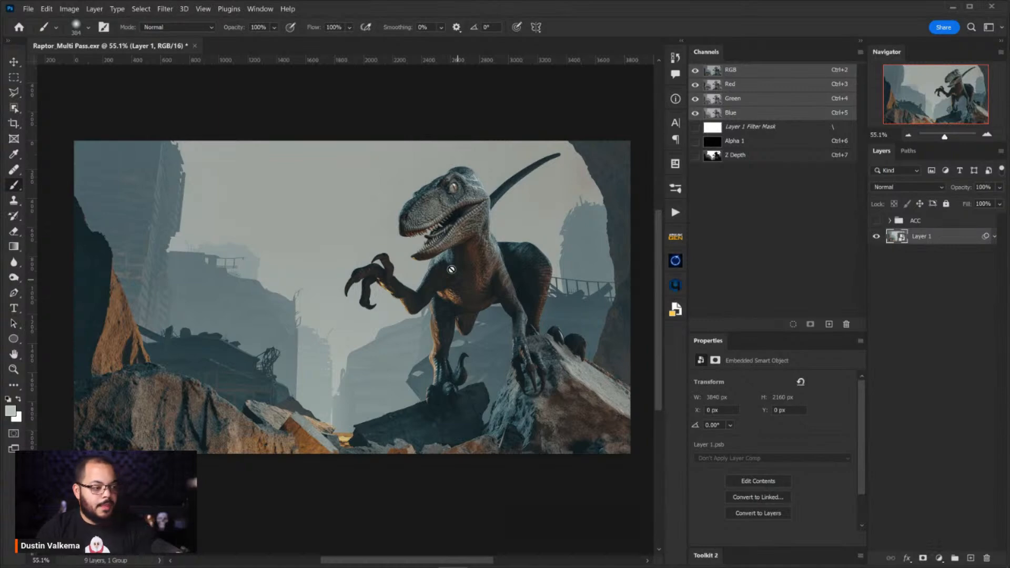
Switch to the Folder view asset browser and place Grungy - 005 from the Fire FX Vol 1 TransP library into the raptor image.
drag(489, 234, 475, 190)
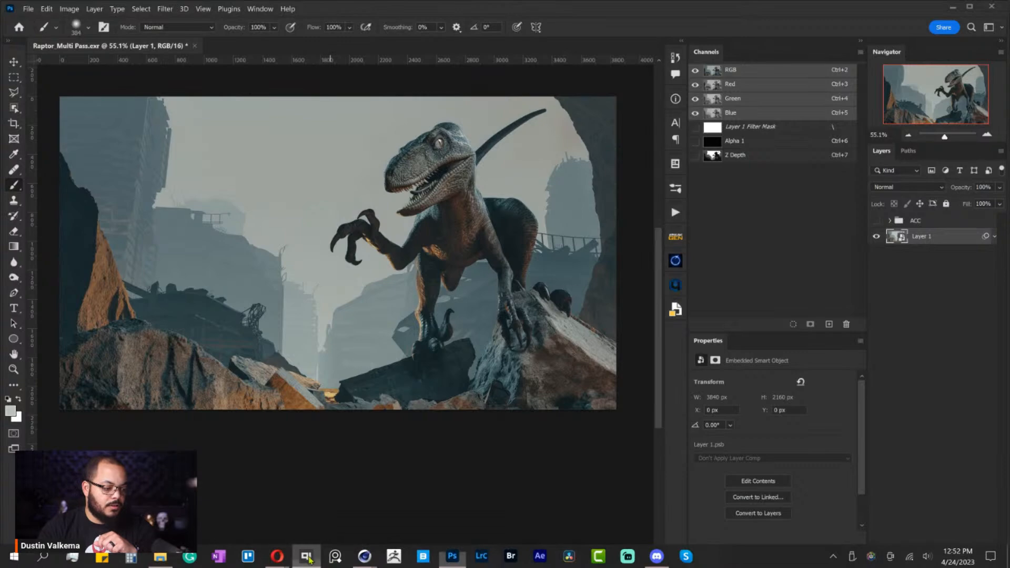
drag(1009, 14, 642, 51)
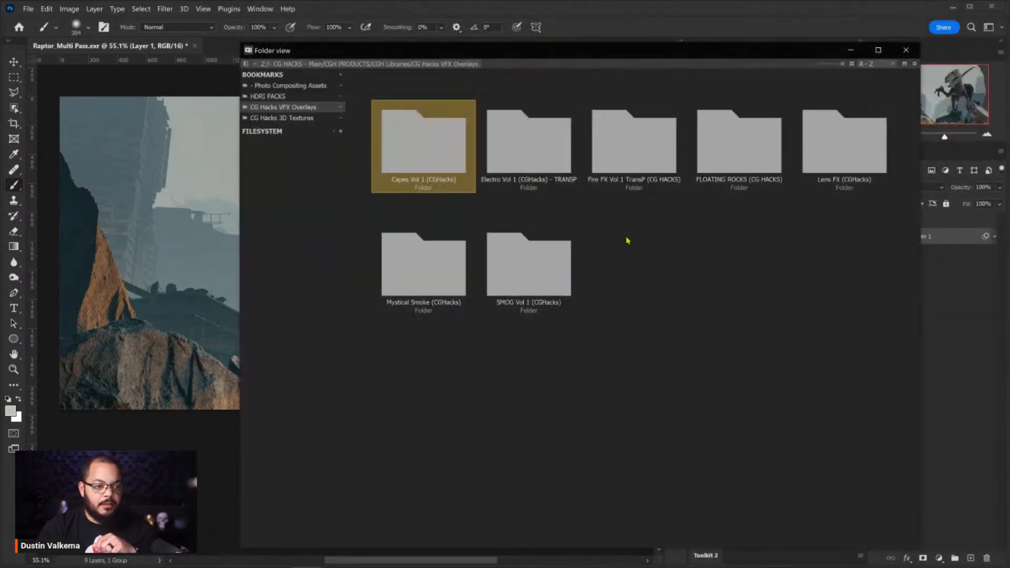
double_click(614, 141)
double_click(776, 167)
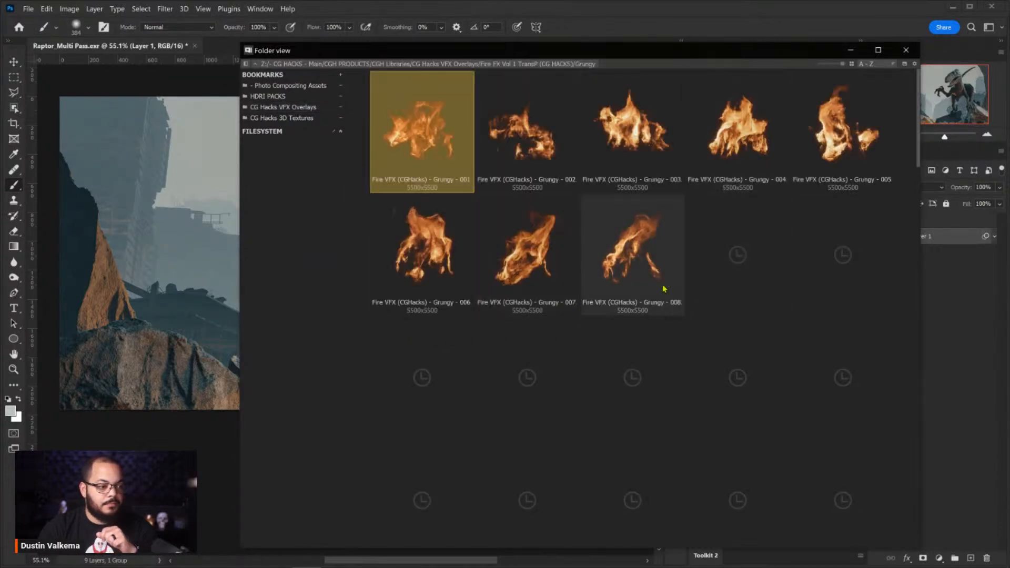
scroll(635, 314, down, 2)
scroll(635, 314, up, 2)
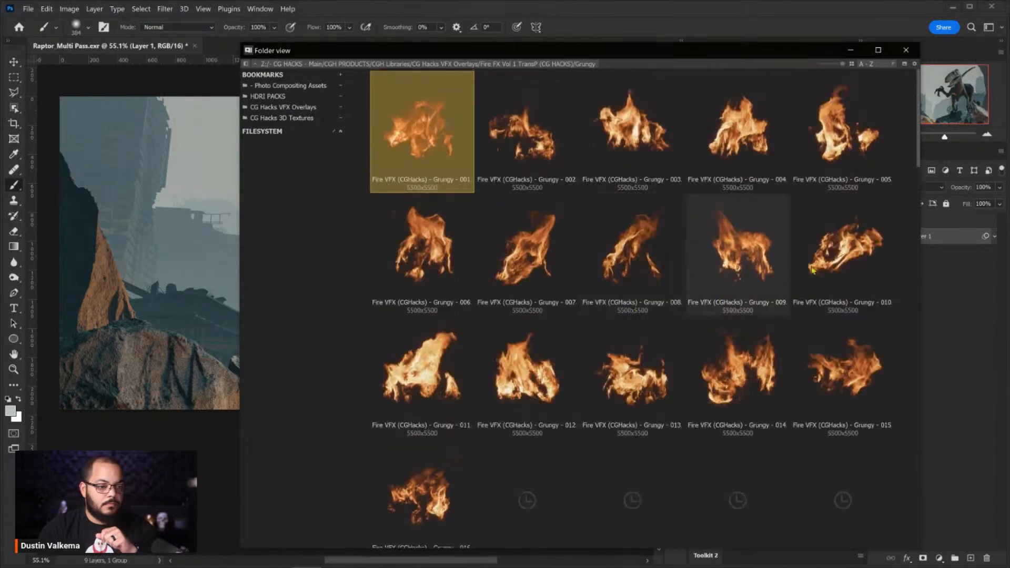
click(742, 237)
click(837, 151)
drag(836, 141, 189, 272)
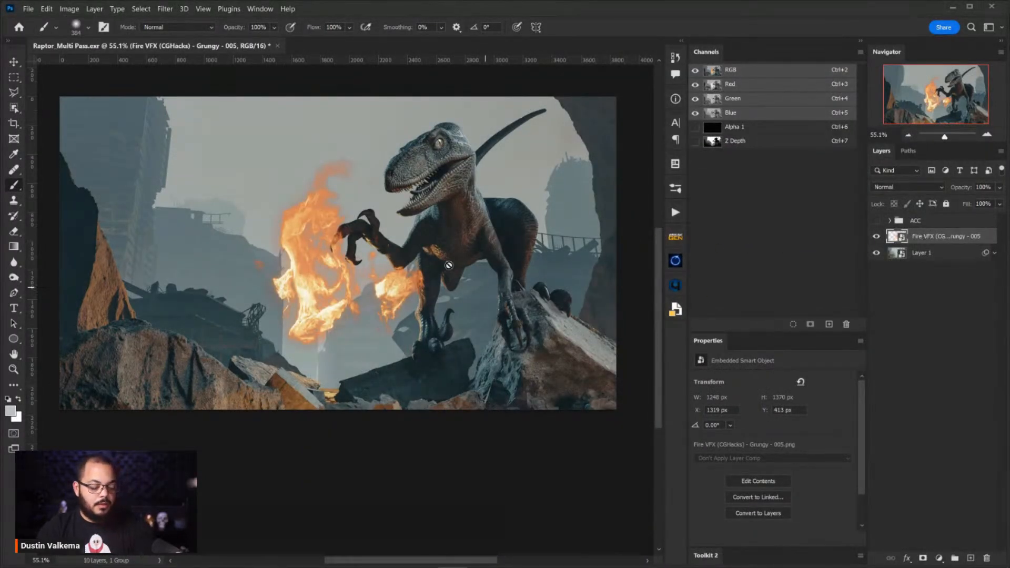
Position the fire at the lower-left rocks and place a duplicate rotated -61.18° along the image's lower-right corner.
drag(338, 222, 593, 397)
key(ctrl+t)
drag(579, 255, 447, 282)
drag(516, 383, 528, 405)
key(Return)
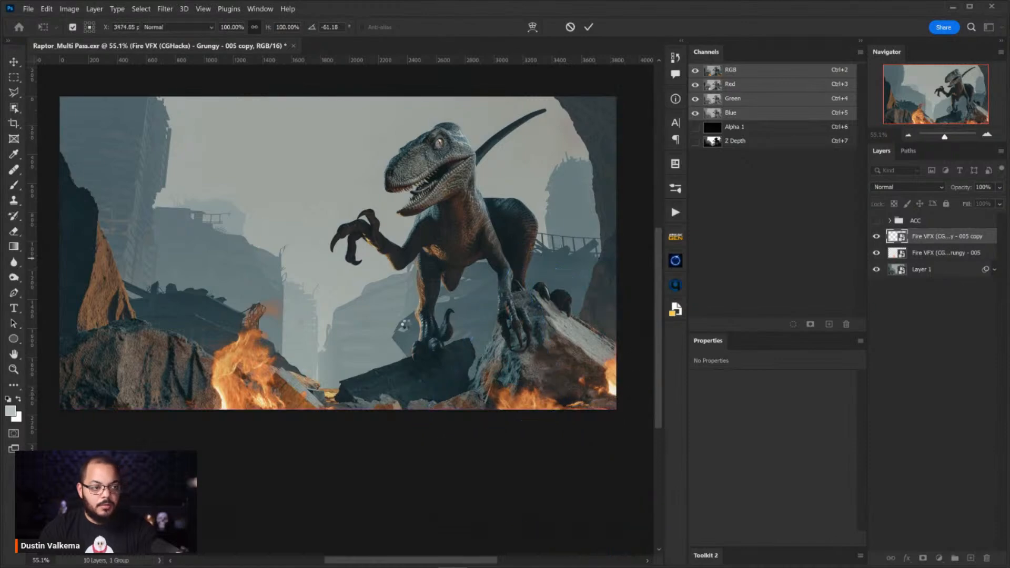
key(b)
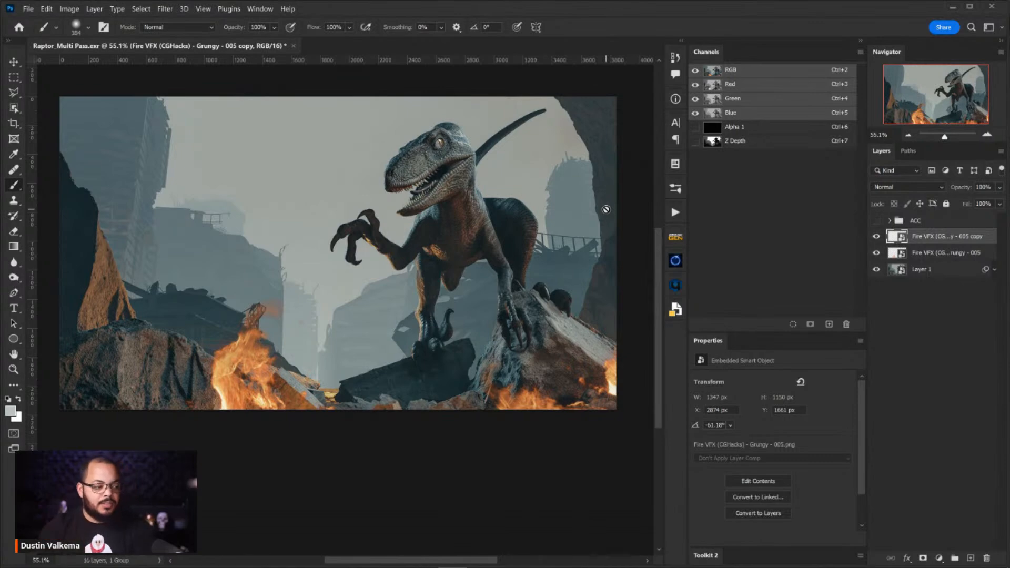
Load the combined transparency of both fire layers as a selection, save it as a new alpha channel, and deselect.
ctrl+click(896, 237)
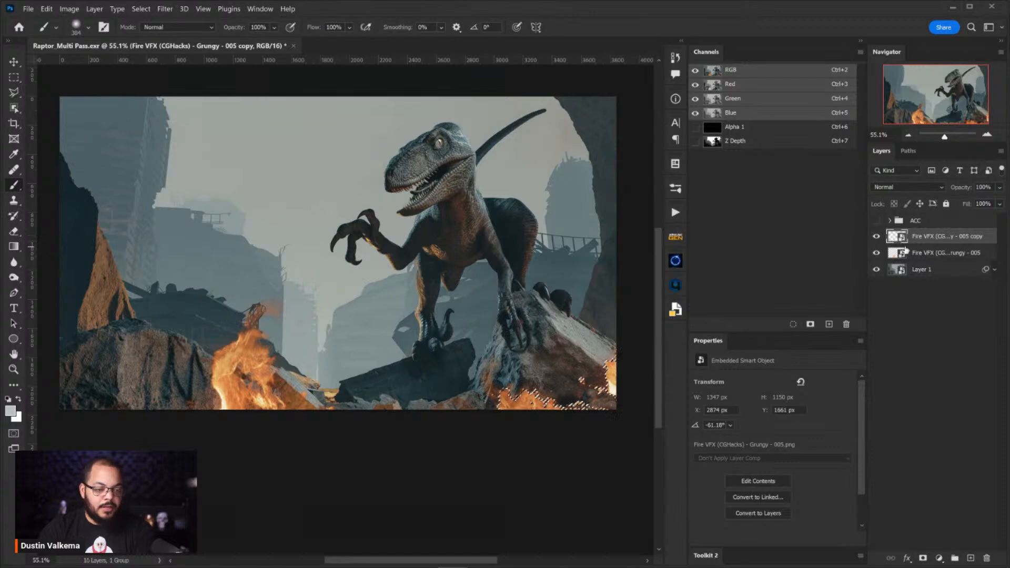
ctrl+shift+click(897, 253)
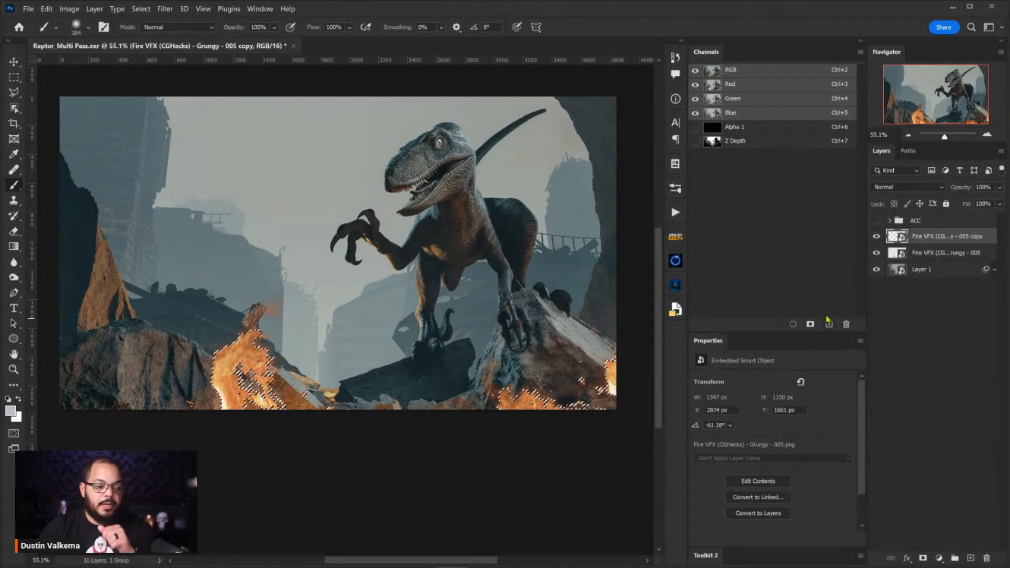
click(813, 324)
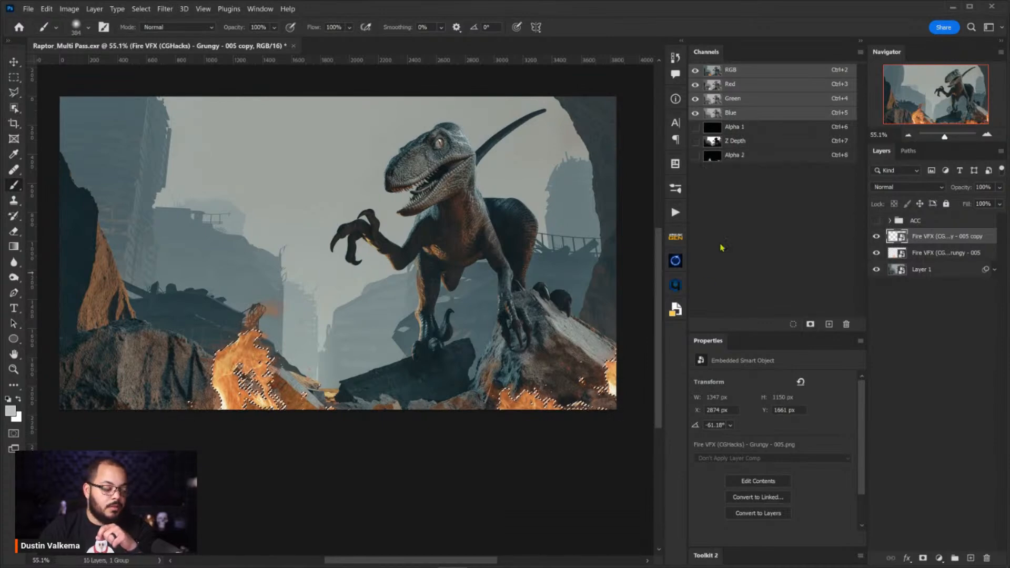
key(ctrl+d)
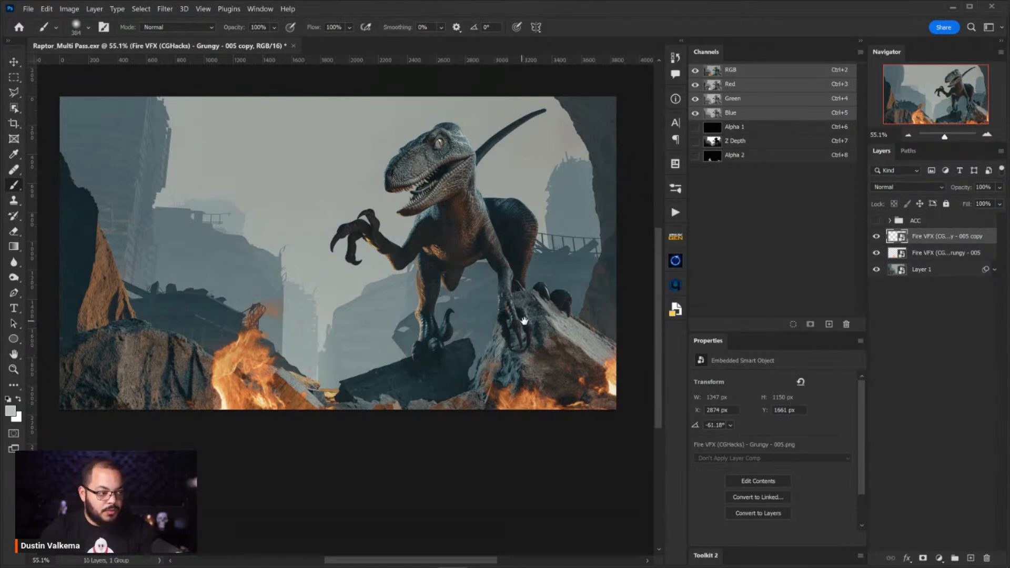
View the saved fire mask in the Alpha 2 channel alone, and return to the full-colour composite.
drag(521, 320, 533, 318)
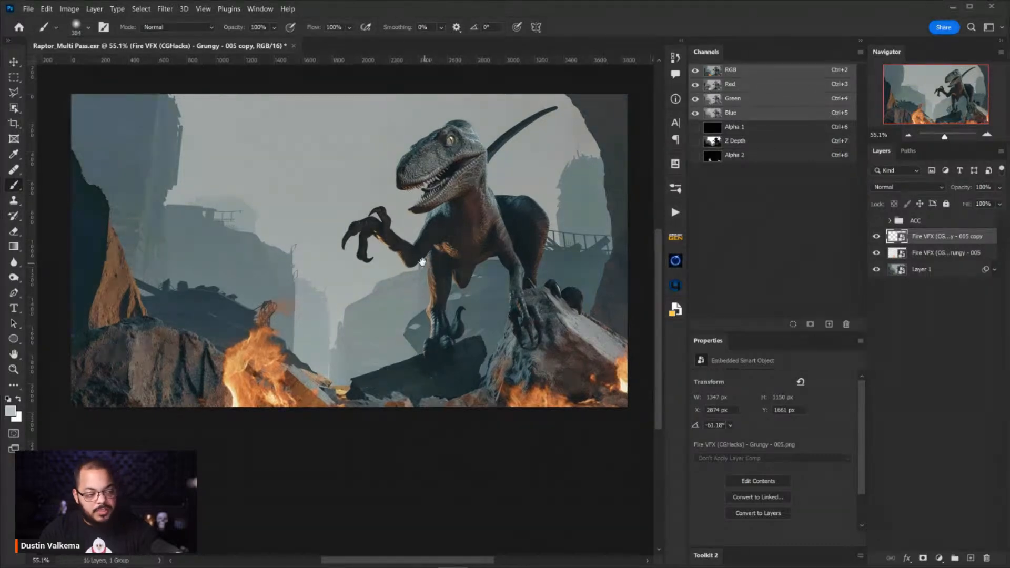
drag(450, 252, 443, 248)
click(731, 155)
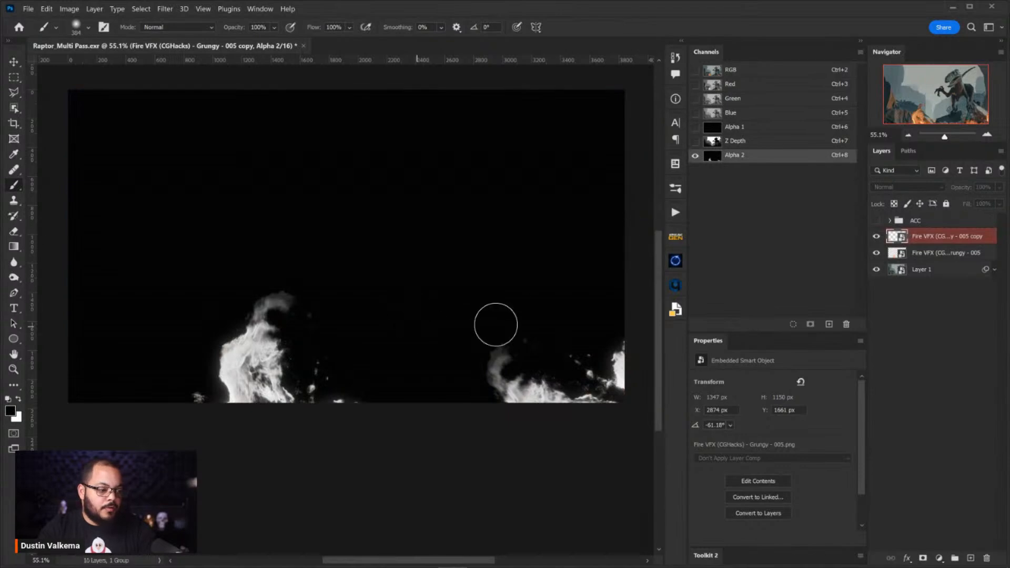
click(927, 236)
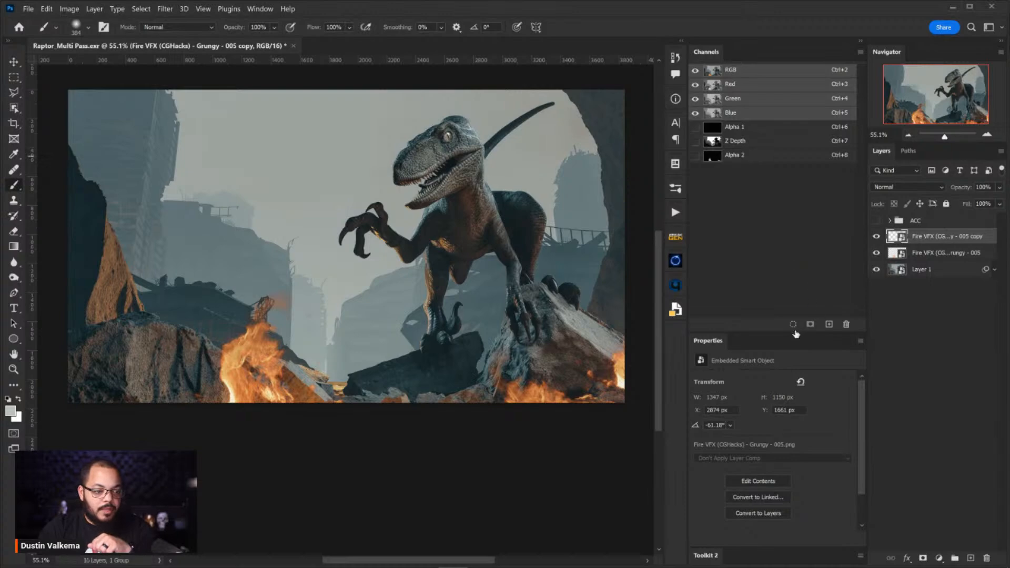
Create a new Oniric glow element from the fire composite and fit the whole image in view.
click(676, 261)
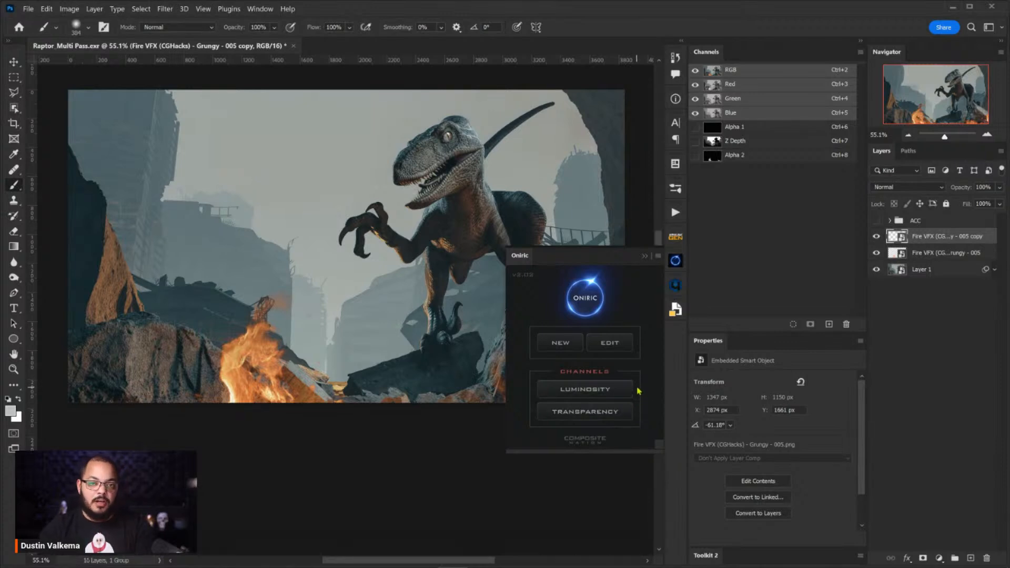
click(559, 345)
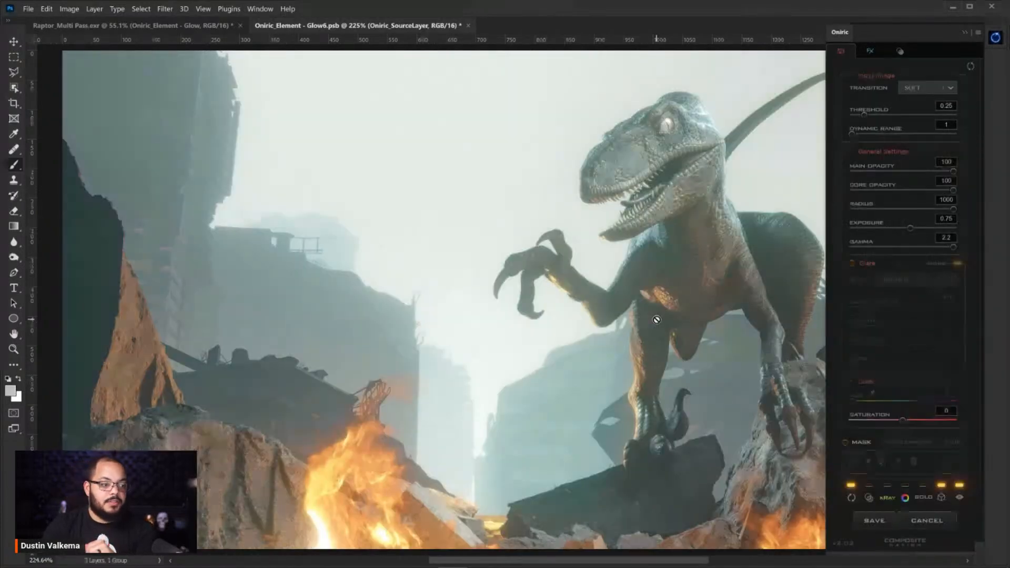
drag(623, 359, 601, 334)
drag(651, 287, 539, 280)
drag(649, 174, 655, 168)
click(996, 38)
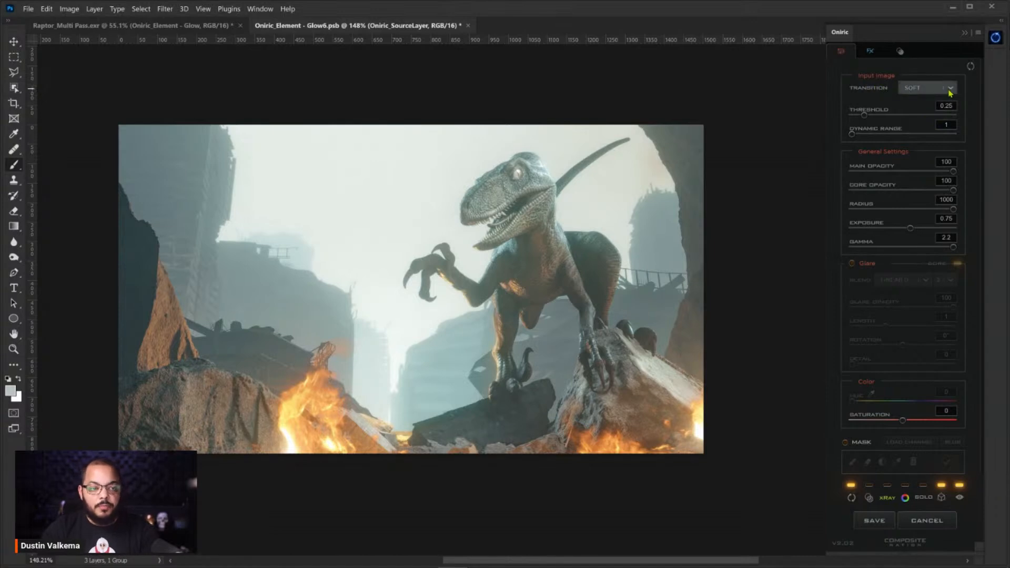
Keep the glow transition on Soft and raise the threshold to 0.70 in the X-ray view.
click(929, 90)
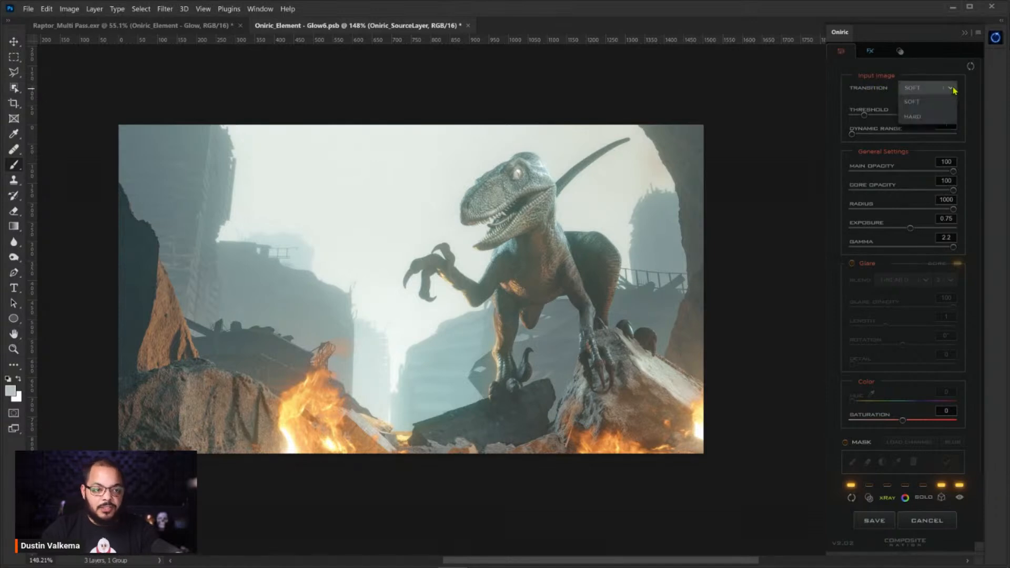
click(916, 102)
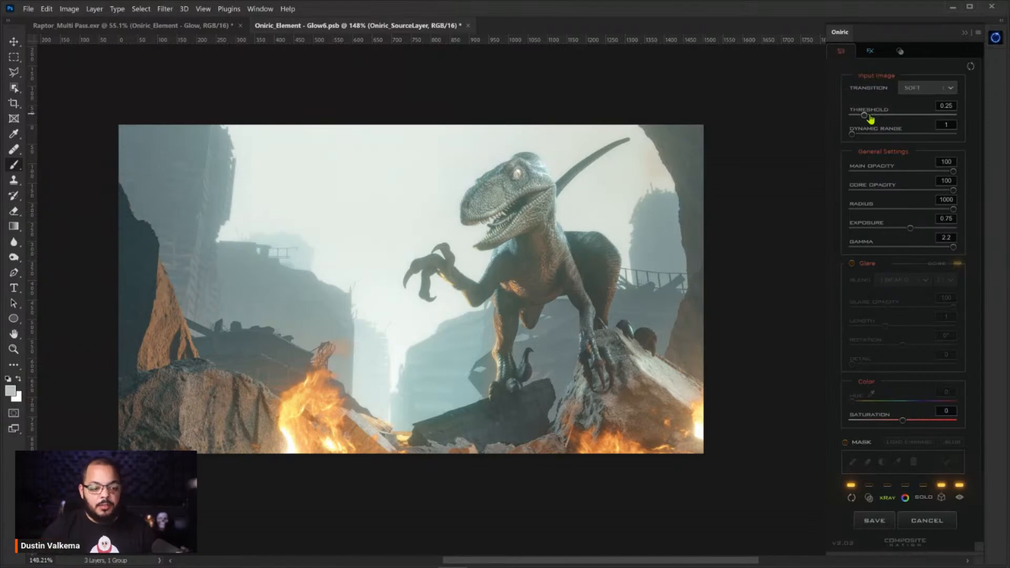
click(887, 498)
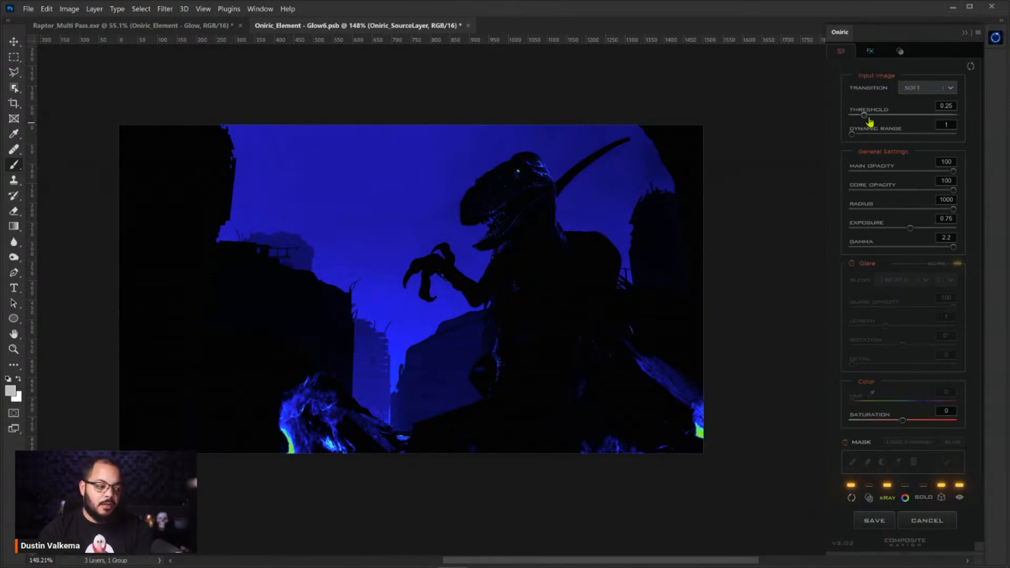
drag(865, 115, 893, 118)
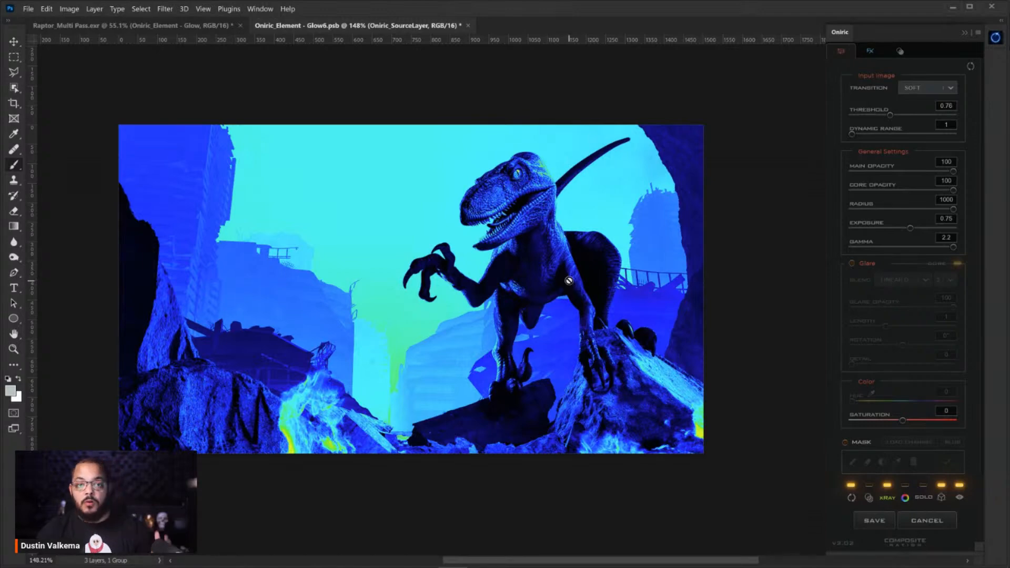
Compare the X-ray and rendered views, and lower the glow threshold to 0.37.
click(888, 493)
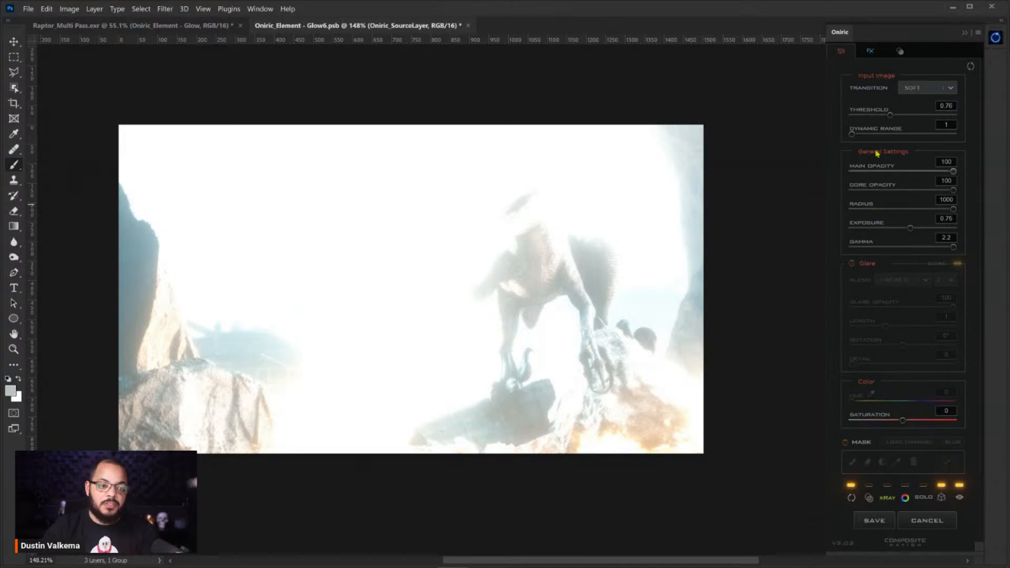
click(887, 500)
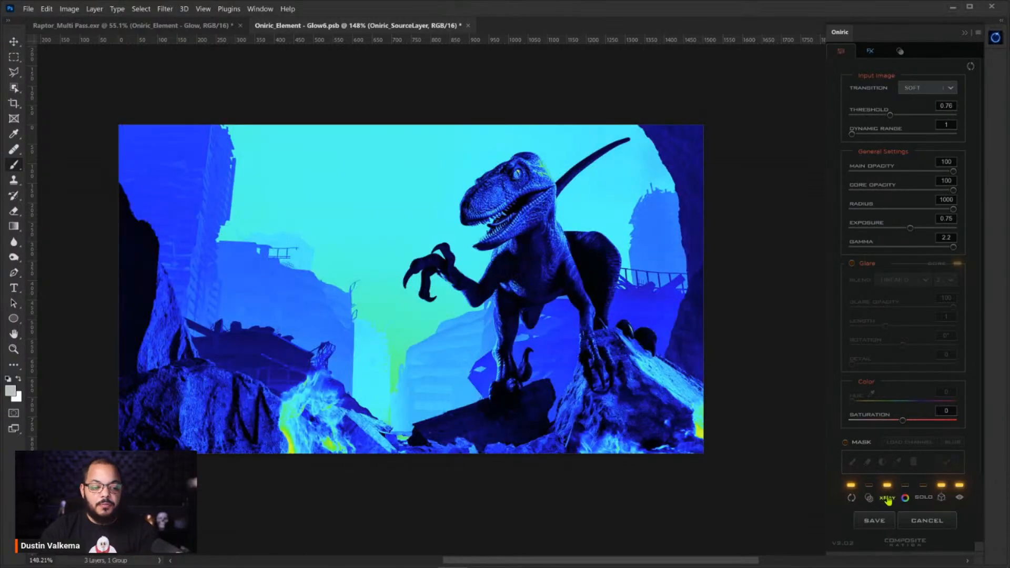
click(871, 115)
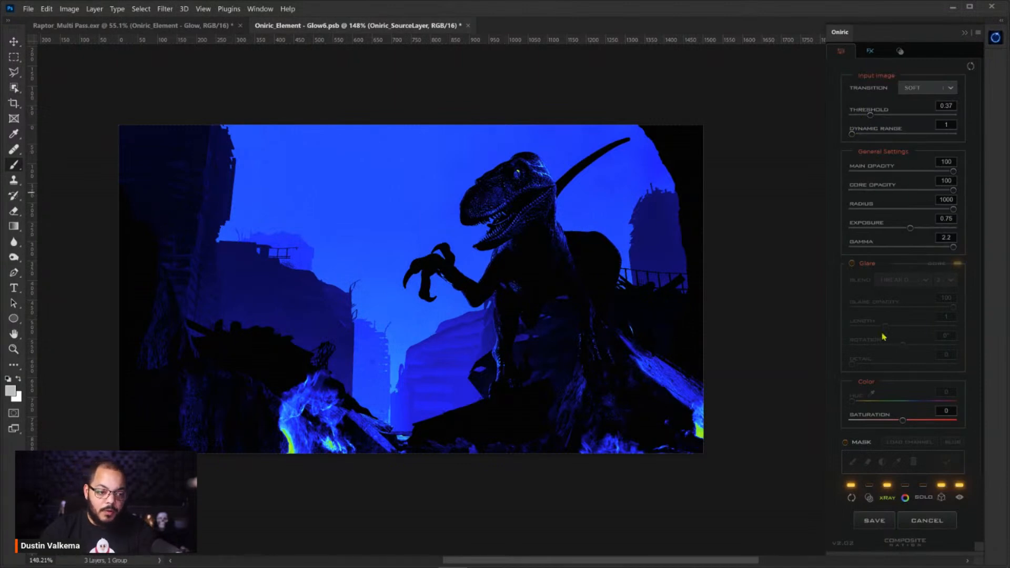
click(885, 495)
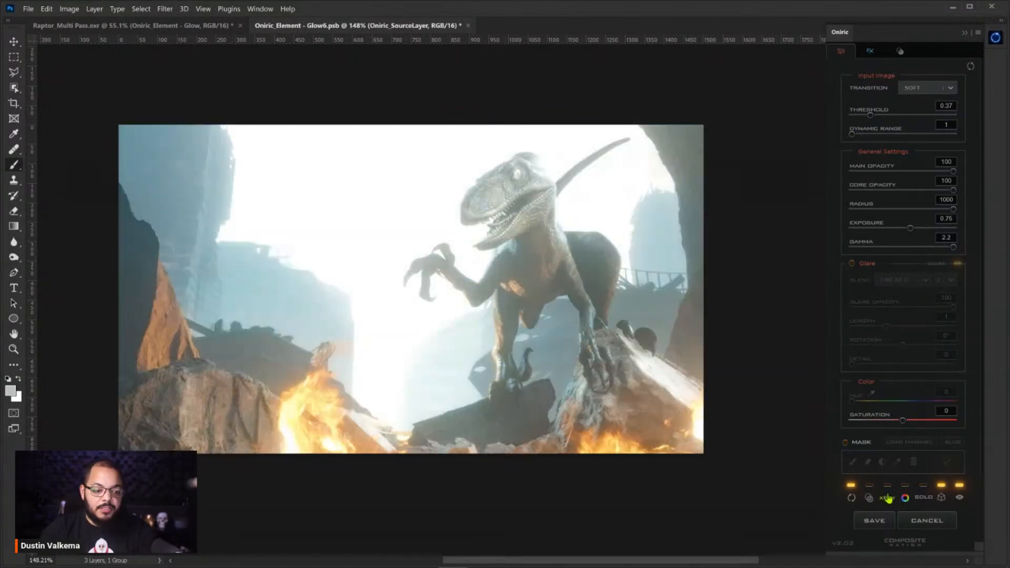
Load the Alpha 2 channel as the glow's mask and apply it so only the fire glows.
click(865, 443)
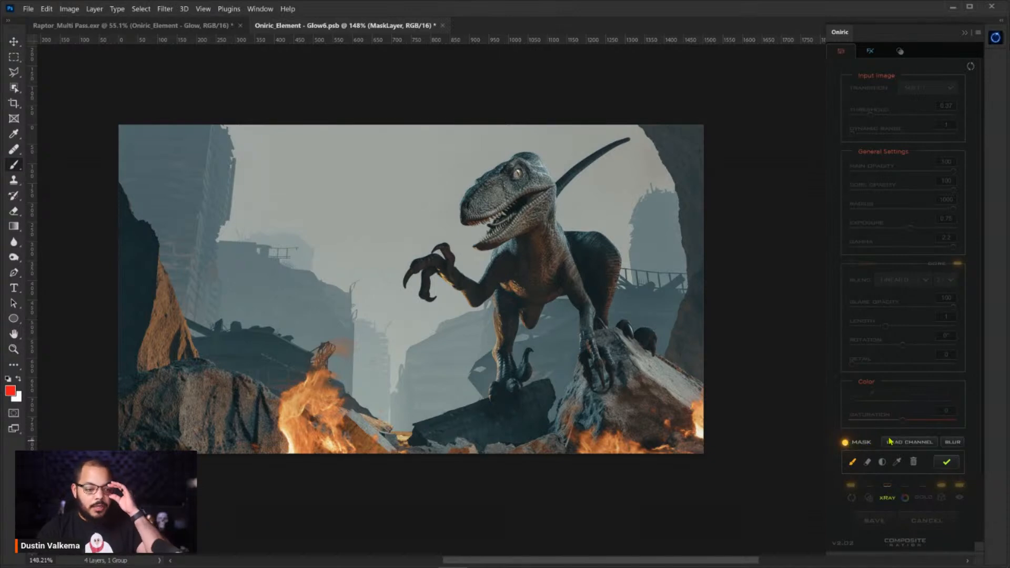
click(909, 442)
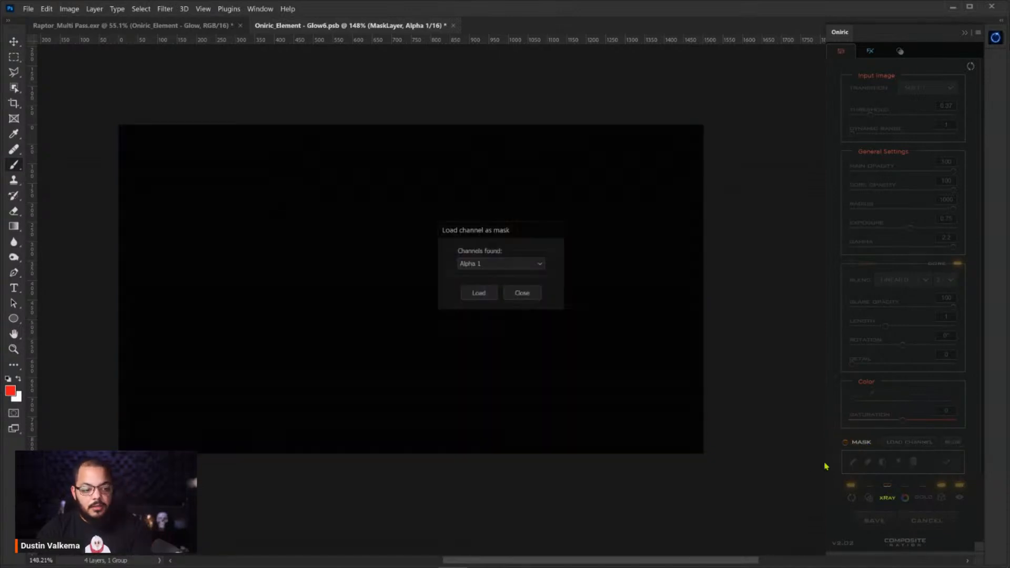
click(517, 265)
click(489, 292)
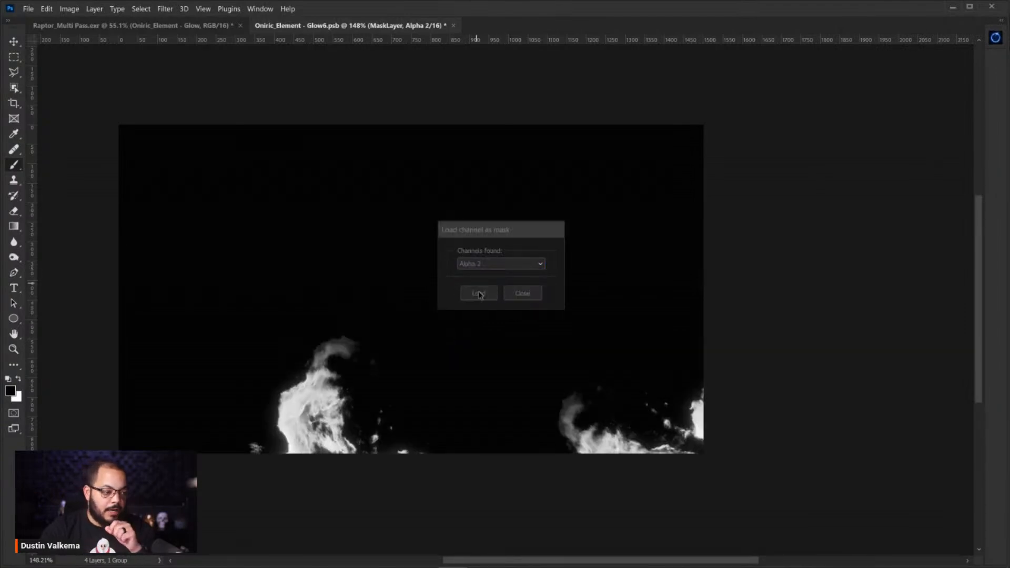
click(478, 293)
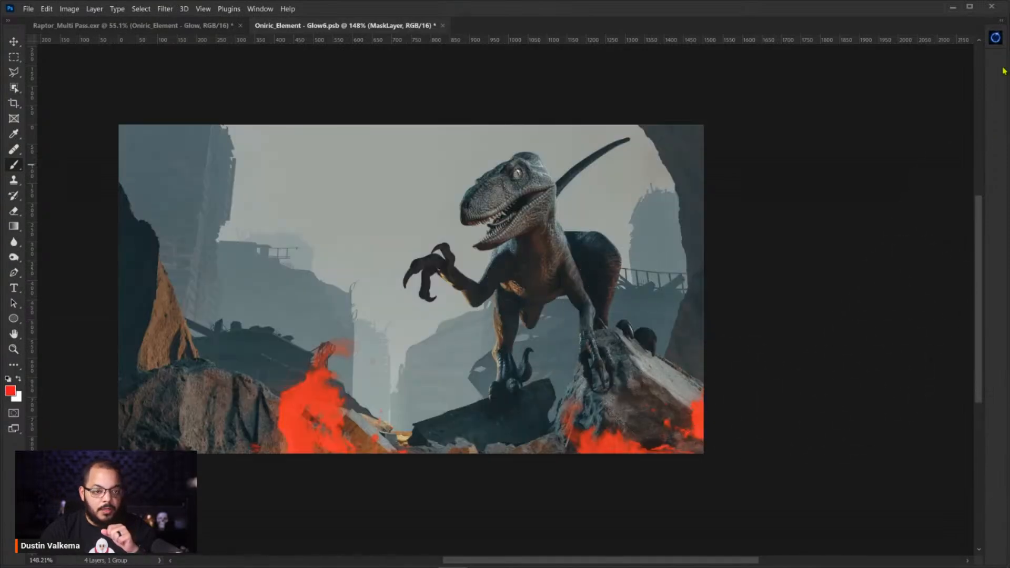
click(995, 37)
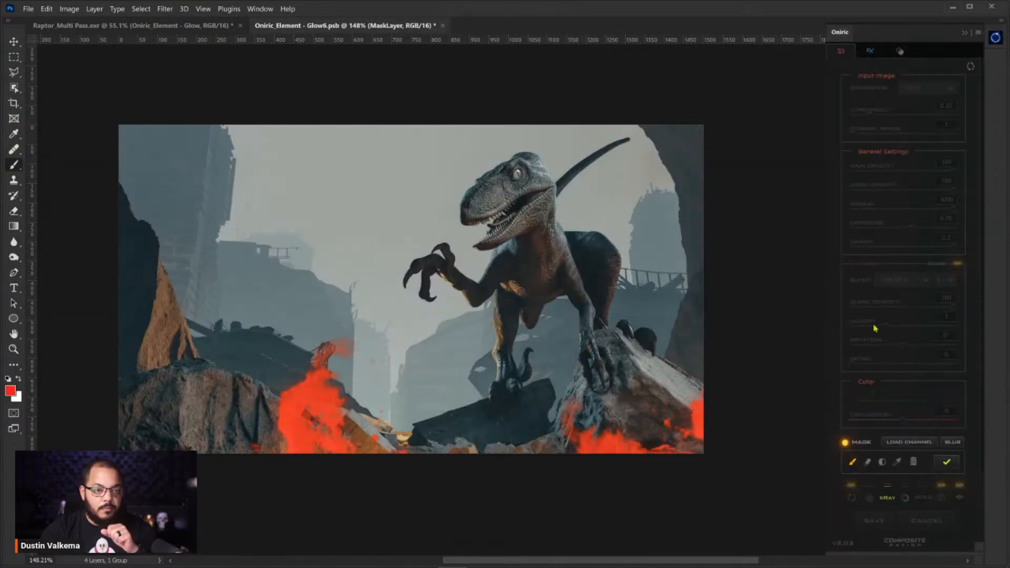
click(947, 464)
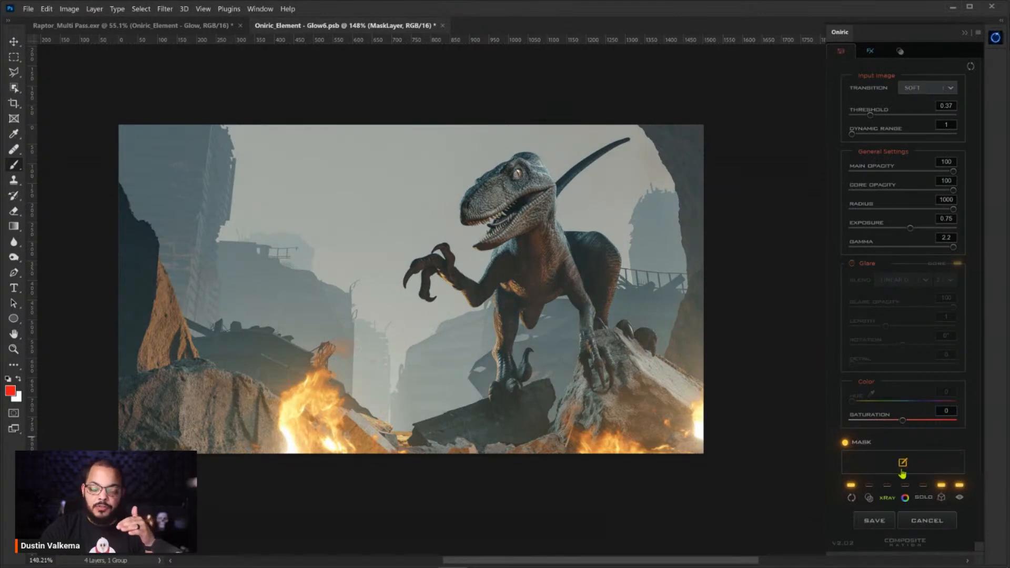
Raise the masked fire glow's threshold to 0.63 using the X-ray view, and return to the rendered view.
click(890, 498)
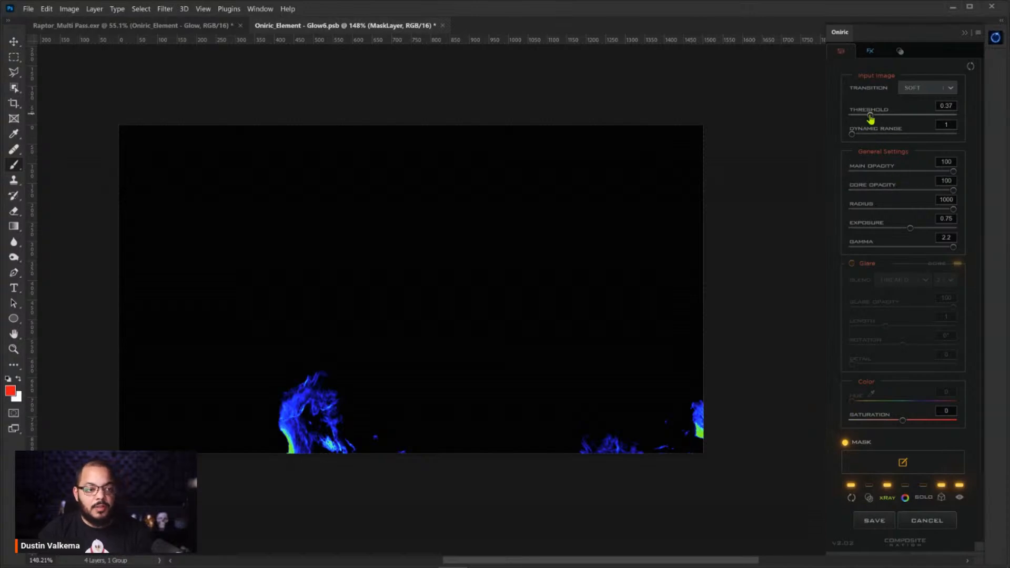
drag(870, 119, 883, 118)
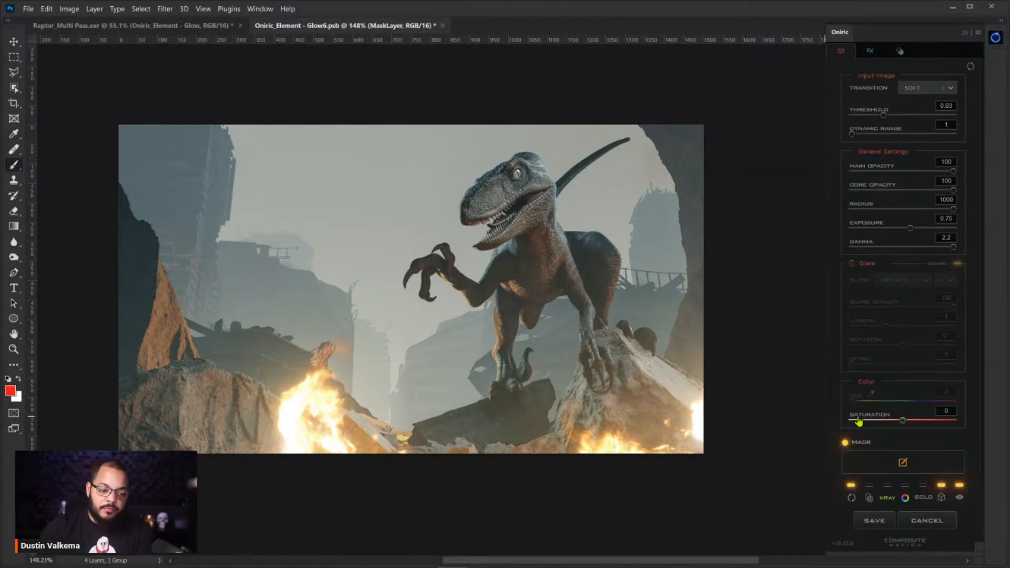
click(851, 483)
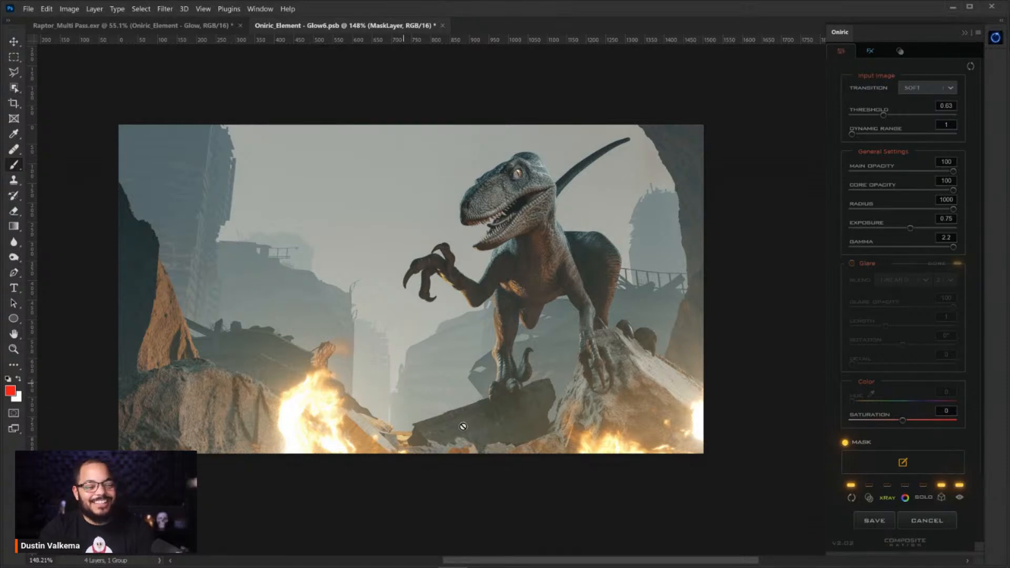
Colorize the fire glow with hue 0 and saturation 100, and save the glow element back to the raptor document.
click(905, 499)
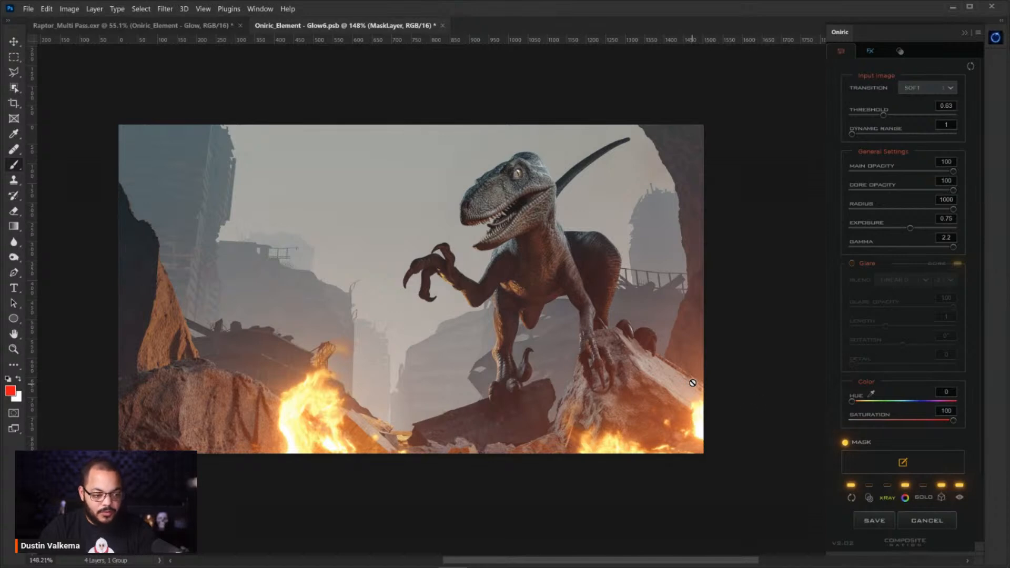
click(874, 520)
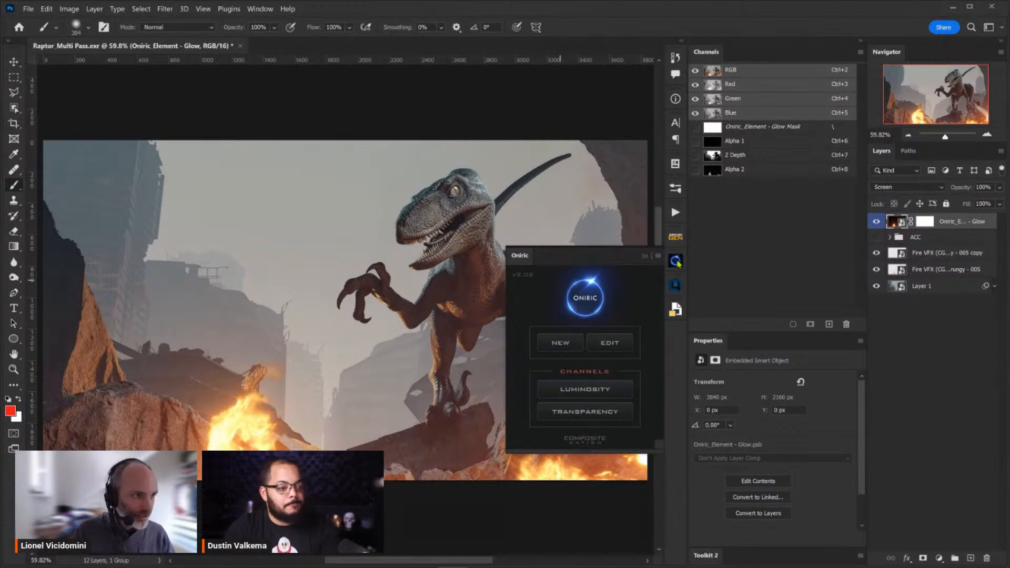
click(677, 261)
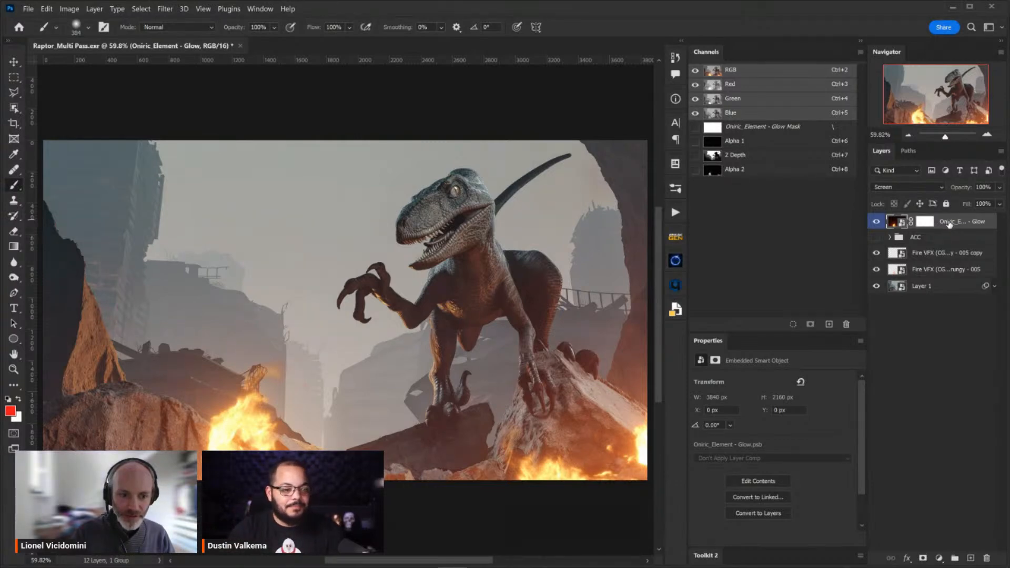
Examine the glow layer on its own, and restore the visibility of the base, fire and glow layers.
alt+click(877, 221)
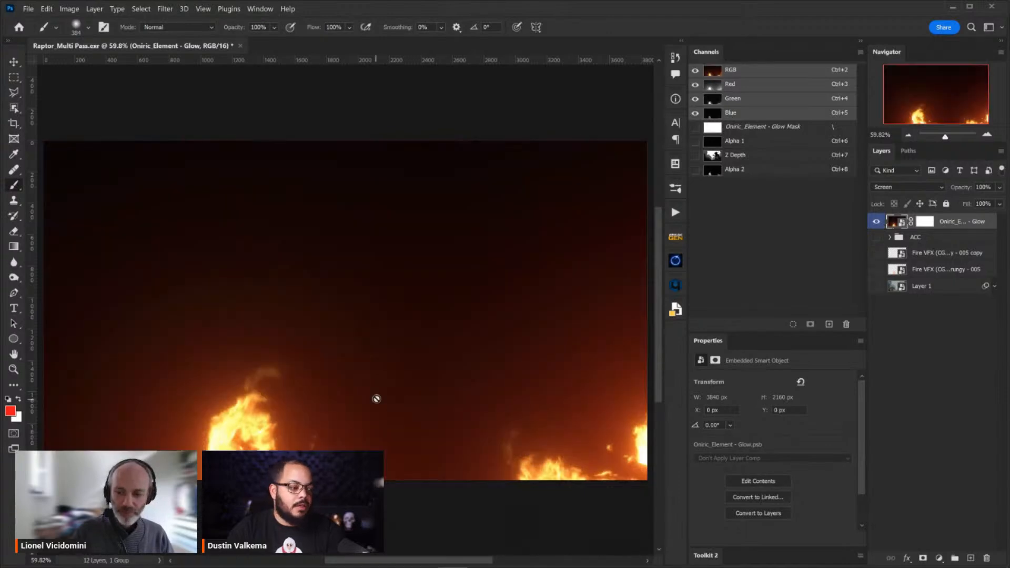
drag(439, 326, 424, 300)
drag(427, 300, 438, 298)
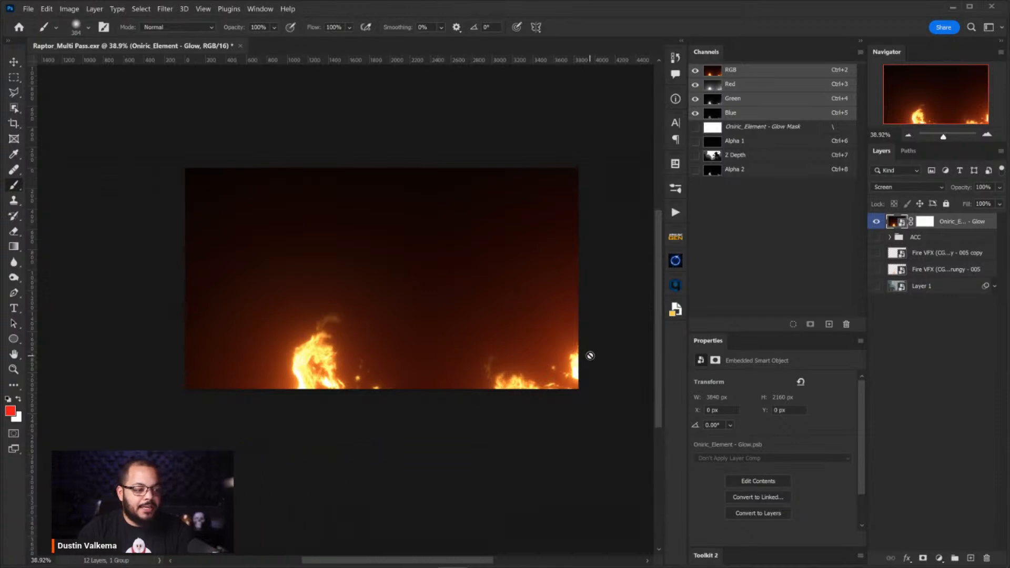
mouse_move(485, 251)
mouse_down()
mouse_move(482, 266)
mouse_move(494, 246)
mouse_up()
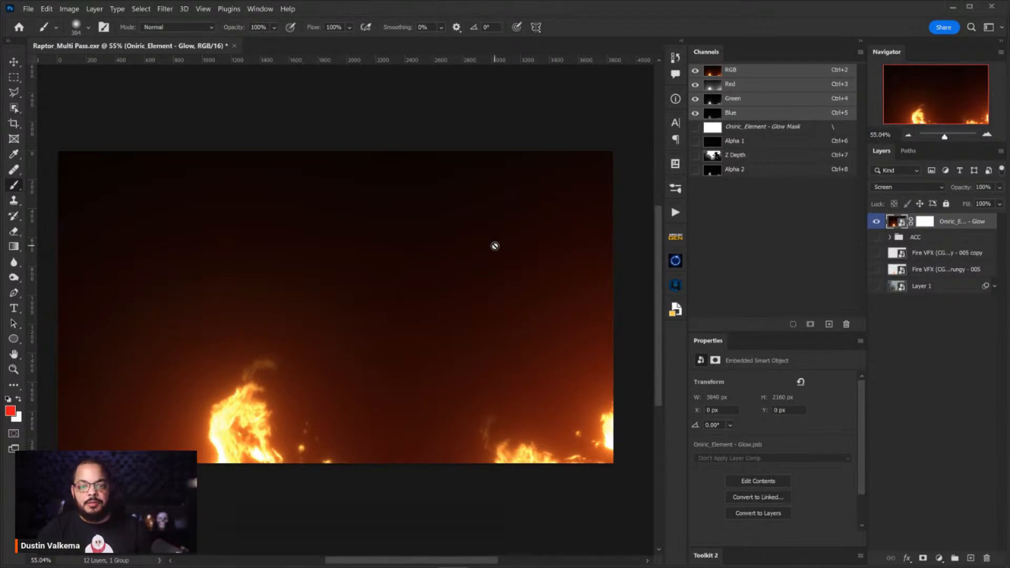
click(876, 222)
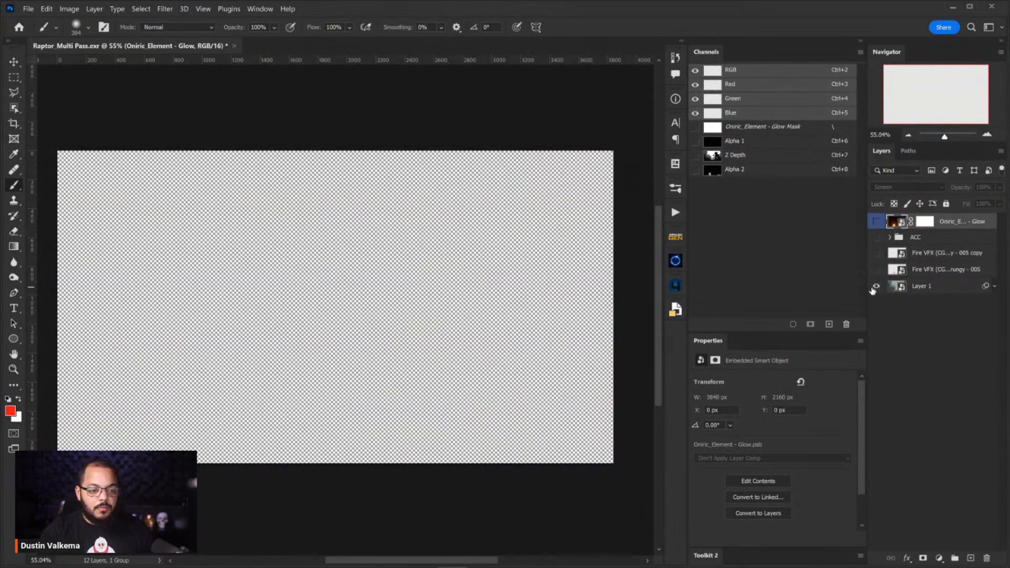
click(876, 286)
click(876, 253)
click(875, 223)
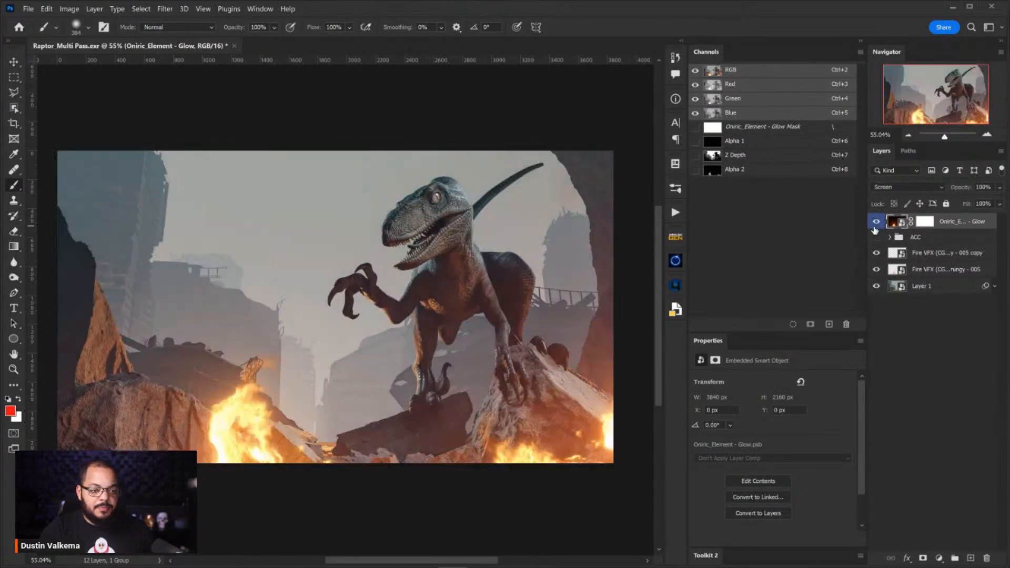
Compare the composite with and without the Oniric glow layer.
click(875, 223)
click(875, 224)
click(875, 224)
click(875, 223)
click(876, 224)
click(875, 223)
click(875, 224)
click(875, 223)
click(875, 224)
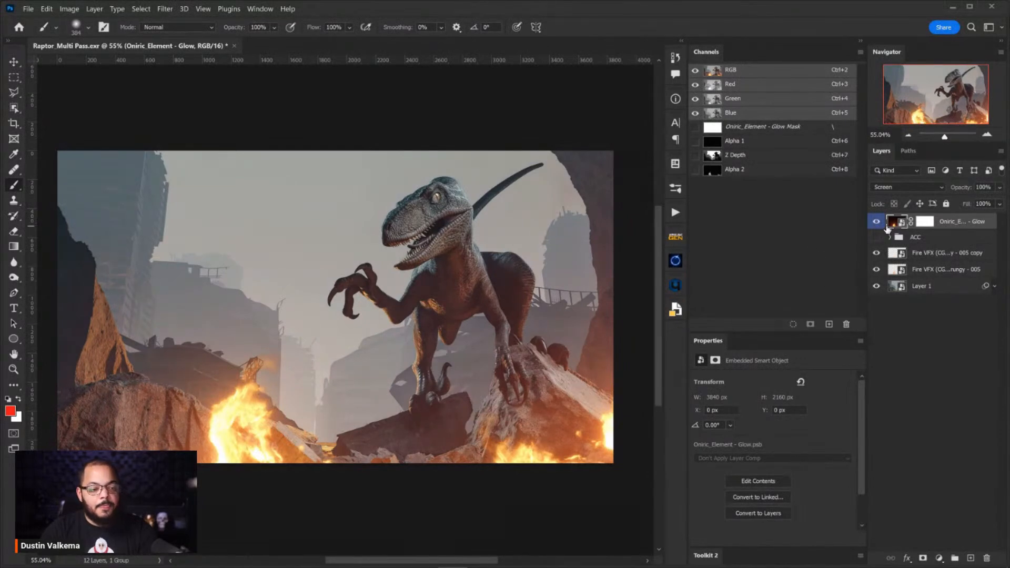
Hide the Oniric glow layer and rename it Fire Glow.
click(875, 223)
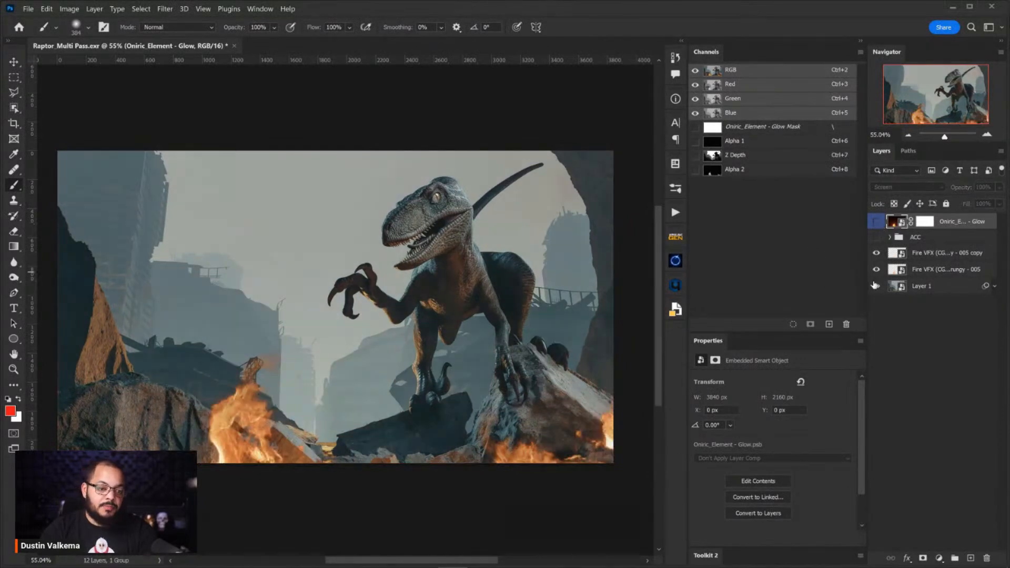
double_click(953, 221)
text(Fire Glow)
key(Return)
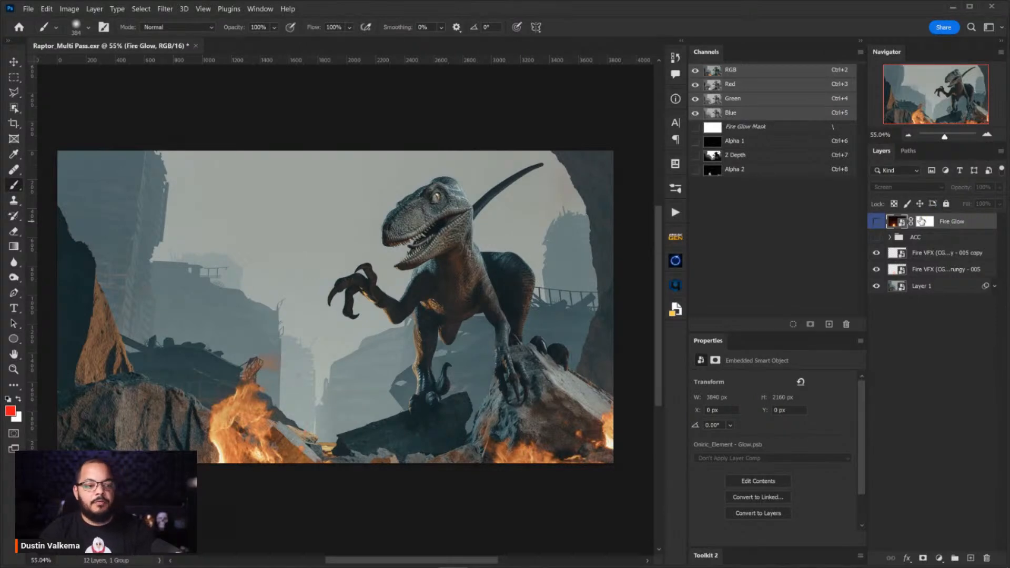
Create a new Oniric glow element from the composite without the fire glow, and apply the Z Depth channel as its mask.
click(677, 261)
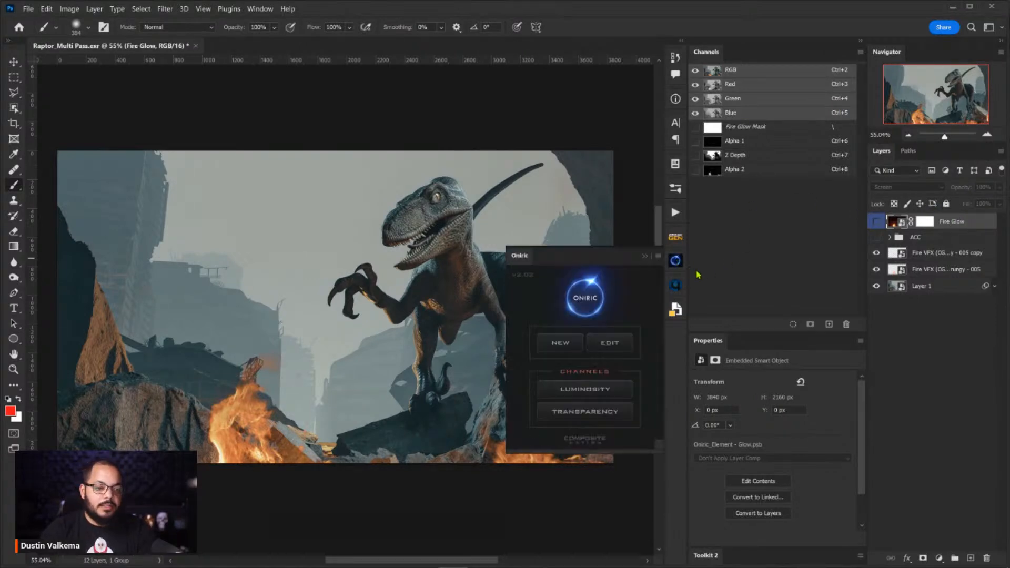
click(559, 343)
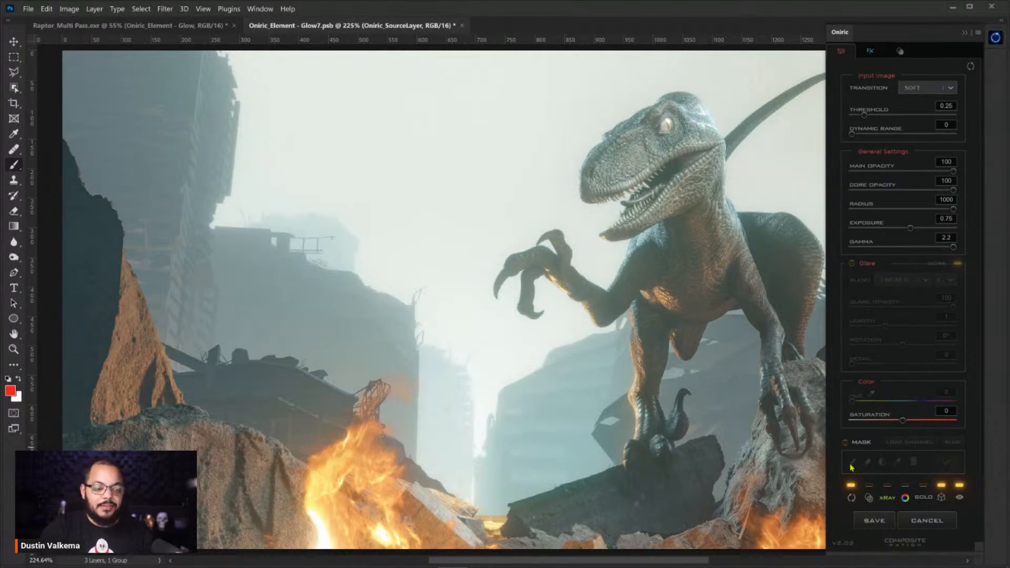
click(845, 444)
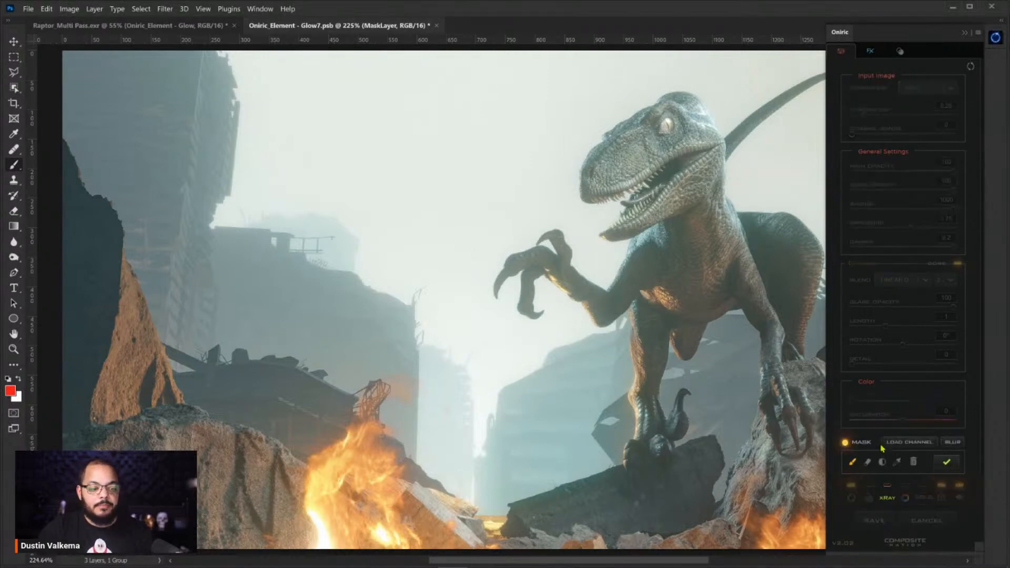
click(910, 442)
click(529, 264)
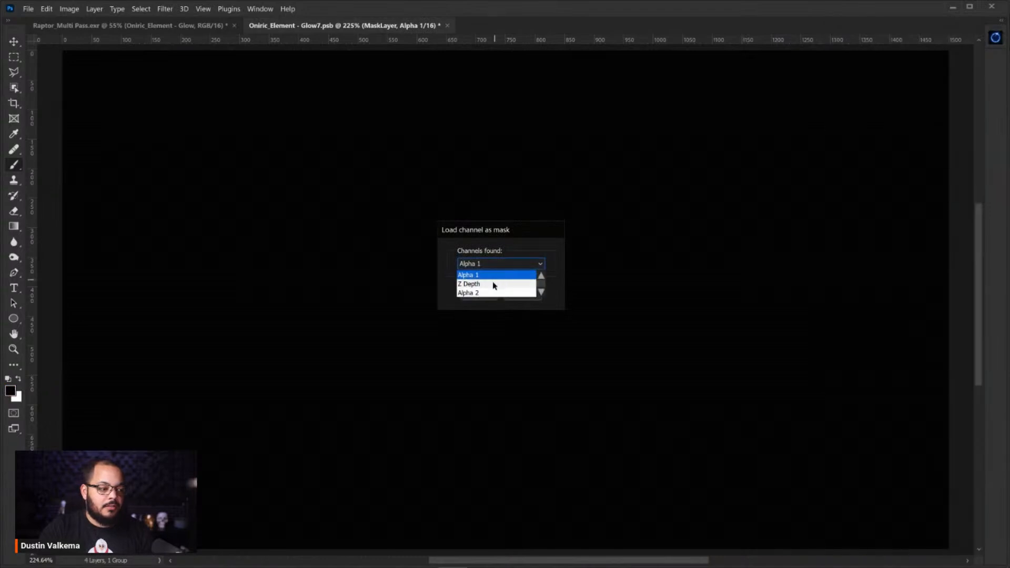
click(494, 284)
click(521, 299)
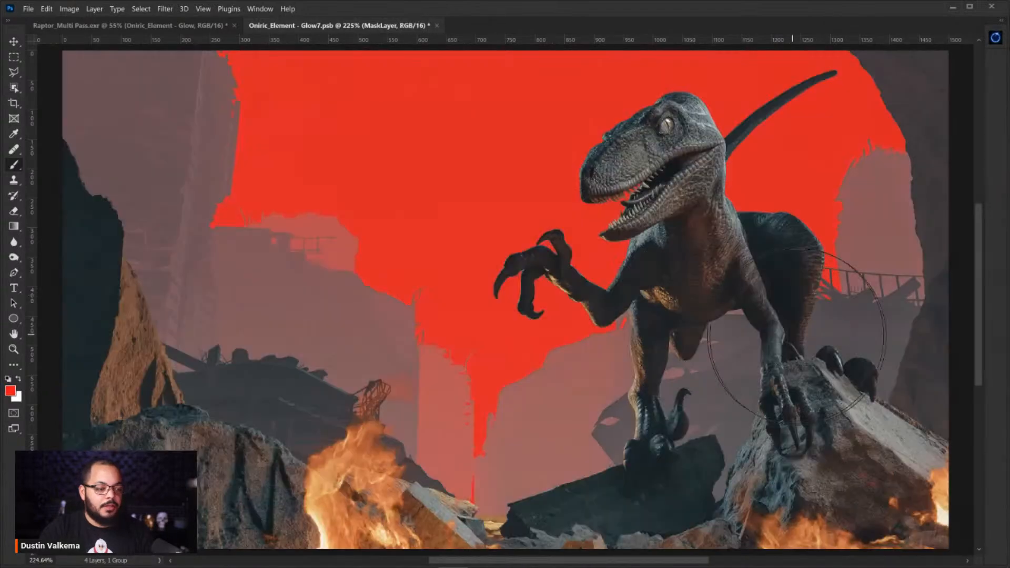
click(996, 40)
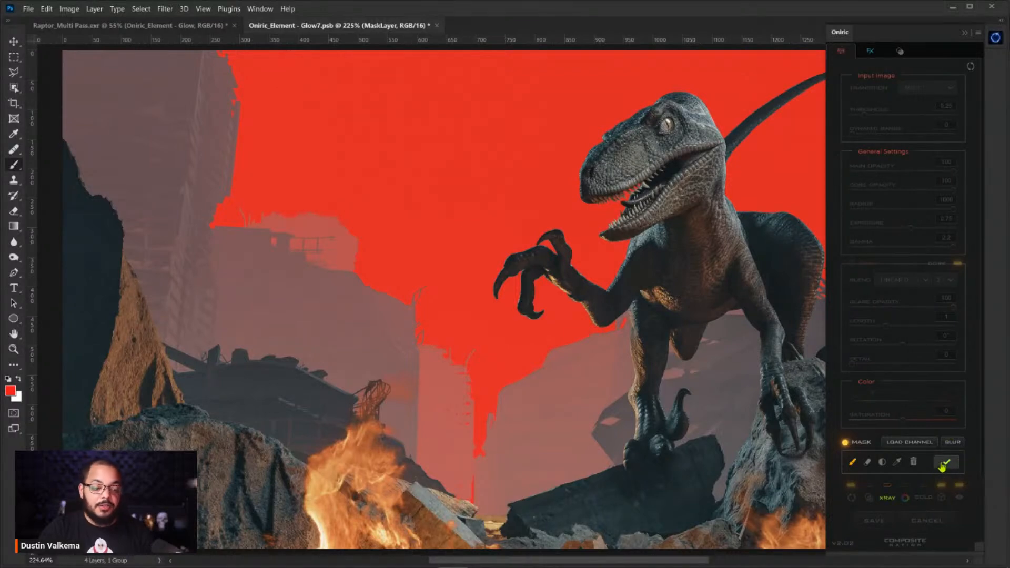
click(943, 464)
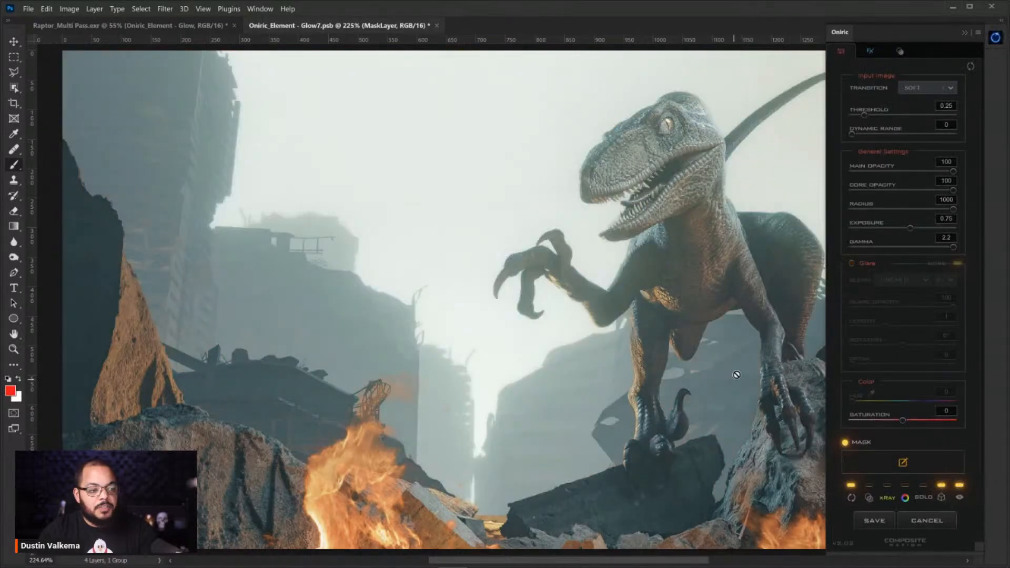
Lower the new Oniric glow's threshold to 0.18, checking the affected areas in the X-ray view.
drag(714, 310, 539, 273)
scroll(660, 298, down, 4)
scroll(566, 232, up, 1)
scroll(566, 232, up, 1)
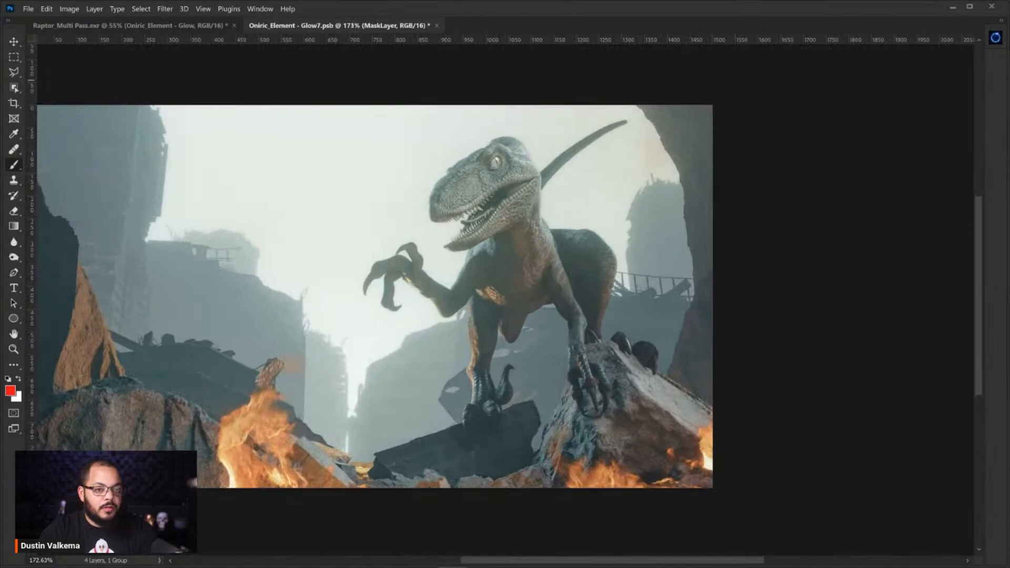
click(995, 38)
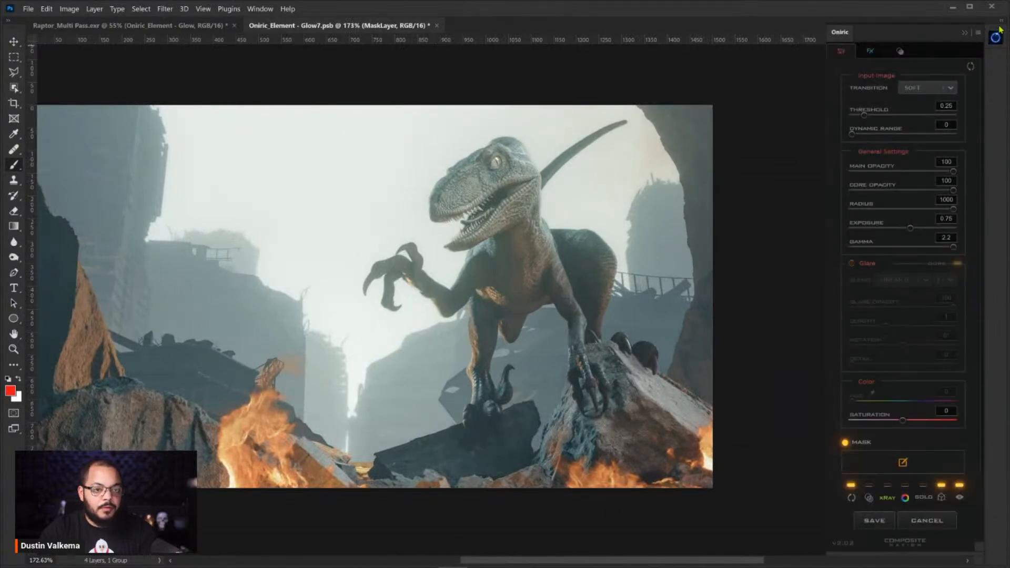
click(887, 497)
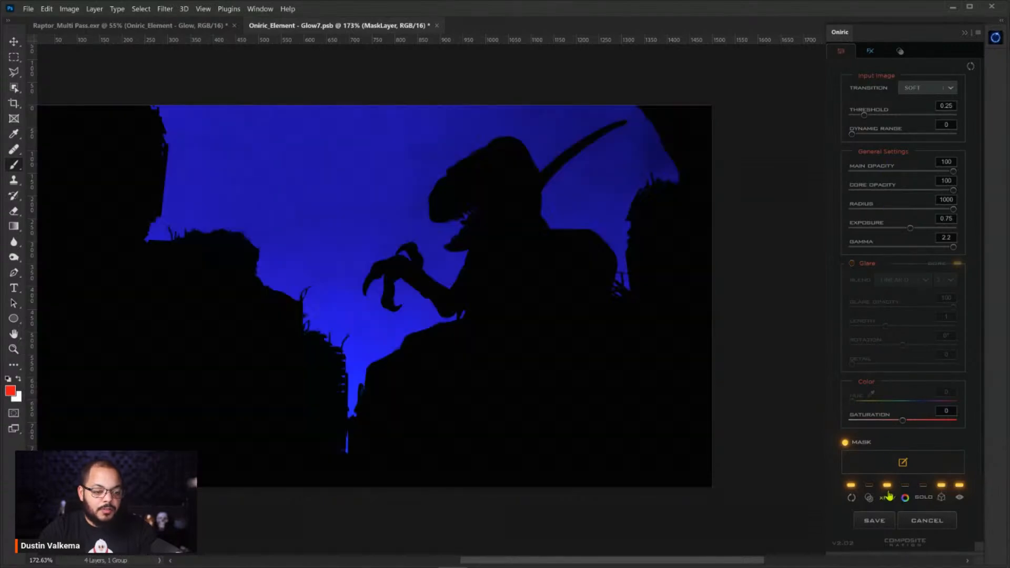
click(862, 114)
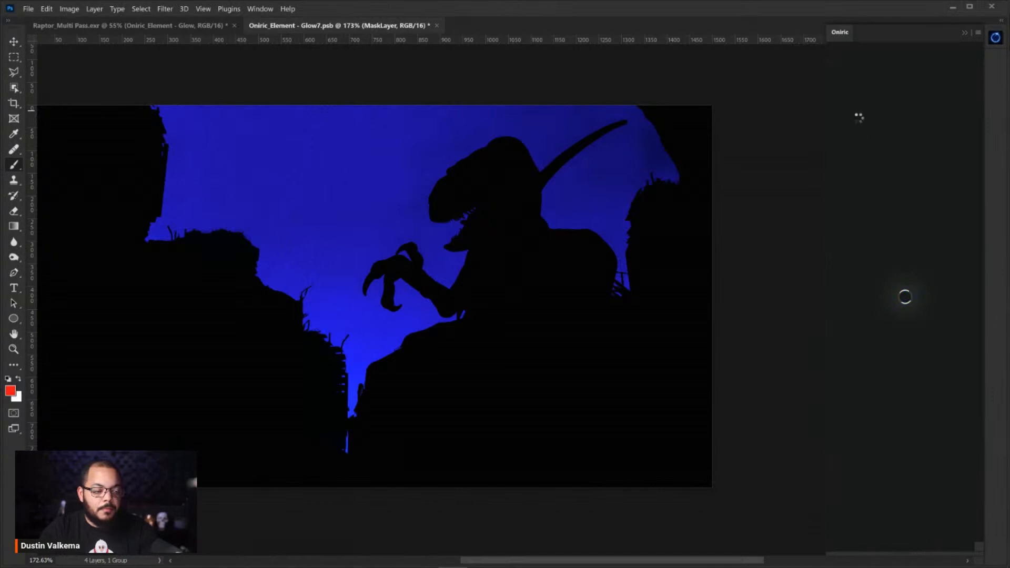
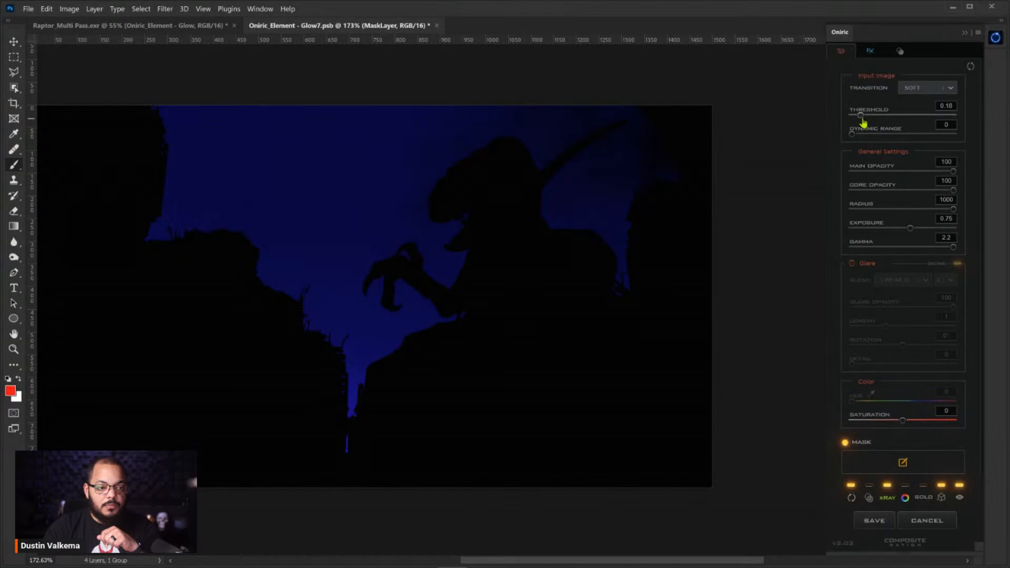
click(893, 498)
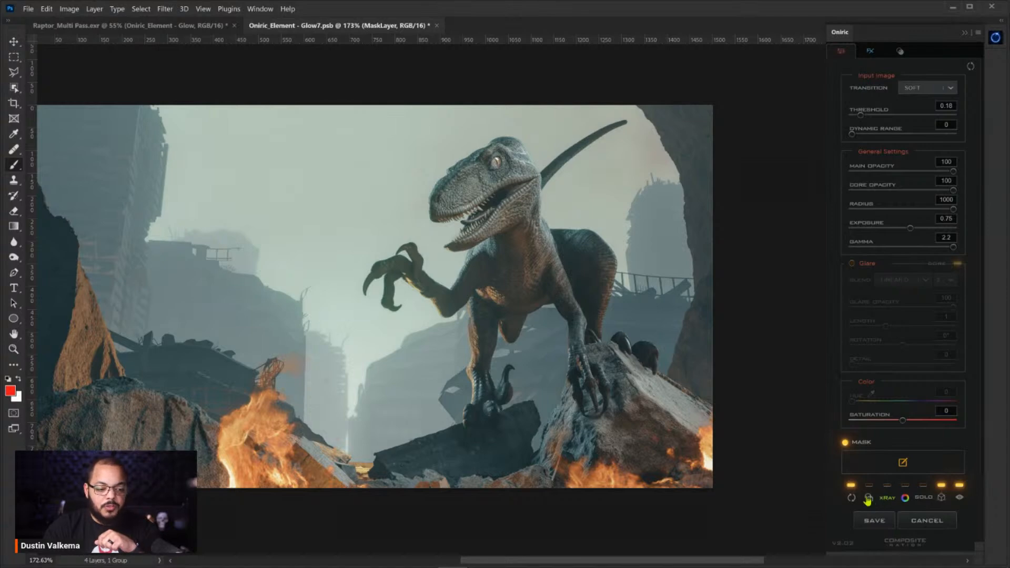
Make the new glow's background transparent and examine the glow in solo view.
click(868, 498)
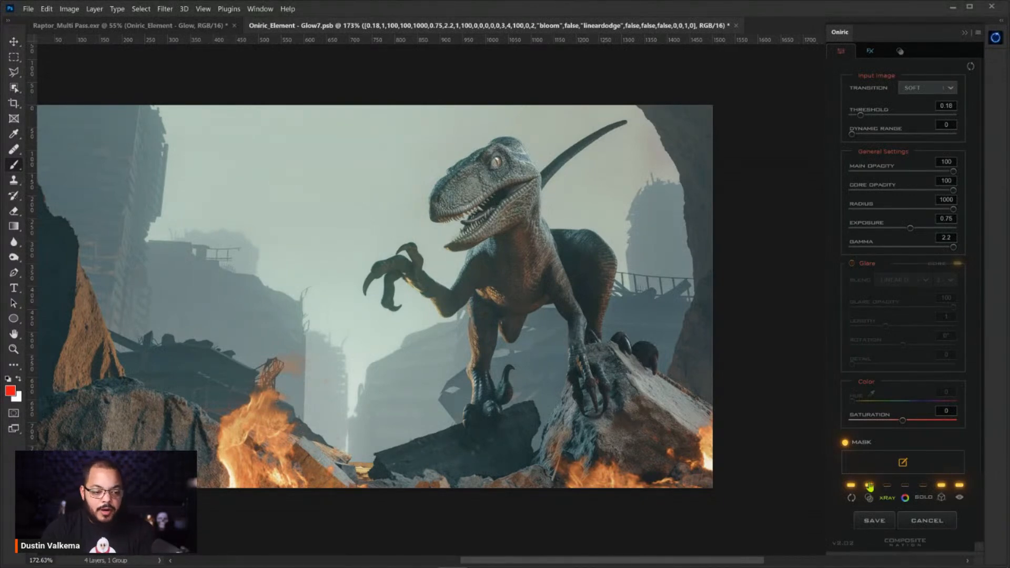
click(924, 499)
click(925, 498)
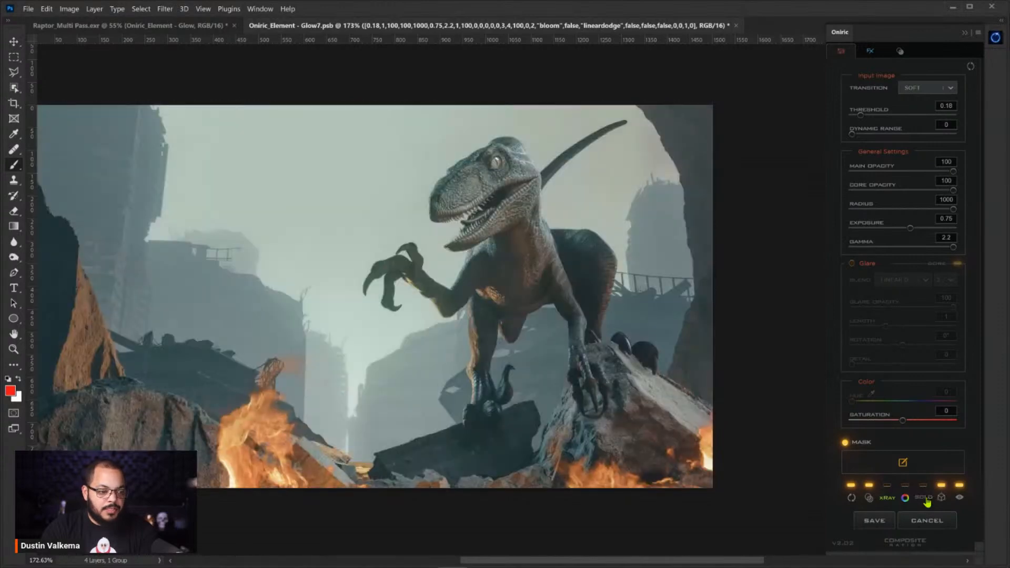
click(925, 499)
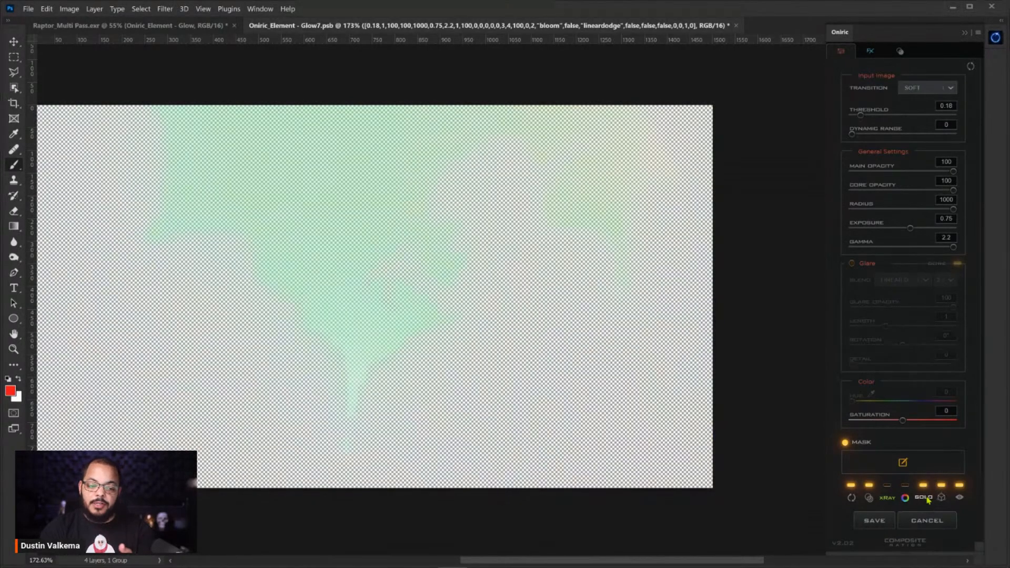
click(926, 498)
Compare the composite with and without the transparent Z Depth-masked glow.
click(942, 498)
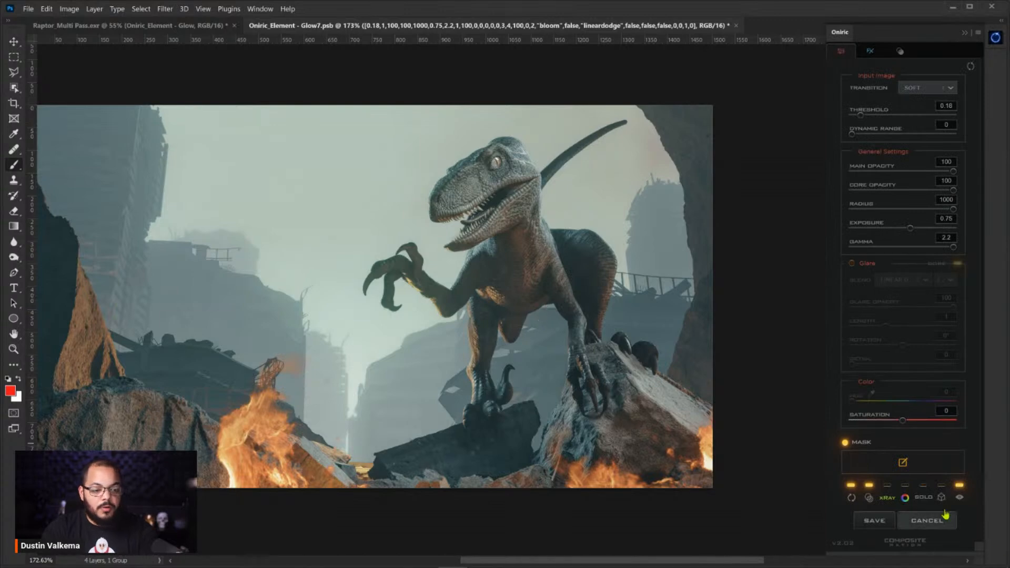
click(955, 521)
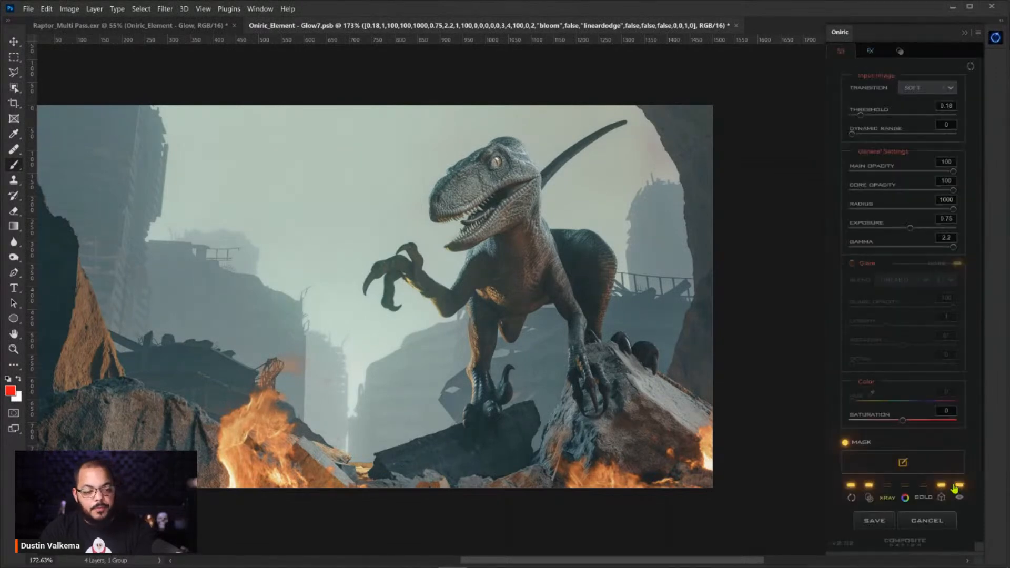
click(962, 496)
click(961, 498)
click(961, 499)
click(961, 498)
click(960, 498)
click(960, 499)
click(961, 498)
click(960, 498)
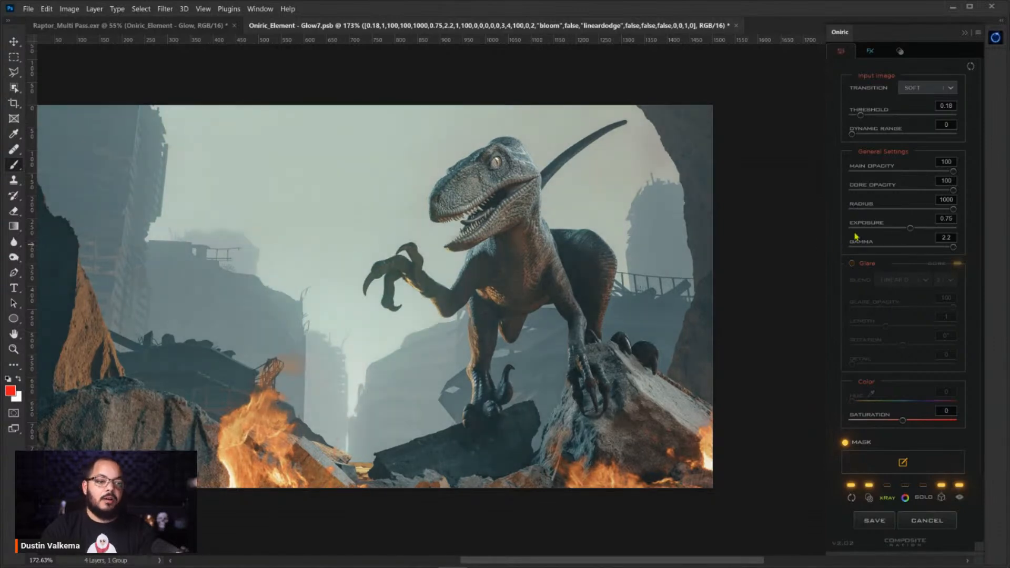
Set the glow's radius to 477.4, dynamic range to 1 and threshold to 0.22, checking the affected areas in the X-ray view.
click(901, 210)
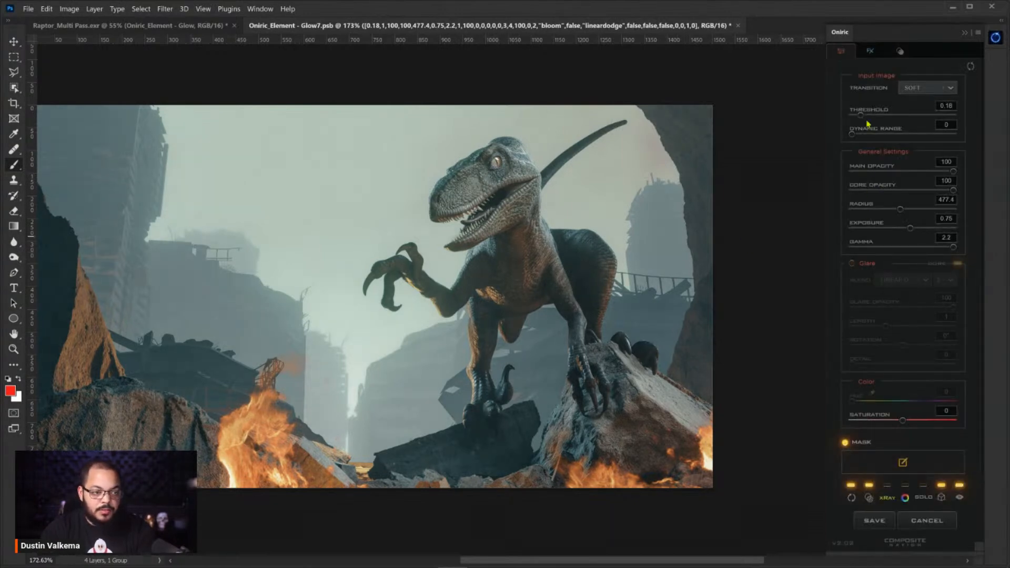
click(888, 498)
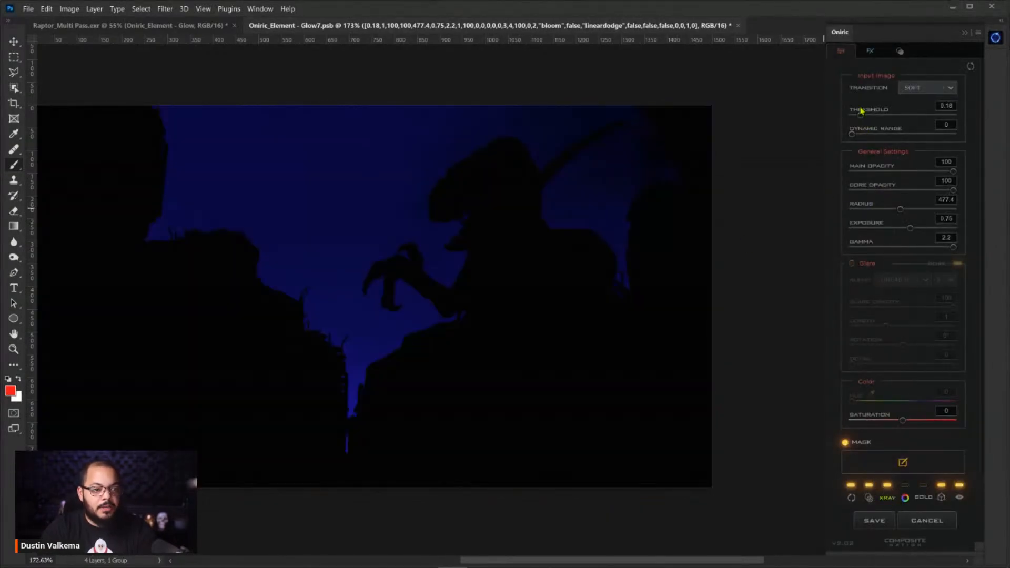
drag(859, 115, 865, 116)
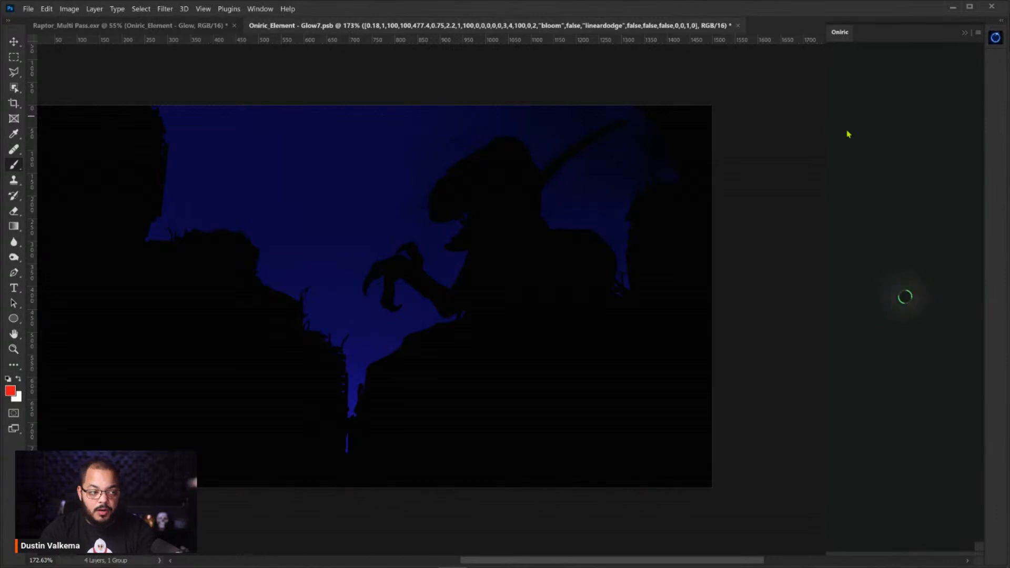
drag(853, 133, 864, 134)
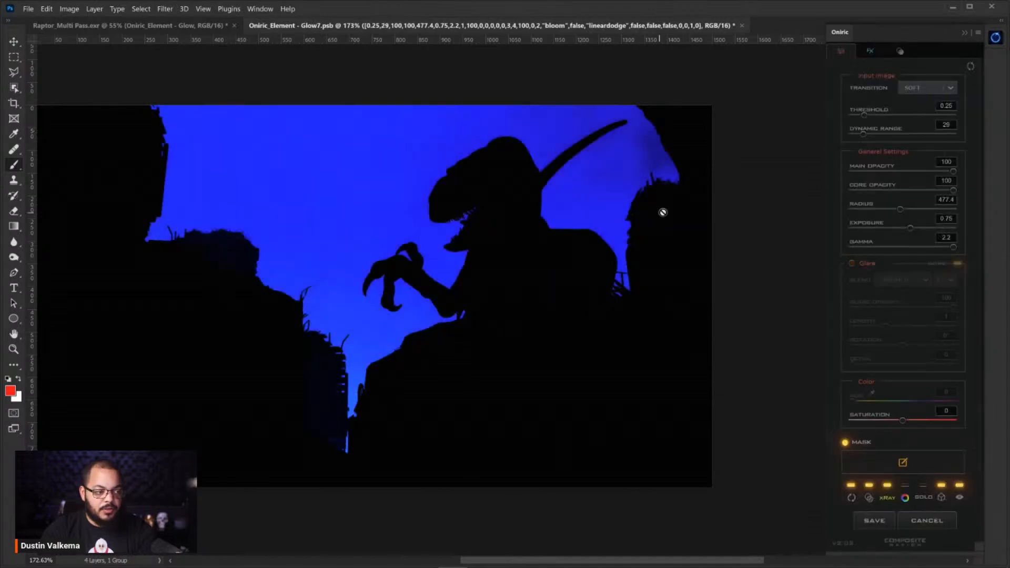
drag(862, 135, 840, 140)
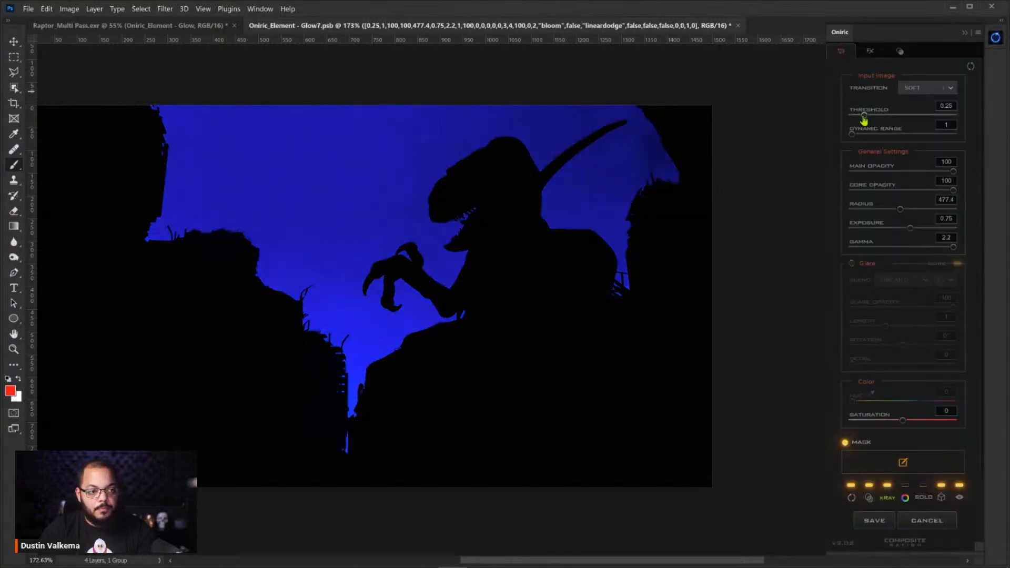
drag(864, 116, 864, 115)
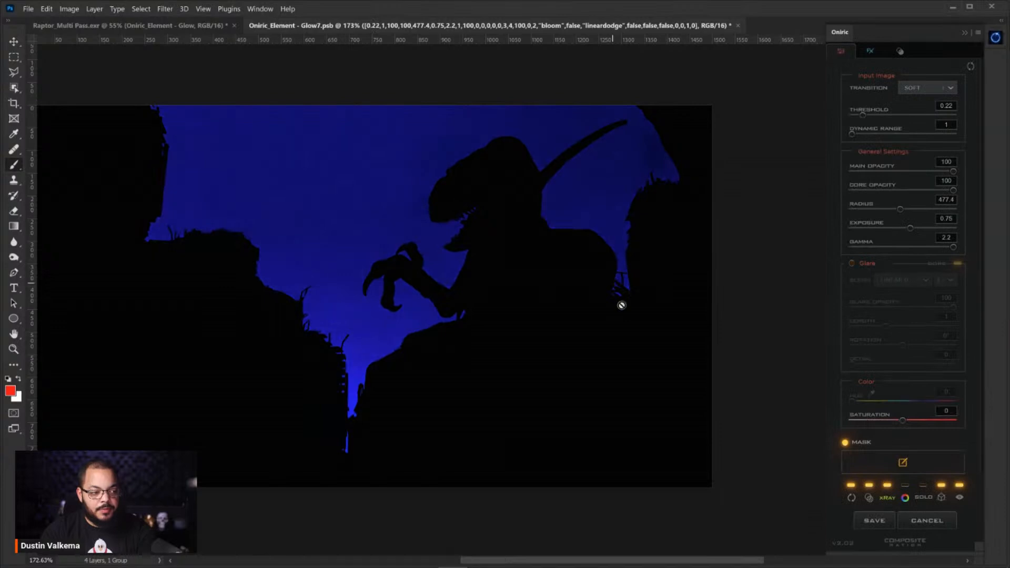
click(887, 498)
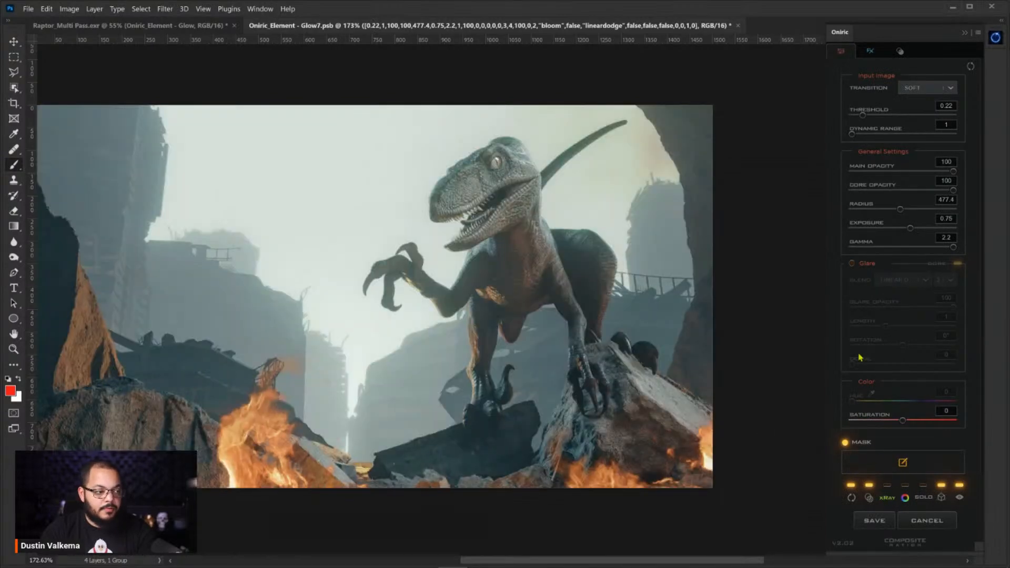
Compare the composite before and after the adjusted background glow.
click(960, 497)
click(960, 498)
click(961, 497)
click(961, 496)
click(961, 497)
click(962, 494)
click(961, 496)
click(961, 498)
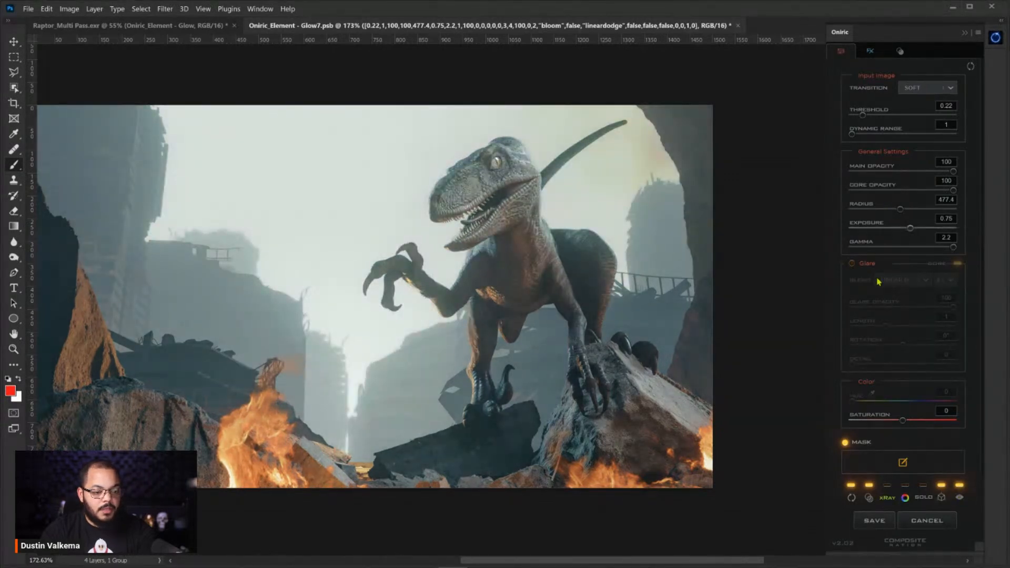
Colorize the glow with a hue of 219° and a saturation of 36, and save the glow element to the main document.
click(905, 499)
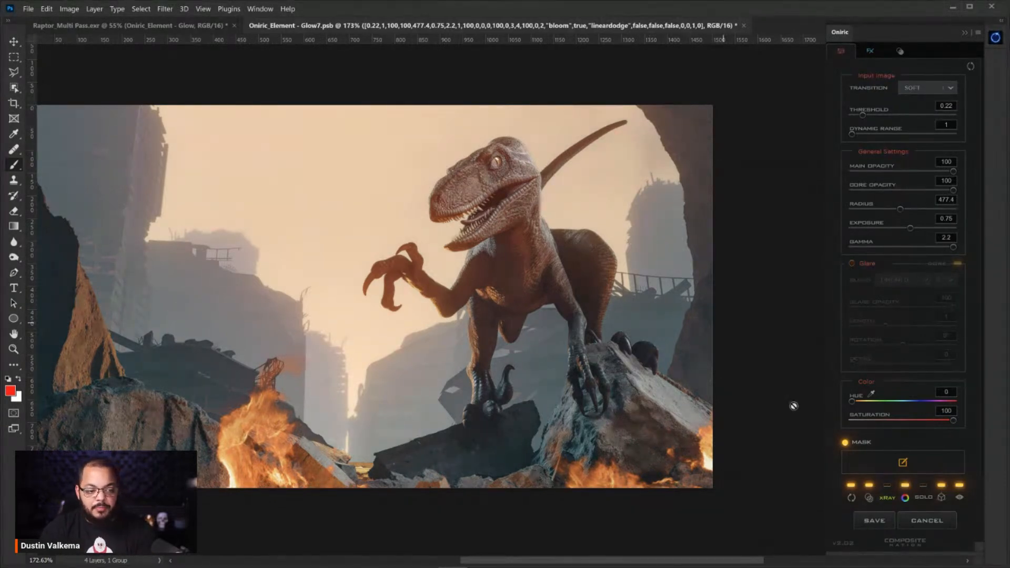
drag(852, 402, 889, 403)
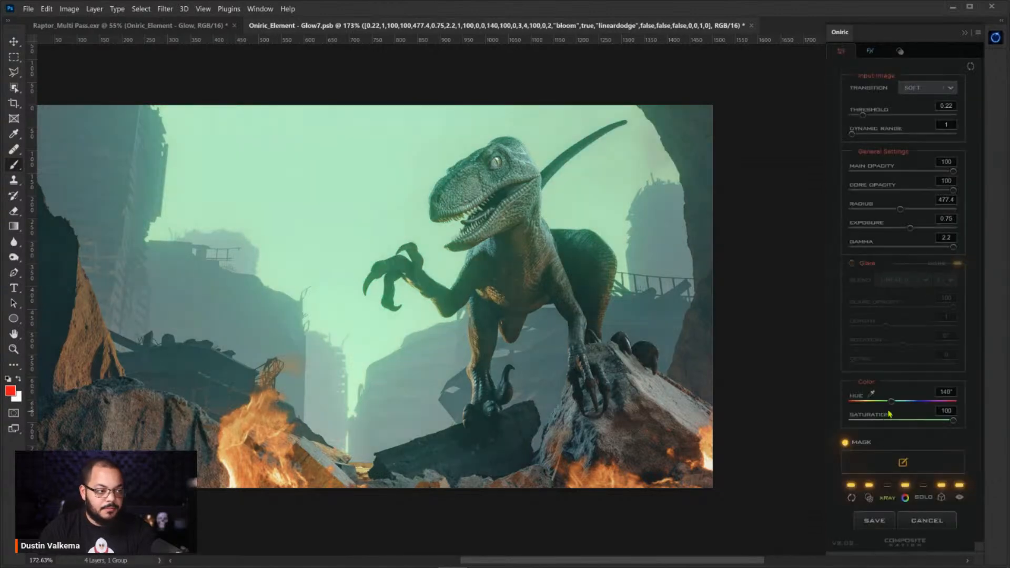
drag(894, 402, 915, 409)
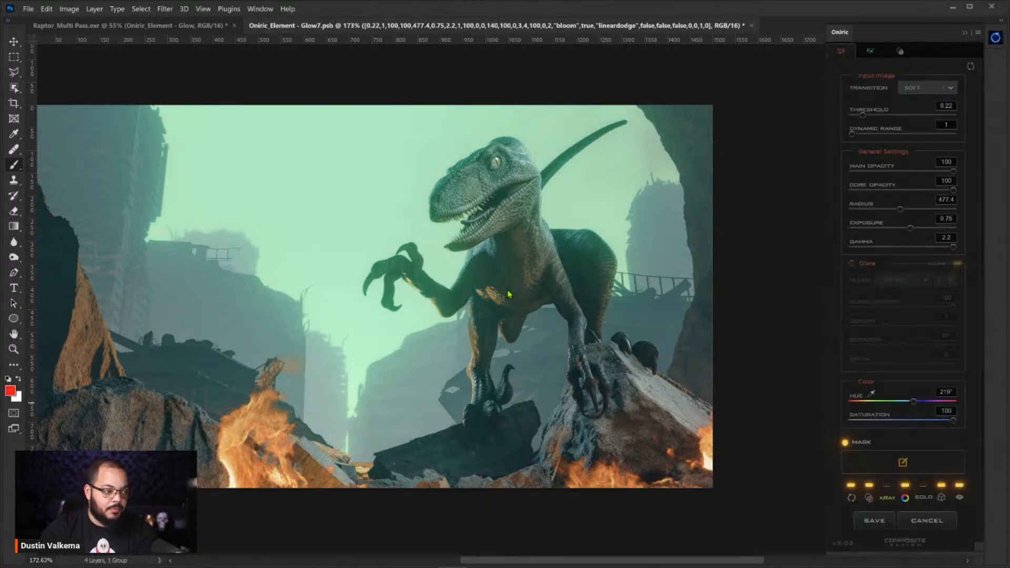
click(890, 421)
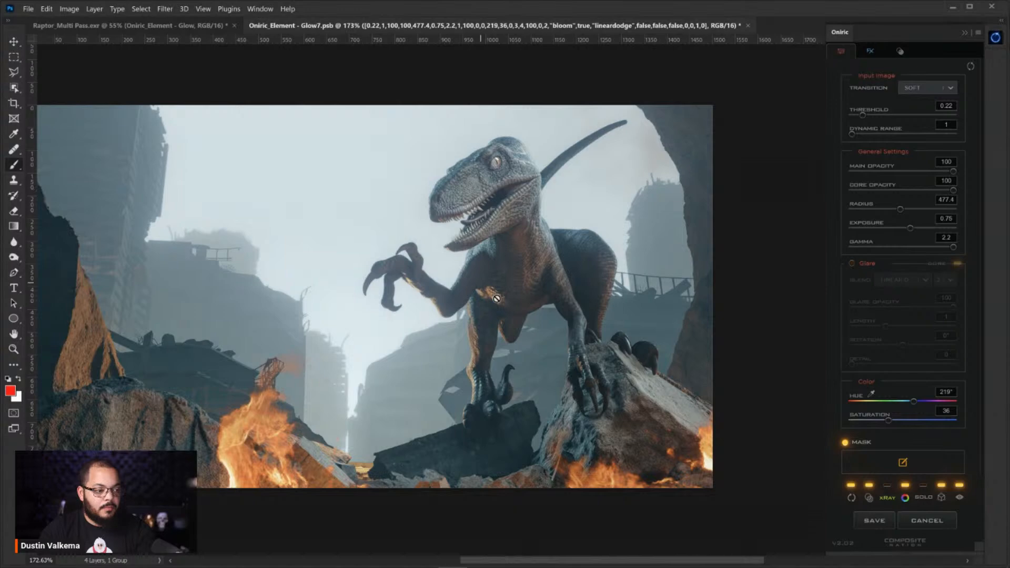
click(876, 521)
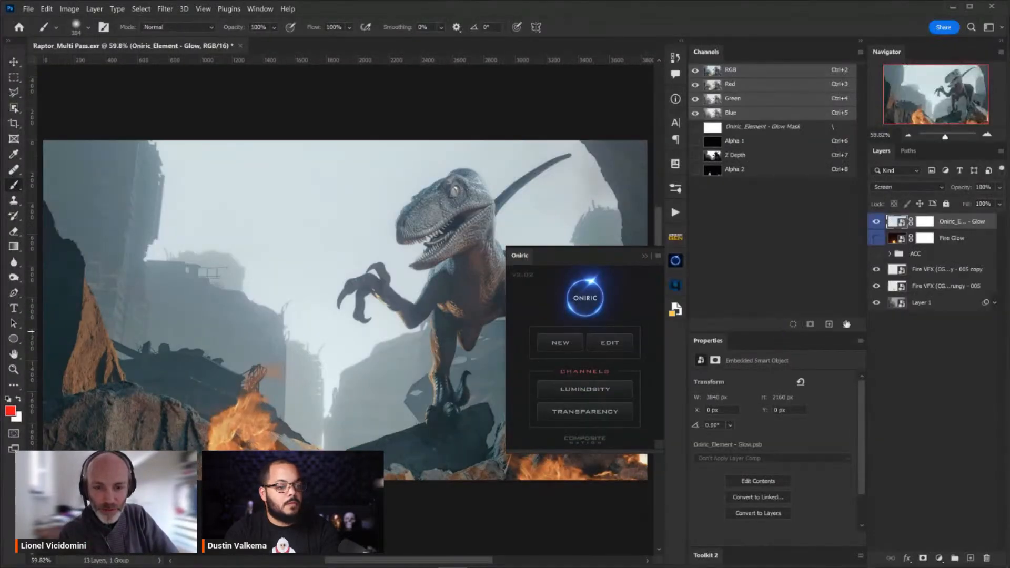
Make the Fire Glow layer visible together with the new background glow.
click(893, 223)
drag(449, 280, 450, 264)
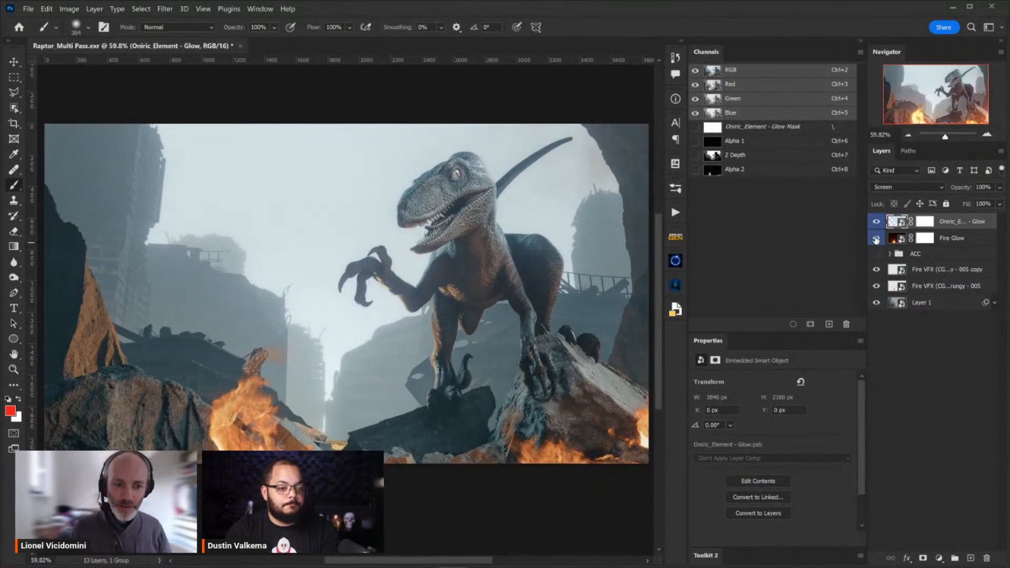
click(876, 239)
scroll(648, 299, down, 2)
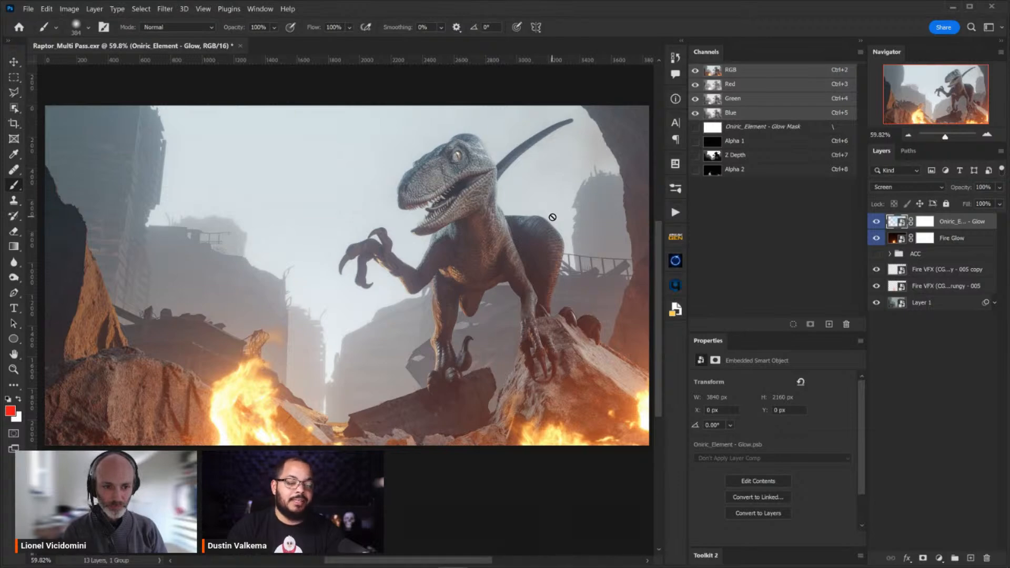
drag(497, 243, 495, 207)
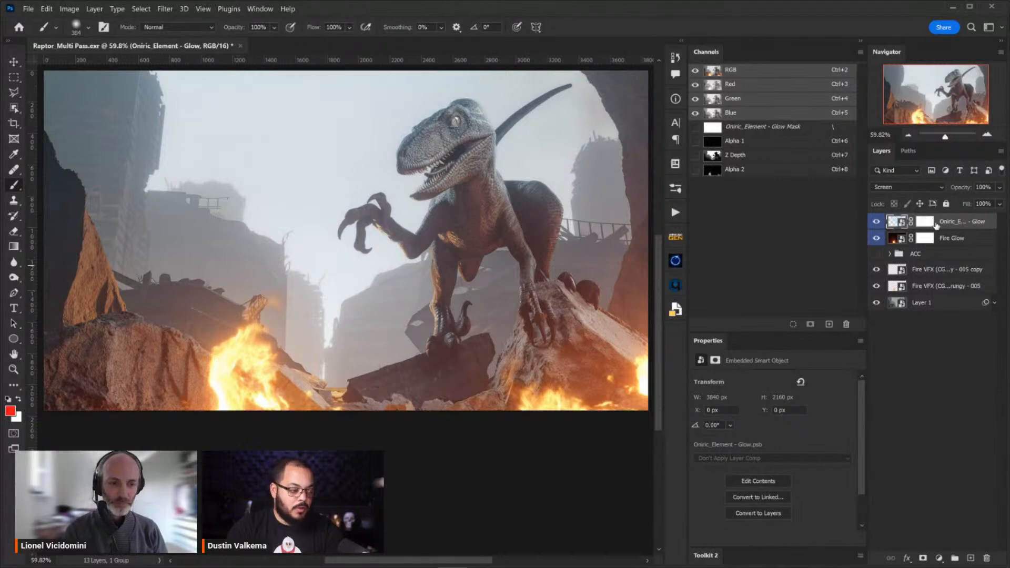
drag(513, 272, 510, 275)
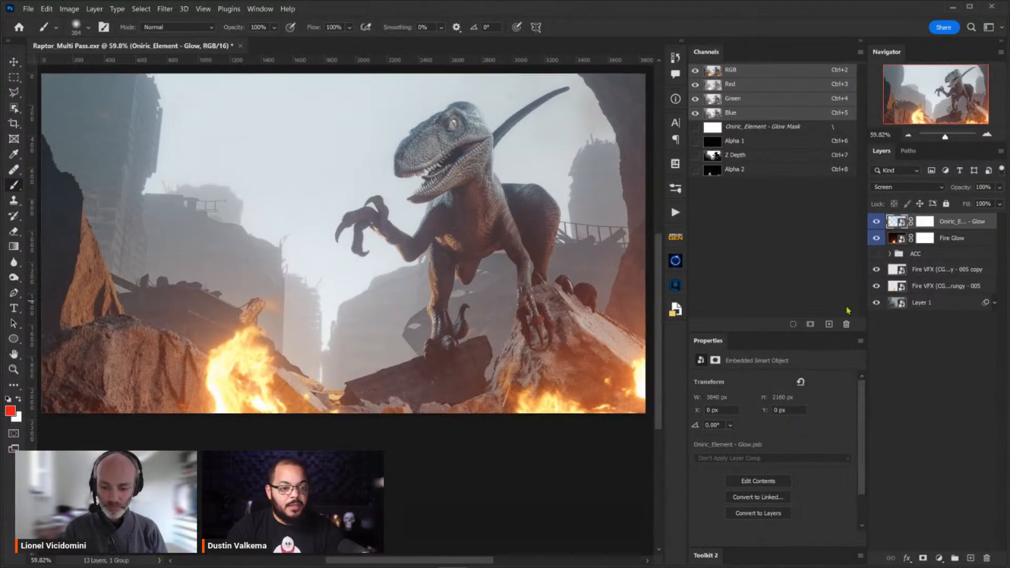
Compare the composite with and without the background glow and Fire Glow layers, leaving both visible.
click(877, 222)
click(877, 222)
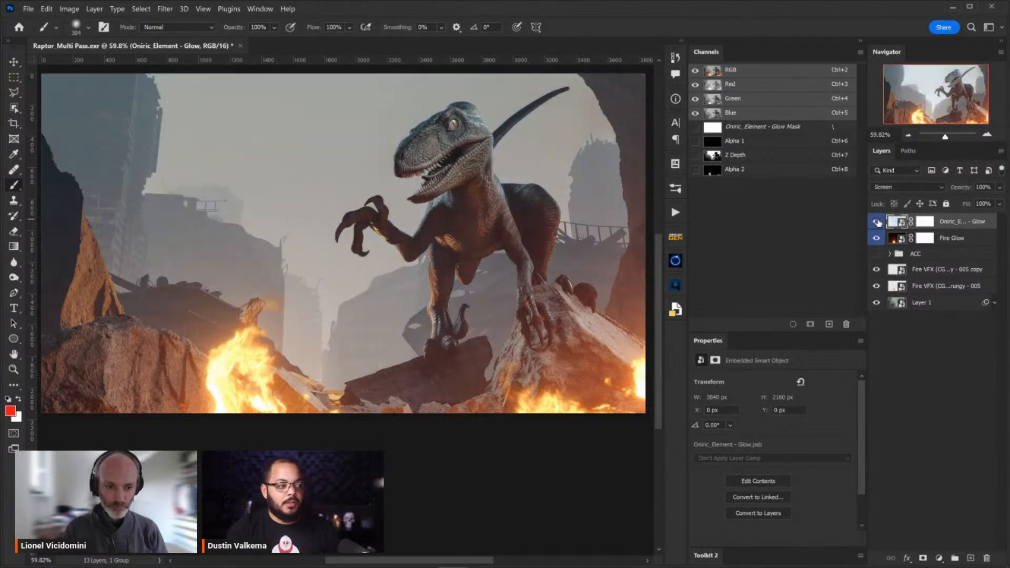
click(877, 222)
click(877, 238)
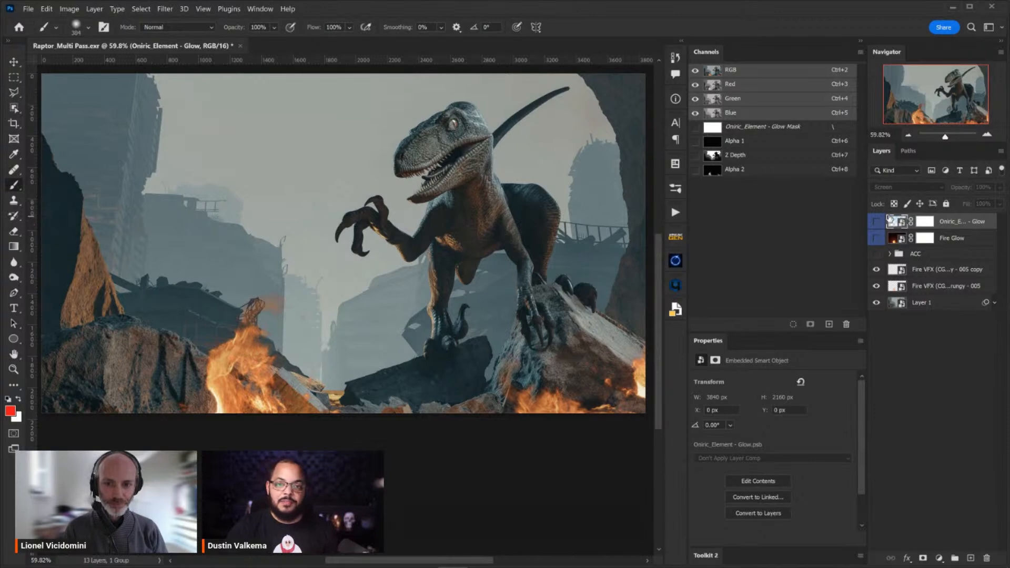
click(876, 237)
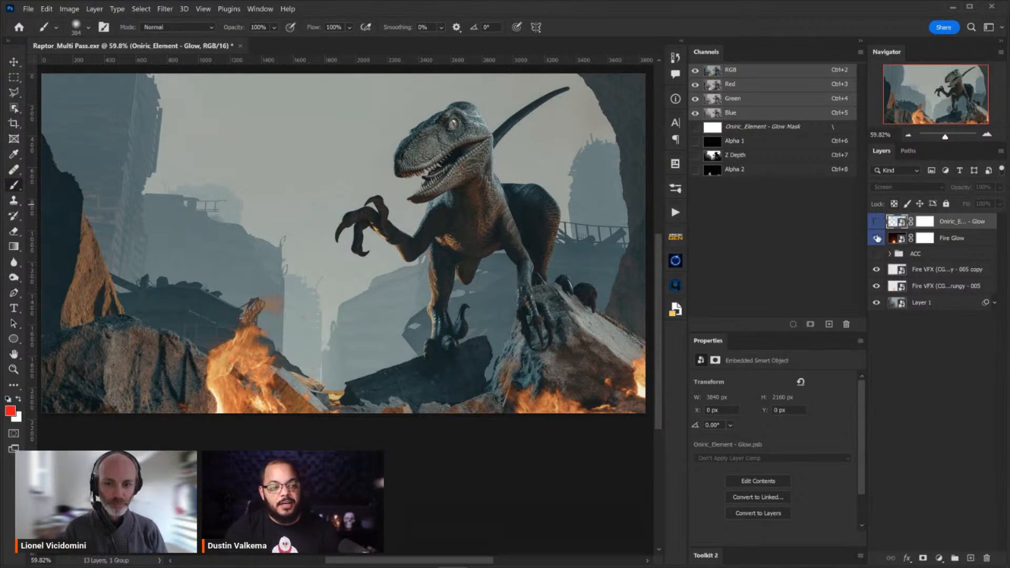
click(876, 222)
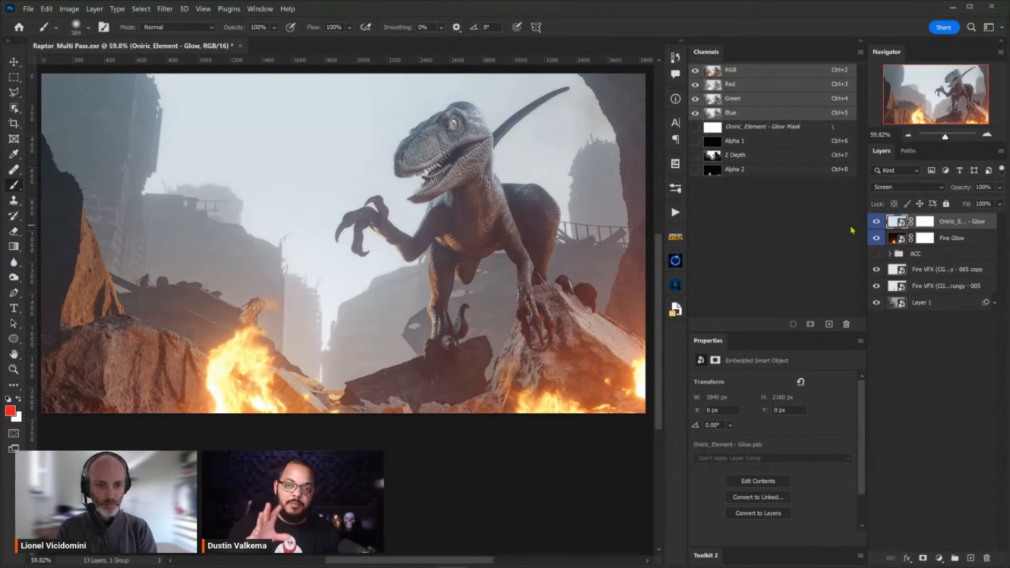
click(877, 223)
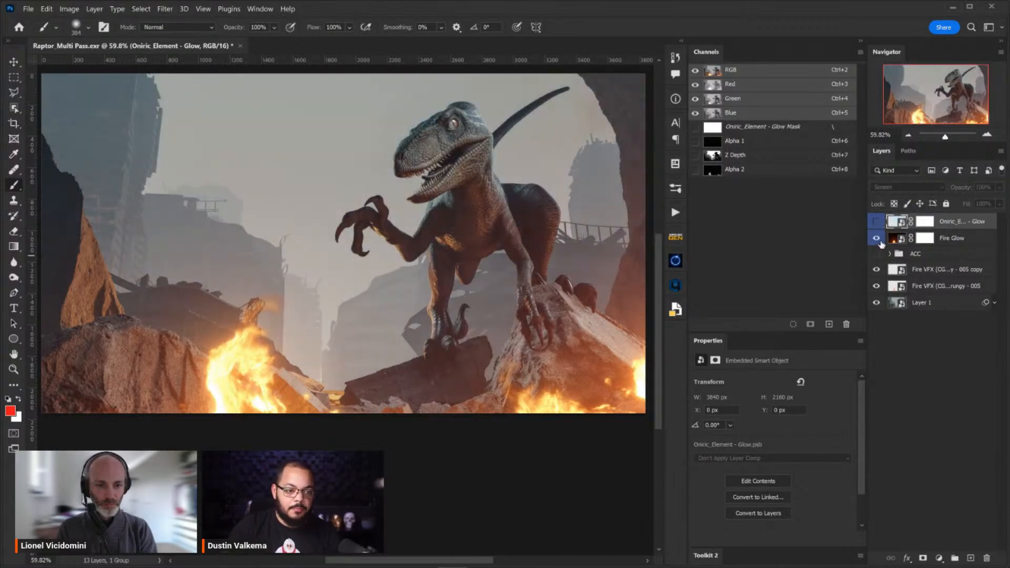
click(876, 240)
click(877, 239)
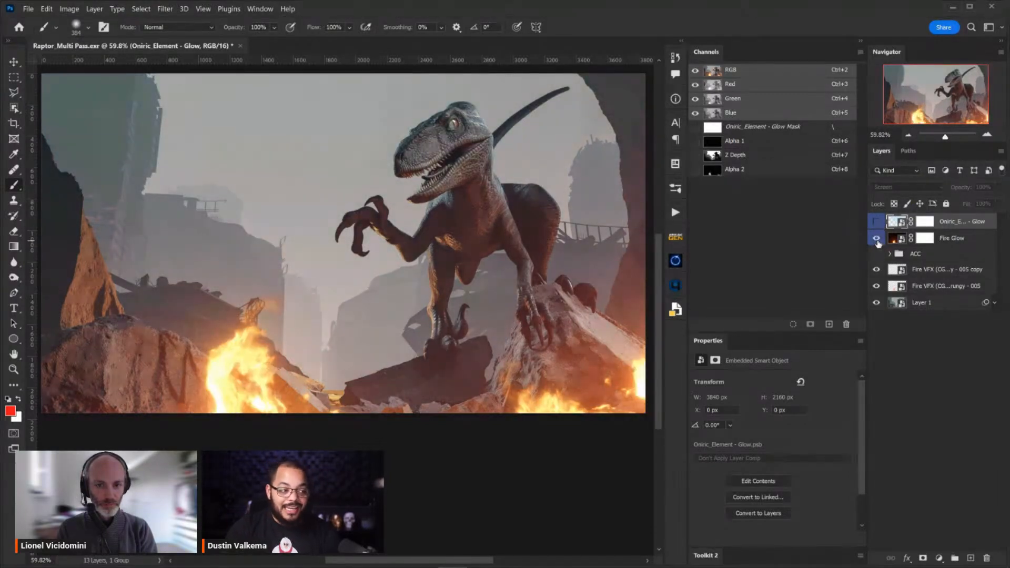
click(877, 239)
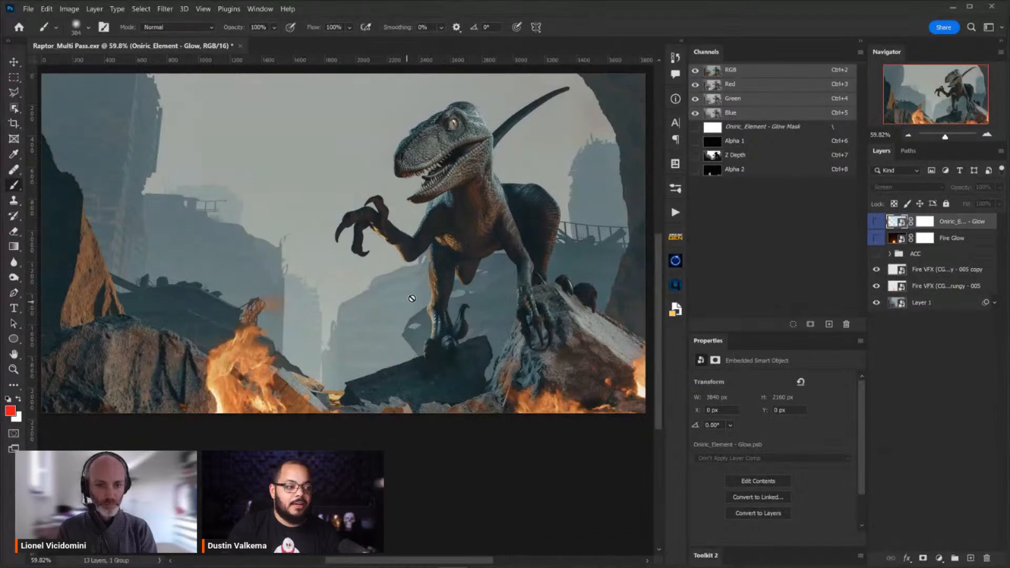
click(876, 239)
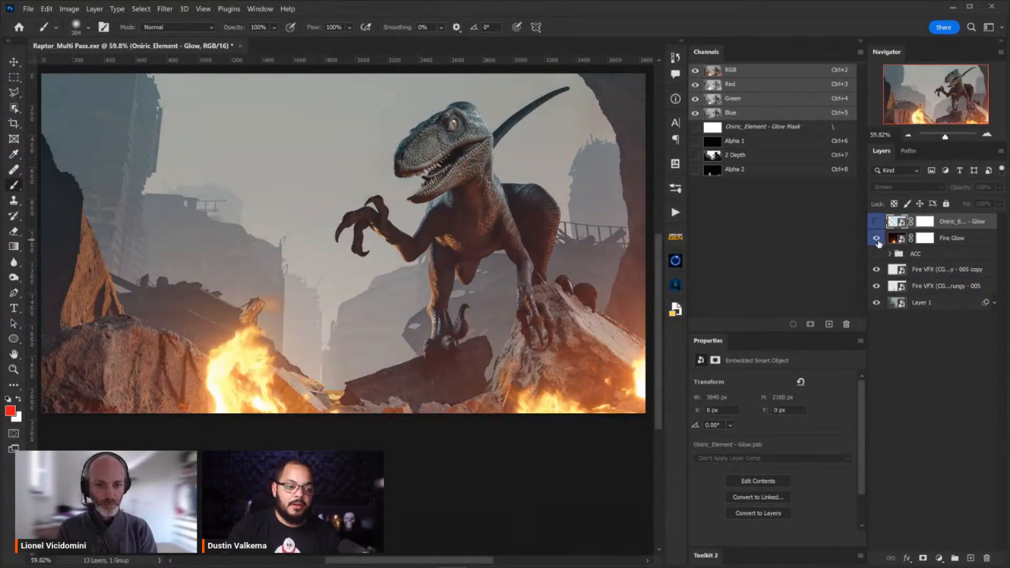
click(877, 222)
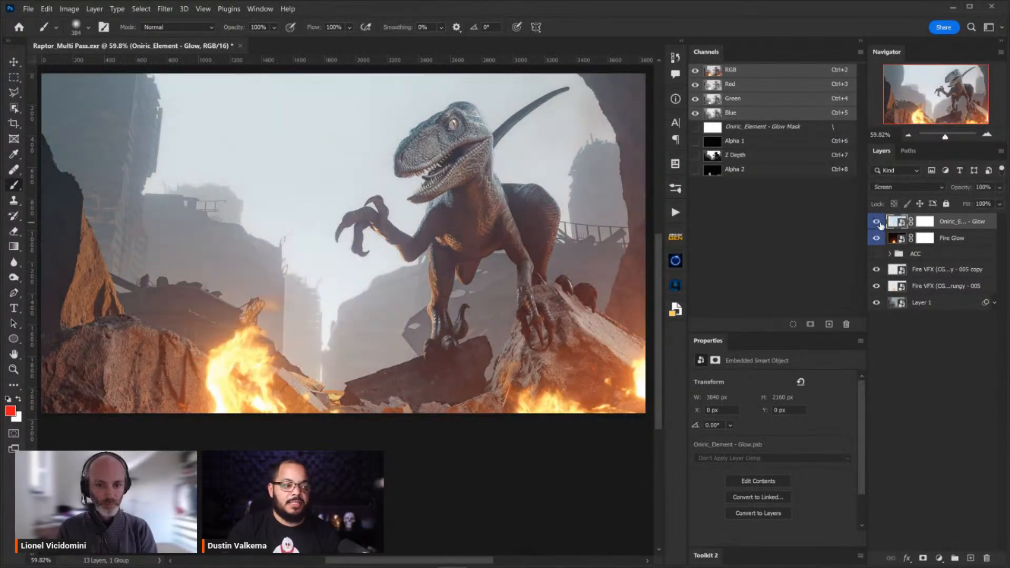